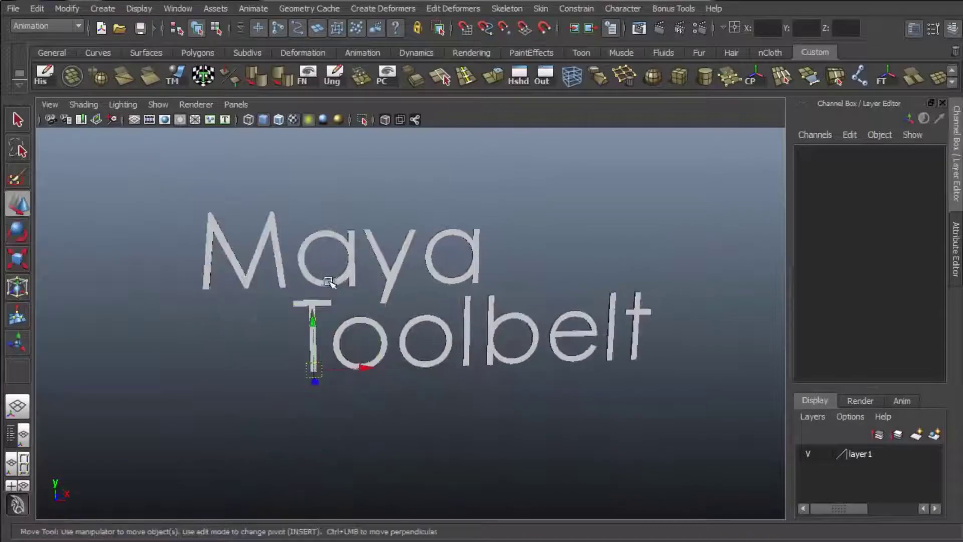
# Step: Raise the word 'the' above the M of the Maya Toolbelt title text
pyautogui.keyDown('alt'); pyautogui.moveTo(381, 301); pyautogui.dragTo(371, 346, button='middle'); pyautogui.keyUp('alt')
pyautogui.moveTo(300, 413); pyautogui.dragTo(230, 214)
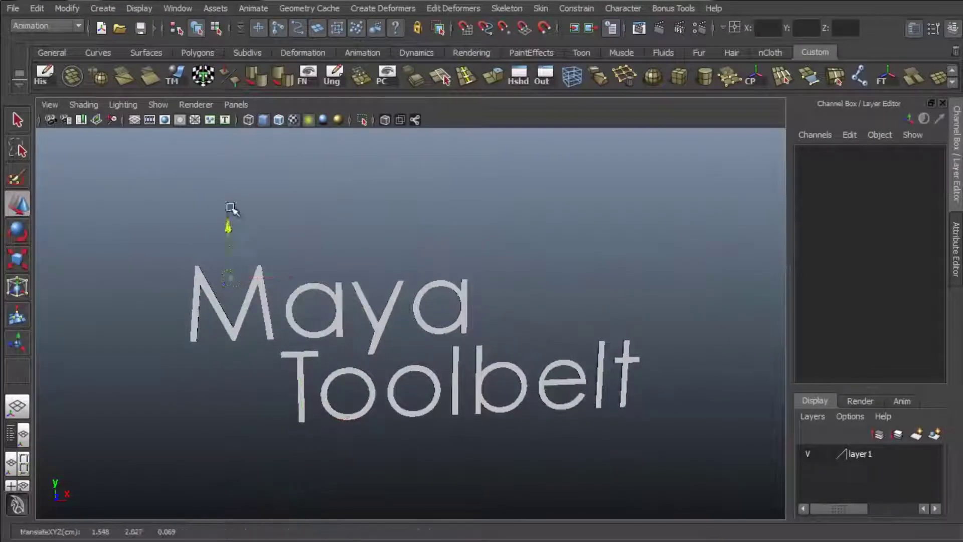
pyautogui.press('q')
pyautogui.click(415, 269)
pyautogui.keyDown('alt'); pyautogui.moveTo(414, 269); pyautogui.dragTo(634, 269, button='right'); pyautogui.keyUp('alt')
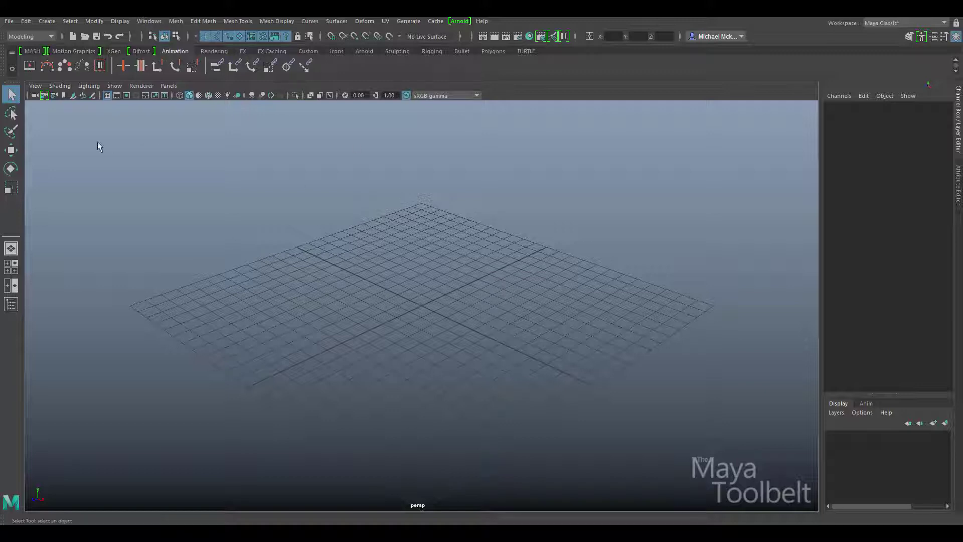
pyautogui.click(30, 37)
pyautogui.click(58, 38)
pyautogui.click(200, 21)
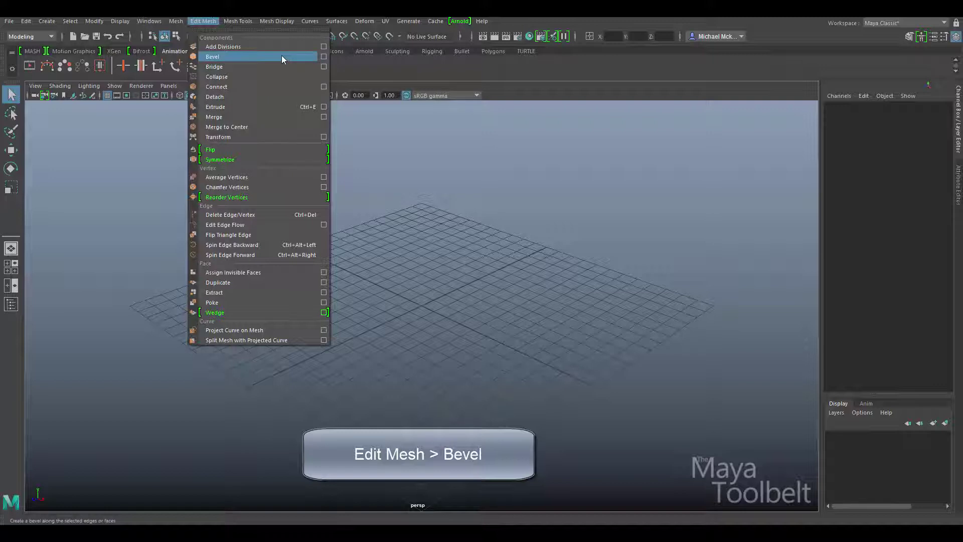
pyautogui.click(323, 56)
pyautogui.moveTo(391, 185); pyautogui.dragTo(356, 137)
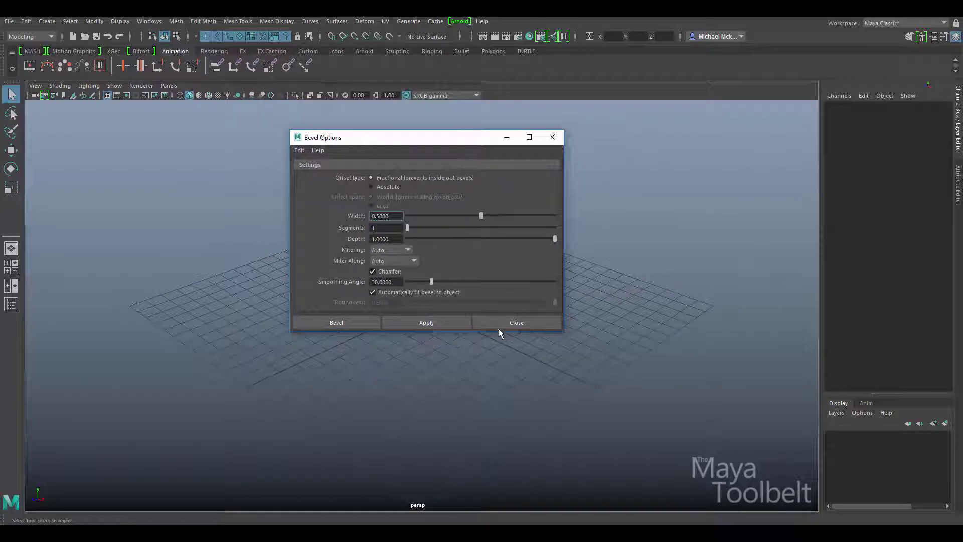
pyautogui.moveTo(499, 331); pyautogui.dragTo(510, 385)
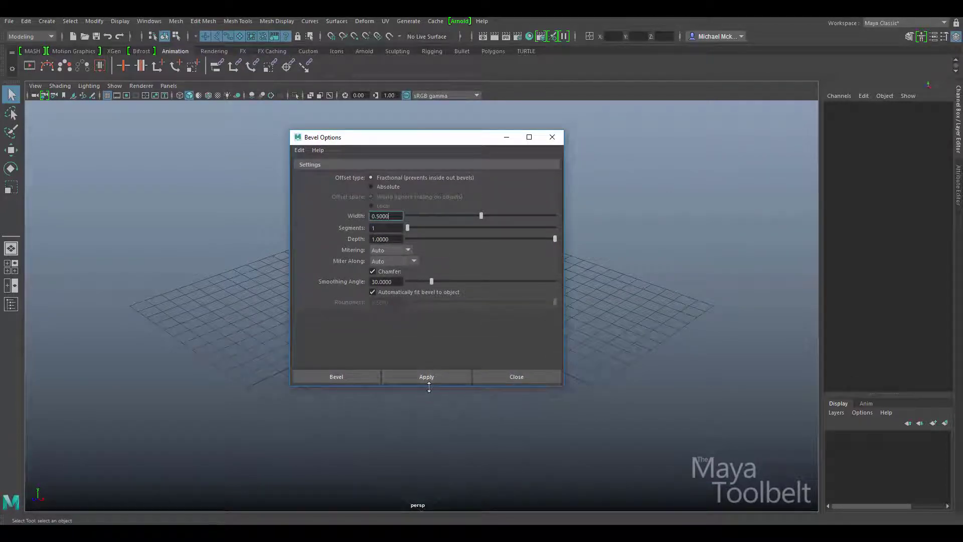
pyautogui.moveTo(429, 387); pyautogui.dragTo(428, 347)
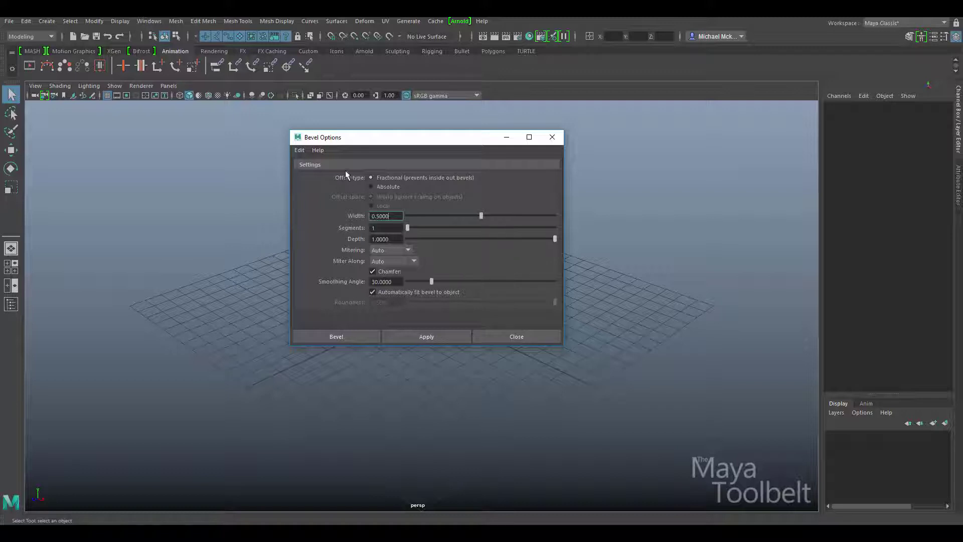
pyautogui.click(526, 339)
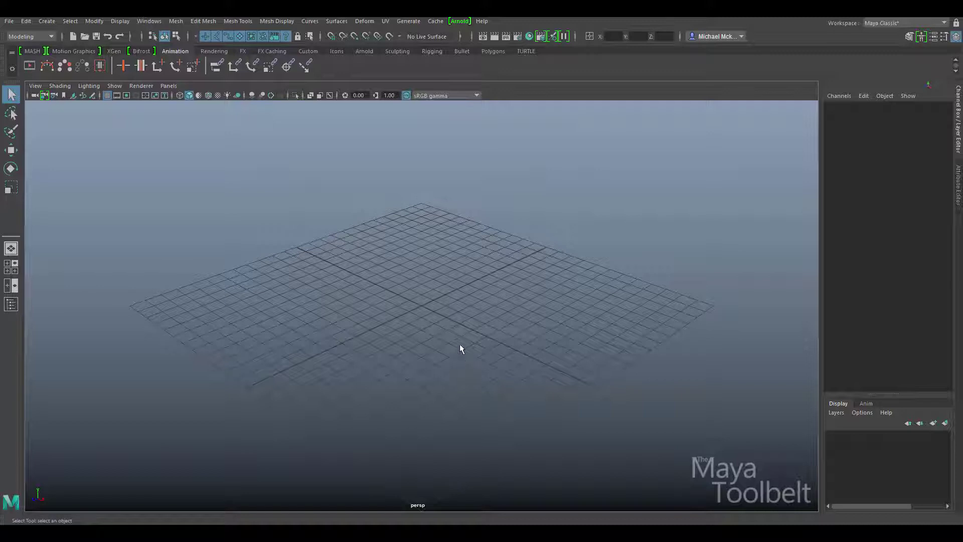
# Step: Create polygon cube pCube1 at the origin and scale it uniformly to 7.768
pyautogui.click(46, 21)
pyautogui.moveTo(126, 57)
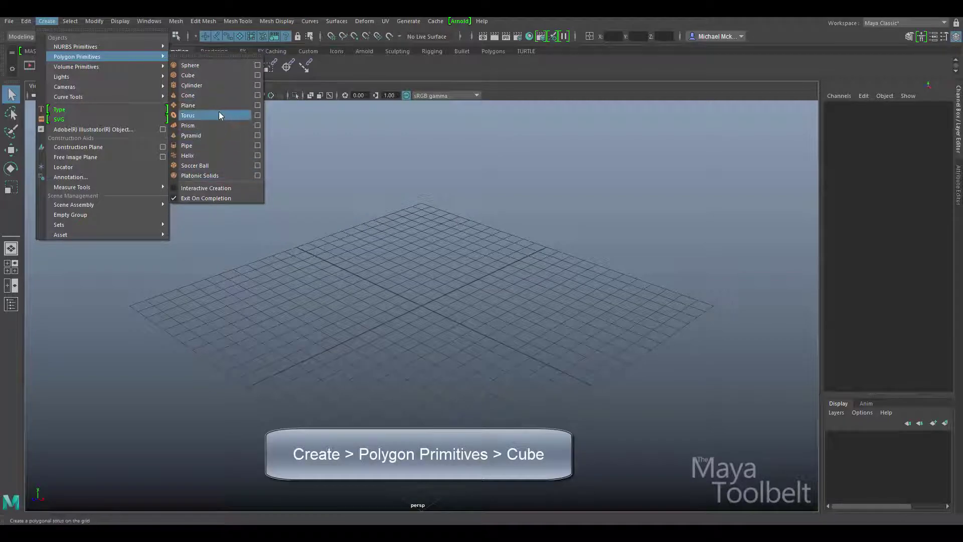
pyautogui.click(201, 76)
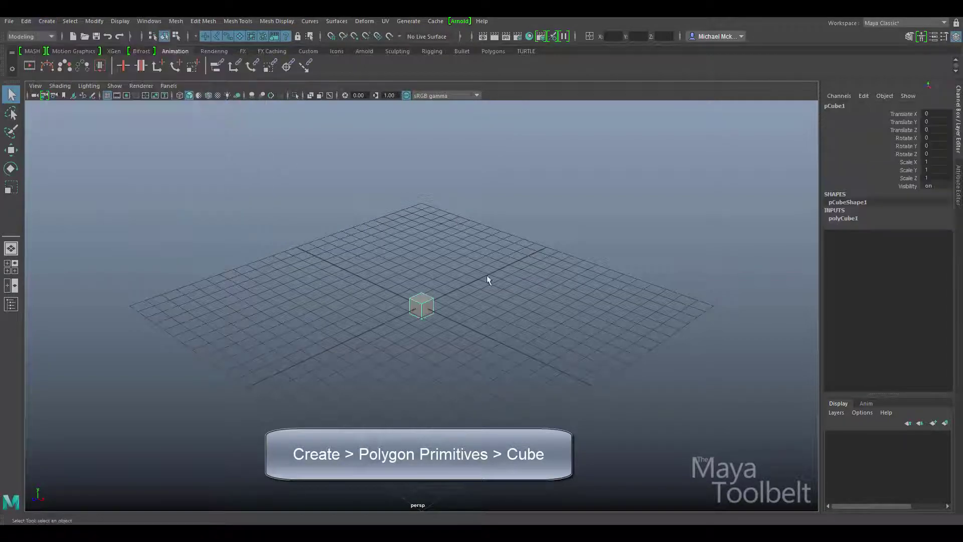
pyautogui.press('r')
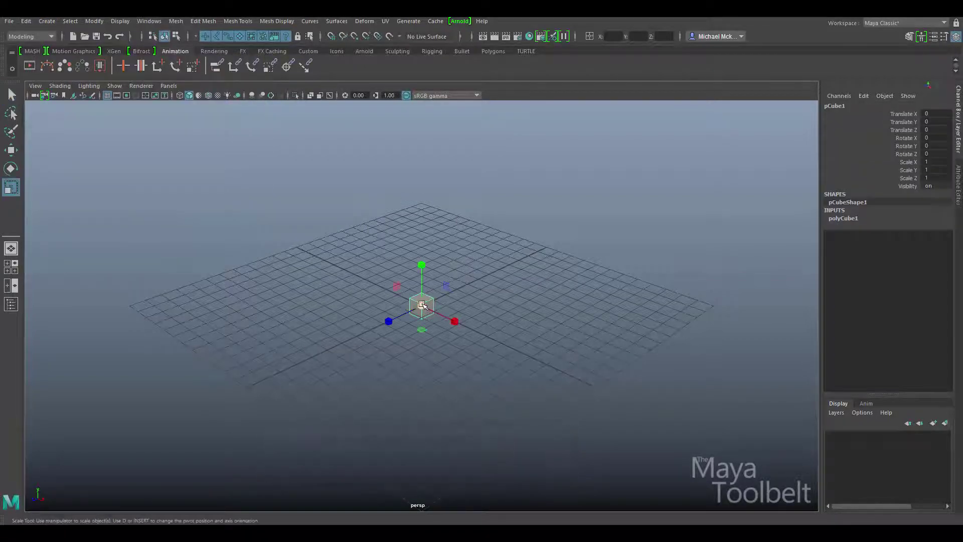
pyautogui.moveTo(421, 303); pyautogui.dragTo(529, 376)
pyautogui.press('q')
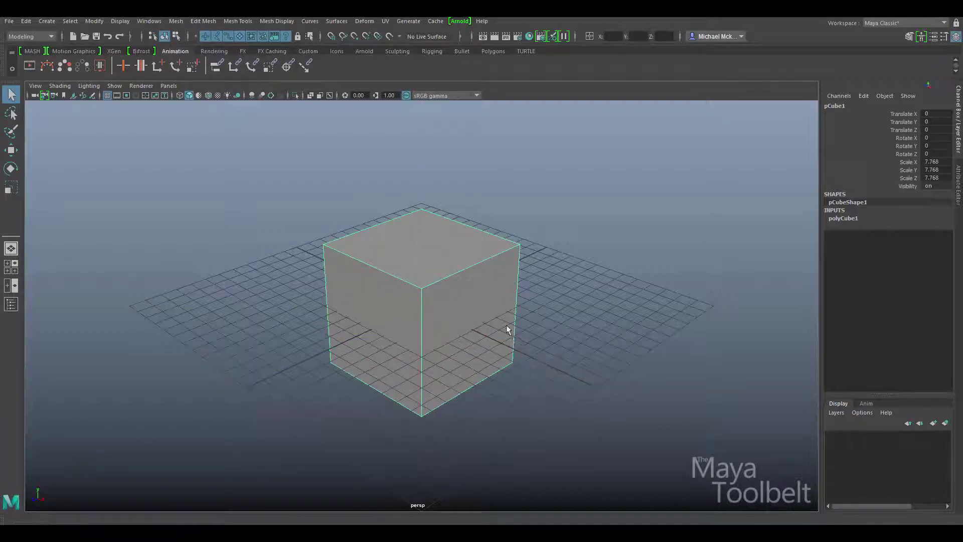
pyautogui.keyDown('alt'); pyautogui.moveTo(507, 329); pyautogui.dragTo(372, 282); pyautogui.keyUp('alt')
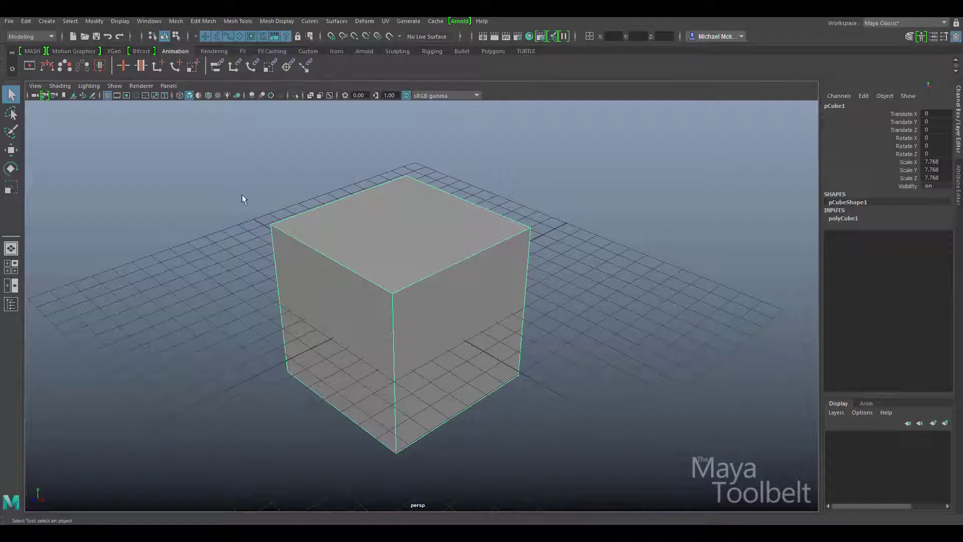
# Step: Open the Edit Mesh menu to show the Bevel and other mesh editing commands
pyautogui.click(209, 18)
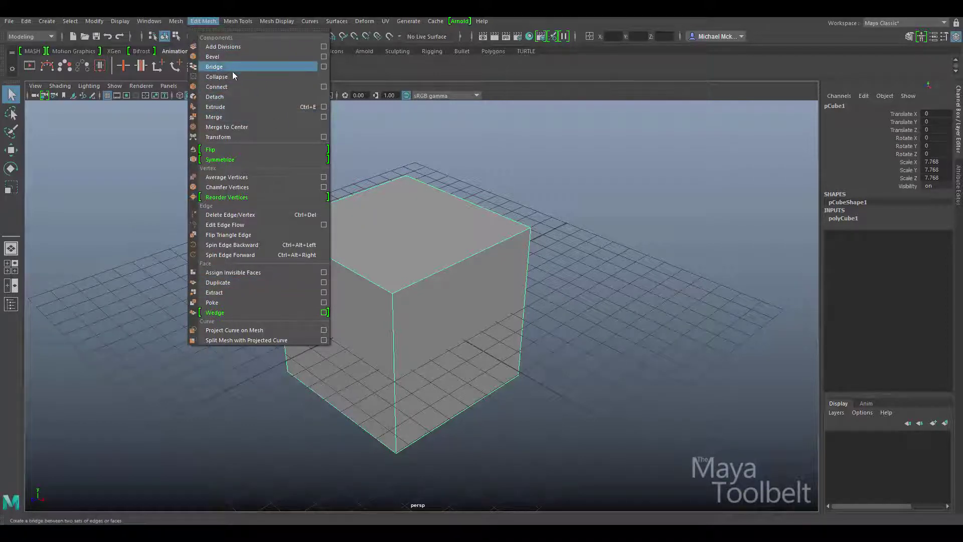
# Step: Select the cube's top face in Face mode and apply Edit Mesh > Bevel
pyautogui.click(476, 253)
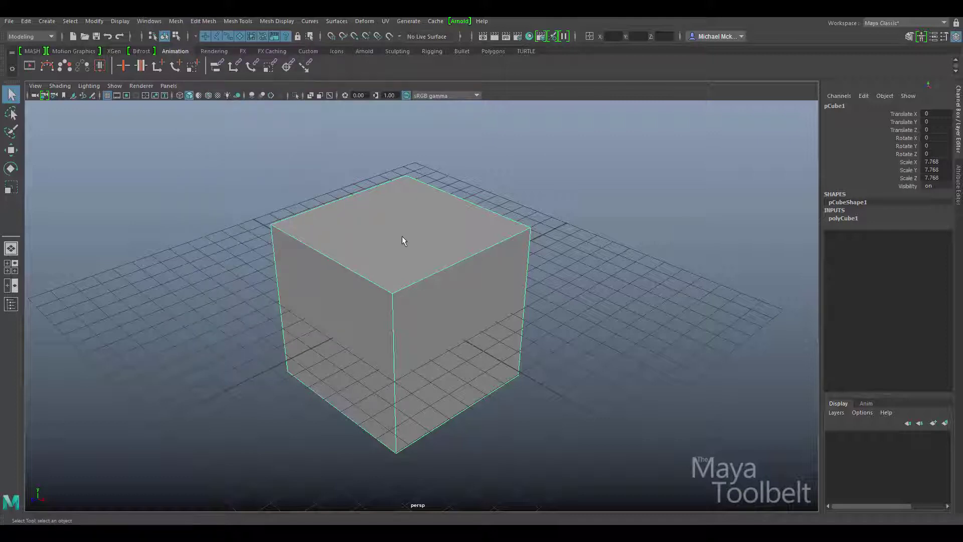
pyautogui.rightClick(400, 223)
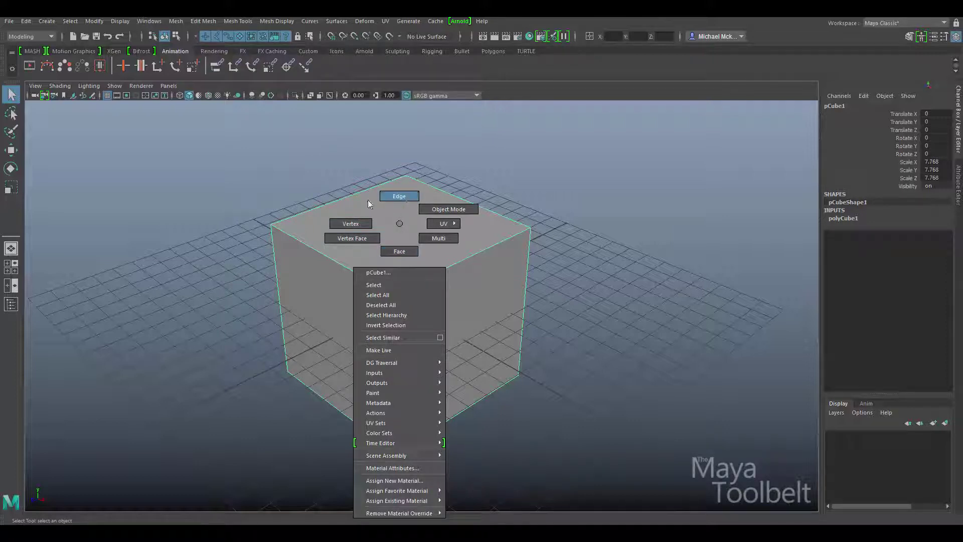
pyautogui.moveTo(399, 249); pyautogui.dragTo(399, 249, button='right')
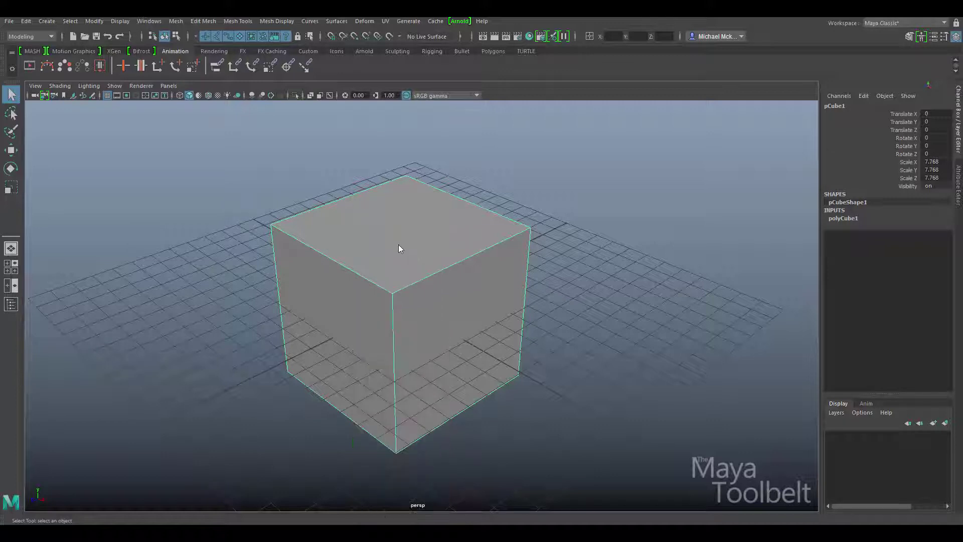
pyautogui.click(399, 226)
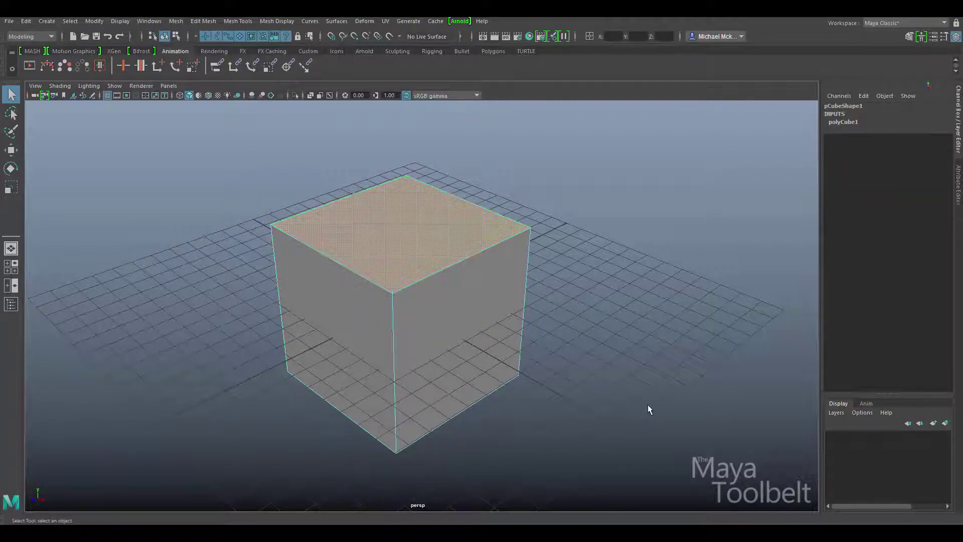
pyautogui.click(204, 22)
pyautogui.click(220, 59)
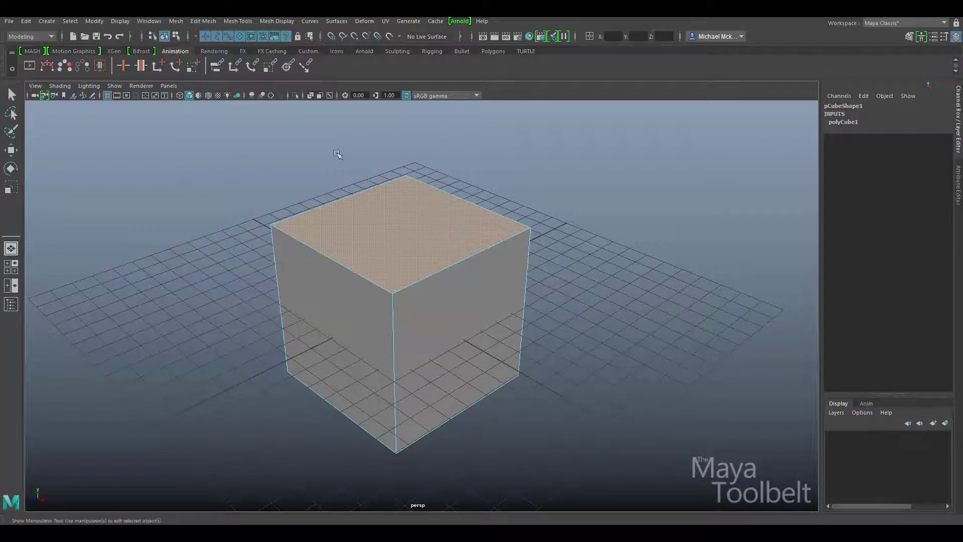
# Step: Inspect the bevelled cube and lower polyBevel1's Fraction from 0.5 to 0.24
pyautogui.keyDown('alt'); pyautogui.moveTo(366, 268); pyautogui.dragTo(440, 303); pyautogui.keyUp('alt')
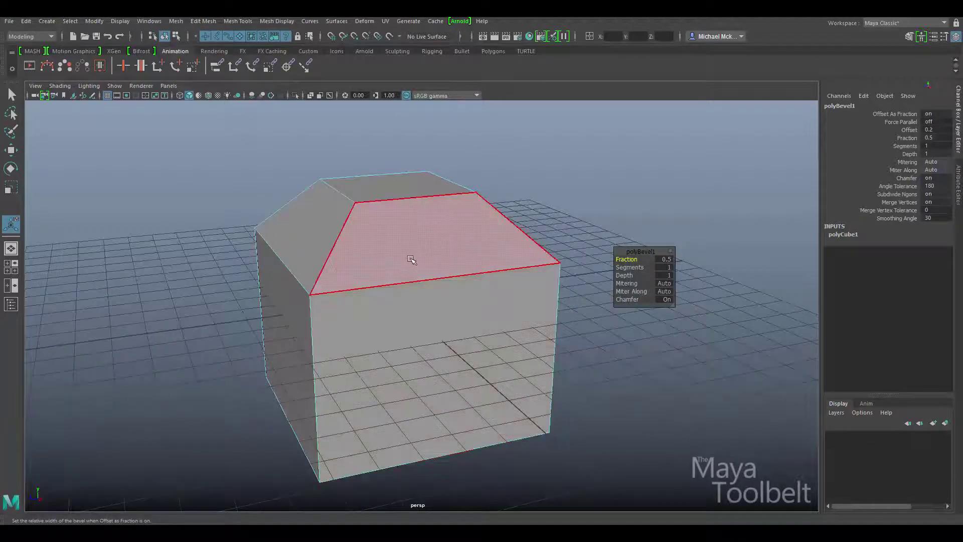
pyautogui.keyDown('alt'); pyautogui.moveTo(431, 258); pyautogui.dragTo(353, 163); pyautogui.keyUp('alt')
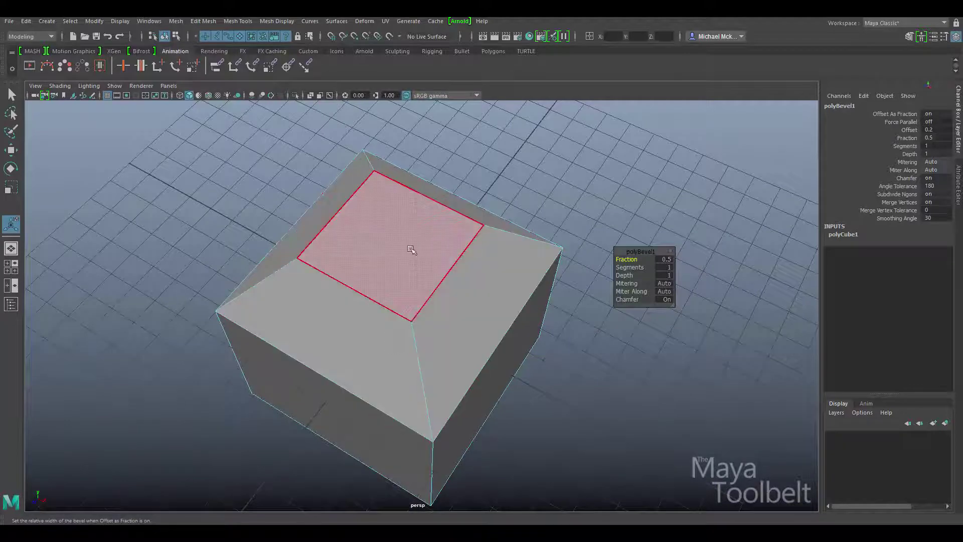
pyautogui.keyDown('alt'); pyautogui.moveTo(411, 245); pyautogui.dragTo(370, 221); pyautogui.keyUp('alt')
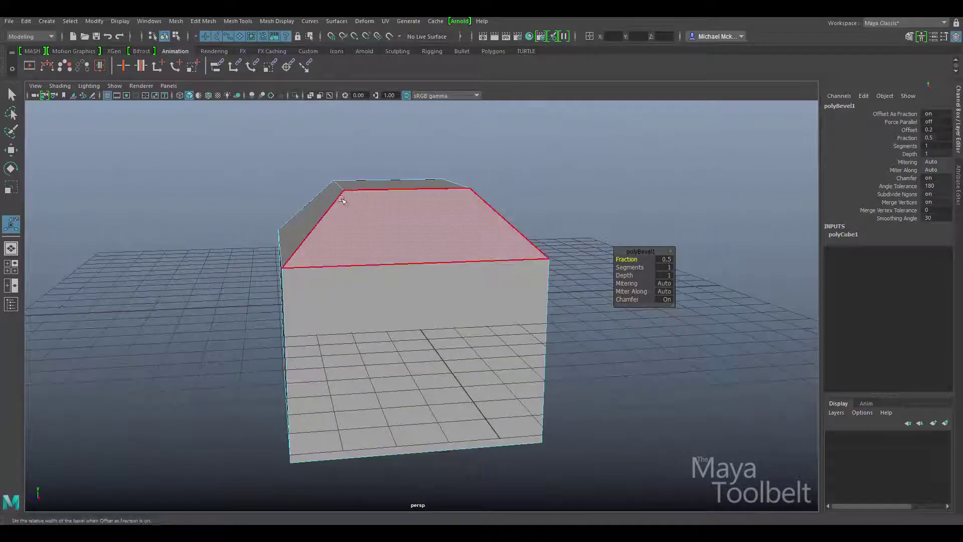
pyautogui.keyDown('alt'); pyautogui.moveTo(296, 203); pyautogui.dragTo(438, 206); pyautogui.keyUp('alt')
pyautogui.keyDown('alt'); pyautogui.moveTo(494, 230); pyautogui.dragTo(455, 232); pyautogui.keyUp('alt')
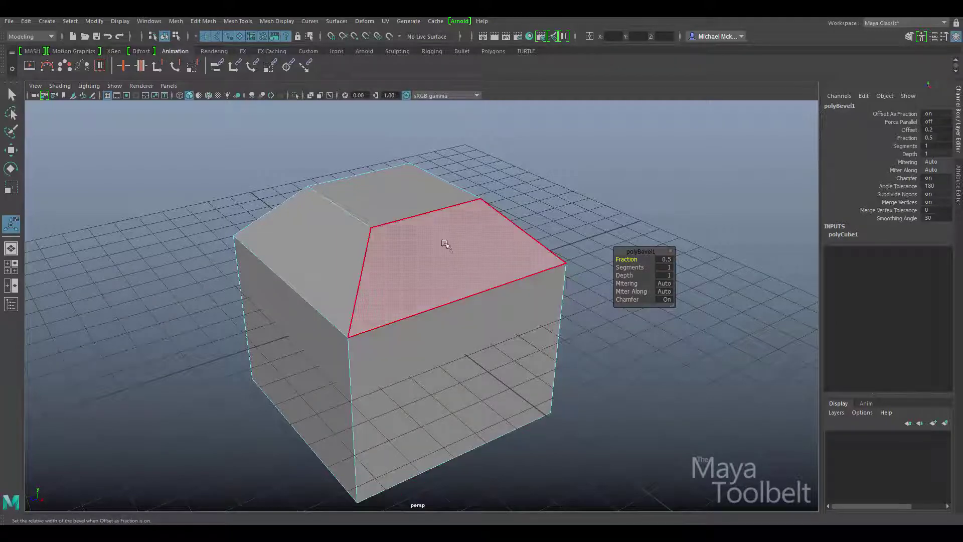
pyautogui.keyDown('alt'); pyautogui.moveTo(445, 242); pyautogui.dragTo(472, 257); pyautogui.keyUp('alt')
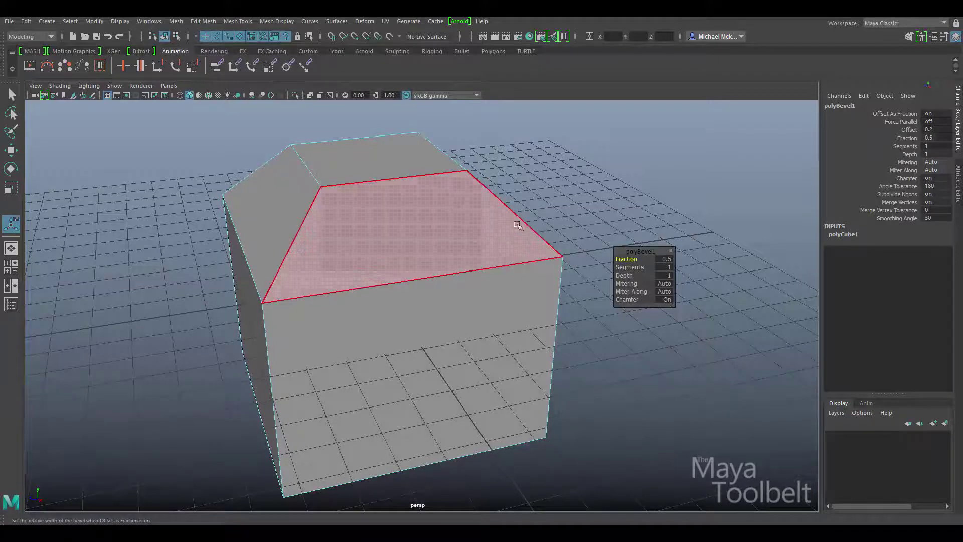
pyautogui.keyDown('alt'); pyautogui.moveTo(507, 217); pyautogui.dragTo(435, 200); pyautogui.keyUp('alt')
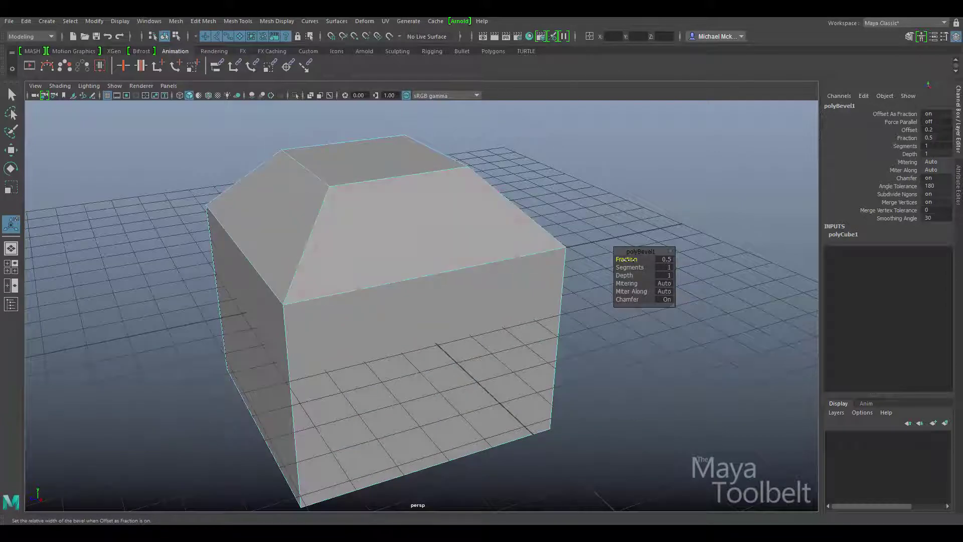
pyautogui.moveTo(627, 259)
pyautogui.mouseDown()
pyautogui.moveTo(605, 259)
pyautogui.moveTo(642, 259)
pyautogui.moveTo(627, 259)
pyautogui.mouseUp()
pyautogui.moveTo(626, 260)
pyautogui.mouseDown()
pyautogui.moveTo(652, 259)
pyautogui.moveTo(602, 260)
pyautogui.moveTo(625, 261)
pyautogui.mouseUp()
pyautogui.moveTo(627, 259)
pyautogui.mouseDown()
pyautogui.moveTo(604, 262)
pyautogui.moveTo(633, 269)
pyautogui.moveTo(620, 267)
pyautogui.mouseUp()
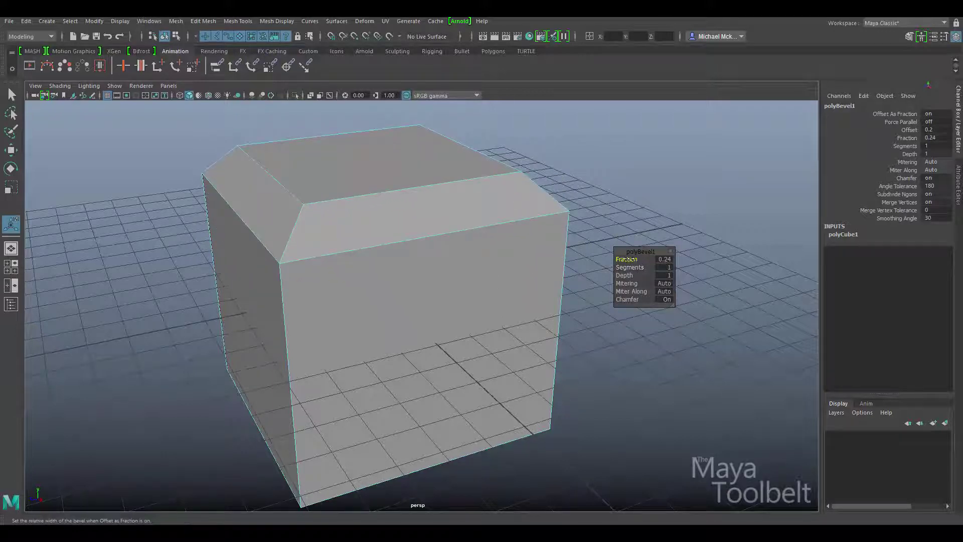
# Step: Try polyBevel1 Fraction values up to 1, then settle on a thin 0.03 bevel
pyautogui.moveTo(626, 259); pyautogui.dragTo(626, 259)
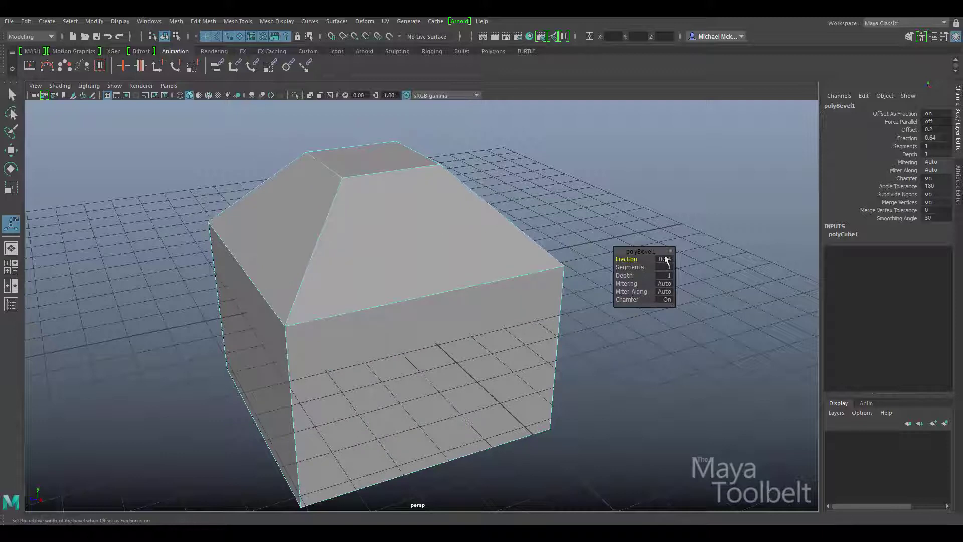
pyautogui.moveTo(630, 259); pyautogui.dragTo(592, 255)
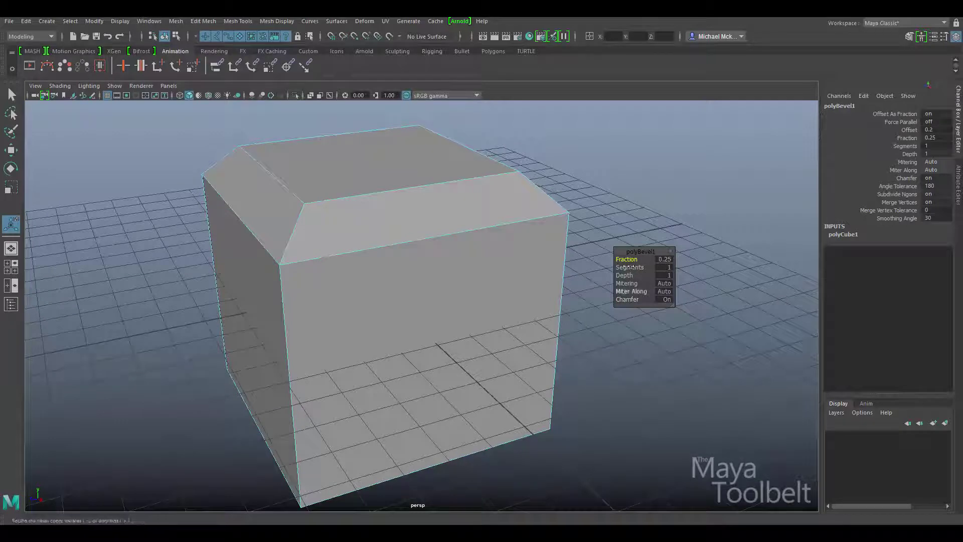
pyautogui.moveTo(633, 259)
pyautogui.mouseDown()
pyautogui.moveTo(624, 260)
pyautogui.moveTo(641, 262)
pyautogui.moveTo(626, 264)
pyautogui.moveTo(658, 272)
pyautogui.moveTo(622, 274)
pyautogui.mouseUp()
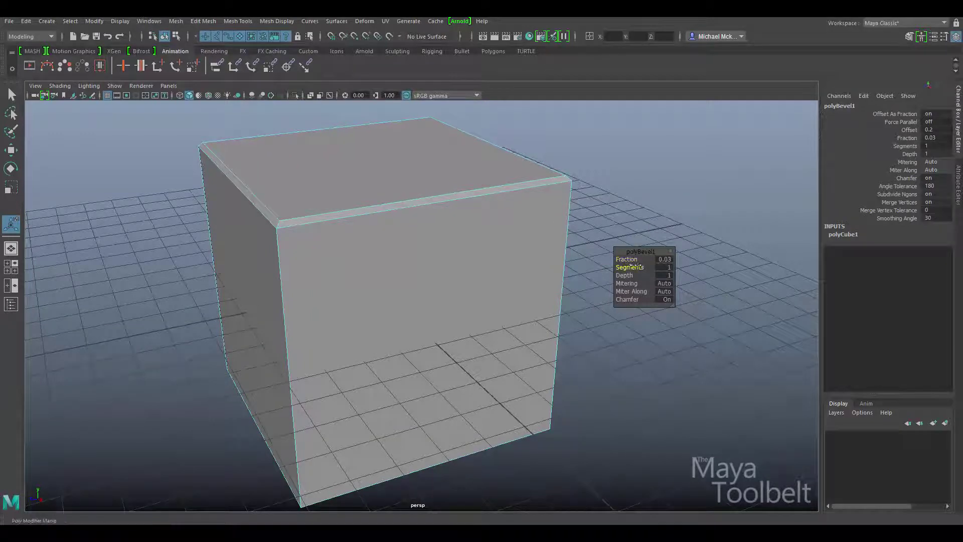
# Step: Widen the polyBevel1 Fraction to about 0.2 and view the cube from the front
pyautogui.moveTo(630, 260)
pyautogui.mouseDown()
pyautogui.moveTo(643, 267)
pyautogui.moveTo(630, 276)
pyautogui.mouseUp()
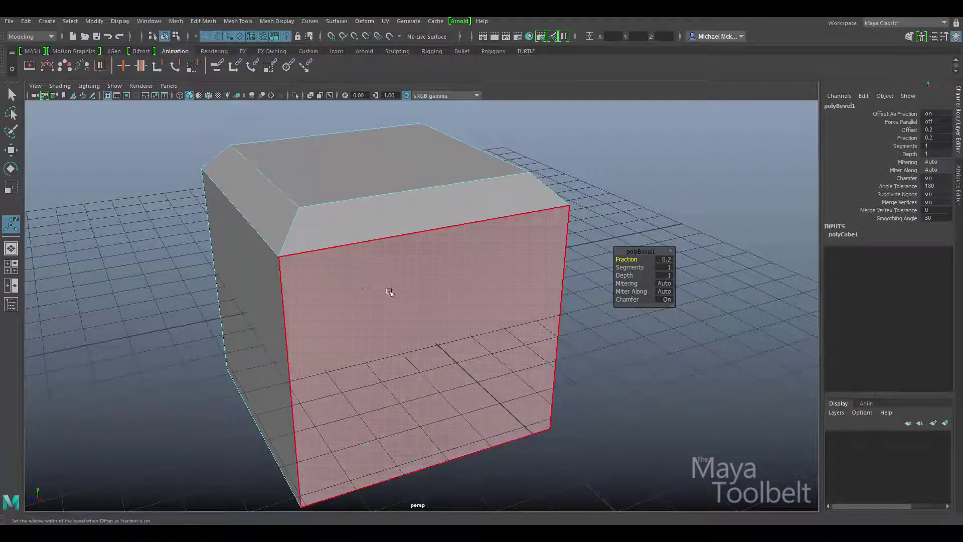
pyautogui.keyDown('alt'); pyautogui.moveTo(436, 301); pyautogui.dragTo(627, 290); pyautogui.keyUp('alt')
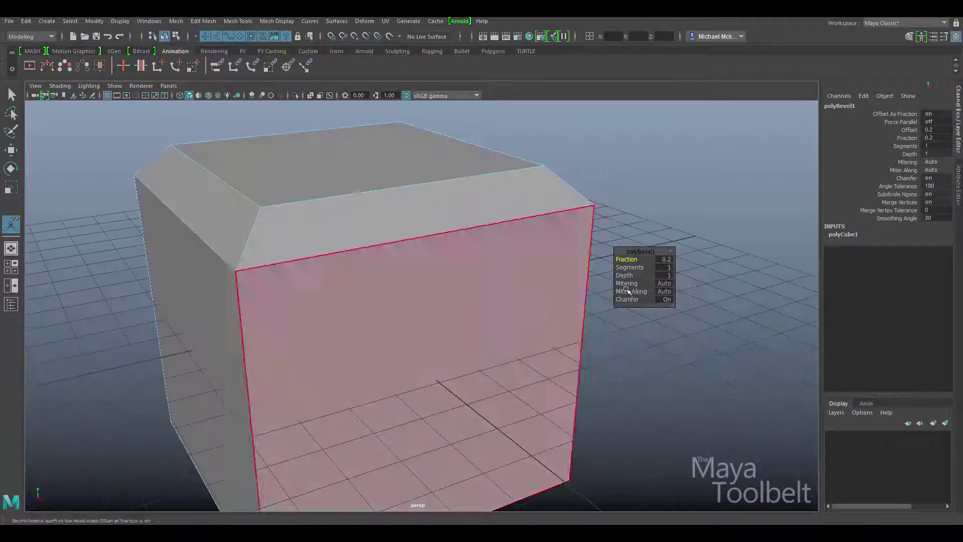
pyautogui.keyDown('alt'); pyautogui.moveTo(415, 316); pyautogui.dragTo(397, 301); pyautogui.keyUp('alt')
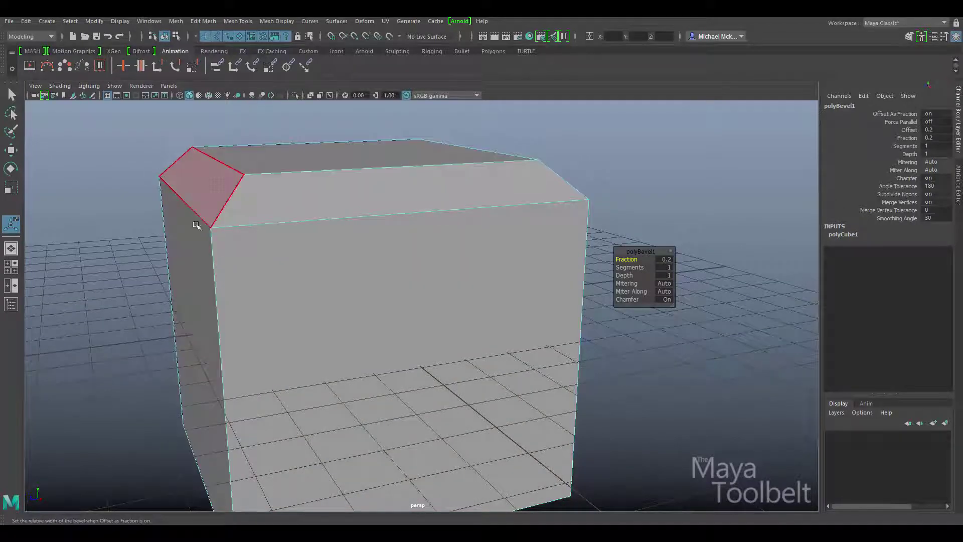
pyautogui.keyDown('alt'); pyautogui.moveTo(212, 172); pyautogui.dragTo(436, 224); pyautogui.keyUp('alt')
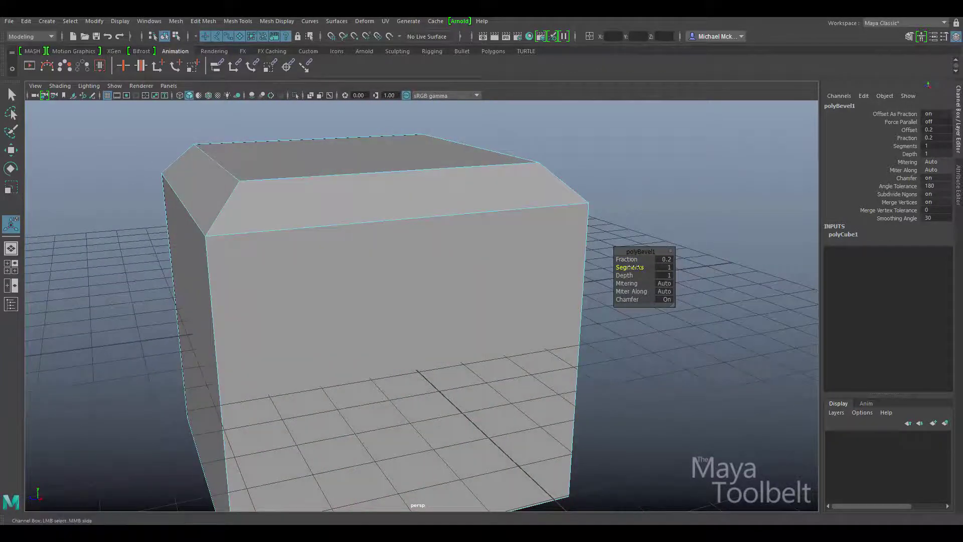
# Step: Raise polyBevel1 to 4 segments and inspect the rounded top edge from several angles
pyautogui.moveTo(630, 267); pyautogui.dragTo(652, 274, button='middle')
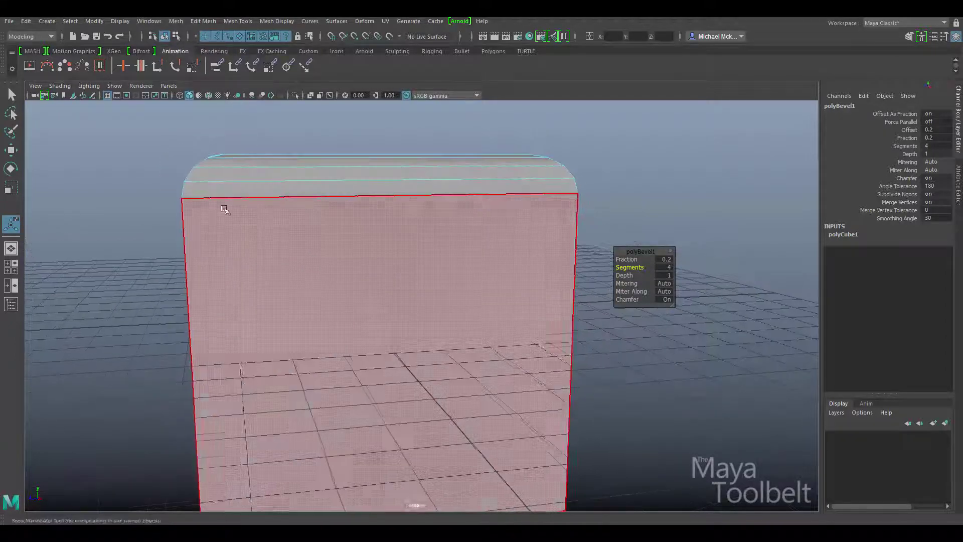
pyautogui.keyDown('alt'); pyautogui.moveTo(281, 166); pyautogui.dragTo(299, 206); pyautogui.keyUp('alt')
pyautogui.keyDown('alt'); pyautogui.moveTo(125, 162); pyautogui.dragTo(160, 190); pyautogui.keyUp('alt')
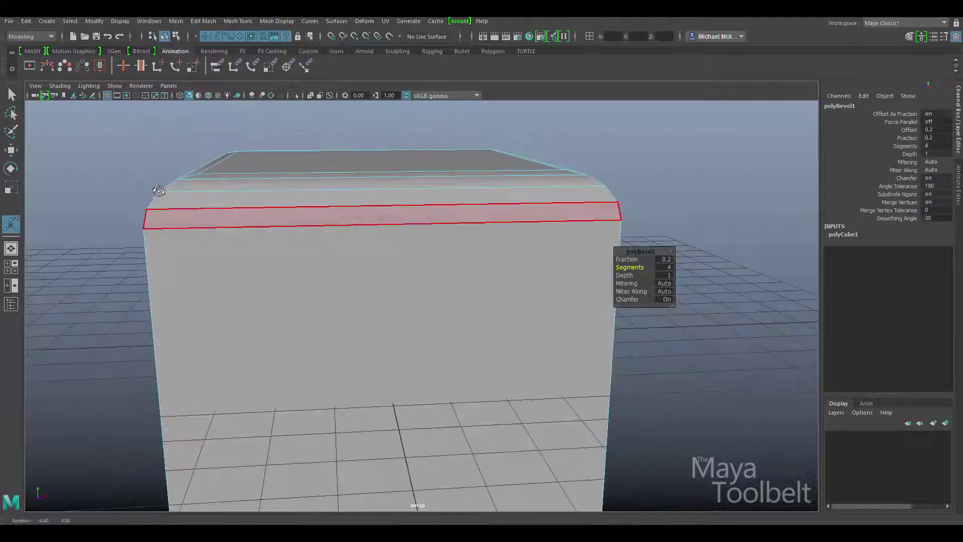
pyautogui.keyDown('alt'); pyautogui.moveTo(287, 183); pyautogui.dragTo(295, 189); pyautogui.keyUp('alt')
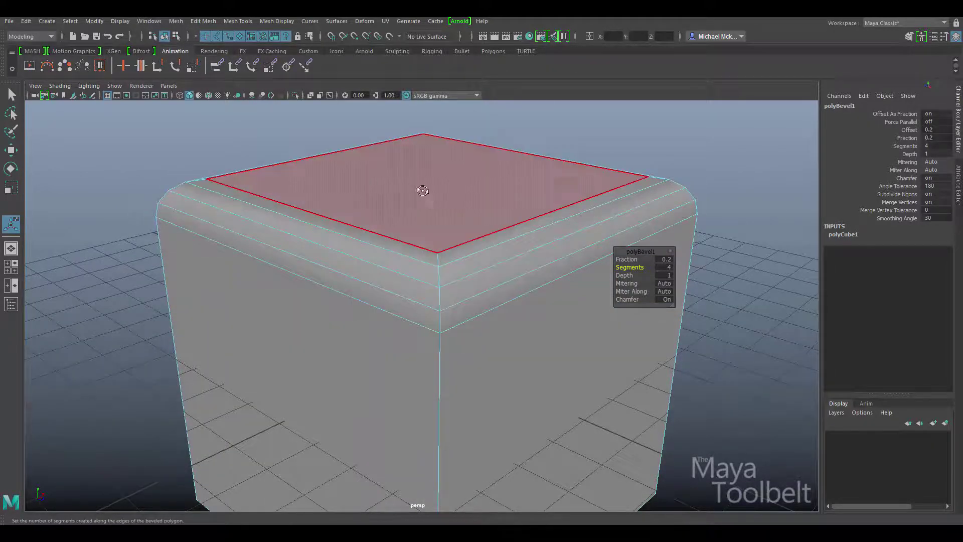
pyautogui.keyDown('alt'); pyautogui.moveTo(421, 189); pyautogui.dragTo(300, 164); pyautogui.keyUp('alt')
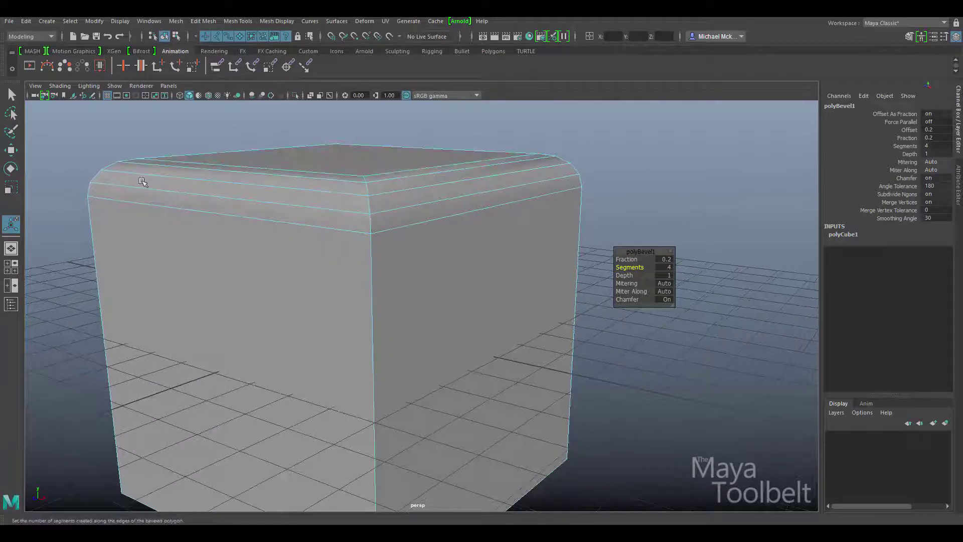
pyautogui.keyDown('alt'); pyautogui.moveTo(144, 182); pyautogui.dragTo(125, 176); pyautogui.keyUp('alt')
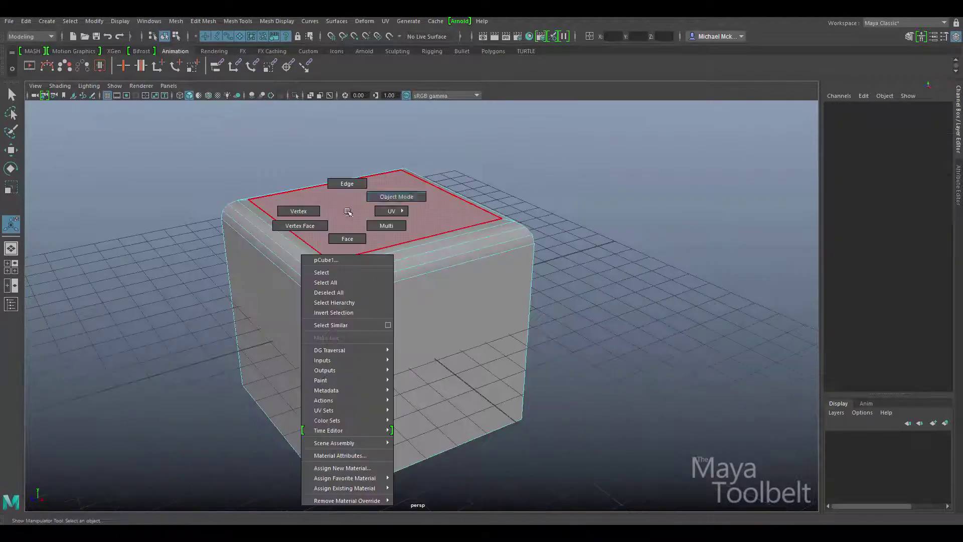
pyautogui.moveTo(344, 210); pyautogui.dragTo(383, 193, button='right')
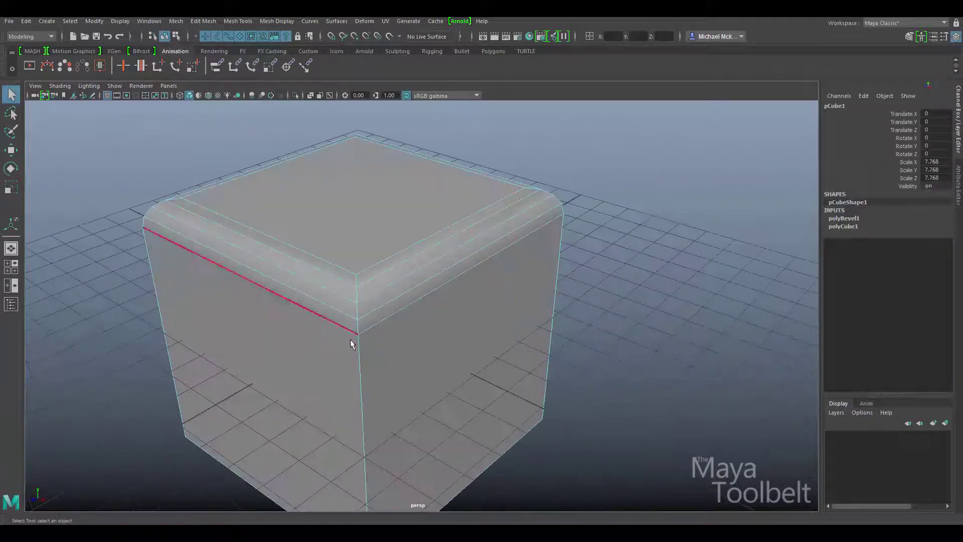
# Step: Clear the selection and pick the cube's vertical edges in Edge mode
pyautogui.click(351, 344)
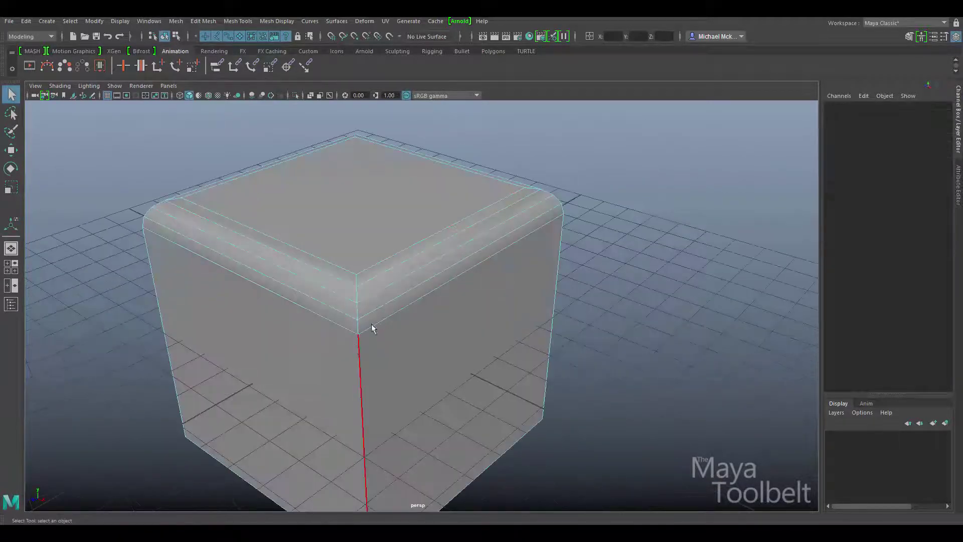
pyautogui.keyDown('alt'); pyautogui.moveTo(464, 304); pyautogui.dragTo(257, 304); pyautogui.keyUp('alt')
pyautogui.click(389, 316)
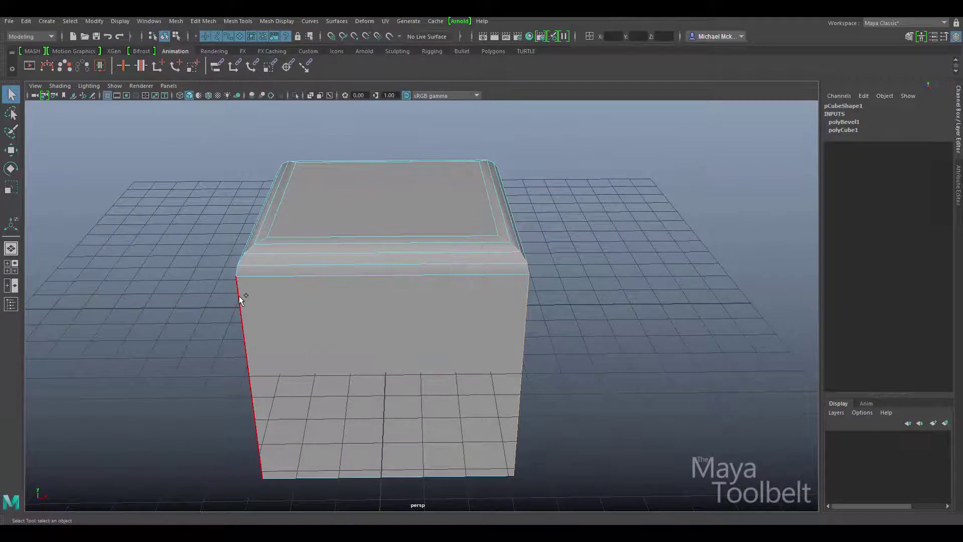
pyautogui.keyDown('alt'); pyautogui.moveTo(315, 269); pyautogui.dragTo(393, 287); pyautogui.keyUp('alt')
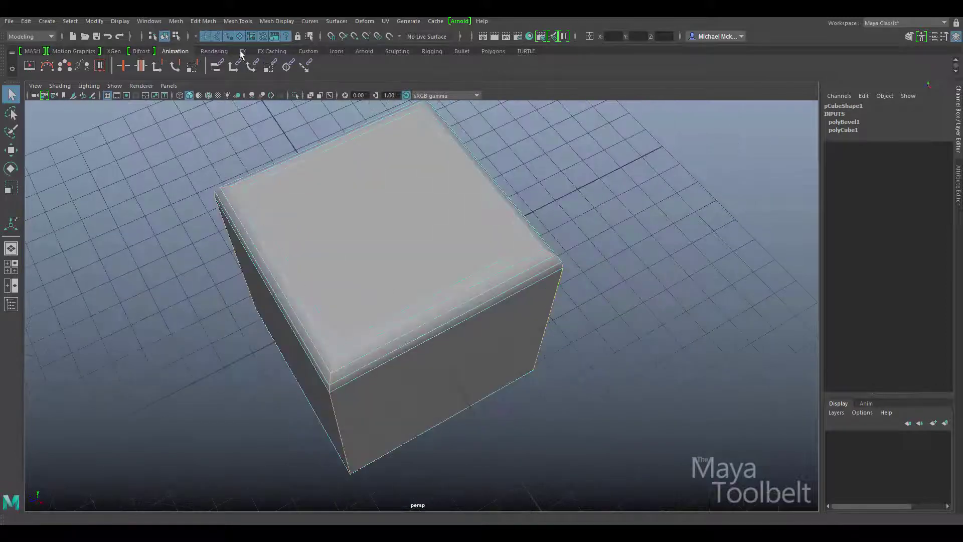
# Step: Bevel the selected vertical edges with Fraction 0.57 and 2 segments
pyautogui.click(211, 21)
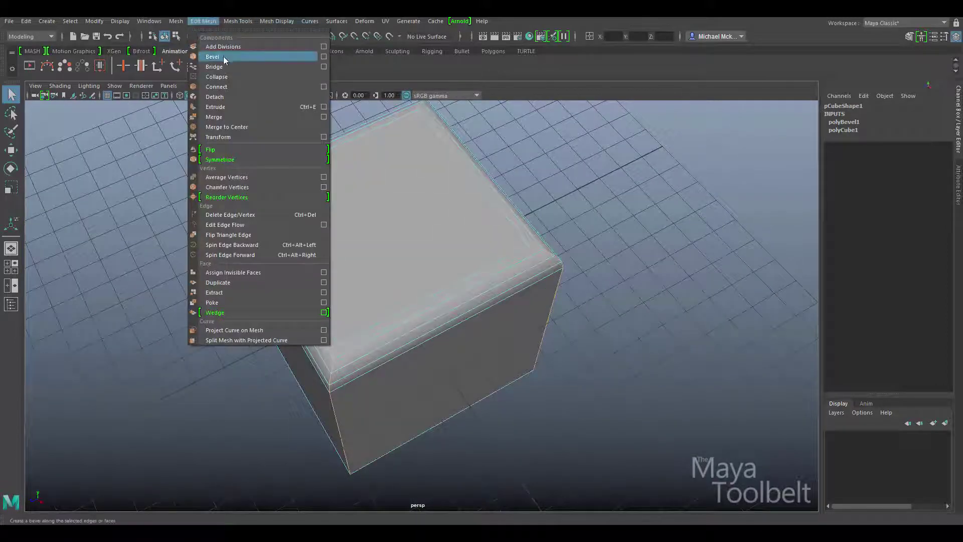
pyautogui.click(216, 58)
pyautogui.keyDown('alt'); pyautogui.moveTo(474, 273); pyautogui.dragTo(449, 277); pyautogui.keyUp('alt')
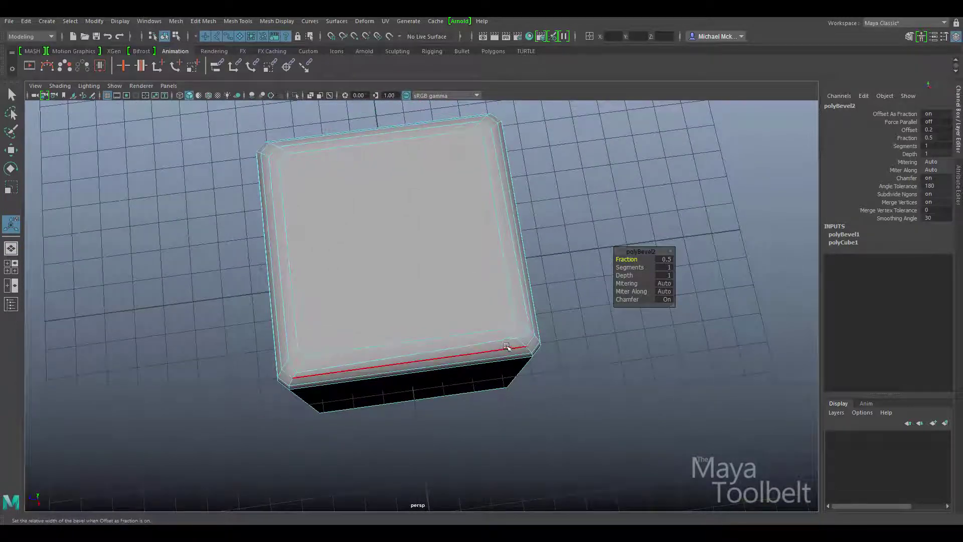
pyautogui.moveTo(628, 260)
pyautogui.mouseDown()
pyautogui.moveTo(617, 267)
pyautogui.moveTo(637, 268)
pyautogui.mouseUp()
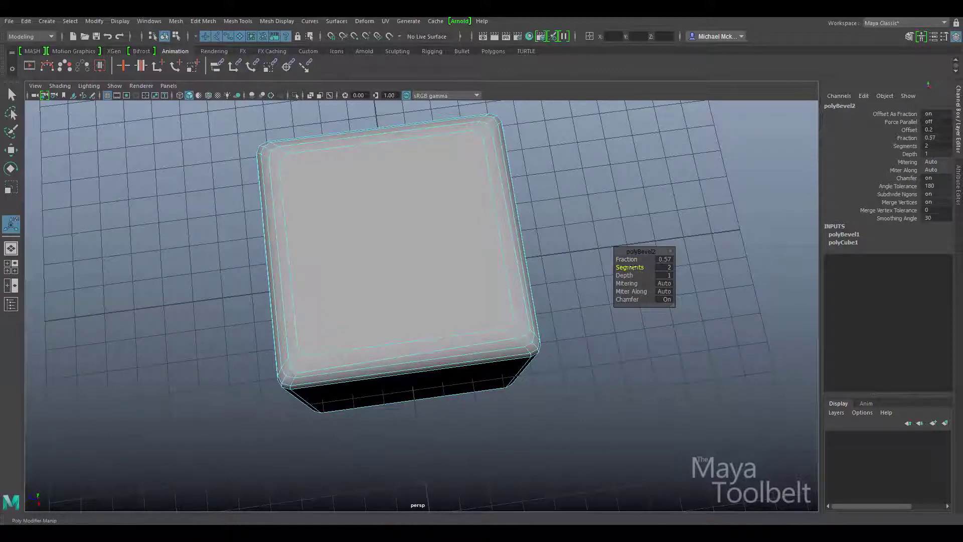
pyautogui.click(176, 36)
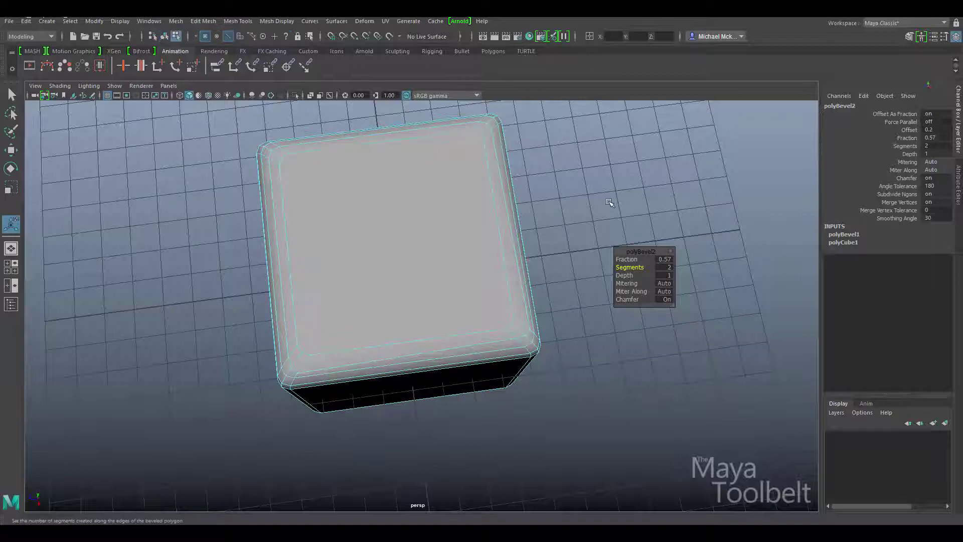
# Step: Return to Object Mode, inspect the fully rounded cube, and delete it
pyautogui.click(608, 199)
pyautogui.keyDown('alt'); pyautogui.moveTo(572, 231); pyautogui.dragTo(436, 180); pyautogui.keyUp('alt')
pyautogui.moveTo(436, 183); pyautogui.dragTo(461, 171, button='right')
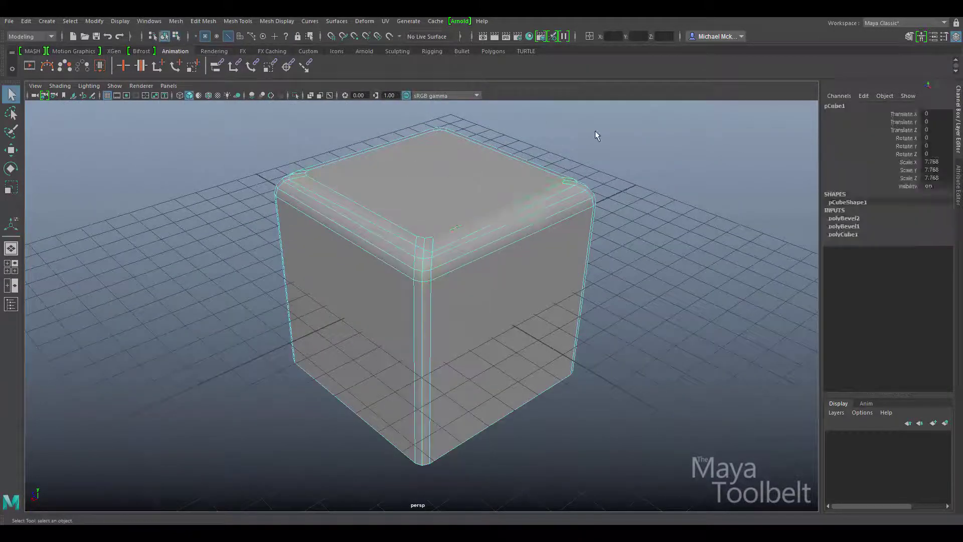
pyautogui.keyDown('alt'); pyautogui.moveTo(595, 131); pyautogui.dragTo(456, 281); pyautogui.keyUp('alt')
pyautogui.scroll(5, 506, 275)
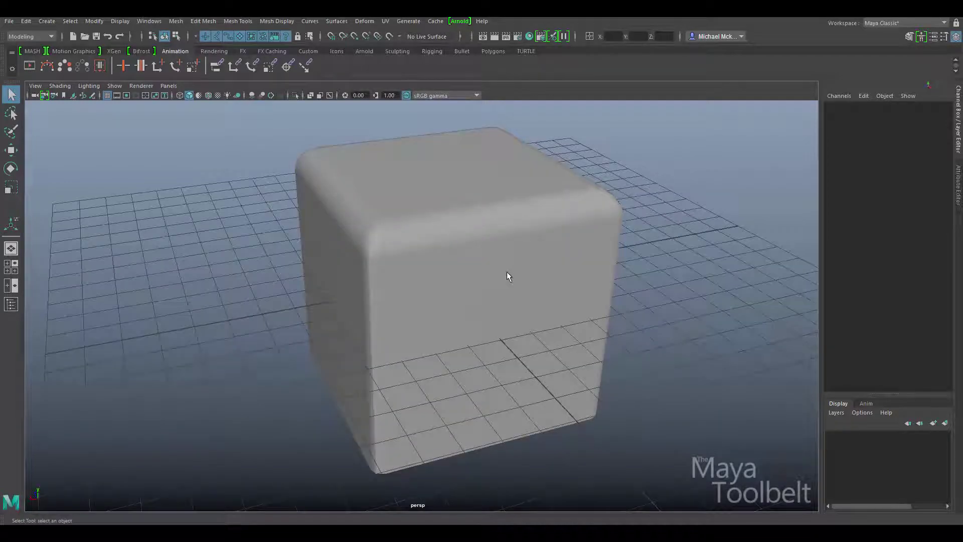
pyautogui.click(494, 285)
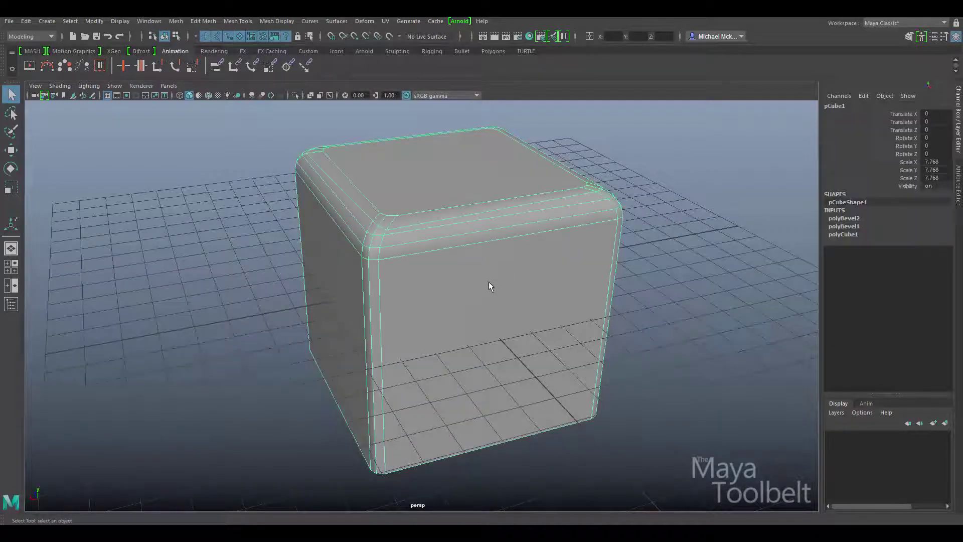
pyautogui.moveTo(477, 282)
pyautogui.keyDown('alt'); pyautogui.mouseDown()
pyautogui.moveTo(512, 295)
pyautogui.moveTo(481, 288)
pyautogui.mouseUp(); pyautogui.keyUp('alt')
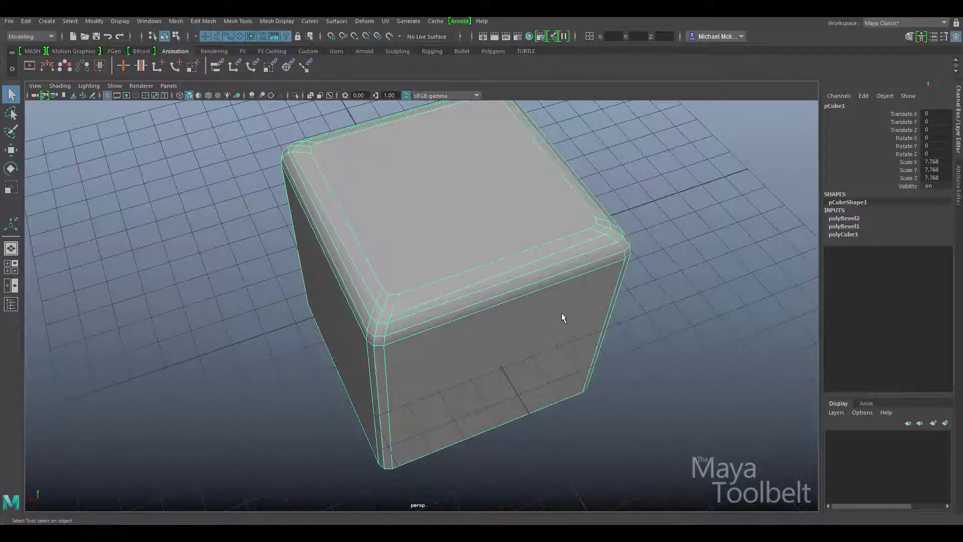
pyautogui.moveTo(533, 305)
pyautogui.keyDown('alt'); pyautogui.mouseDown()
pyautogui.moveTo(550, 290)
pyautogui.moveTo(535, 306)
pyautogui.mouseUp(); pyautogui.keyUp('alt')
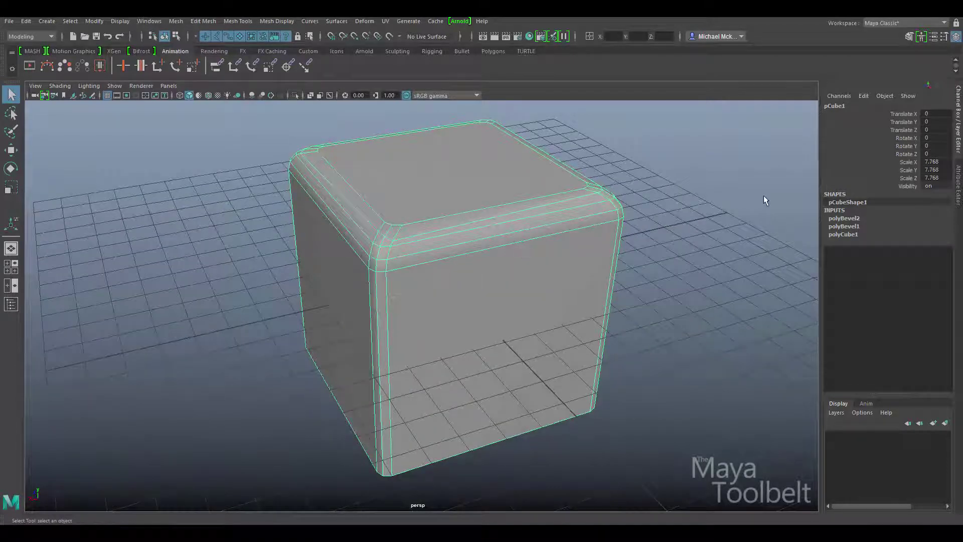
pyautogui.press('Delete')
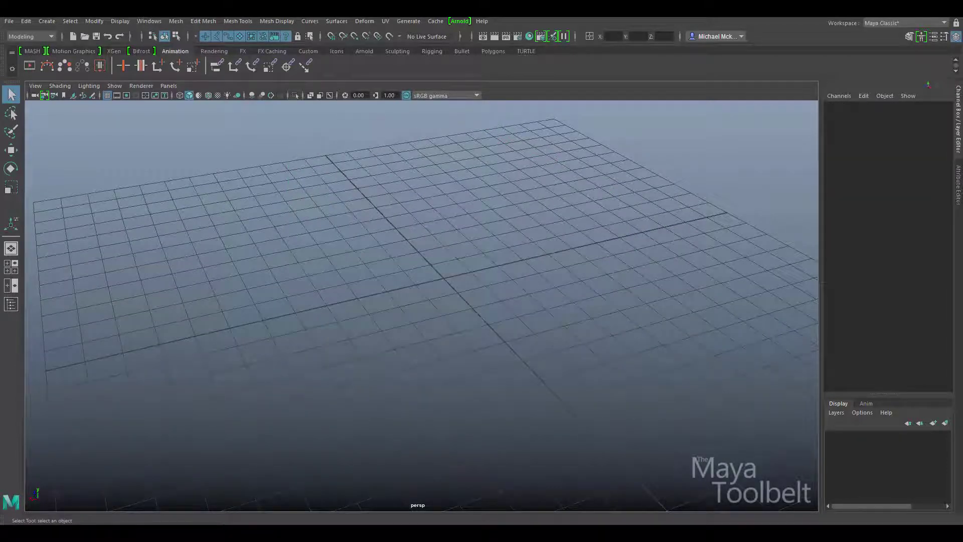
# Step: Create a new polygon cube and scale it uniformly to 6.061
pyautogui.click(47, 21)
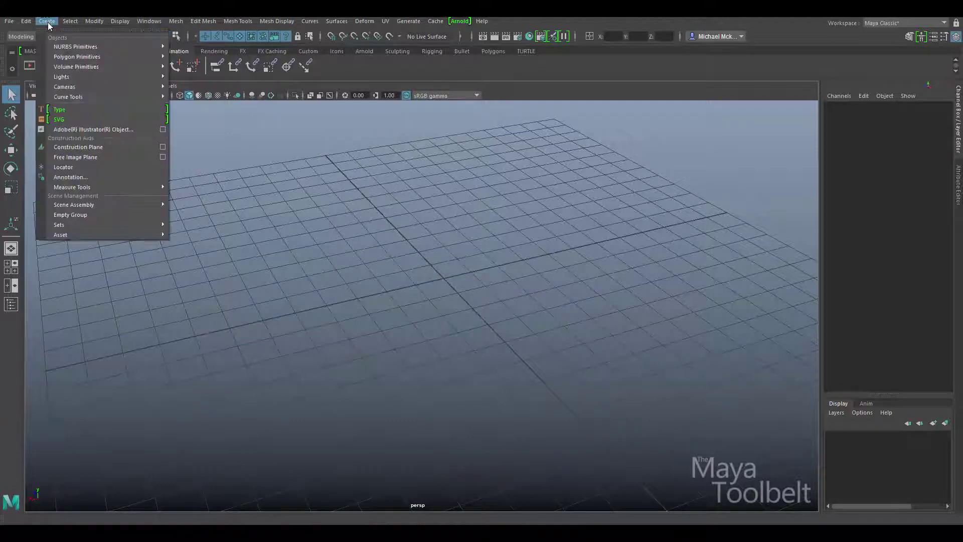
pyautogui.moveTo(89, 56)
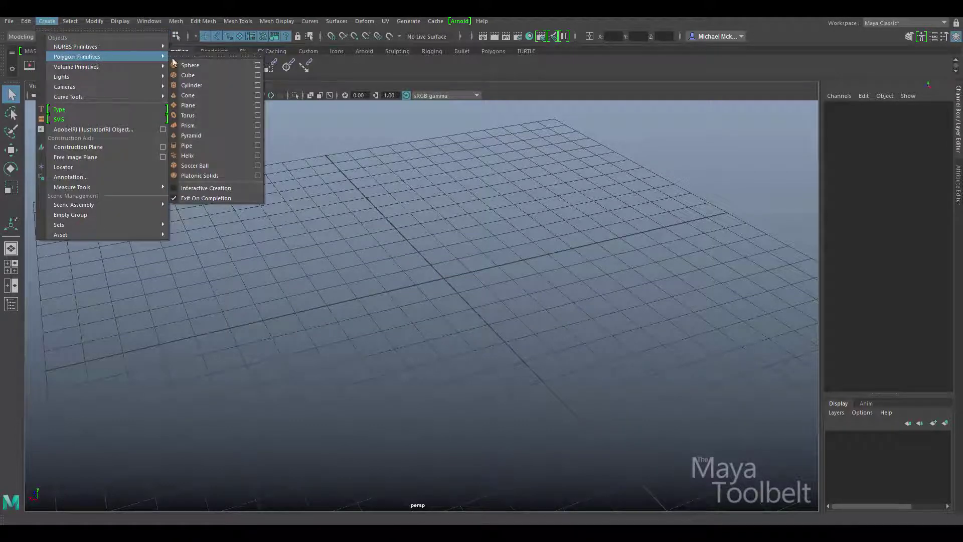
pyautogui.click(200, 74)
pyautogui.press('r')
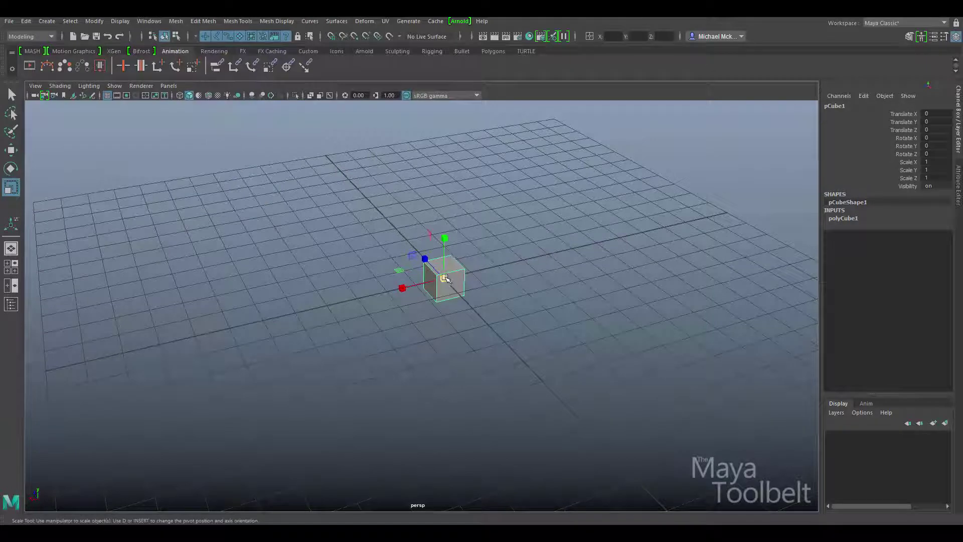
pyautogui.moveTo(444, 278); pyautogui.dragTo(580, 273)
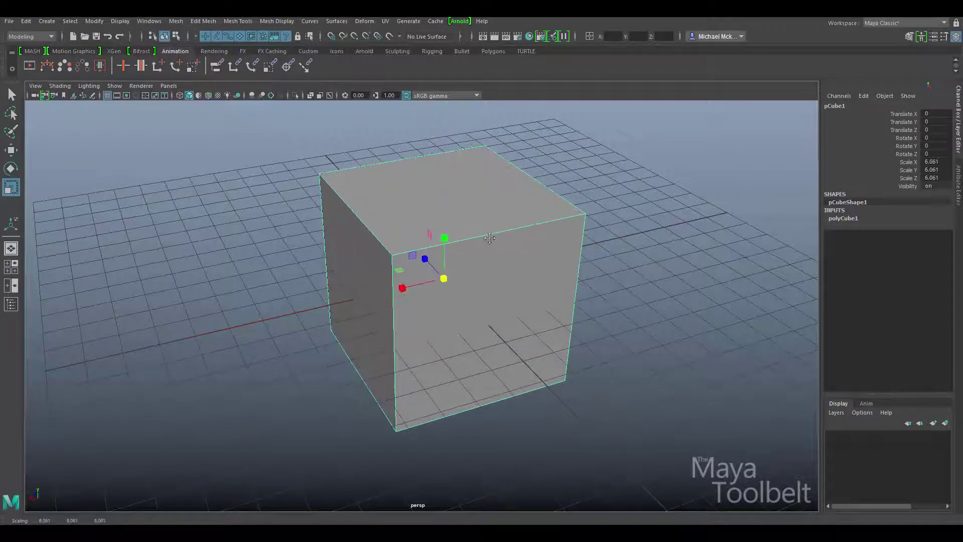
pyautogui.scroll(-4, 490, 238)
pyautogui.keyDown('alt'); pyautogui.moveTo(378, 213); pyautogui.dragTo(435, 187); pyautogui.keyUp('alt')
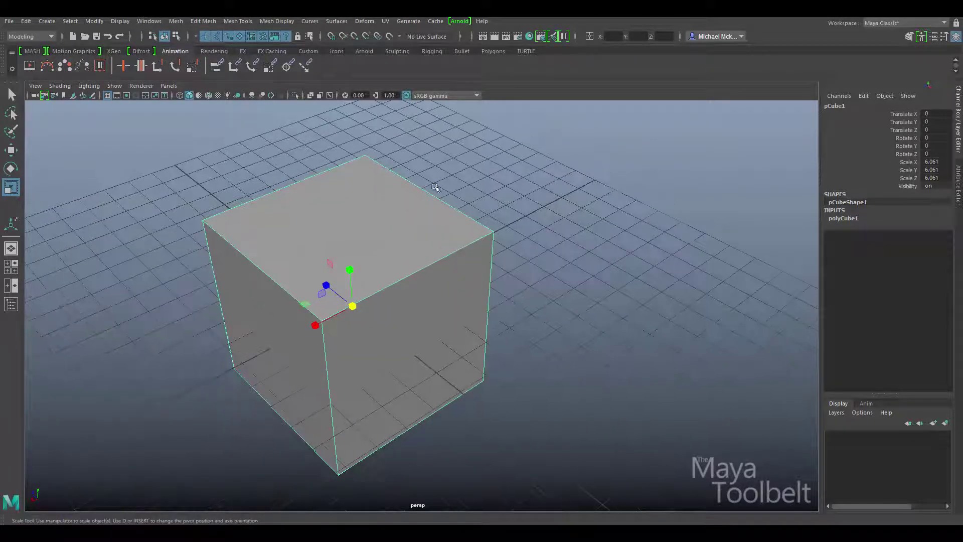
pyautogui.keyDown('alt'); pyautogui.moveTo(331, 259); pyautogui.dragTo(389, 232); pyautogui.keyUp('alt')
# Step: Switch to Face mode and select the new cube's top face for bevelling
pyautogui.rightClick(409, 203)
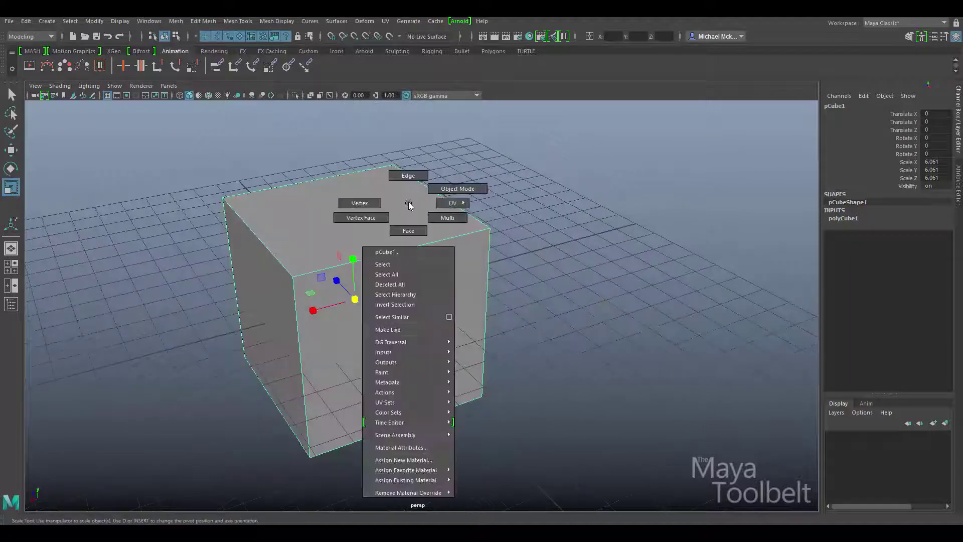
pyautogui.click(409, 230)
pyautogui.click(351, 196)
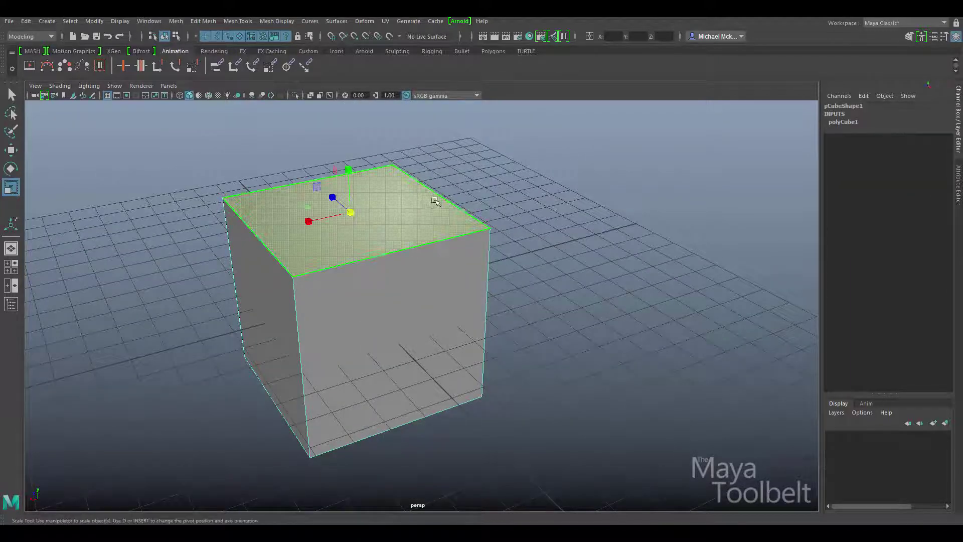
pyautogui.click(207, 21)
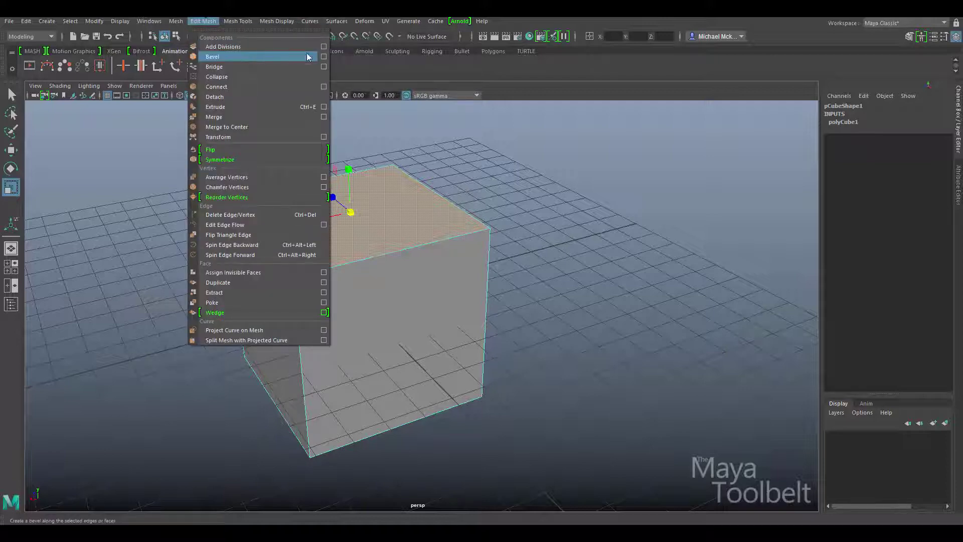
# Step: Reset Bevel Options to defaults, set Fractional offset in Local space, and bevel the top face
pyautogui.click(323, 57)
pyautogui.moveTo(401, 185); pyautogui.dragTo(609, 121)
pyautogui.click(535, 123)
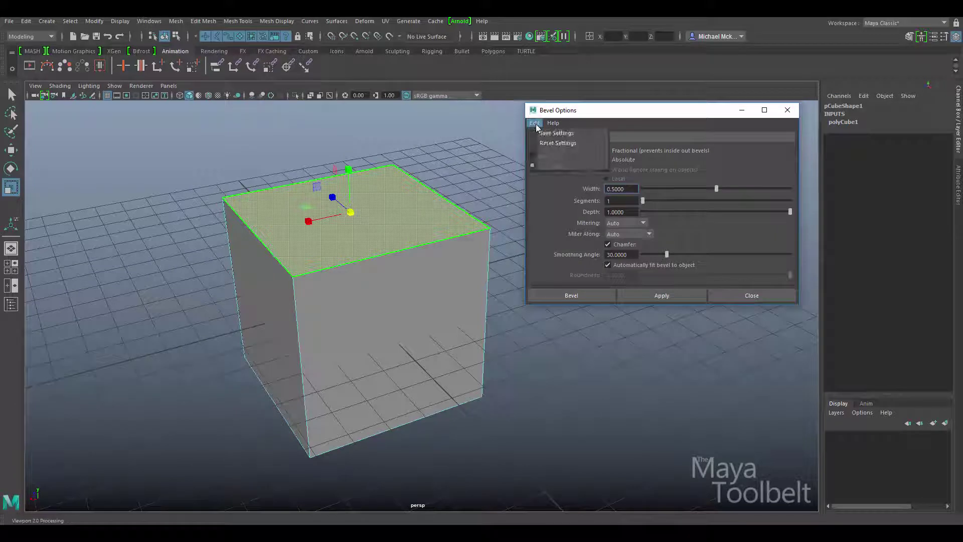
pyautogui.click(566, 143)
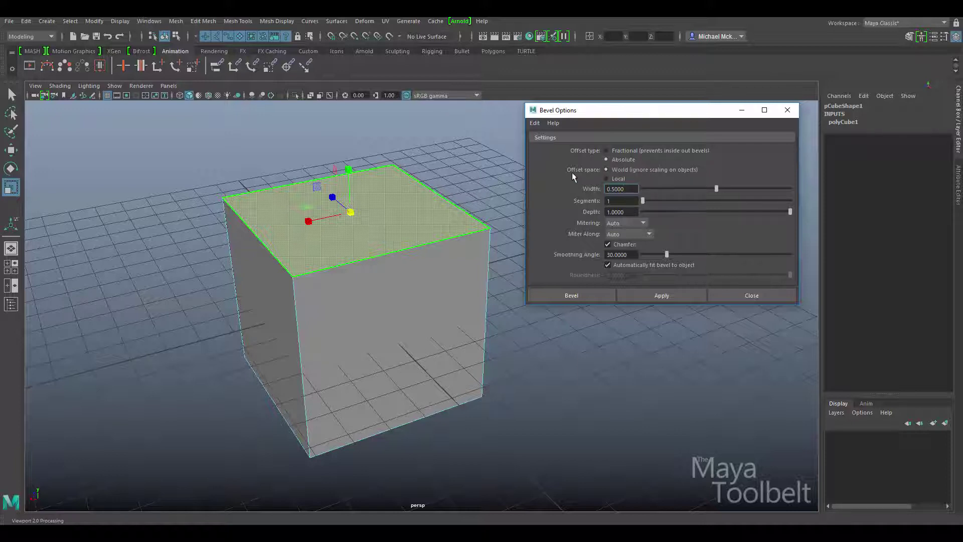
pyautogui.click(619, 179)
pyautogui.click(626, 151)
pyautogui.click(646, 295)
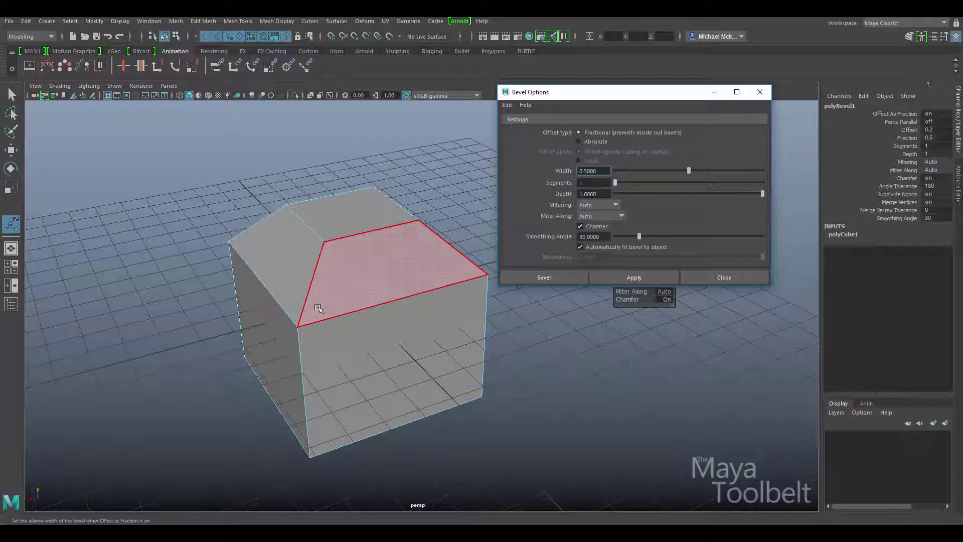
# Step: Delete the bevelled cube, create a new polygon cube, and frame it
pyautogui.press('Delete')
pyautogui.click(47, 21)
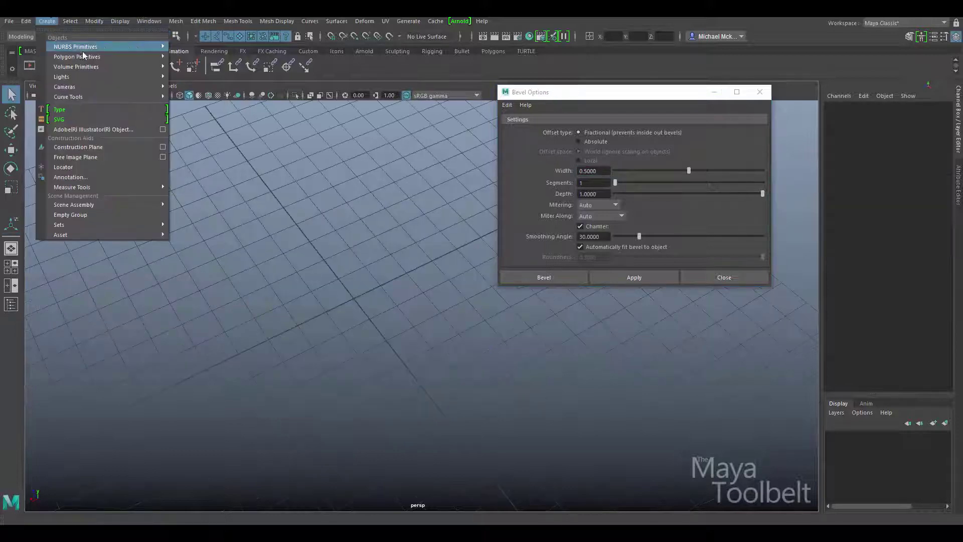
pyautogui.moveTo(77, 56)
pyautogui.click(190, 75)
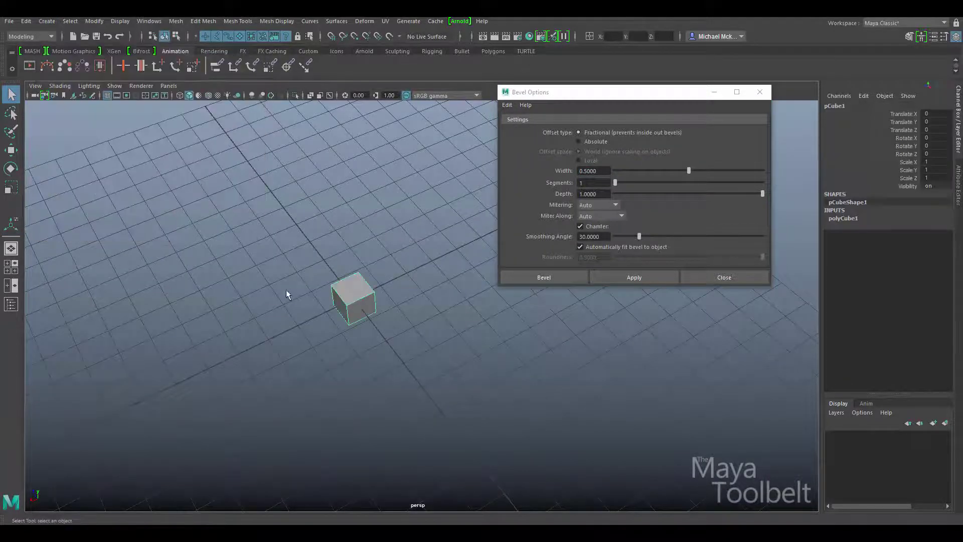
pyautogui.press('r')
pyautogui.press('w')
pyautogui.press('f')
# Step: Raise an edge of the cube to reshape it into a block
pyautogui.moveTo(359, 248); pyautogui.dragTo(360, 222, button='right')
pyautogui.click(353, 346)
pyautogui.moveTo(328, 366); pyautogui.dragTo(330, 189)
pyautogui.keyDown('alt'); pyautogui.moveTo(426, 312); pyautogui.dragTo(351, 211); pyautogui.keyUp('alt')
# Step: Bevel the block's top face, inspect it, then undo back to the plain cube
pyautogui.moveTo(350, 211); pyautogui.dragTo(351, 243, button='right')
pyautogui.click(350, 226)
pyautogui.keyDown('alt'); pyautogui.moveTo(341, 307); pyautogui.dragTo(401, 288); pyautogui.keyUp('alt')
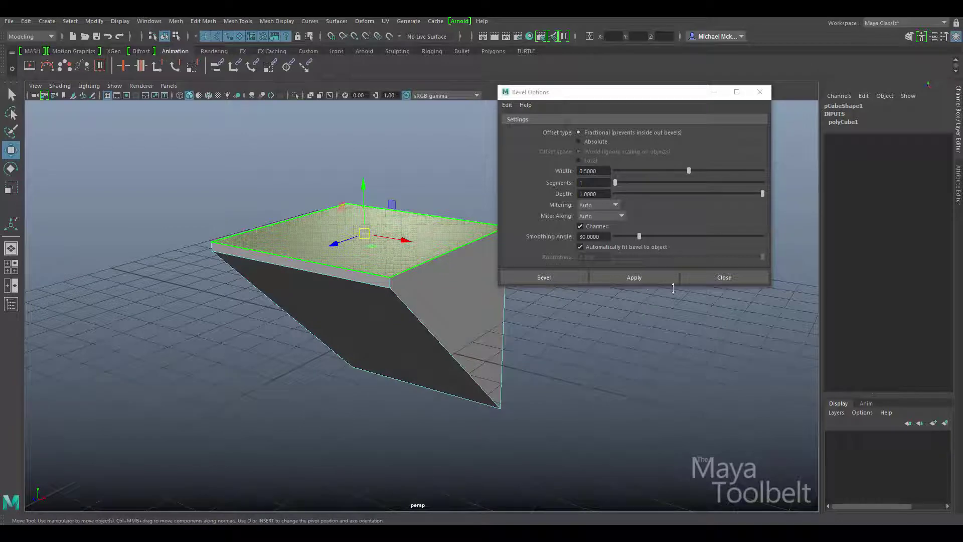
pyautogui.click(633, 278)
pyautogui.keyDown('alt'); pyautogui.moveTo(381, 283); pyautogui.dragTo(290, 279); pyautogui.keyUp('alt')
pyautogui.hotkey('ctrl', 'z')
pyautogui.hotkey('ctrl', 'z')
pyautogui.hotkey('ctrl', 'z')
pyautogui.hotkey('ctrl', 'z')
pyautogui.hotkey('ctrl', 'z')
pyautogui.hotkey('ctrl', 'z')
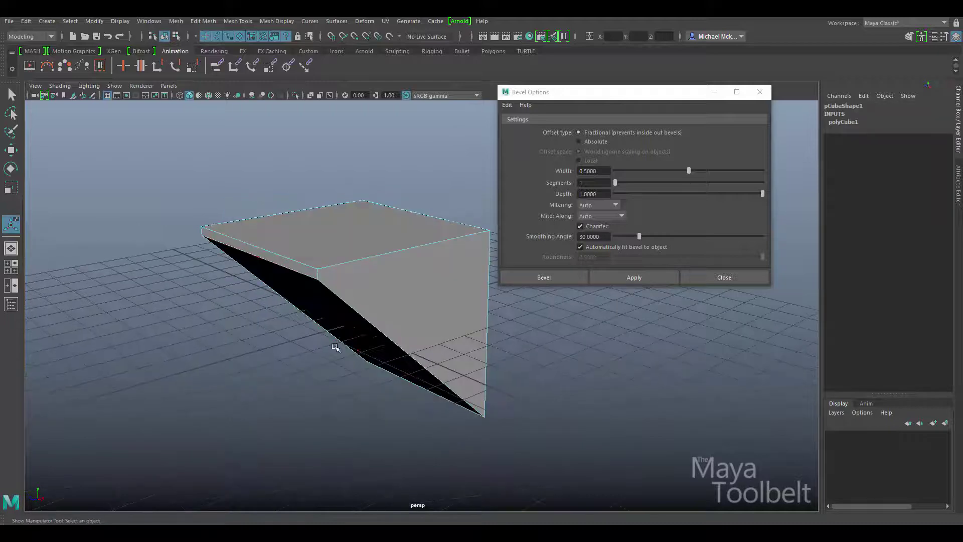
pyautogui.hotkey('ctrl', 'z')
pyautogui.hotkey('ctrl', 'z')
pyautogui.hotkey('ctrl', 'z')
pyautogui.hotkey('ctrl', 'z')
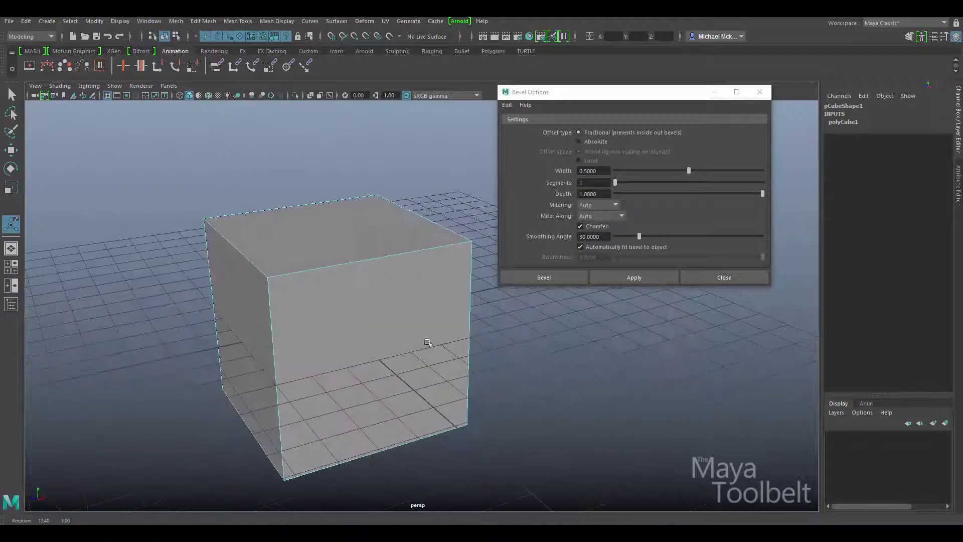
# Step: Bevel the cube's top face again, inspect the front, and undo the bevel
pyautogui.moveTo(336, 224); pyautogui.dragTo(334, 233, button='right')
pyautogui.click(334, 233)
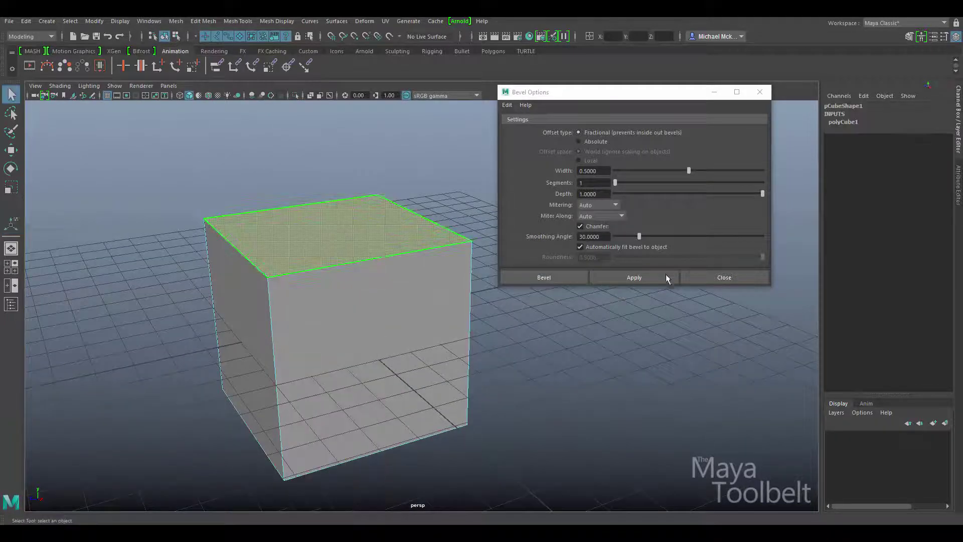
pyautogui.click(662, 282)
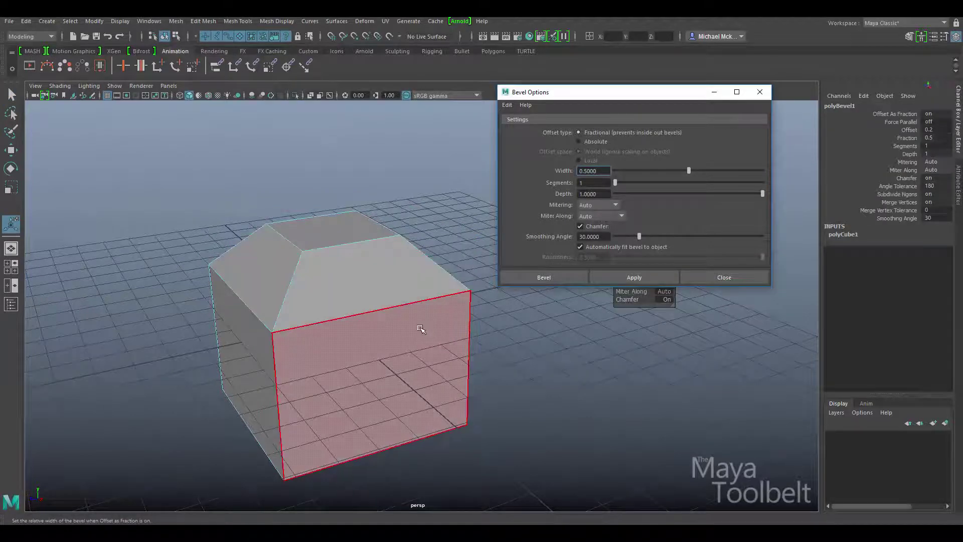
pyautogui.keyDown('alt'); pyautogui.moveTo(423, 328); pyautogui.dragTo(482, 286); pyautogui.keyUp('alt')
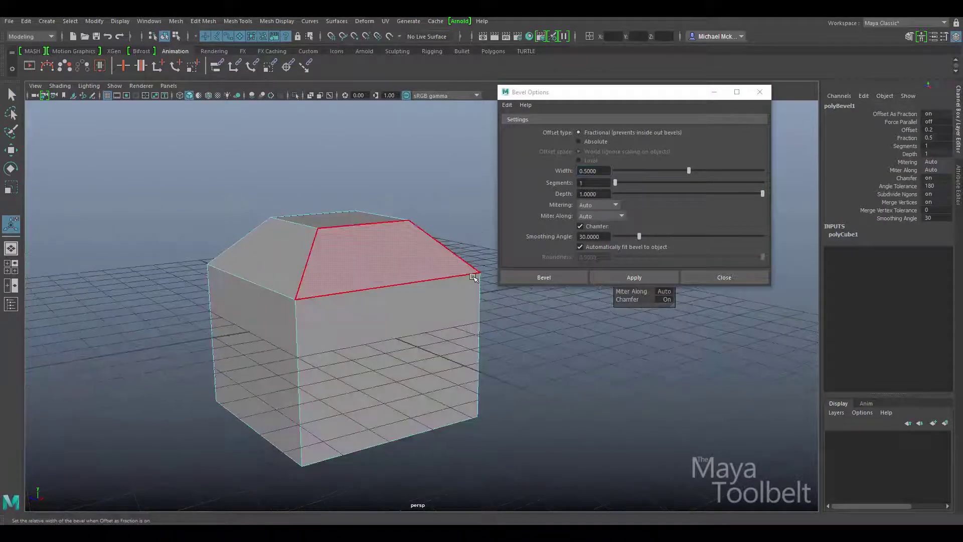
pyautogui.keyDown('alt'); pyautogui.moveTo(426, 324); pyautogui.dragTo(425, 323); pyautogui.keyUp('alt')
pyautogui.hotkey('ctrl', 'z')
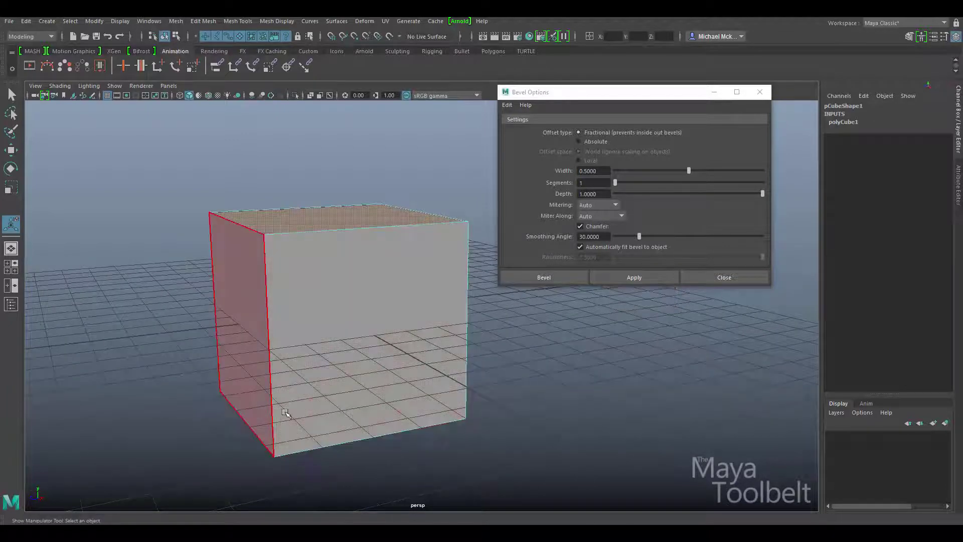
# Step: Move the cube's front edge upward to form an angled wedge
pyautogui.rightClick(285, 247)
pyautogui.click(285, 220)
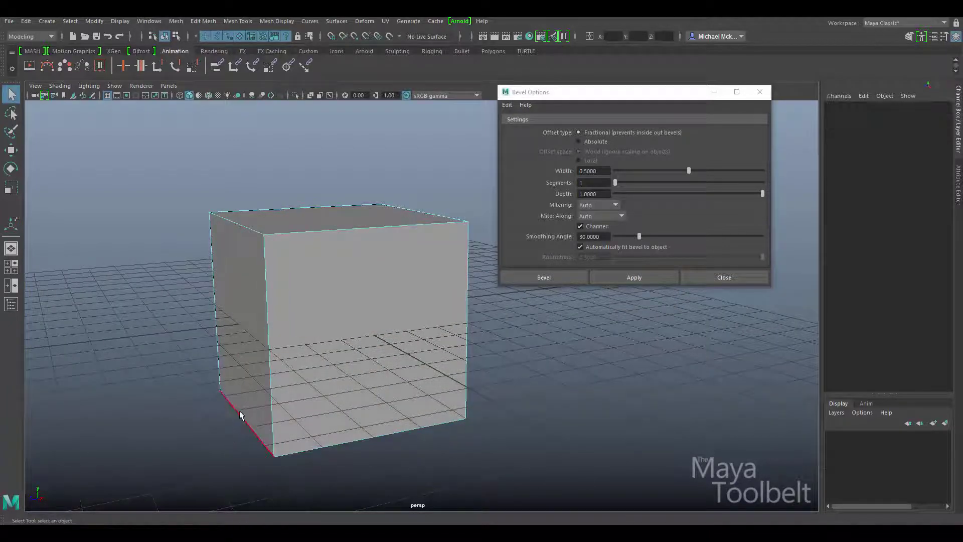
pyautogui.click(258, 396)
pyautogui.press('w')
pyautogui.moveTo(247, 361); pyautogui.dragTo(235, 181)
# Step: Test-bevel the wedge's top face, undo it, and switch the offset type to Absolute
pyautogui.rightClick(323, 220)
pyautogui.click(329, 251)
pyautogui.click(320, 221)
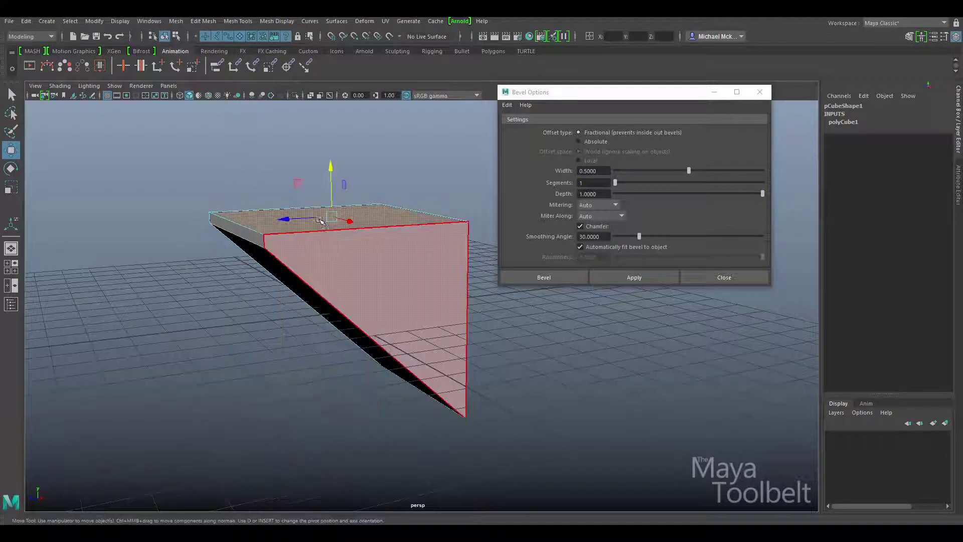
pyautogui.keyDown('alt'); pyautogui.moveTo(316, 223); pyautogui.dragTo(361, 225); pyautogui.keyUp('alt')
pyautogui.keyDown('shift'); pyautogui.click(411, 281); pyautogui.keyUp('shift')
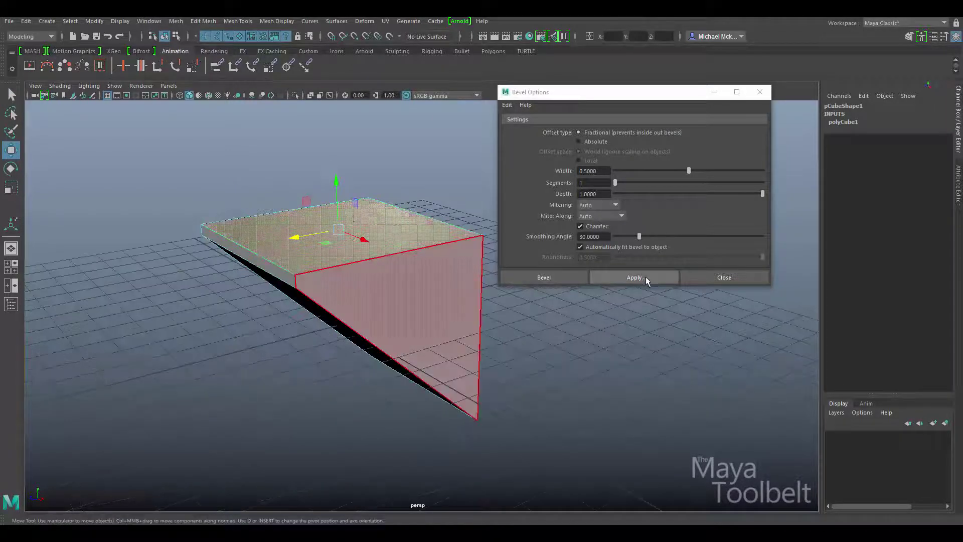
pyautogui.click(646, 278)
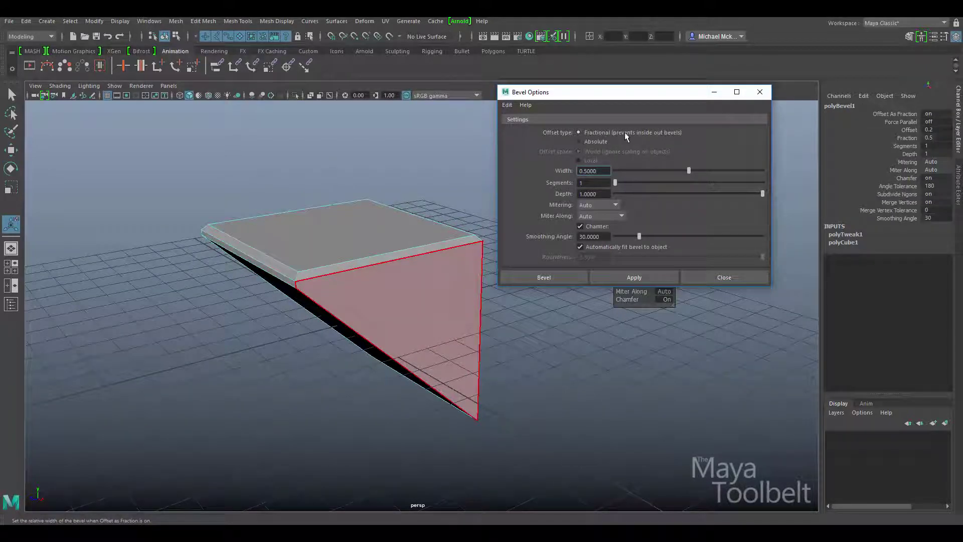
pyautogui.keyDown('alt'); pyautogui.moveTo(351, 228); pyautogui.dragTo(420, 230); pyautogui.keyUp('alt')
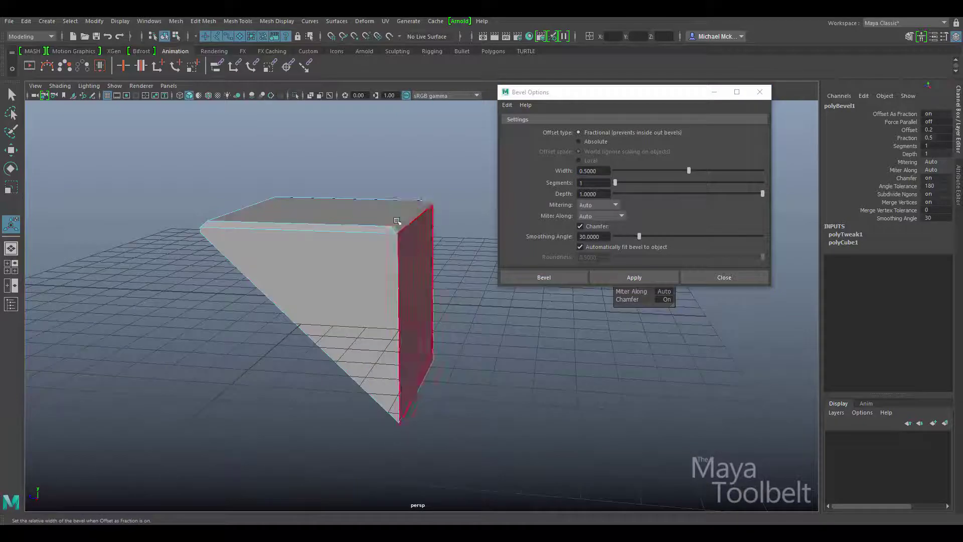
pyautogui.keyDown('alt'); pyautogui.moveTo(293, 247); pyautogui.dragTo(251, 271); pyautogui.keyUp('alt')
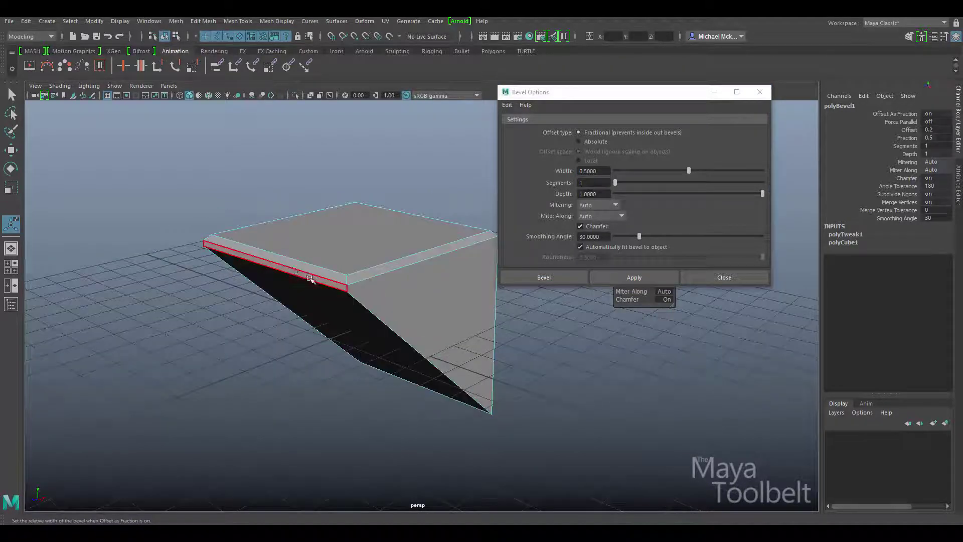
pyautogui.keyDown('alt'); pyautogui.moveTo(313, 273); pyautogui.dragTo(402, 301); pyautogui.keyUp('alt')
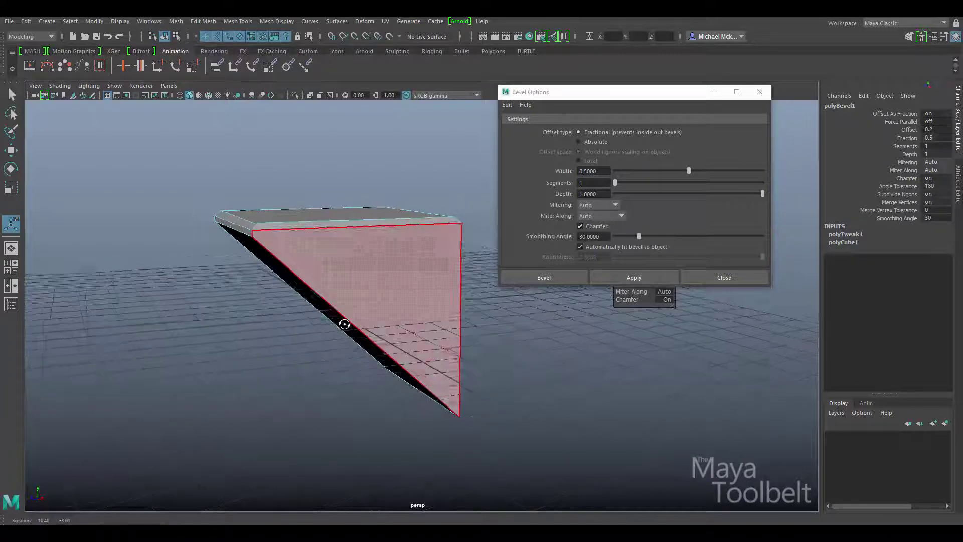
pyautogui.hotkey('ctrl', 'z')
pyautogui.hotkey('ctrl', 'z')
pyautogui.click(611, 141)
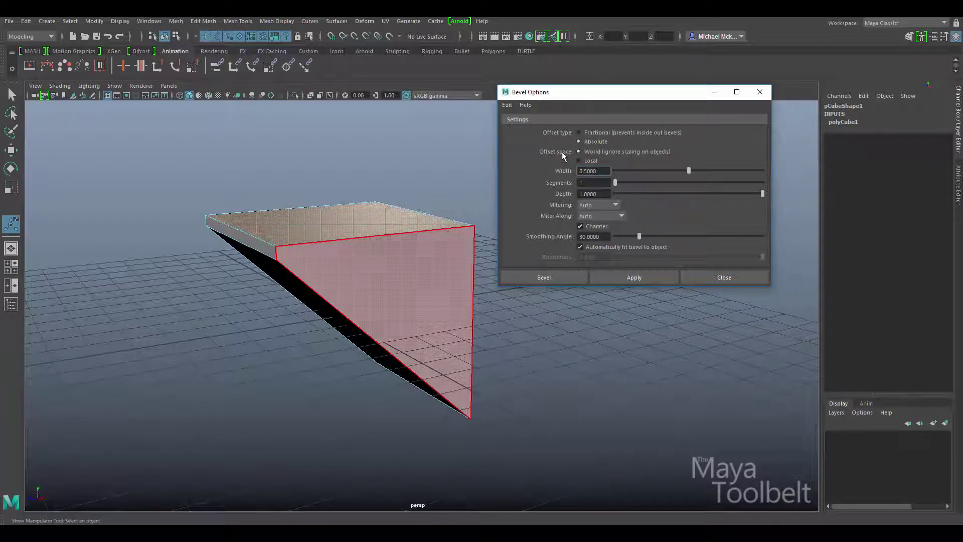
# Step: Bevel the wedge's top face at absolute width 0.5, inspect it, and enter vertex selection
pyautogui.keyDown('alt'); pyautogui.moveTo(403, 205); pyautogui.dragTo(404, 207); pyautogui.keyUp('alt')
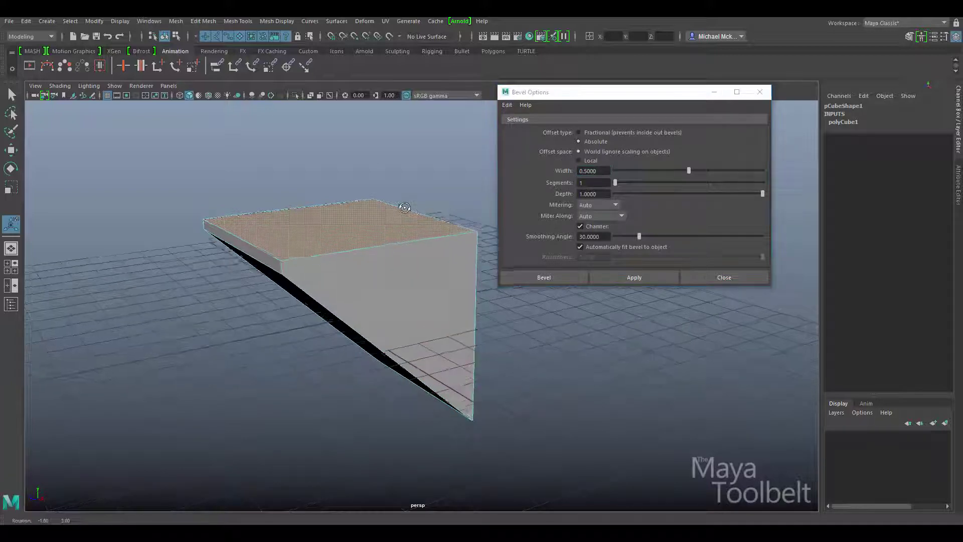
pyautogui.click(660, 277)
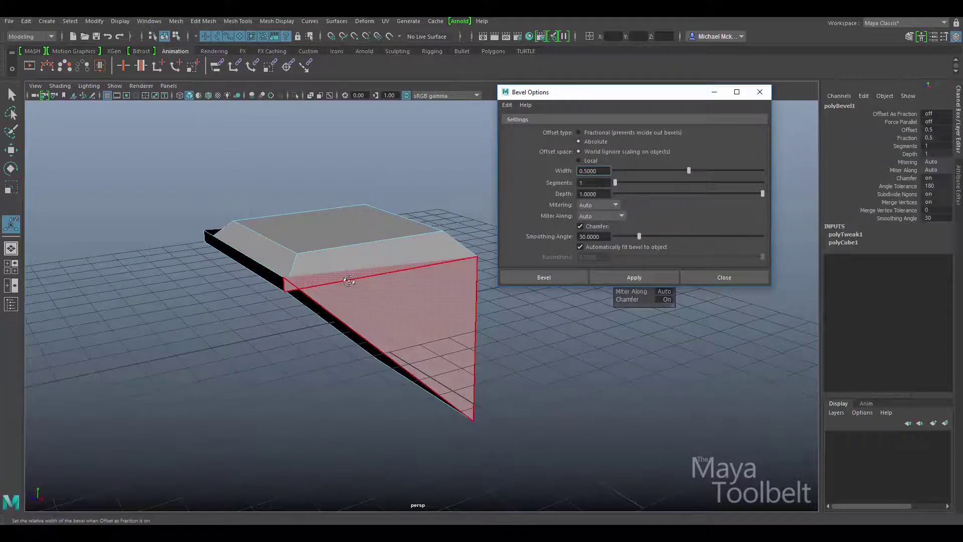
pyautogui.keyDown('alt'); pyautogui.moveTo(349, 280); pyautogui.dragTo(413, 291); pyautogui.keyUp('alt')
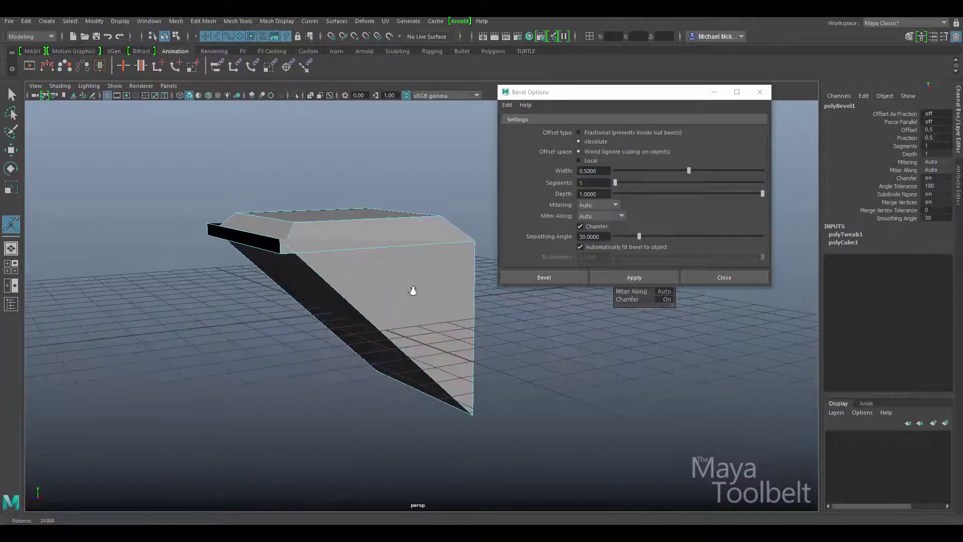
pyautogui.keyDown('alt'); pyautogui.moveTo(413, 291); pyautogui.dragTo(431, 295, button='right'); pyautogui.keyUp('alt')
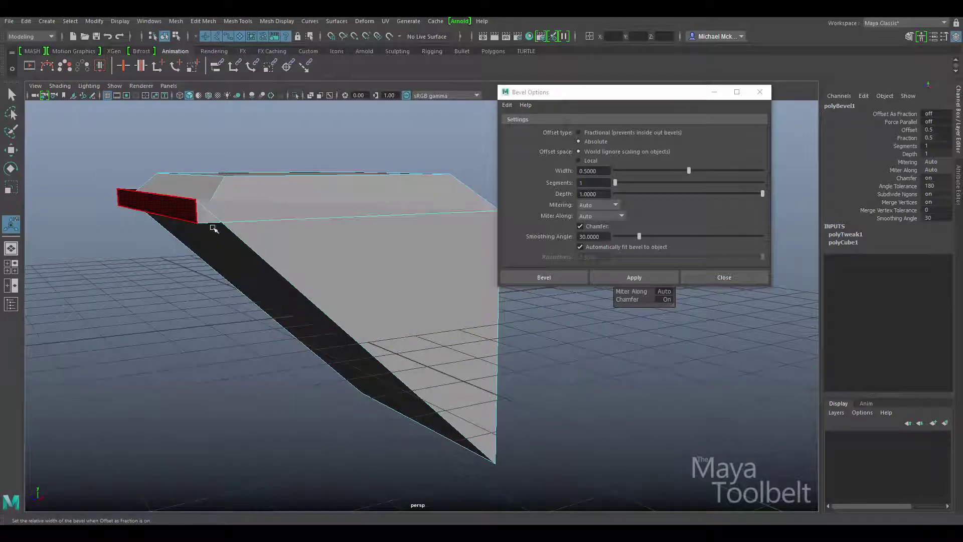
pyautogui.keyDown('alt'); pyautogui.moveTo(213, 228); pyautogui.dragTo(146, 200); pyautogui.keyUp('alt')
pyautogui.keyDown('alt'); pyautogui.moveTo(200, 231); pyautogui.dragTo(187, 217); pyautogui.keyUp('alt')
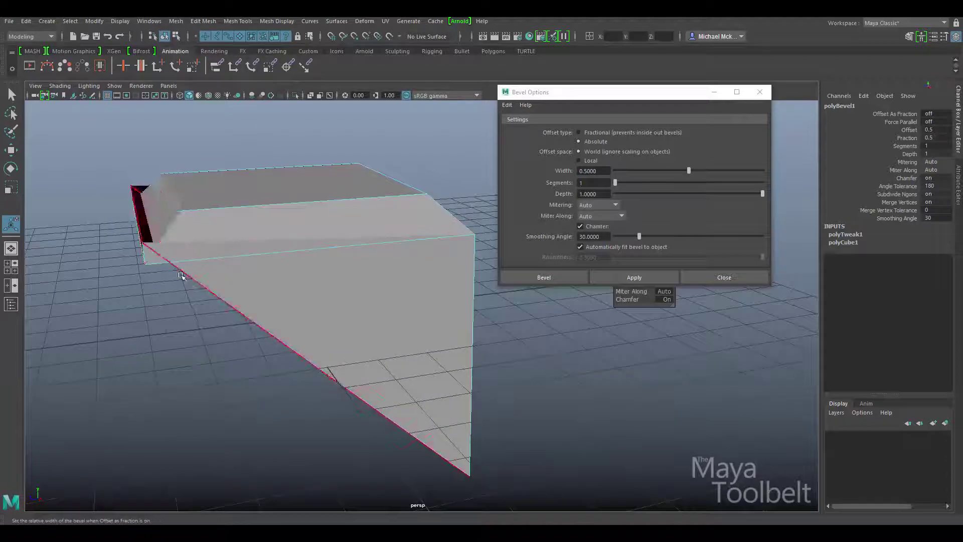
pyautogui.keyDown('alt'); pyautogui.moveTo(181, 275); pyautogui.dragTo(383, 193); pyautogui.keyUp('alt')
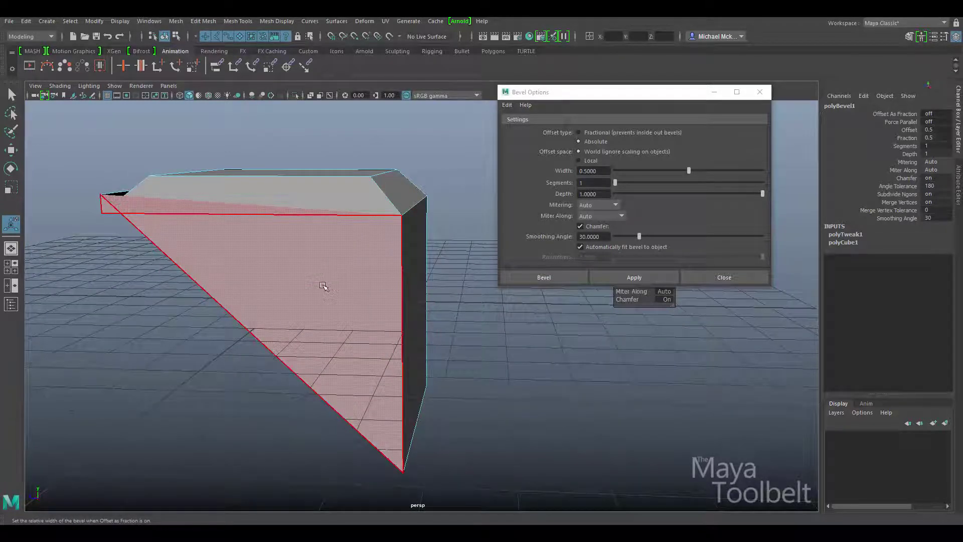
pyautogui.keyDown('alt'); pyautogui.moveTo(435, 266); pyautogui.dragTo(448, 283); pyautogui.keyUp('alt')
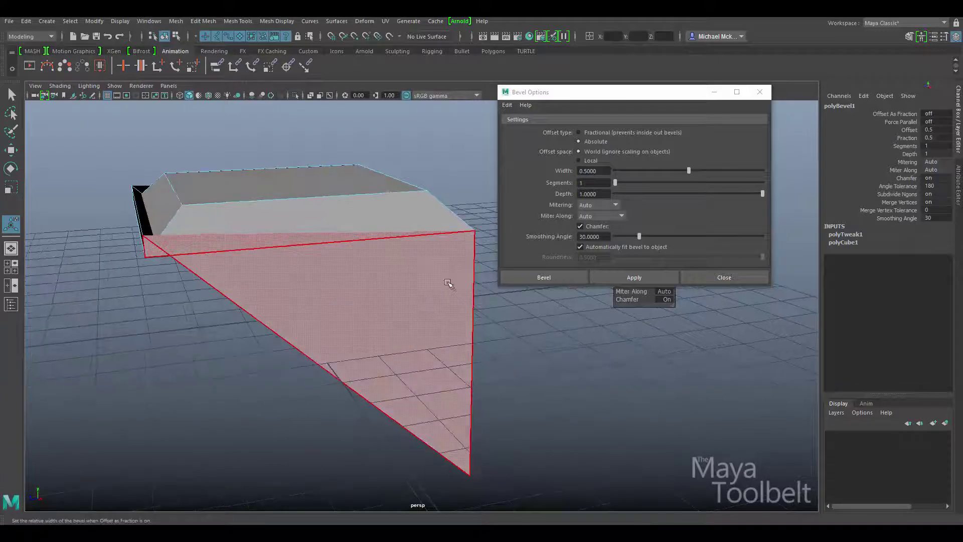
pyautogui.keyDown('alt'); pyautogui.moveTo(377, 287); pyautogui.dragTo(351, 281); pyautogui.keyUp('alt')
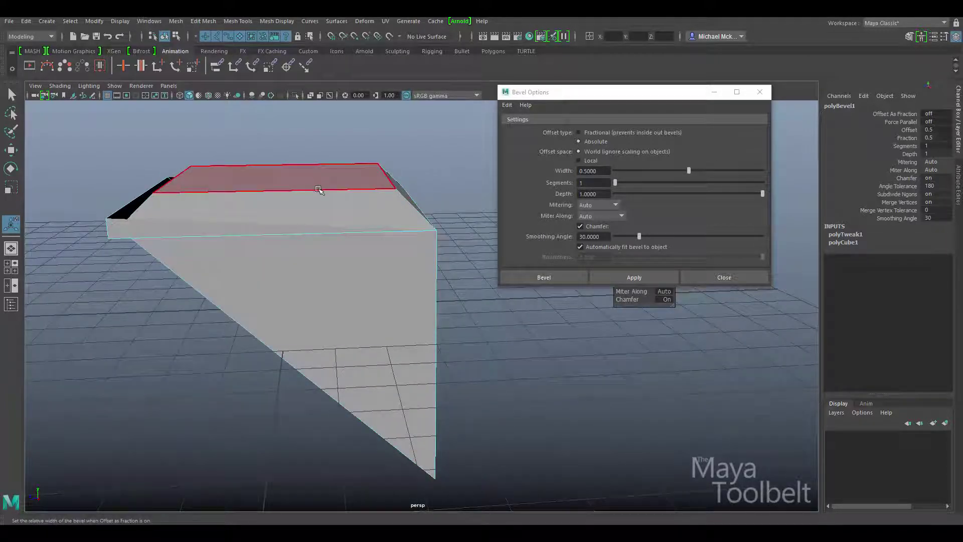
pyautogui.keyDown('alt'); pyautogui.moveTo(318, 189); pyautogui.dragTo(421, 215); pyautogui.keyUp('alt')
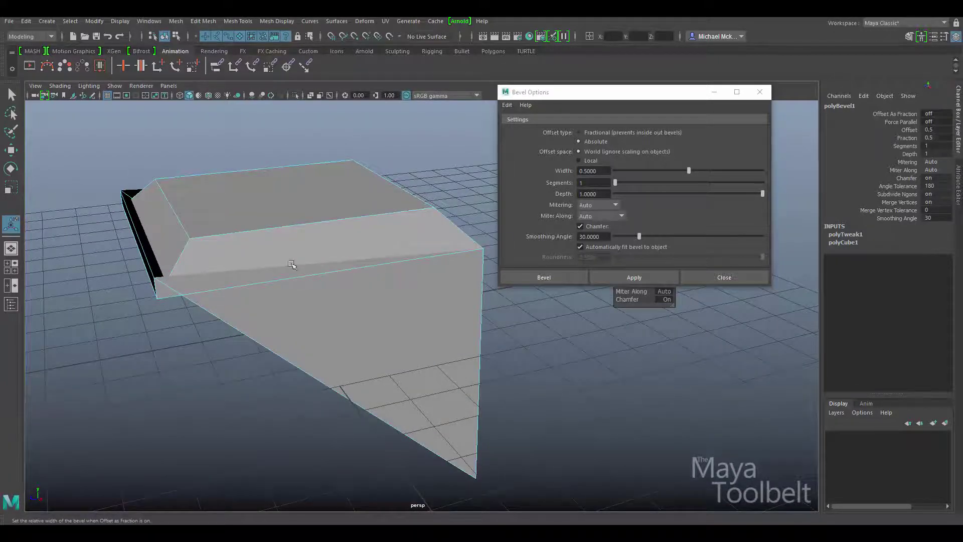
pyautogui.keyDown('alt'); pyautogui.moveTo(236, 253); pyautogui.dragTo(197, 266); pyautogui.keyUp('alt')
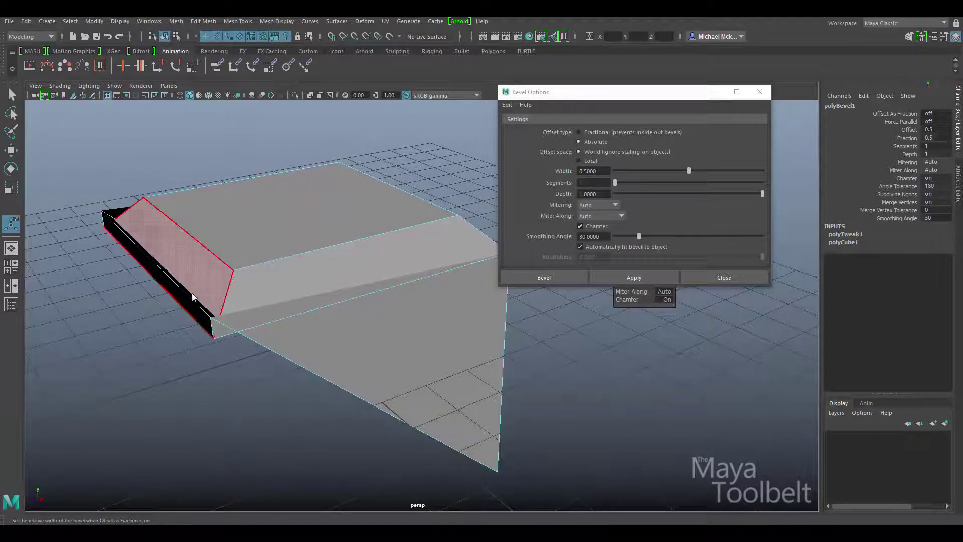
pyautogui.moveTo(196, 247); pyautogui.dragTo(154, 251, button='right')
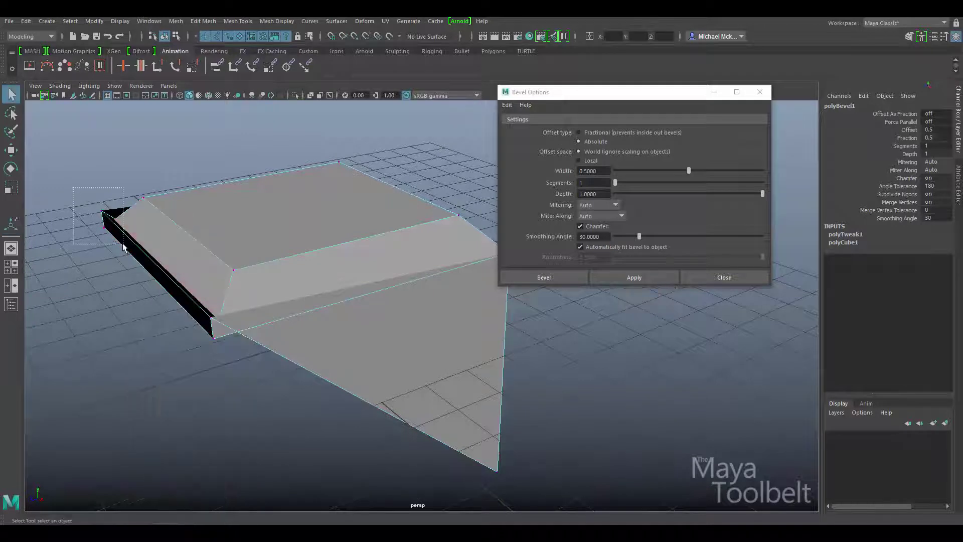
# Step: Merge the overlapping vertices at the block's pointed corner twice and inspect the result
pyautogui.moveTo(123, 246); pyautogui.dragTo(123, 247)
pyautogui.click(199, 22)
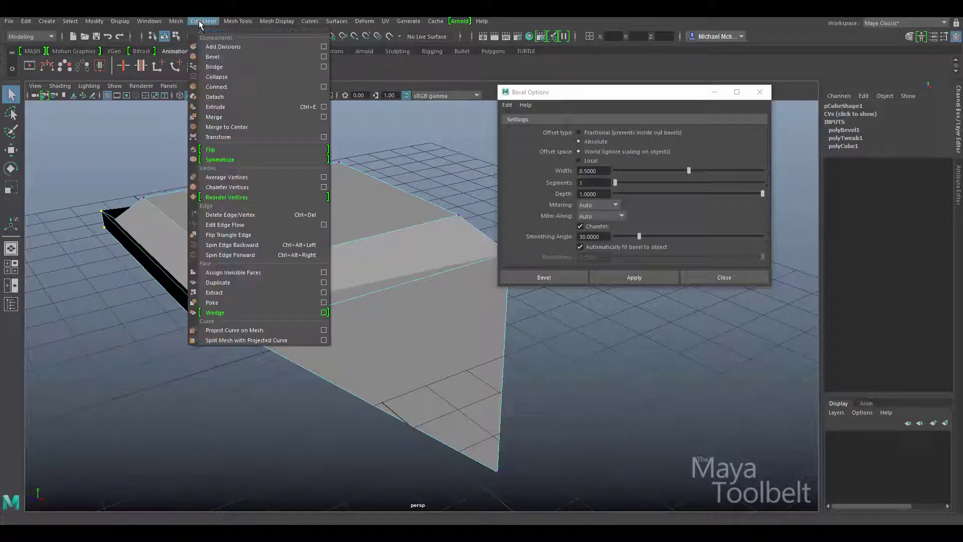
pyautogui.click(232, 117)
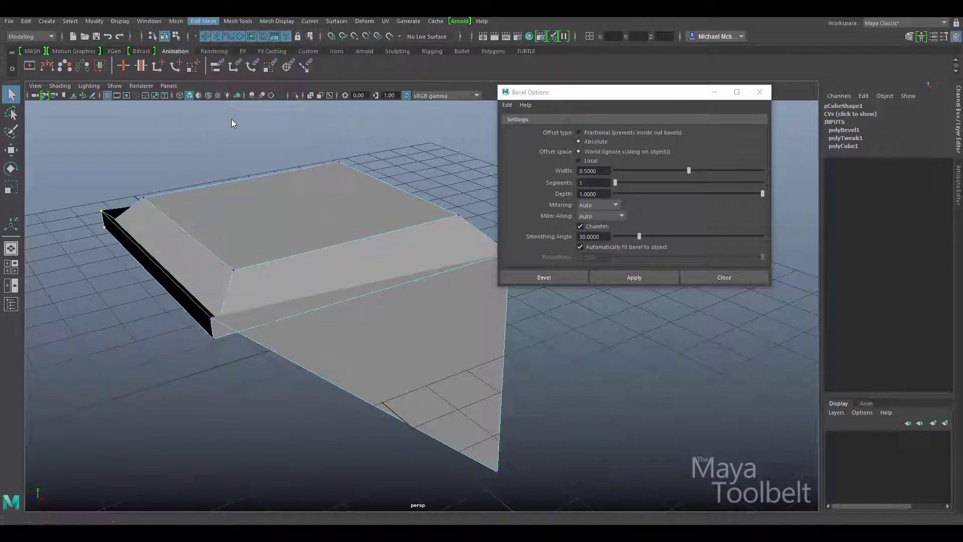
pyautogui.moveTo(203, 307); pyautogui.dragTo(232, 342)
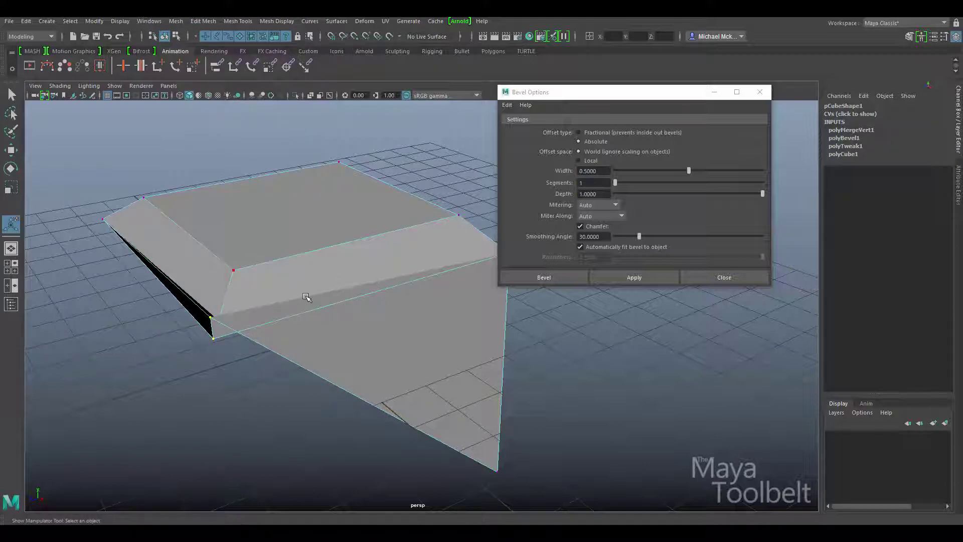
pyautogui.press('g')
pyautogui.keyDown('alt'); pyautogui.moveTo(305, 298); pyautogui.dragTo(181, 224); pyautogui.keyUp('alt')
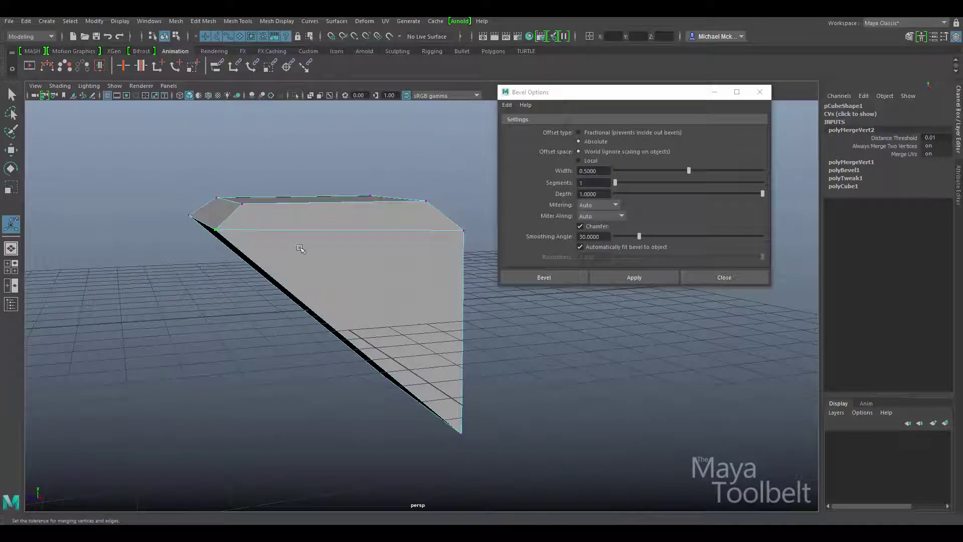
pyautogui.keyDown('alt'); pyautogui.moveTo(306, 250); pyautogui.dragTo(262, 200); pyautogui.keyUp('alt')
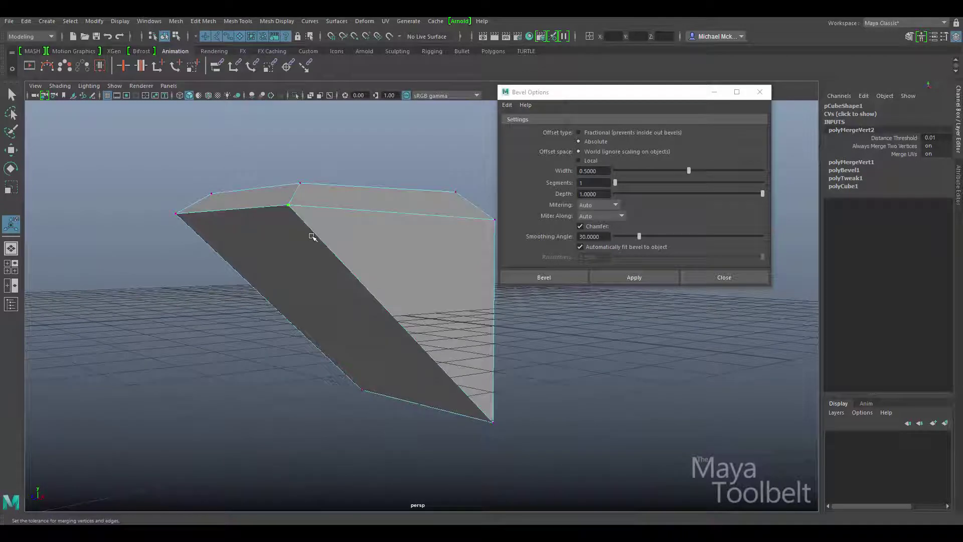
pyautogui.keyDown('alt'); pyautogui.moveTo(335, 239); pyautogui.dragTo(351, 236); pyautogui.keyUp('alt')
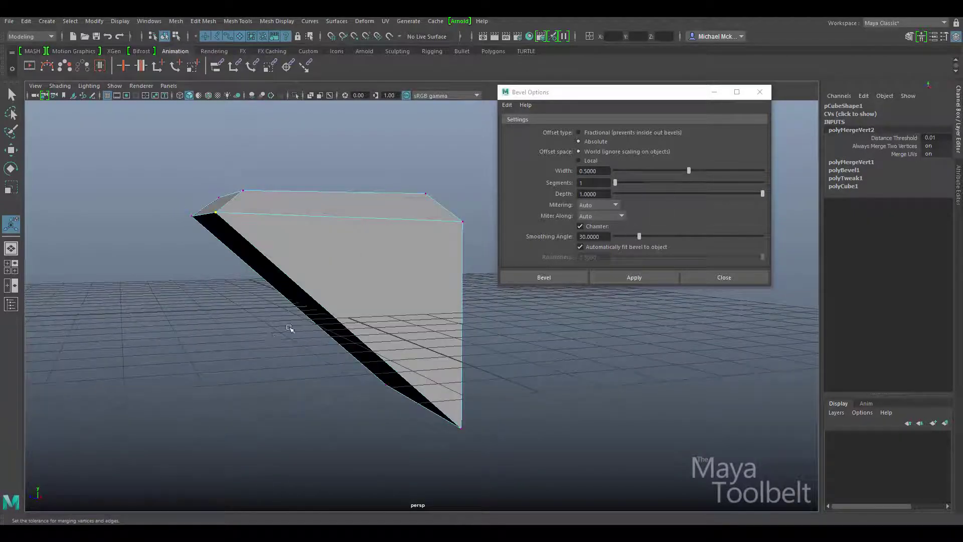
# Step: Undo both vertex merges and the bevel, leaving only polyCube1 in the history
pyautogui.keyDown('alt'); pyautogui.moveTo(289, 328); pyautogui.dragTo(351, 320); pyautogui.keyUp('alt')
pyautogui.hotkey('ctrl', 'z')
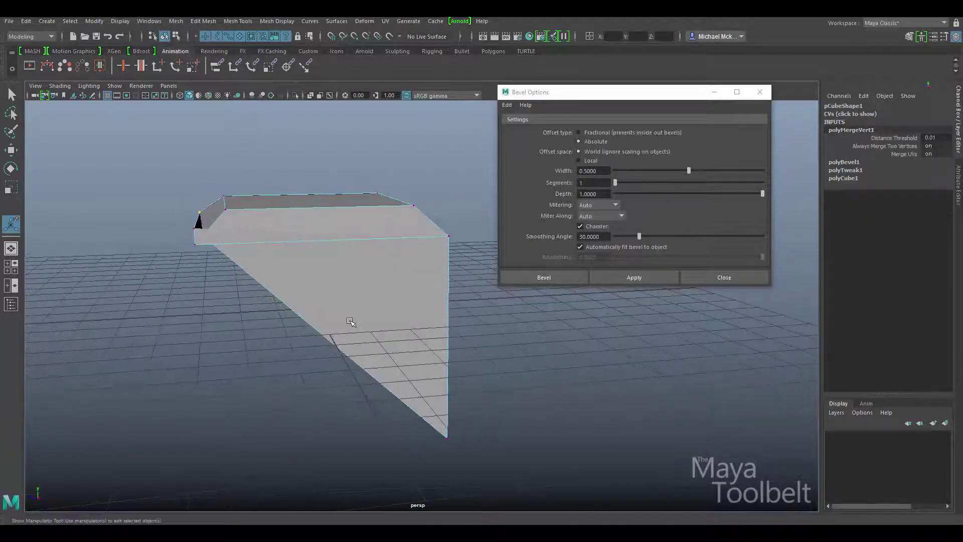
pyautogui.hotkey('ctrl', 'z')
pyautogui.hotkey('ctrl', 'z')
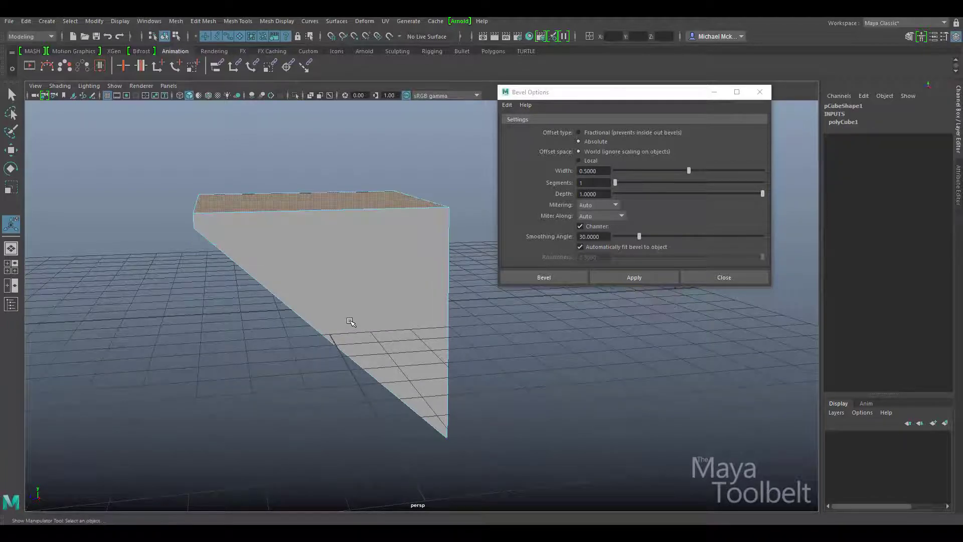
pyautogui.keyDown('alt'); pyautogui.moveTo(384, 294); pyautogui.dragTo(637, 211); pyautogui.keyUp('alt')
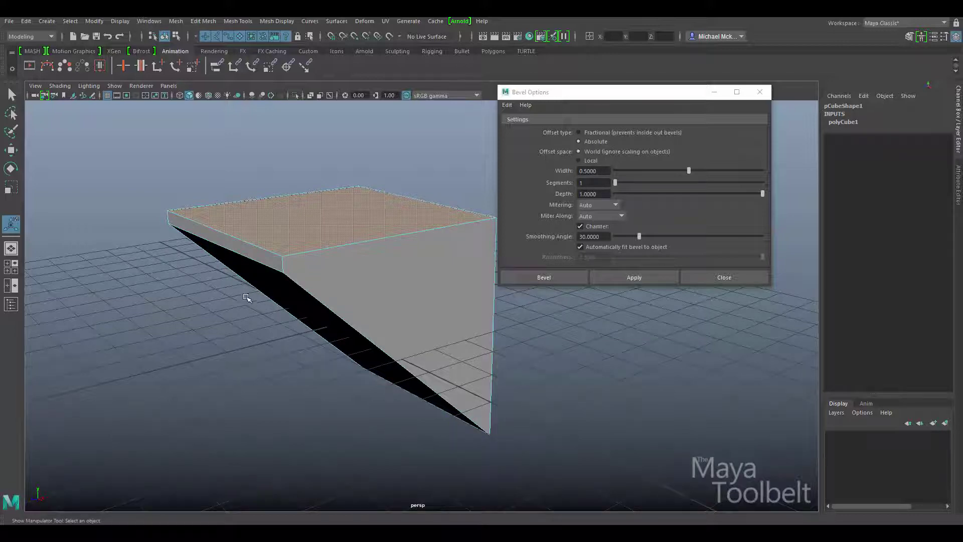
pyautogui.keyDown('alt'); pyautogui.moveTo(247, 298); pyautogui.dragTo(254, 236); pyautogui.keyUp('alt')
pyautogui.moveTo(253, 236); pyautogui.dragTo(255, 196, button='right')
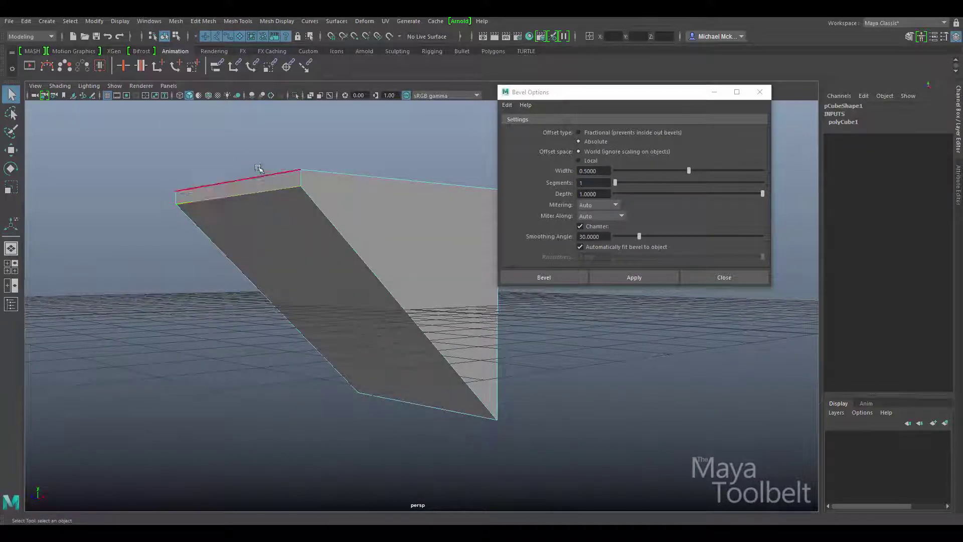
# Step: Select the plain box's top face in Face mode, ready for an Absolute 0.5 bevel
pyautogui.click(258, 169)
pyautogui.press('w')
pyautogui.keyDown('alt'); pyautogui.moveTo(258, 169); pyautogui.dragTo(288, 357); pyautogui.keyUp('alt')
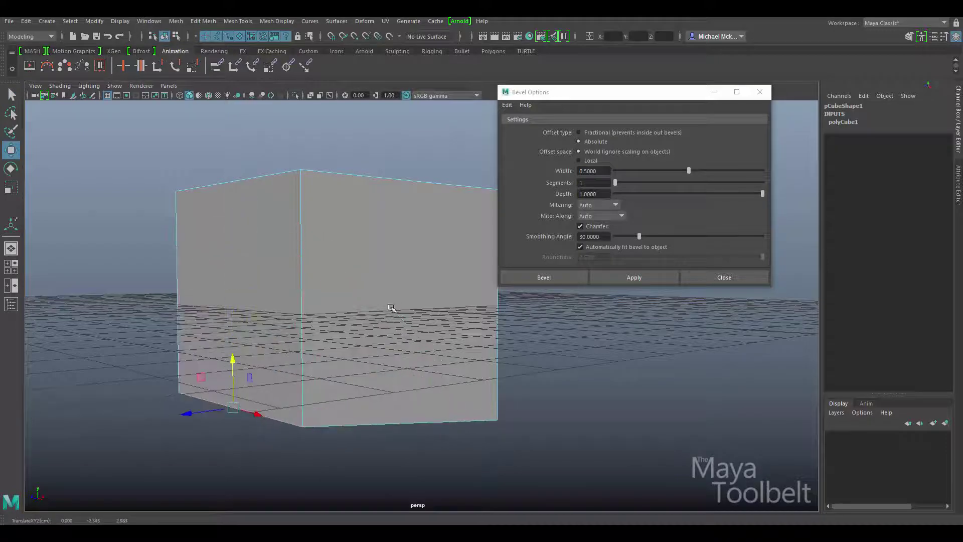
pyautogui.keyDown('alt'); pyautogui.moveTo(391, 308); pyautogui.dragTo(423, 301); pyautogui.keyUp('alt')
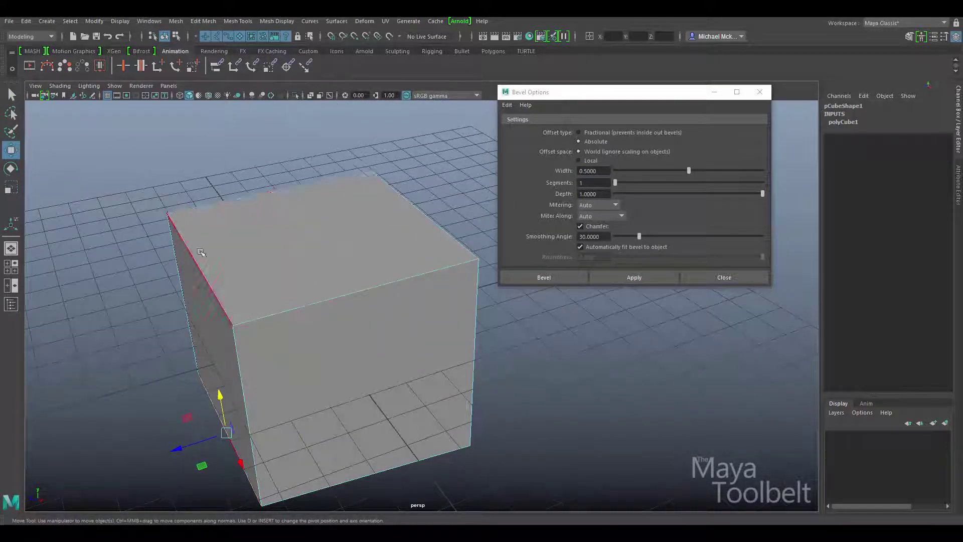
pyautogui.moveTo(386, 235)
pyautogui.keyDown('alt'); pyautogui.mouseDown()
pyautogui.moveTo(386, 216)
pyautogui.moveTo(389, 236)
pyautogui.mouseUp(); pyautogui.keyUp('alt')
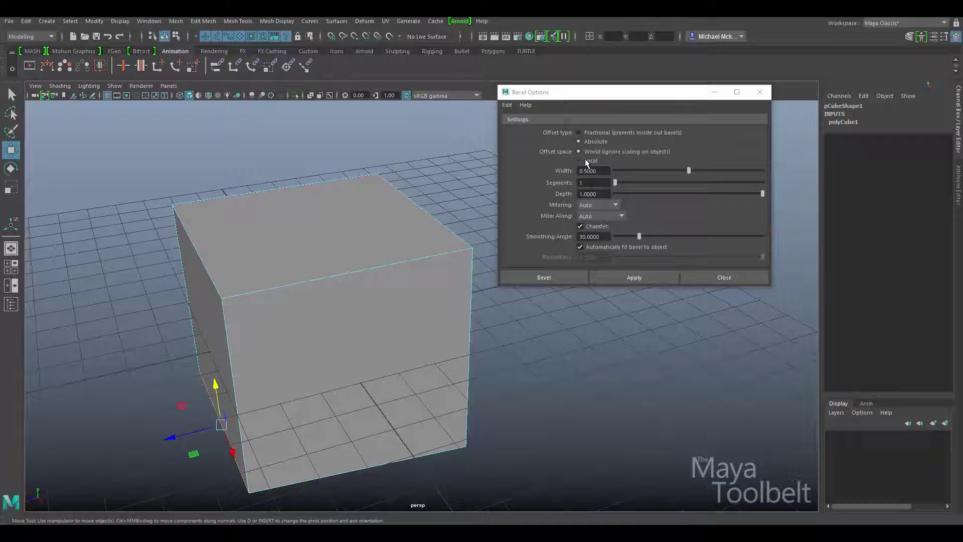
pyautogui.rightClick(321, 229)
pyautogui.moveTo(321, 234); pyautogui.dragTo(321, 257, button='right')
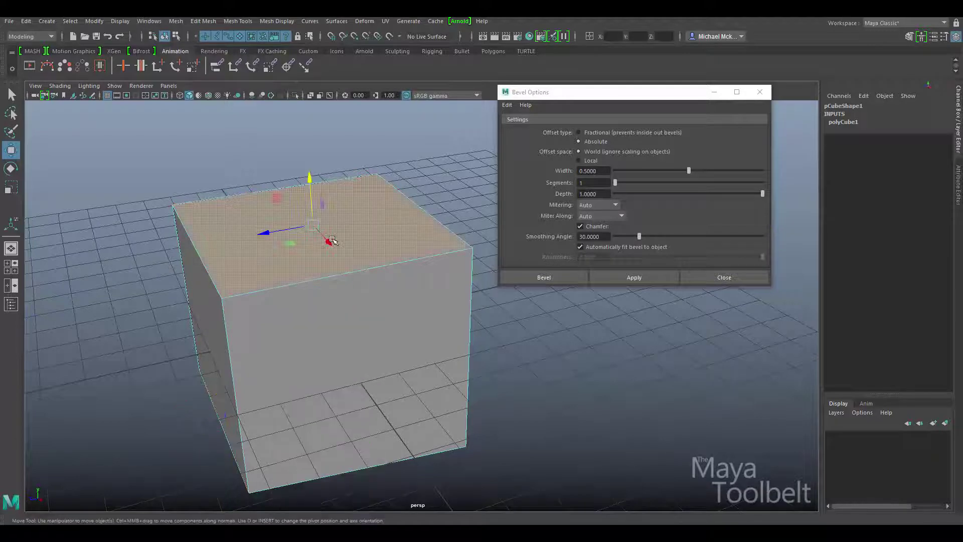
pyautogui.keyDown('alt'); pyautogui.moveTo(461, 328); pyautogui.dragTo(443, 221); pyautogui.keyUp('alt')
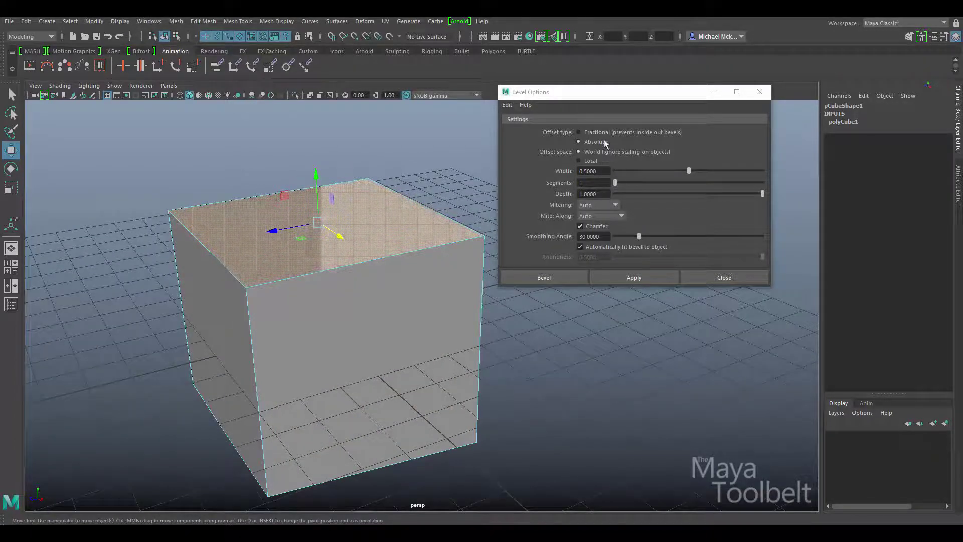
# Step: Bevel the cube's top face in World offset space, inspect it, and undo
pyautogui.click(624, 279)
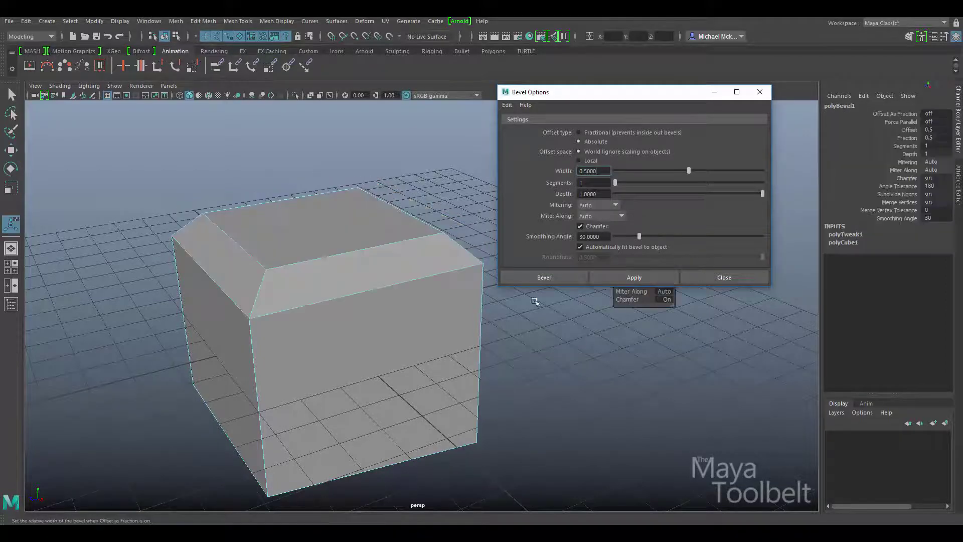
pyautogui.keyDown('alt'); pyautogui.moveTo(536, 301); pyautogui.dragTo(270, 280); pyautogui.keyUp('alt')
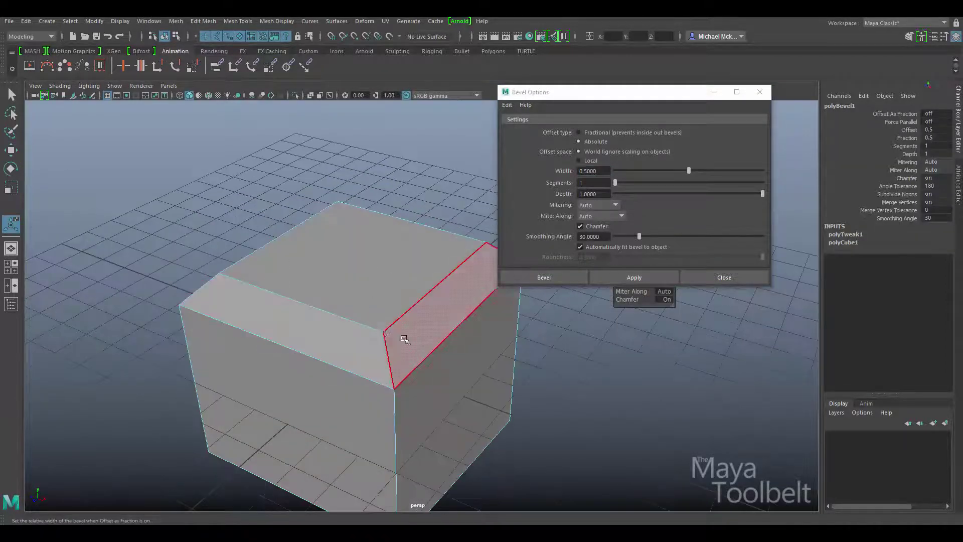
pyautogui.keyDown('alt'); pyautogui.moveTo(403, 339); pyautogui.dragTo(219, 403); pyautogui.keyUp('alt')
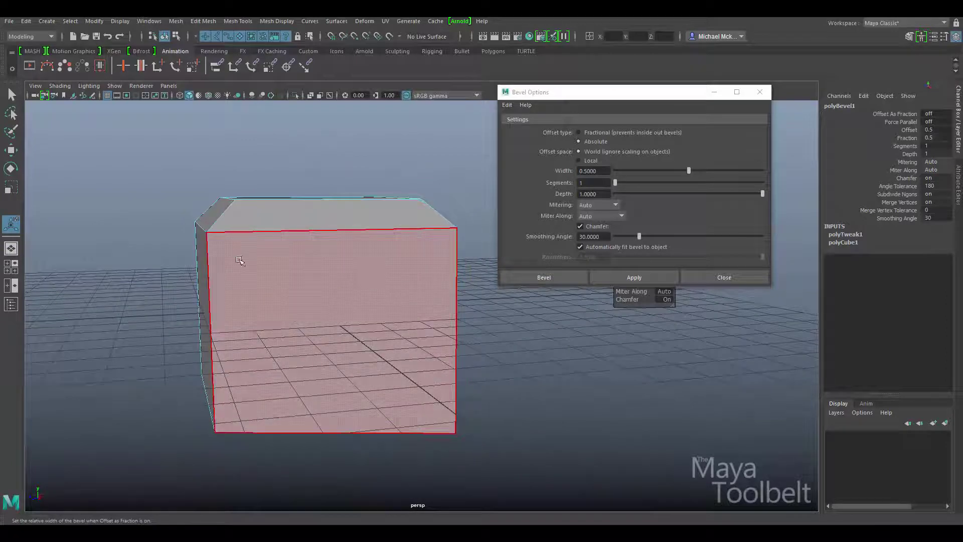
pyautogui.keyDown('alt'); pyautogui.moveTo(249, 255); pyautogui.dragTo(353, 229); pyautogui.keyUp('alt')
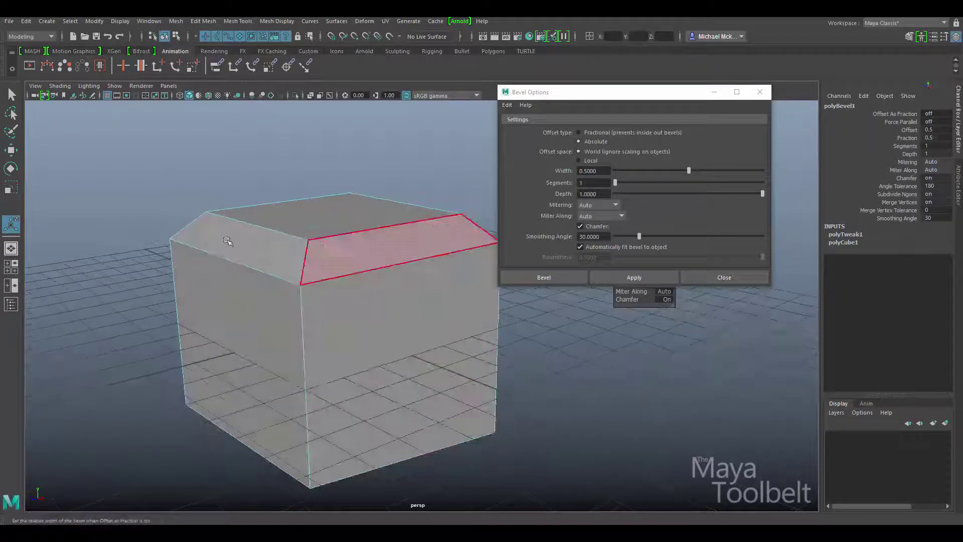
pyautogui.keyDown('alt'); pyautogui.moveTo(363, 277); pyautogui.dragTo(342, 272); pyautogui.keyUp('alt')
pyautogui.hotkey('ctrl', 'z')
pyautogui.hotkey('ctrl', 'z')
pyautogui.hotkey('ctrl', 'z')
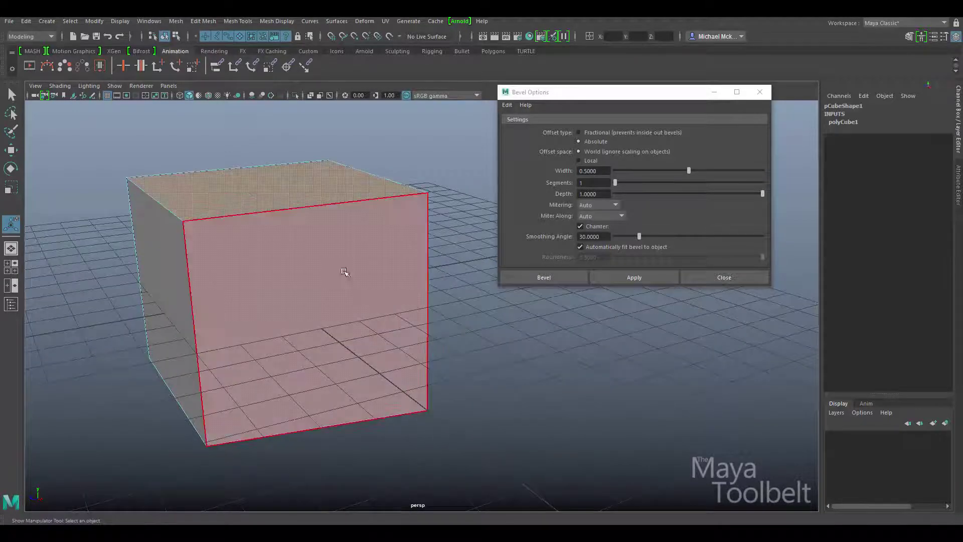
# Step: Switch offset space to Local, bevel and undo again, then return to Object Mode
pyautogui.click(588, 157)
pyautogui.click(590, 160)
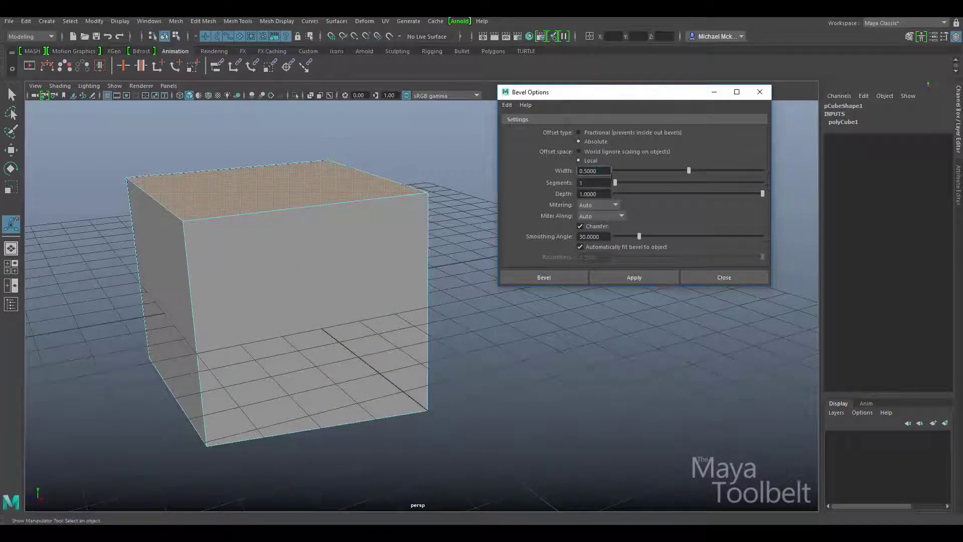
pyautogui.click(634, 277)
pyautogui.moveTo(277, 269)
pyautogui.keyDown('alt'); pyautogui.mouseDown()
pyautogui.moveTo(161, 247)
pyautogui.moveTo(318, 266)
pyautogui.moveTo(247, 260)
pyautogui.moveTo(279, 275)
pyautogui.mouseUp(); pyautogui.keyUp('alt')
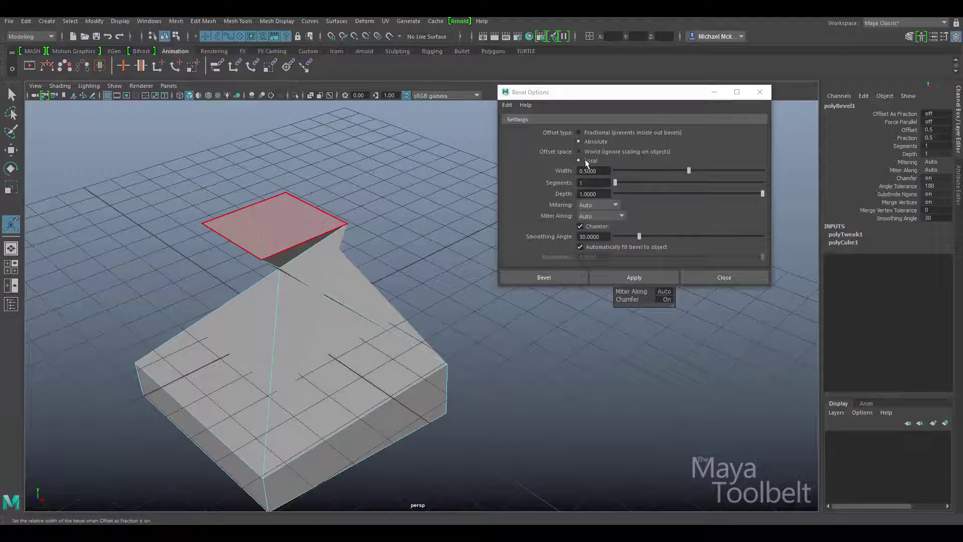
pyautogui.hotkey('ctrl', 'z')
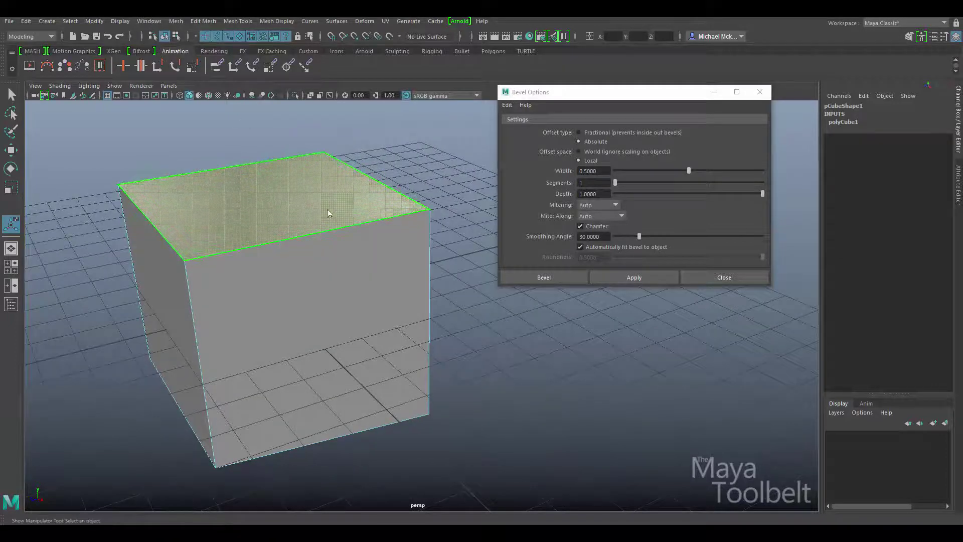
pyautogui.moveTo(326, 209); pyautogui.dragTo(364, 194, button='right')
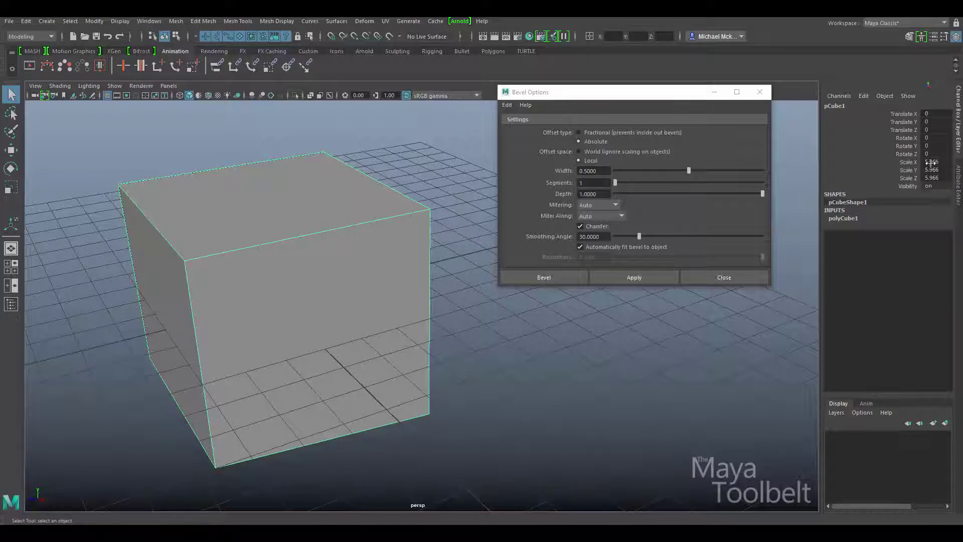
# Step: Set Scale X, Y and Z to 6 in the Channel Box and select the top face
pyautogui.click(941, 177)
pyautogui.moveTo(941, 177); pyautogui.dragTo(932, 162)
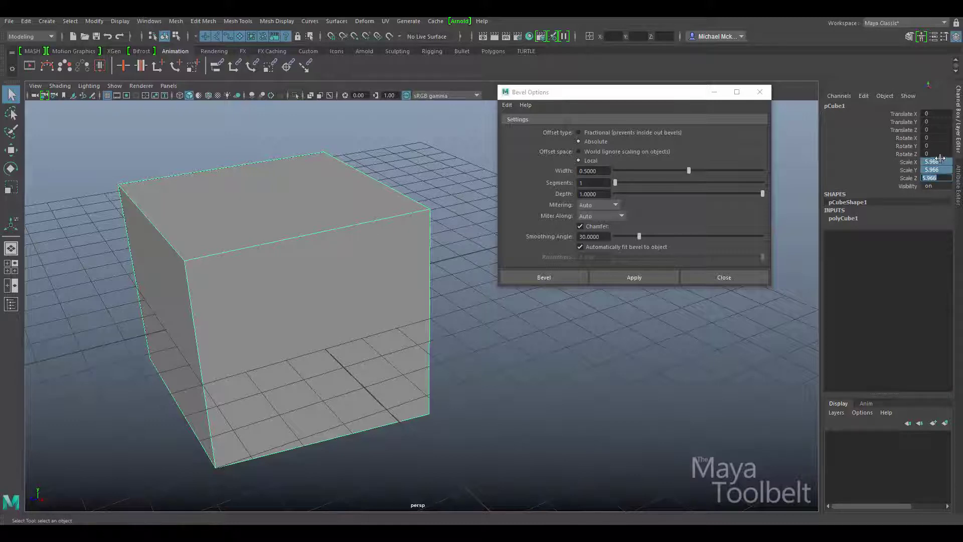
pyautogui.write('6')
pyautogui.press('Return')
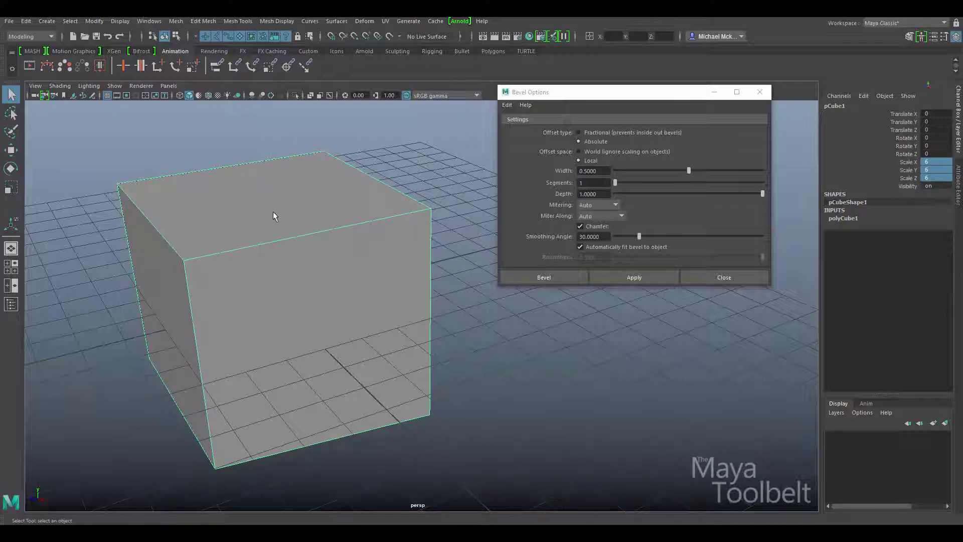
pyautogui.moveTo(273, 215); pyautogui.dragTo(272, 235, button='right')
pyautogui.click(266, 199)
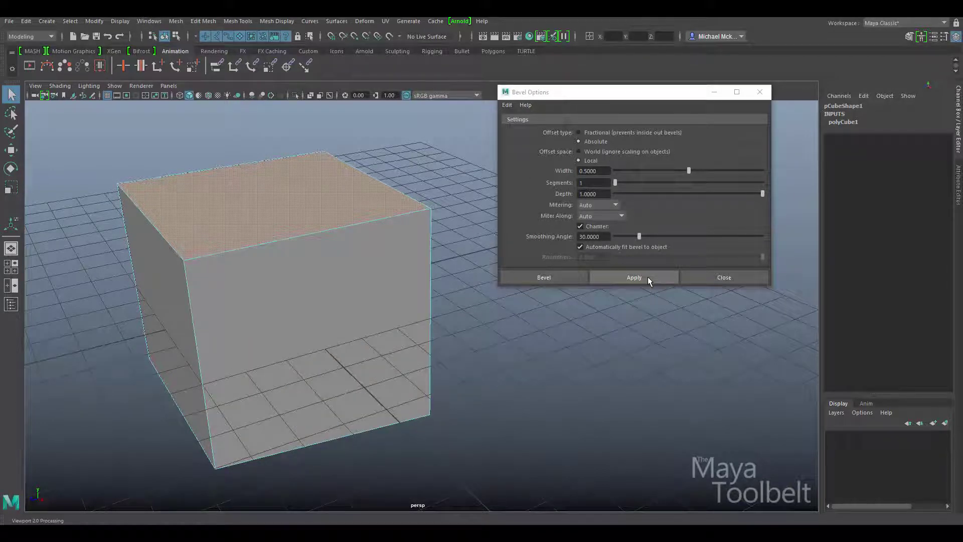
# Step: Compare a Local-space and a World-space bevel on the scaled cube, undoing each
pyautogui.click(634, 277)
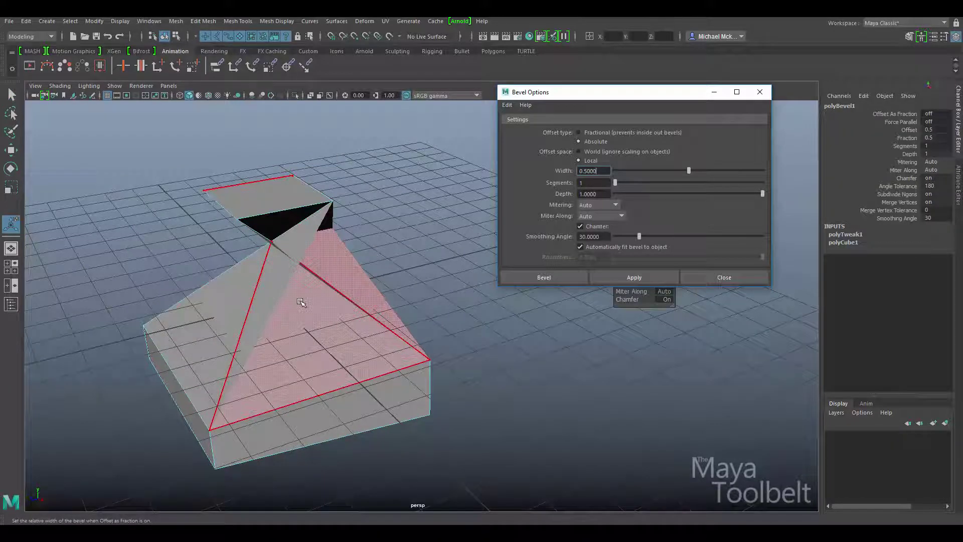
pyautogui.moveTo(369, 332)
pyautogui.keyDown('alt'); pyautogui.mouseDown()
pyautogui.moveTo(353, 323)
pyautogui.moveTo(346, 301)
pyautogui.moveTo(361, 321)
pyautogui.mouseUp(); pyautogui.keyUp('alt')
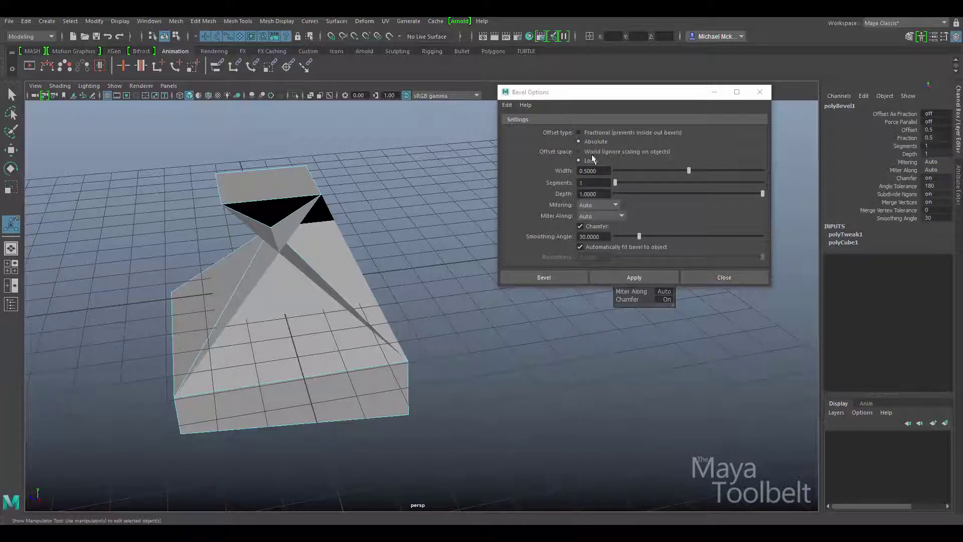
pyautogui.hotkey('ctrl', 'z')
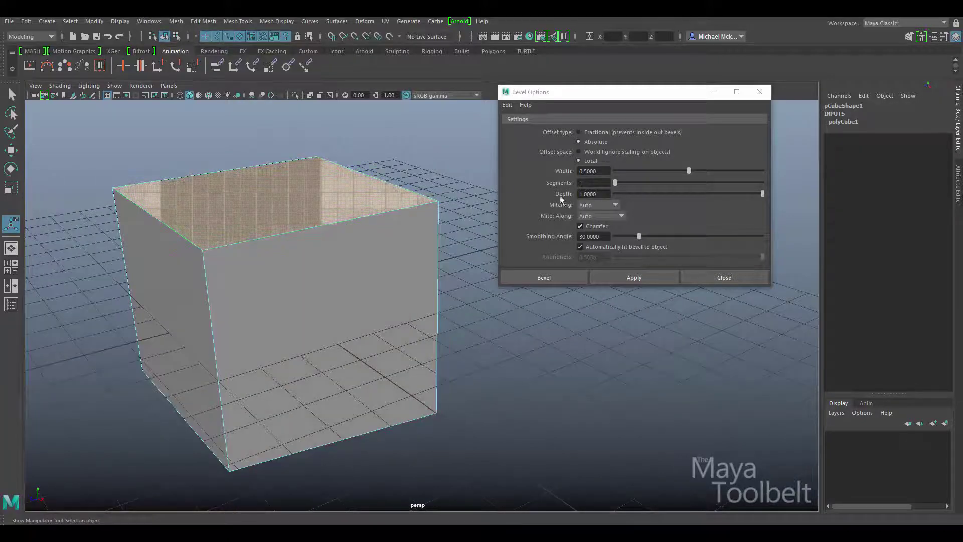
pyautogui.click(580, 153)
pyautogui.click(645, 276)
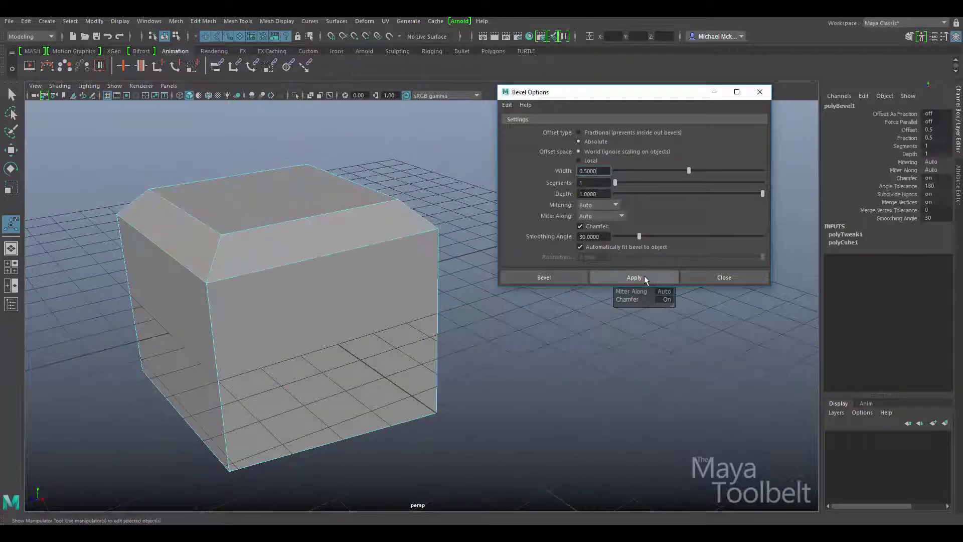
pyautogui.hotkey('ctrl', 'z')
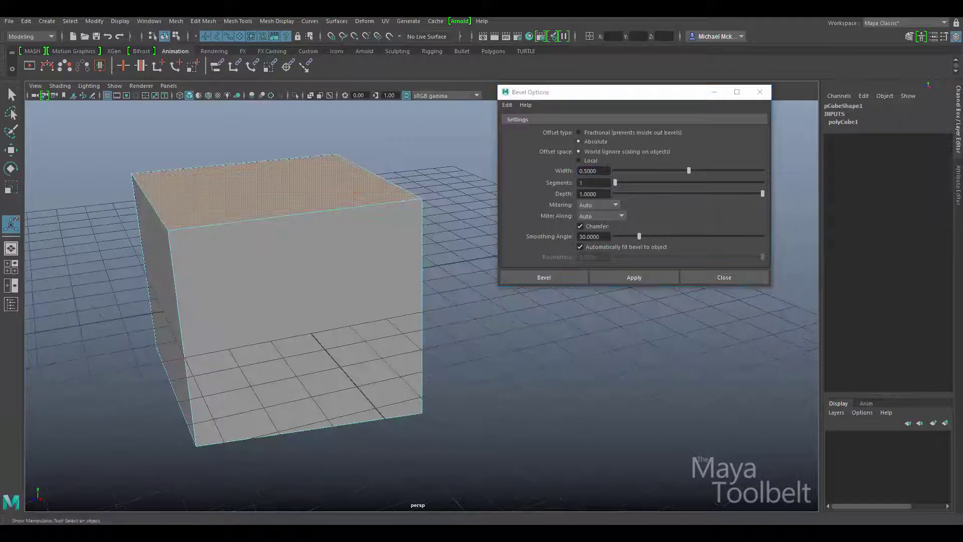
# Step: Bevel the top face once more, undo it, and select the Width field for editing
pyautogui.click(593, 164)
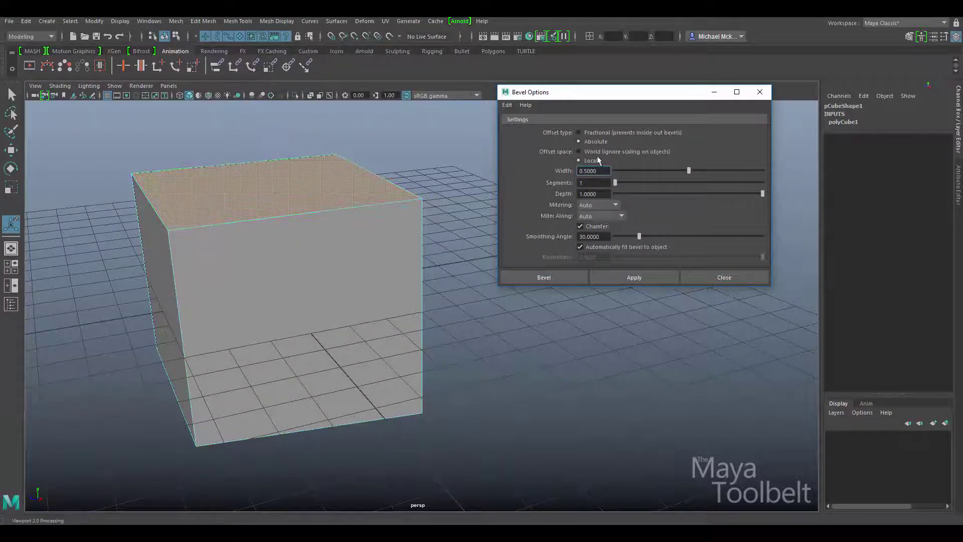
pyautogui.click(647, 277)
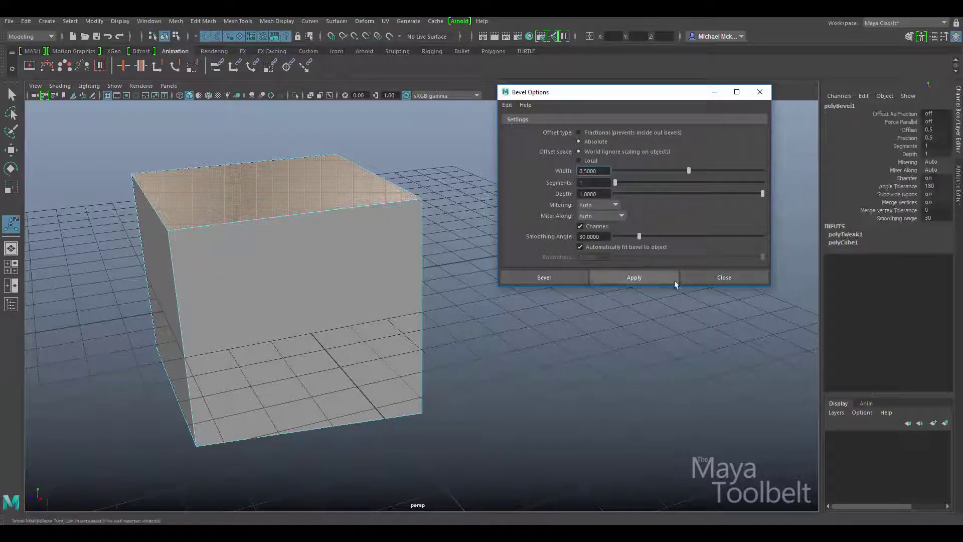
pyautogui.press('F11')
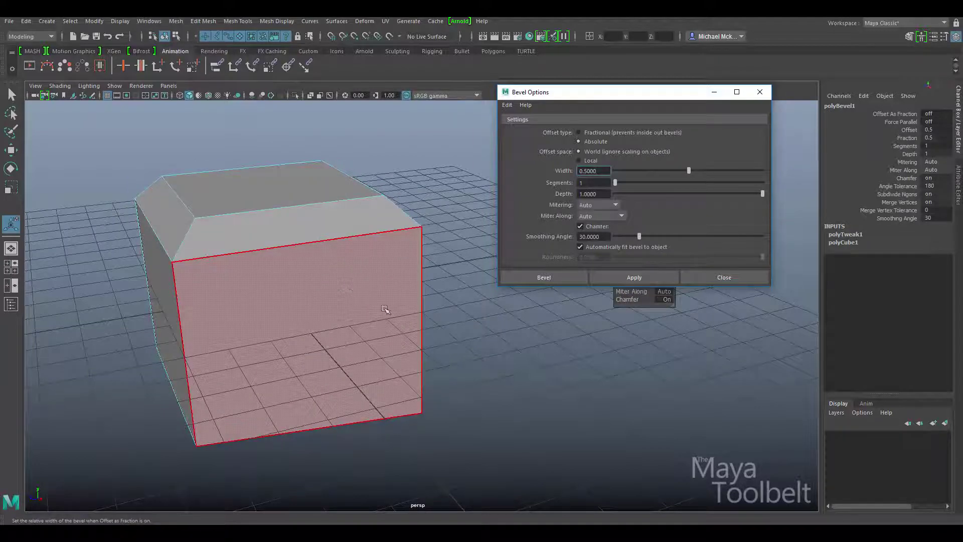
pyautogui.keyDown('alt'); pyautogui.moveTo(311, 229); pyautogui.dragTo(391, 271); pyautogui.keyUp('alt')
pyautogui.hotkey('ctrl', 'z')
pyautogui.click(361, 201)
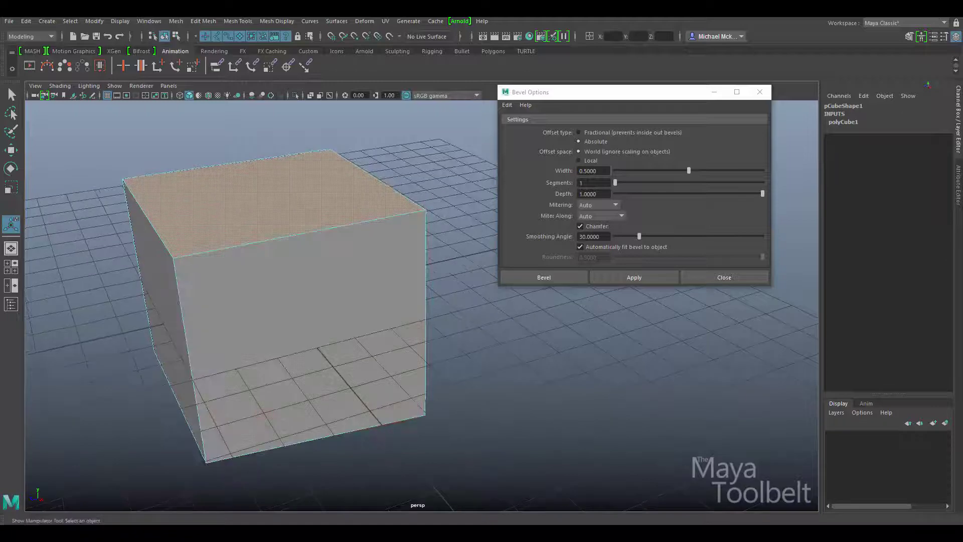
pyautogui.doubleClick(595, 171)
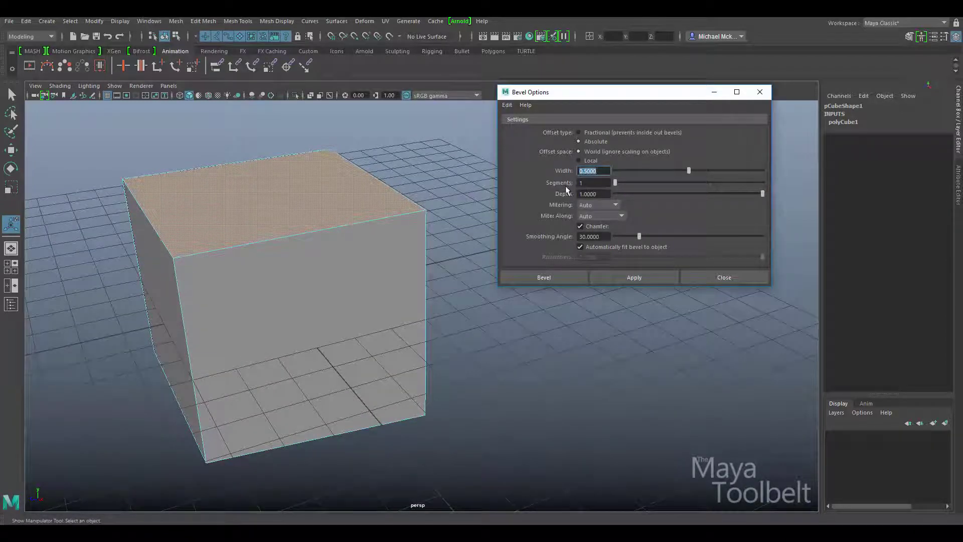
# Step: Bevel the cube's top face at width 0.1, inspect it, and undo
pyautogui.write('.1')
pyautogui.click(634, 277)
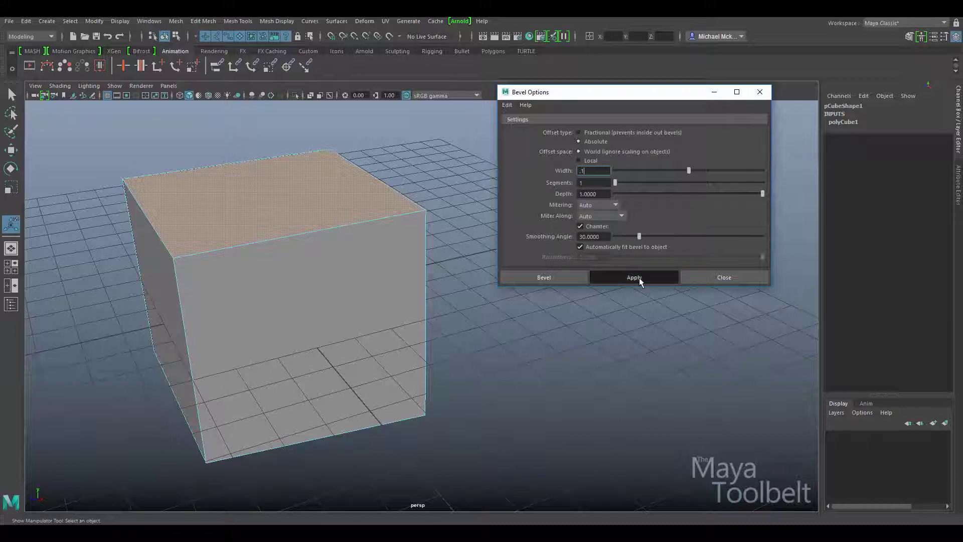
pyautogui.keyDown('alt'); pyautogui.moveTo(236, 291); pyautogui.dragTo(279, 293); pyautogui.keyUp('alt')
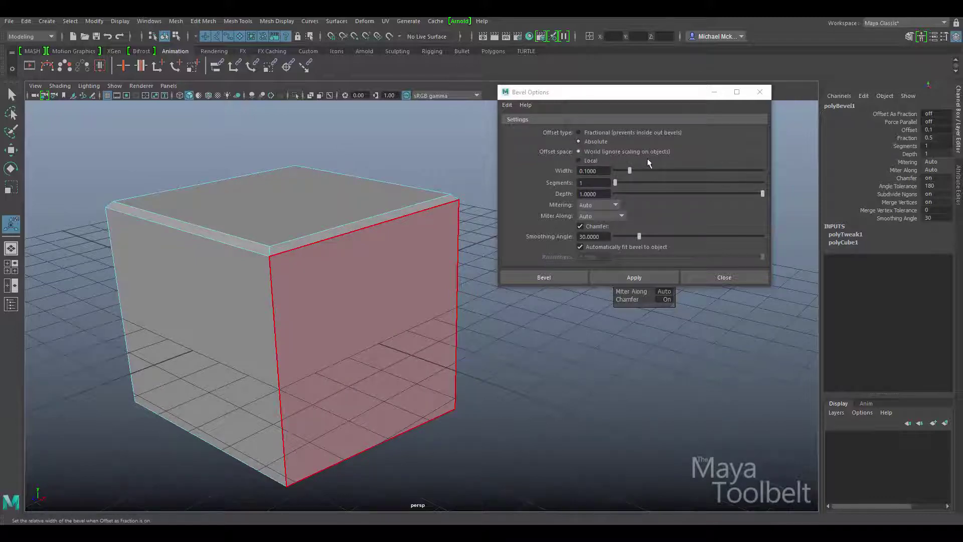
pyautogui.hotkey('ctrl', 'z')
pyautogui.hotkey('ctrl', 'z')
pyautogui.hotkey('ctrl', 'z')
pyautogui.hotkey('ctrl', 'z')
pyautogui.hotkey('ctrl', 'z')
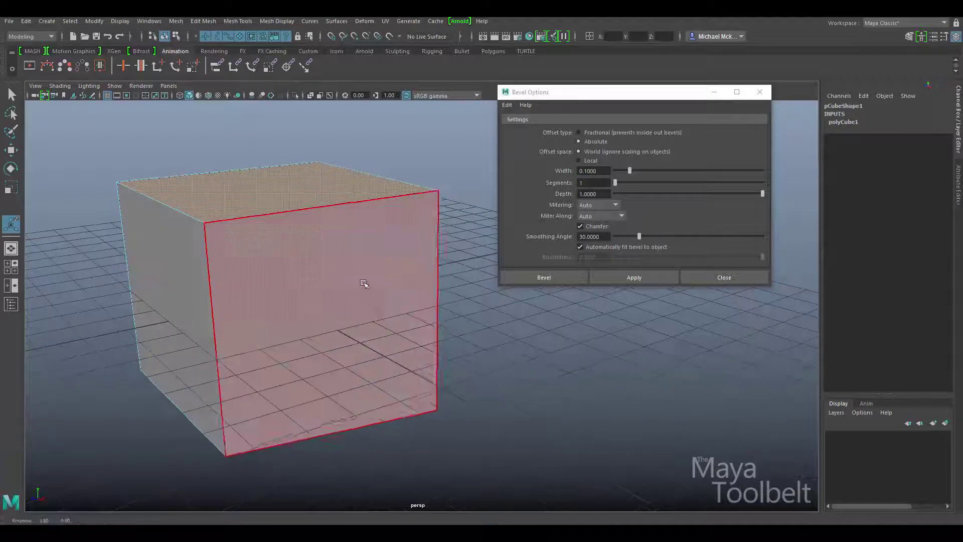
# Step: Bevel all the cube's edges and inspect them from a lower, front-on view
pyautogui.click(615, 159)
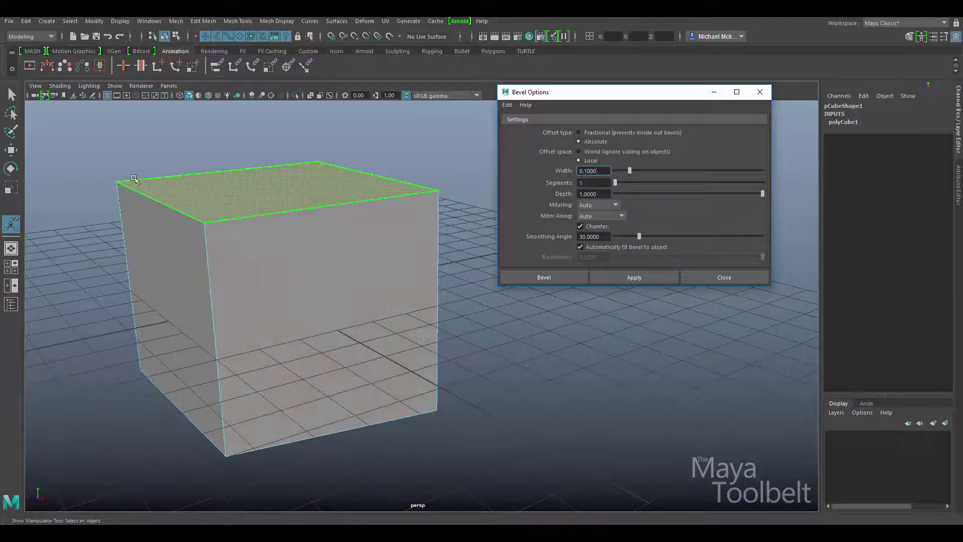
pyautogui.click(618, 281)
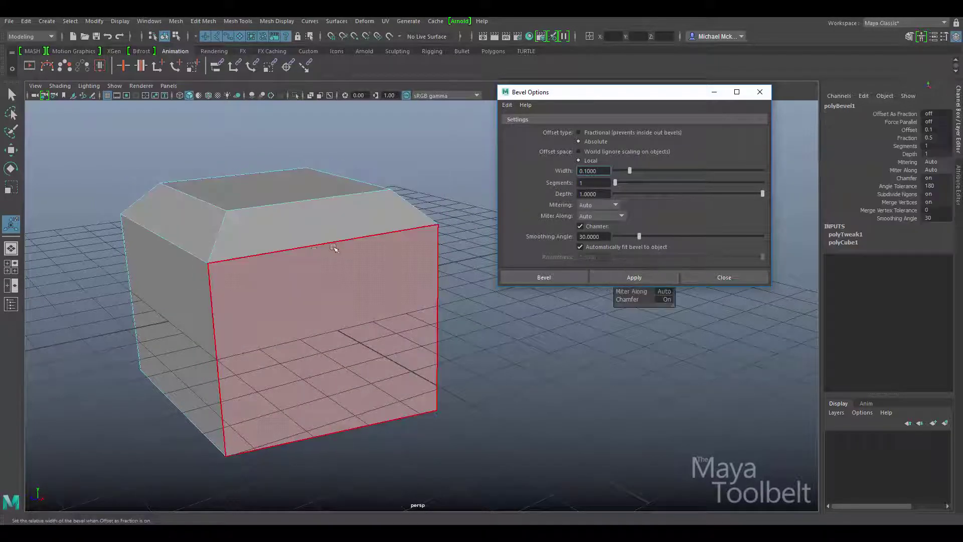
pyautogui.moveTo(333, 248)
pyautogui.keyDown('alt'); pyautogui.mouseDown()
pyautogui.moveTo(323, 256)
pyautogui.moveTo(360, 253)
pyautogui.moveTo(322, 266)
pyautogui.moveTo(258, 250)
pyautogui.moveTo(322, 251)
pyautogui.mouseUp(); pyautogui.keyUp('alt')
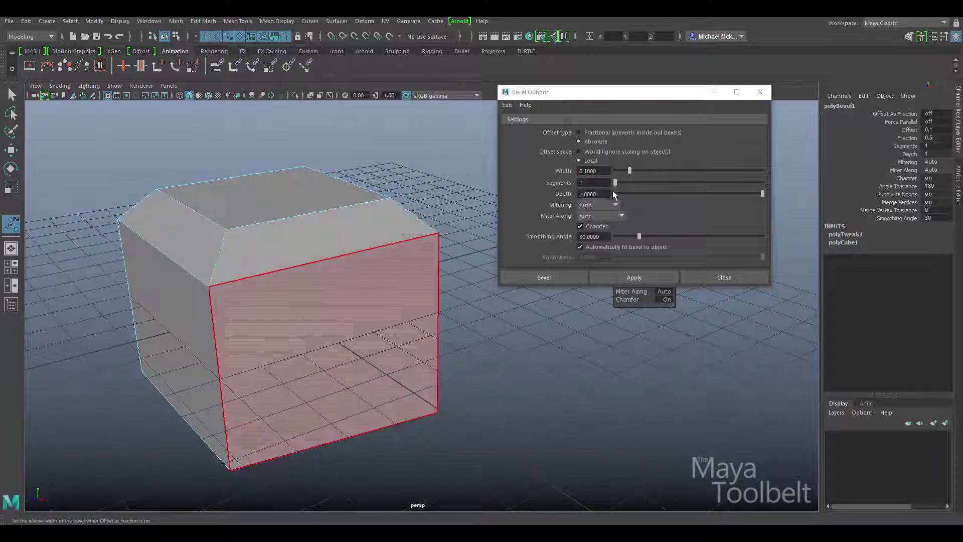
pyautogui.keyDown('alt'); pyautogui.moveTo(337, 351); pyautogui.dragTo(326, 232); pyautogui.keyUp('alt')
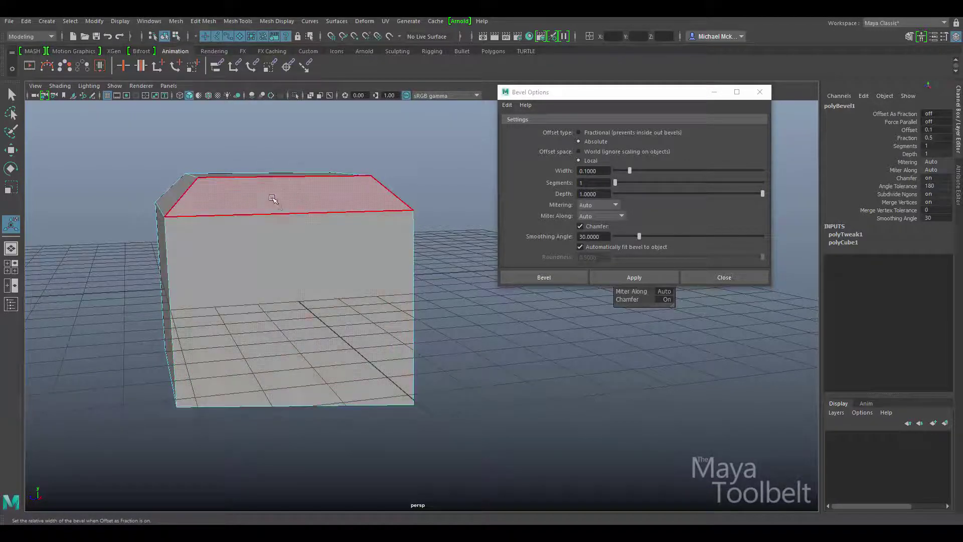
pyautogui.keyDown('alt'); pyautogui.moveTo(351, 262); pyautogui.dragTo(374, 255); pyautogui.keyUp('alt')
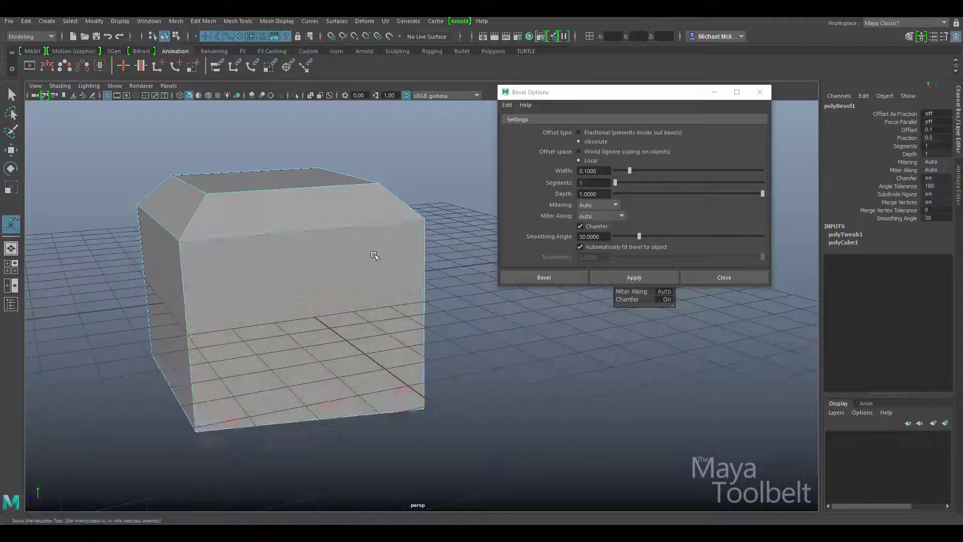
# Step: Set World offset space and width 0.5, apply the bevel, then undo it
pyautogui.click(591, 151)
pyautogui.click(596, 171)
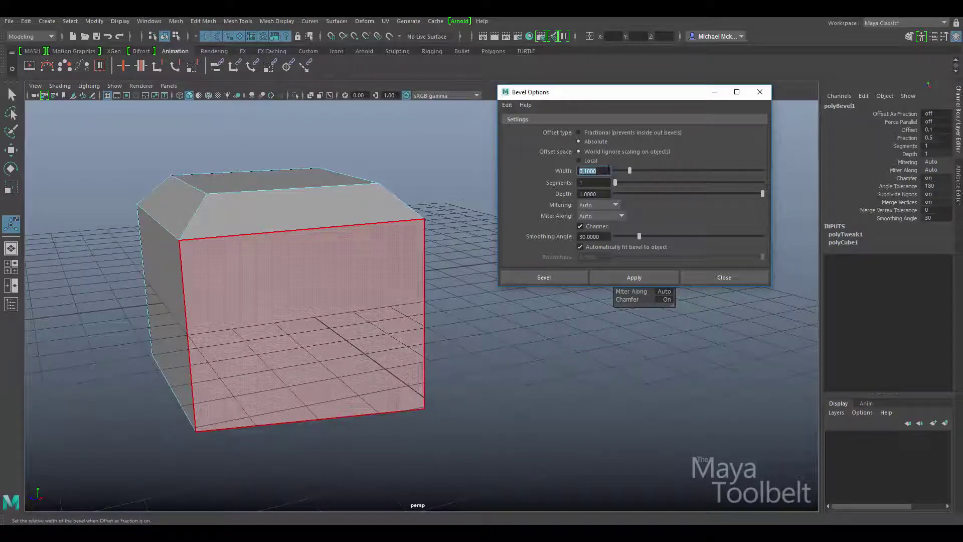
pyautogui.write('.5')
pyautogui.press('Return')
pyautogui.hotkey('ctrl', 'z')
pyautogui.hotkey('ctrl', 'z')
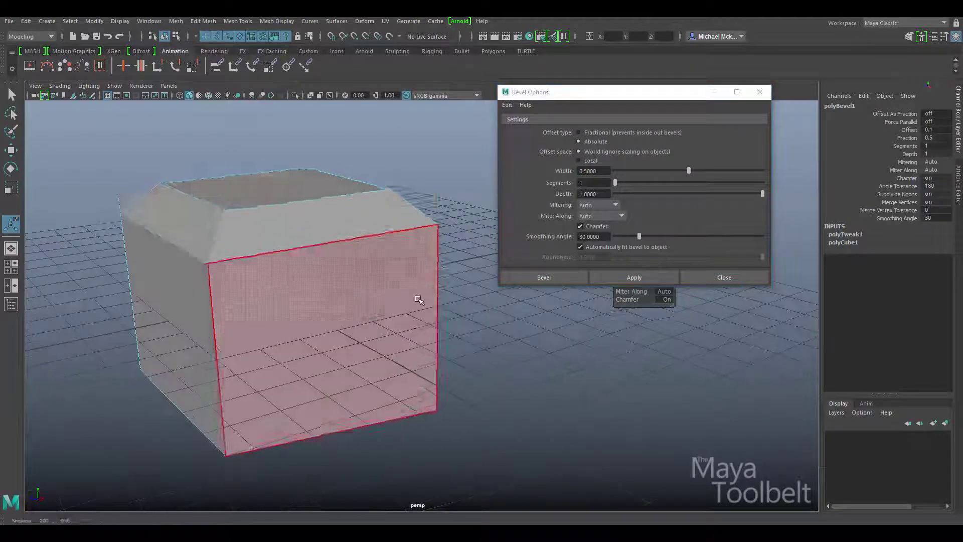
pyautogui.click(648, 275)
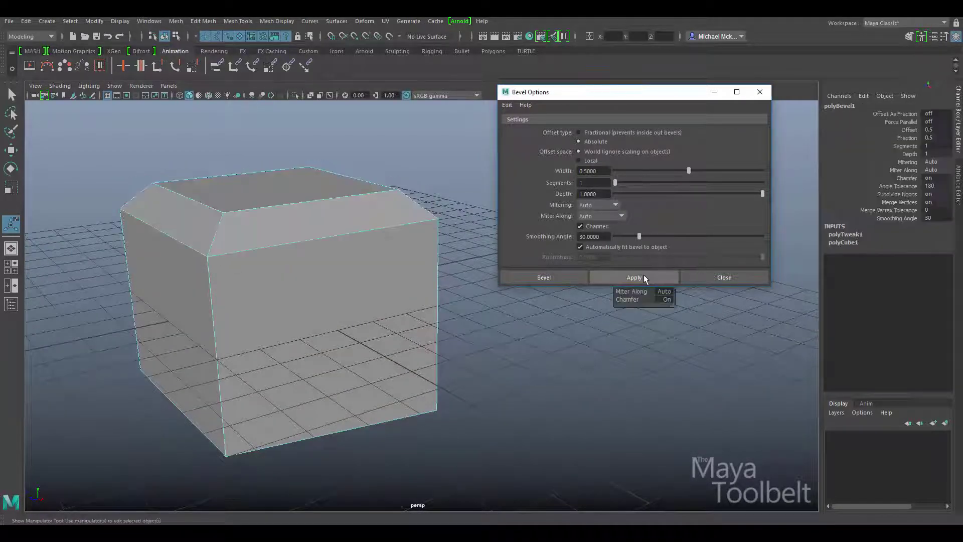
pyautogui.keyDown('alt'); pyautogui.moveTo(300, 245); pyautogui.dragTo(316, 245); pyautogui.keyUp('alt')
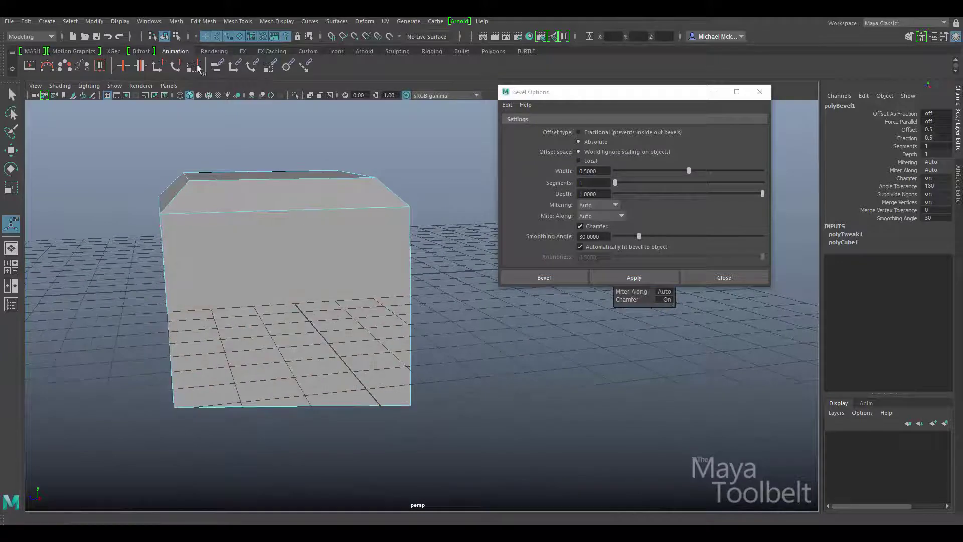
pyautogui.hotkey('ctrl', 'z')
# Step: Move the copied plain cube pCube2 away along Z beside the original
pyautogui.click(176, 36)
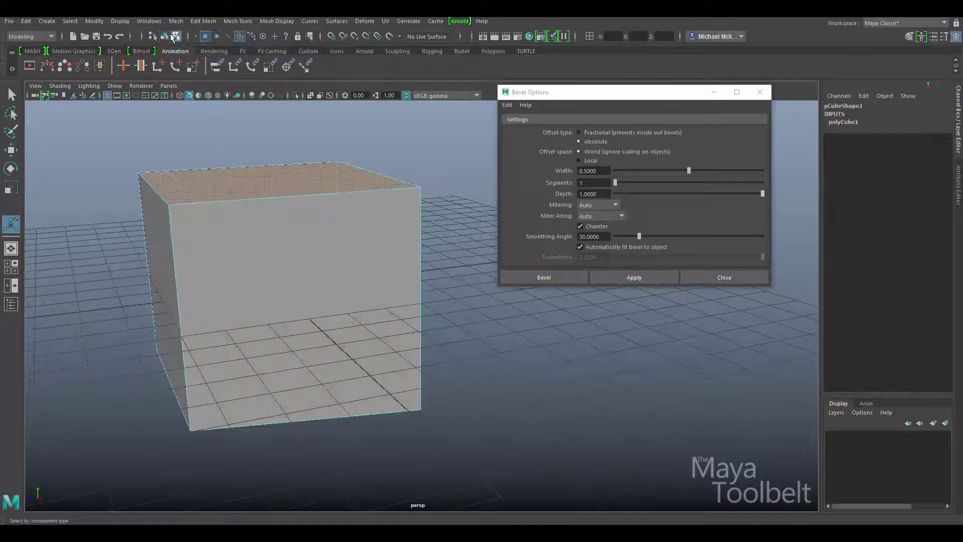
pyautogui.press('w')
pyautogui.keyDown('alt'); pyautogui.moveTo(281, 301); pyautogui.dragTo(156, 69); pyautogui.keyUp('alt')
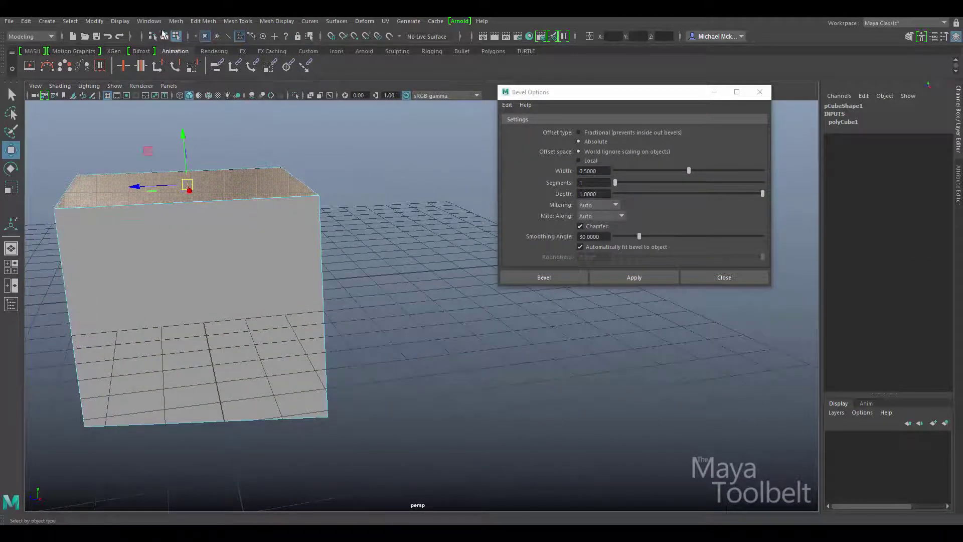
pyautogui.click(164, 36)
pyautogui.moveTo(184, 300); pyautogui.dragTo(205, 221)
# Step: Bevel the left cube's top face at World width 0.5, then put the right cube in face mode
pyautogui.click(205, 221)
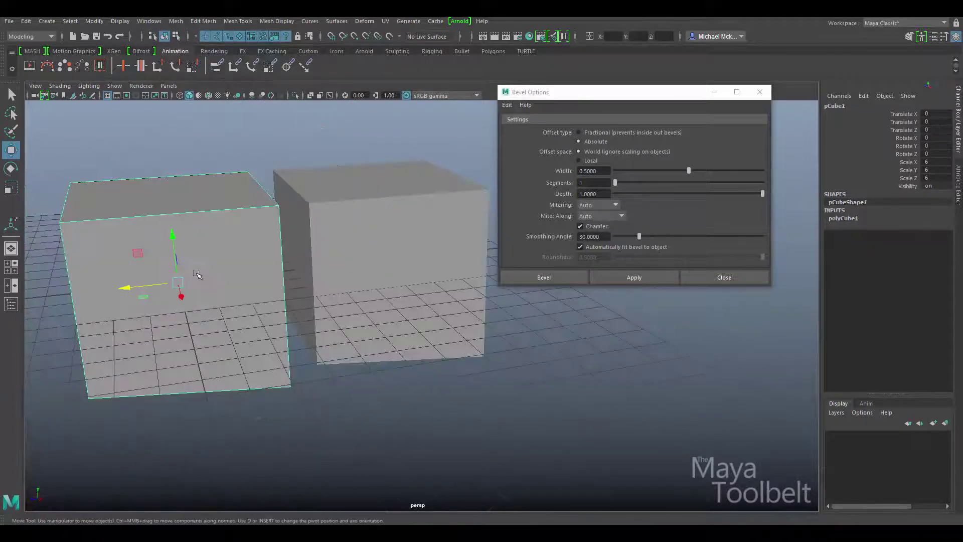
pyautogui.rightClick(198, 205)
pyautogui.moveTo(203, 220); pyautogui.dragTo(198, 233, button='right')
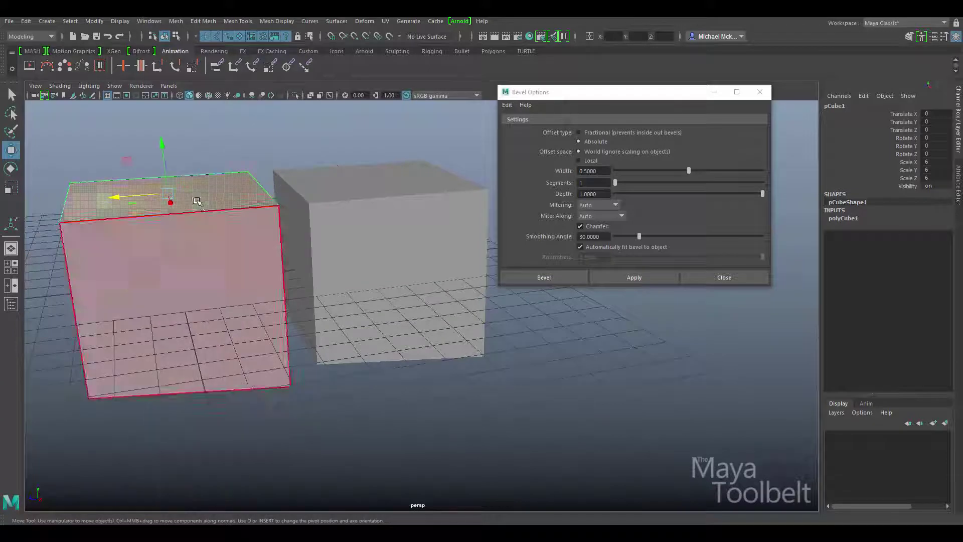
pyautogui.click(196, 198)
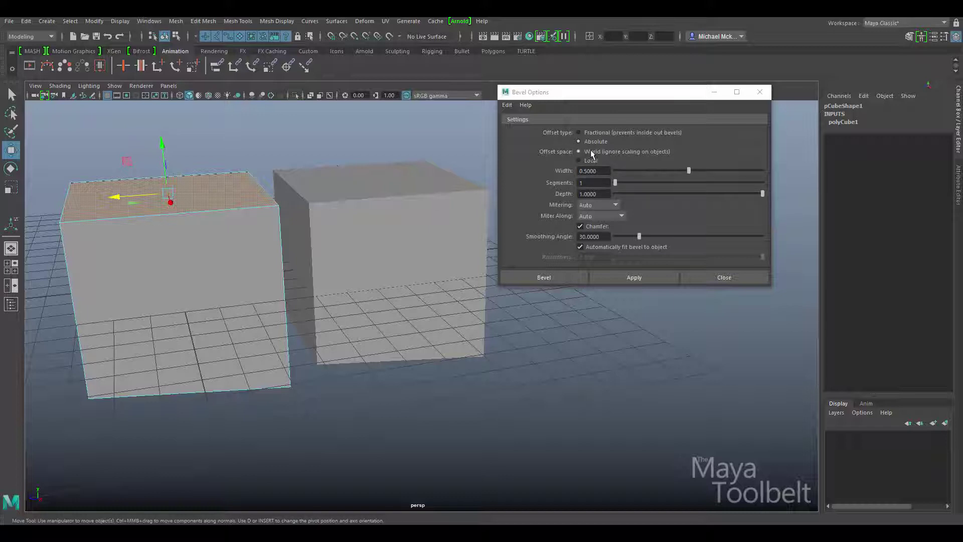
pyautogui.click(646, 273)
pyautogui.click(369, 229)
pyautogui.moveTo(370, 215); pyautogui.dragTo(370, 236, button='right')
# Step: Bevel the right cube's top face with Local offset space at width 0.1
pyautogui.click(359, 181)
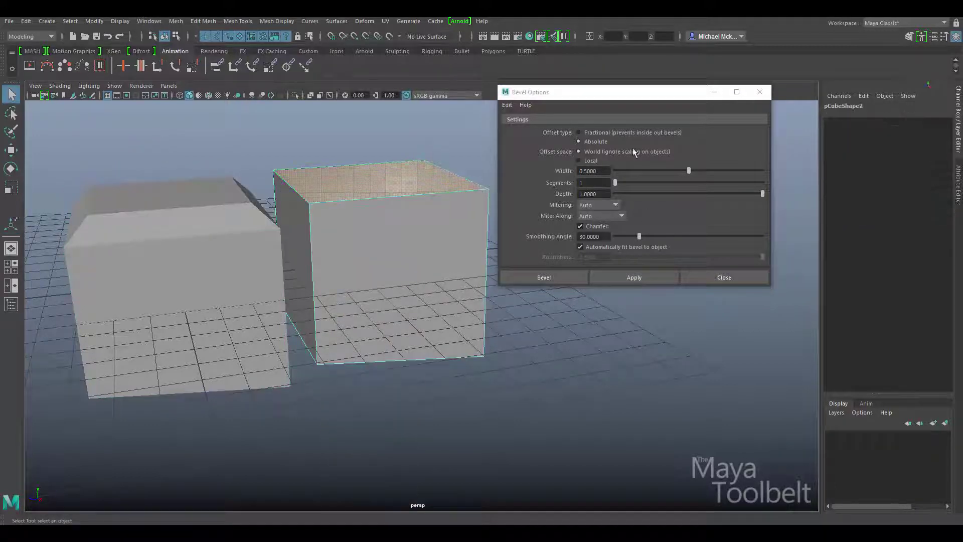
pyautogui.click(589, 159)
pyautogui.doubleClick(595, 171)
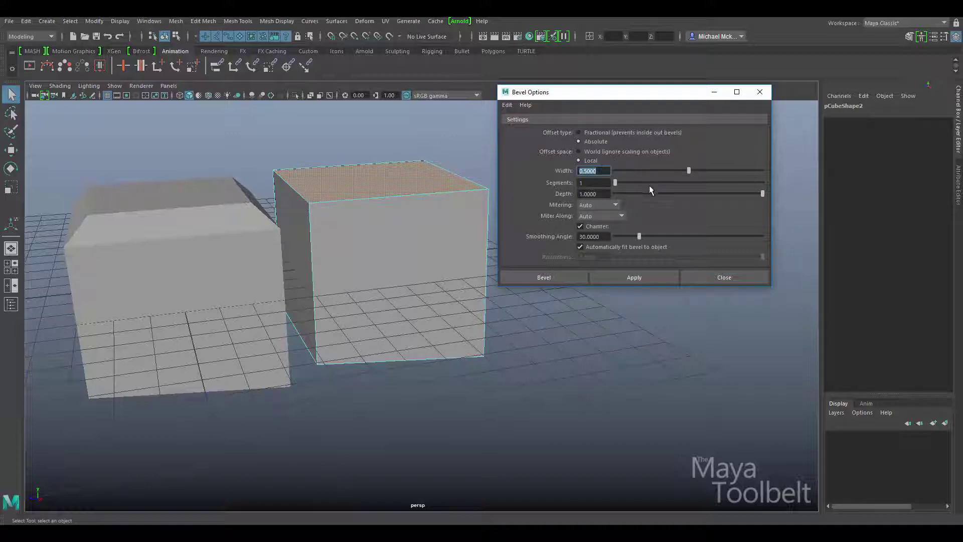
pyautogui.write('.1')
pyautogui.click(651, 276)
# Step: Return to object mode and select both bevelled cubes for comparison
pyautogui.keyDown('alt'); pyautogui.moveTo(333, 257); pyautogui.dragTo(318, 174); pyautogui.keyUp('alt')
pyautogui.click(176, 36)
pyautogui.press('F11')
pyautogui.keyDown('alt'); pyautogui.moveTo(335, 216); pyautogui.dragTo(305, 215); pyautogui.keyUp('alt')
pyautogui.moveTo(263, 205); pyautogui.dragTo(228, 154, button='right')
pyautogui.keyDown('shift'); pyautogui.click(409, 269); pyautogui.keyUp('shift')
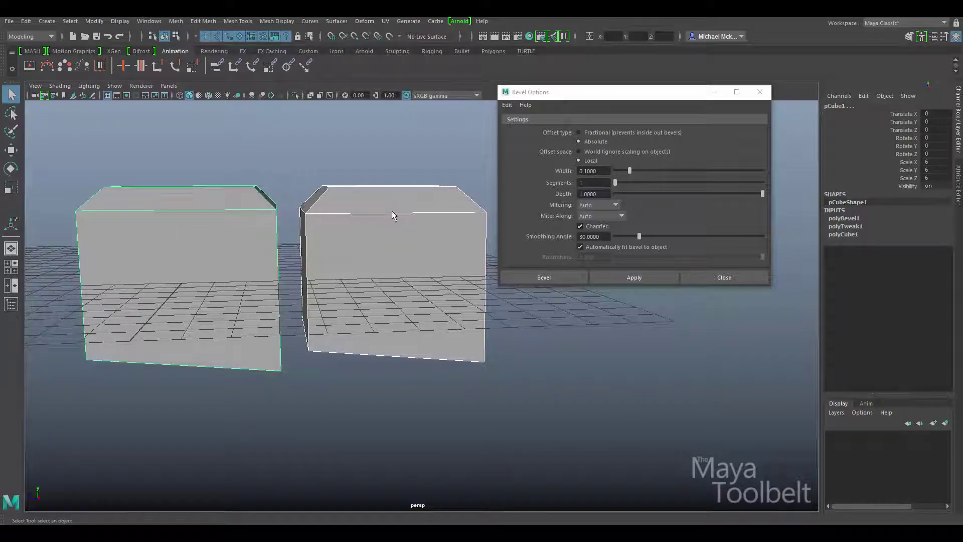
# Step: Change the left cube's polyBevel1 Offset to 0.6 in the Channel Box
pyautogui.click(215, 233)
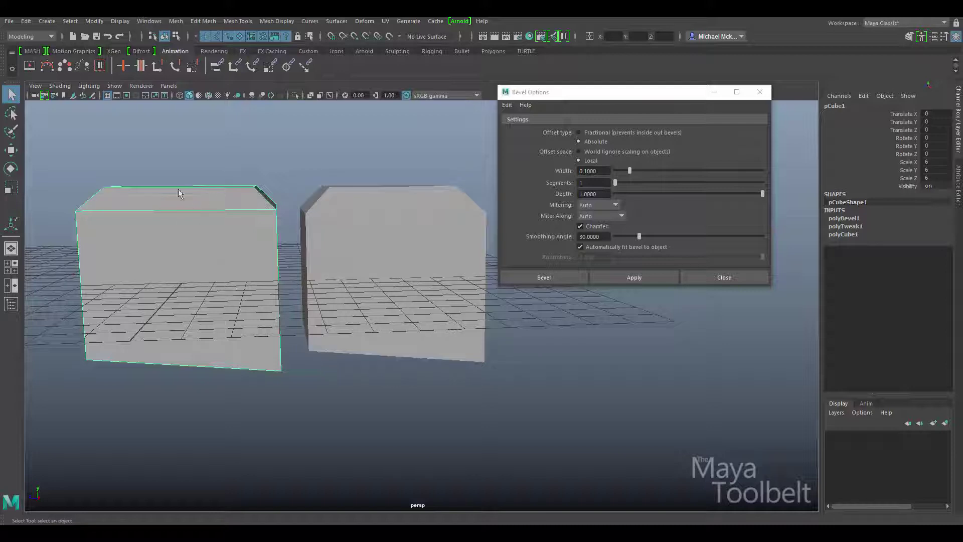
pyautogui.click(845, 219)
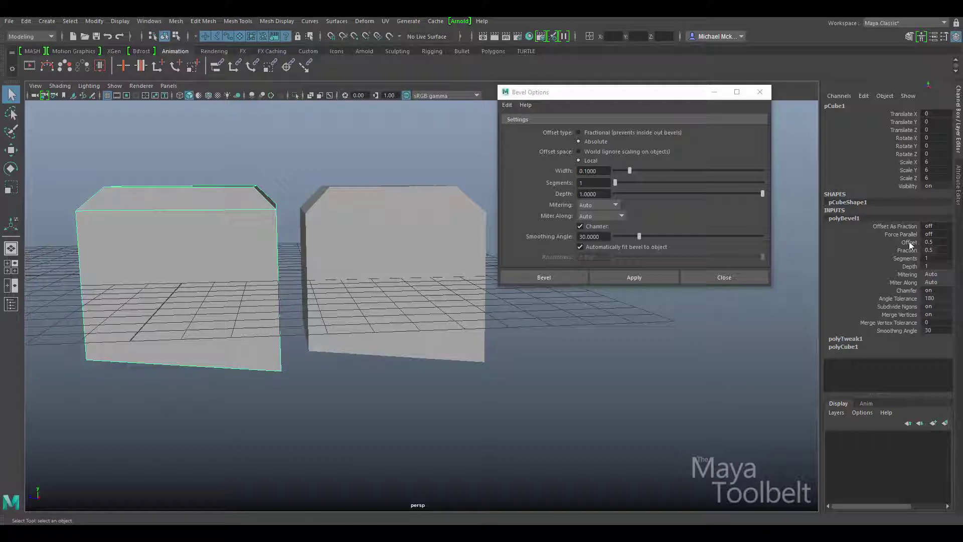
pyautogui.doubleClick(939, 242)
pyautogui.write('0.6')
pyautogui.press('Return')
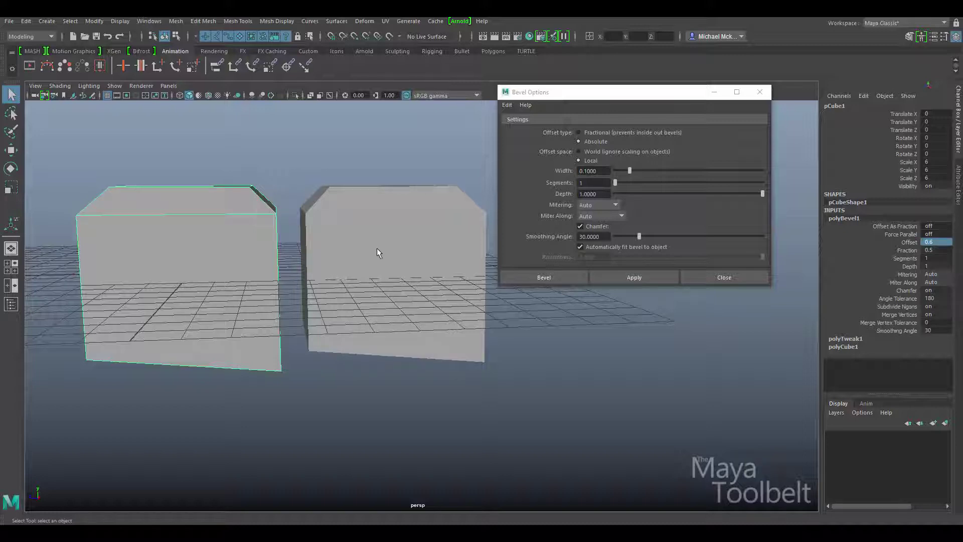
# Step: Move the right cube along Z back beside the left cube
pyautogui.click(377, 253)
pyautogui.press('w')
pyautogui.moveTo(346, 267); pyautogui.dragTo(166, 268)
pyautogui.moveTo(147, 268); pyautogui.dragTo(143, 266)
pyautogui.keyDown('alt'); pyautogui.moveTo(306, 254); pyautogui.dragTo(334, 251); pyautogui.keyUp('alt')
pyautogui.moveTo(333, 251); pyautogui.dragTo(357, 266, button='middle')
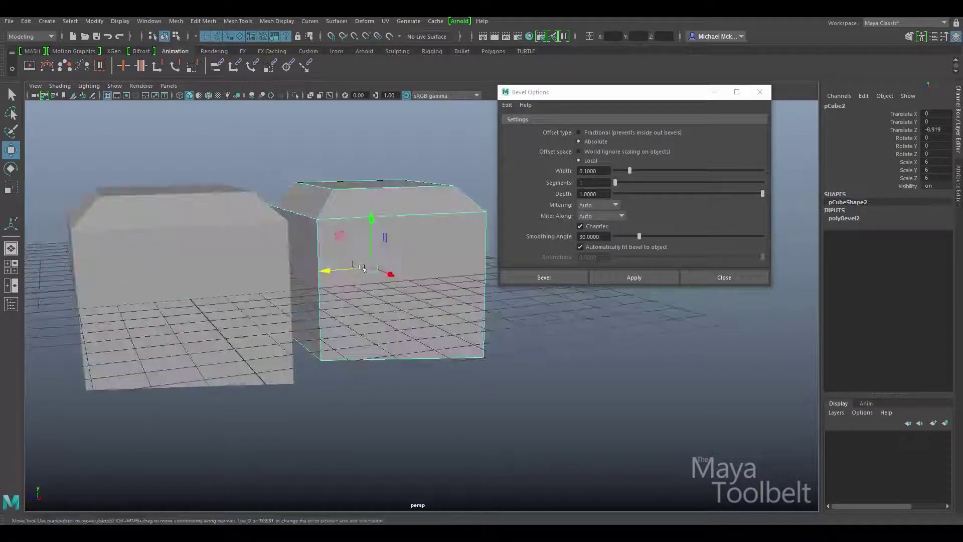
pyautogui.keyDown('alt'); pyautogui.moveTo(357, 266); pyautogui.dragTo(370, 204); pyautogui.keyUp('alt')
pyautogui.click(219, 244)
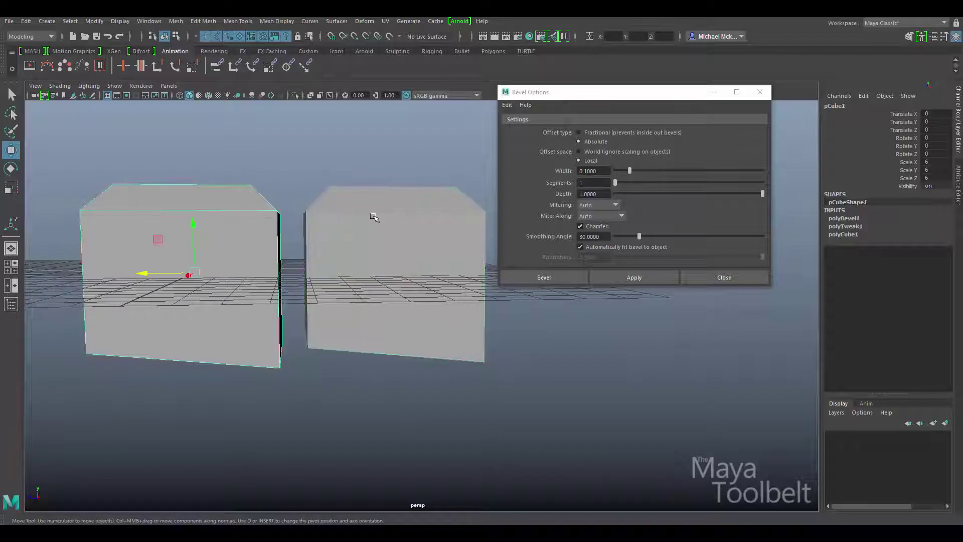
pyautogui.click(373, 215)
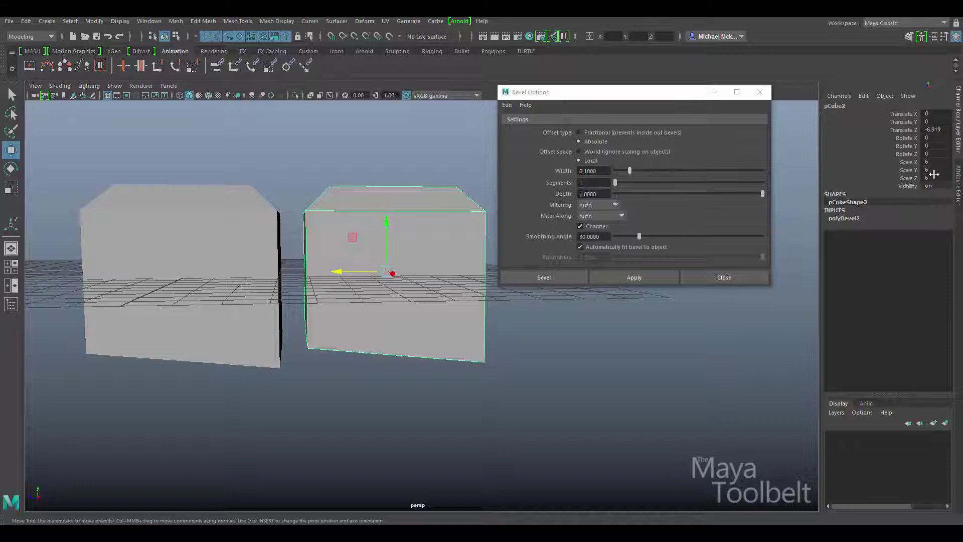
# Step: Delete the right cube, pCube2
pyautogui.click(201, 266)
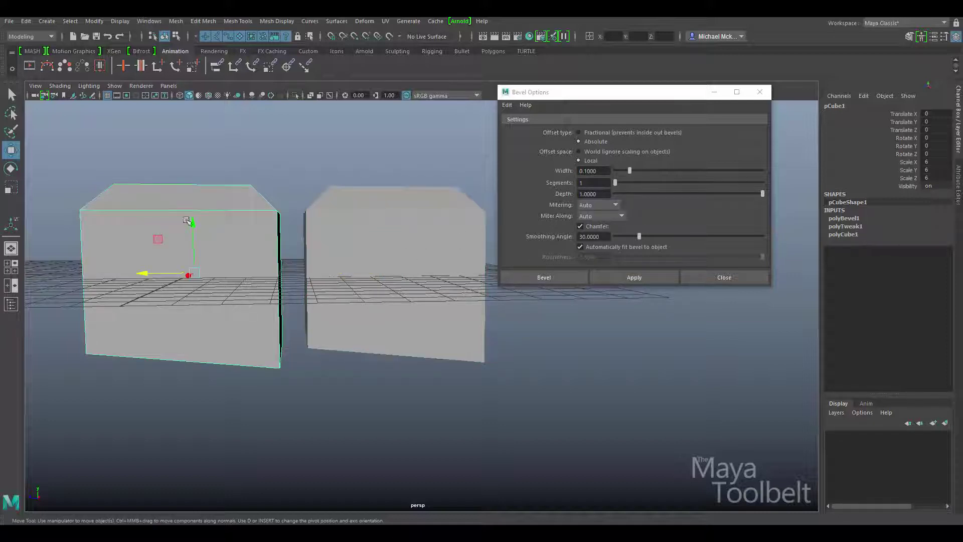
pyautogui.click(374, 230)
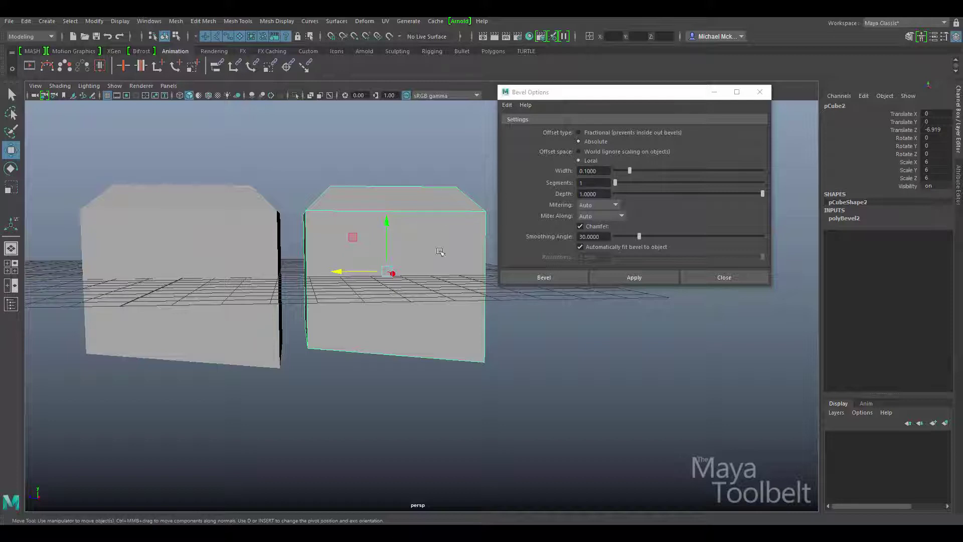
pyautogui.press('Delete')
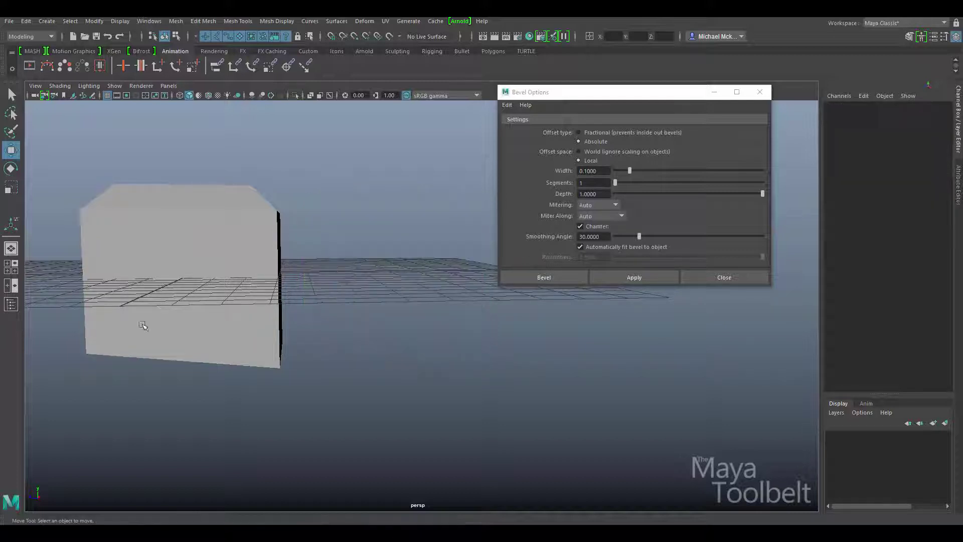
# Step: Undo the remaining cube's bevel and set the bevel offset type to Fractional
pyautogui.click(170, 279)
pyautogui.keyDown('alt'); pyautogui.moveTo(243, 260); pyautogui.dragTo(372, 301); pyautogui.keyUp('alt')
pyautogui.hotkey('ctrl', 'z')
pyautogui.keyDown('alt'); pyautogui.moveTo(372, 301); pyautogui.dragTo(561, 183, button='right'); pyautogui.keyUp('alt')
pyautogui.click(581, 132)
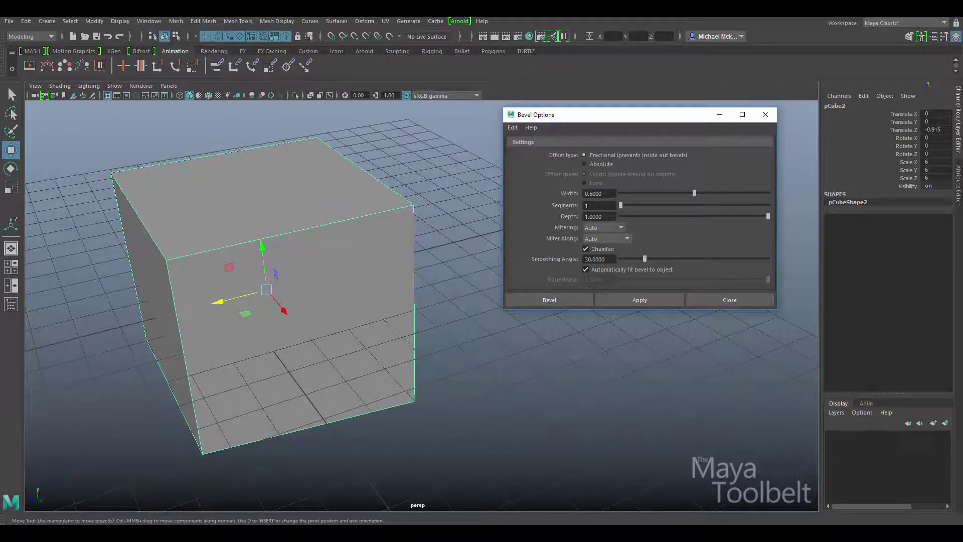
# Step: Apply a rounded 4-segment bevel to the cube's top face and inspect it
pyautogui.moveTo(622, 205); pyautogui.dragTo(709, 209)
pyautogui.moveTo(269, 209); pyautogui.dragTo(269, 231, button='right')
pyautogui.click(265, 195)
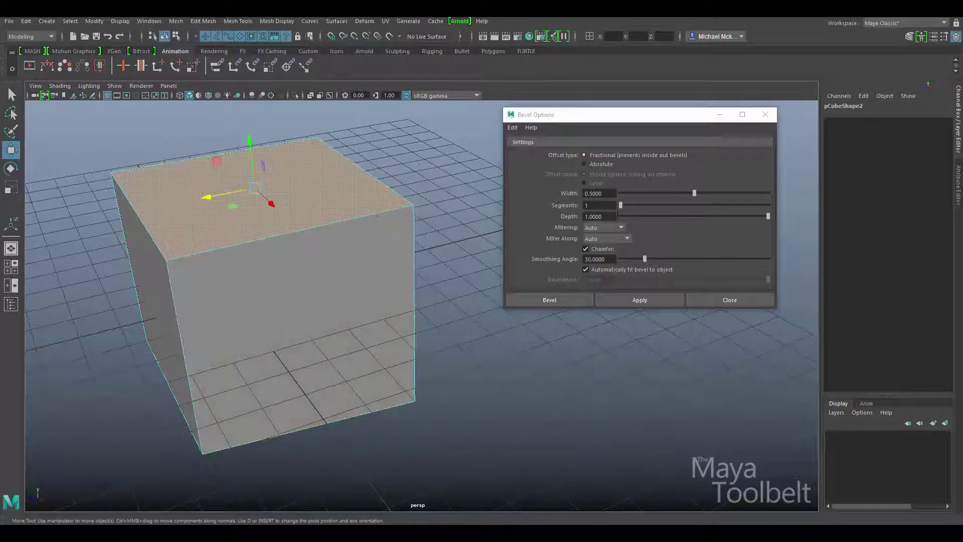
pyautogui.moveTo(620, 205); pyautogui.dragTo(660, 205)
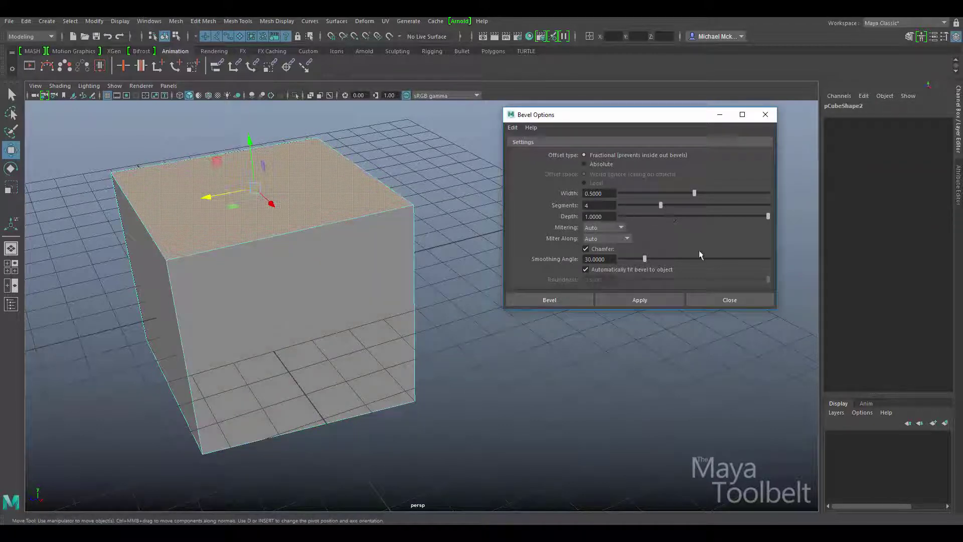
pyautogui.click(655, 300)
pyautogui.keyDown('alt'); pyautogui.moveTo(284, 272); pyautogui.dragTo(323, 215); pyautogui.keyUp('alt')
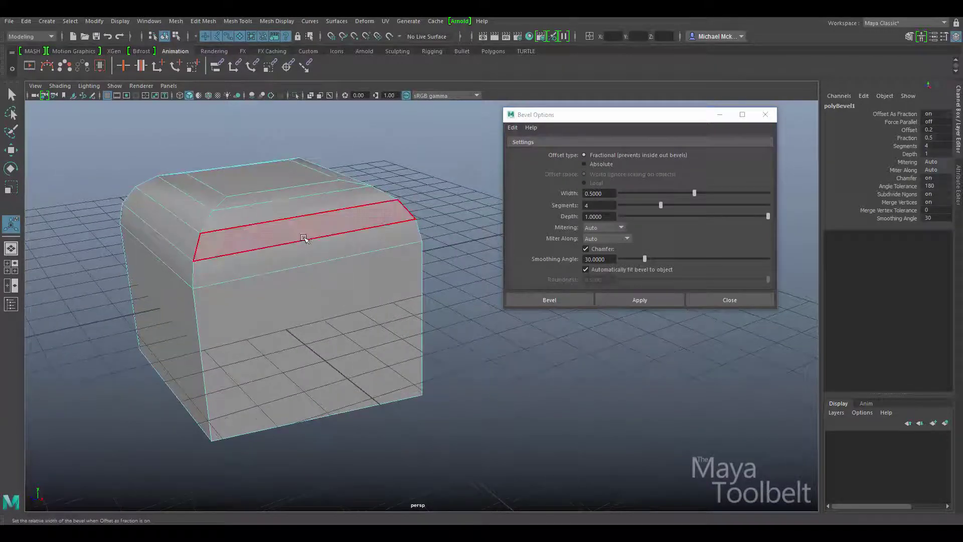
pyautogui.moveTo(370, 284)
pyautogui.keyDown('alt'); pyautogui.mouseDown()
pyautogui.moveTo(355, 282)
pyautogui.moveTo(350, 302)
pyautogui.moveTo(344, 296)
pyautogui.moveTo(354, 279)
pyautogui.moveTo(373, 287)
pyautogui.mouseUp(); pyautogui.keyUp('alt')
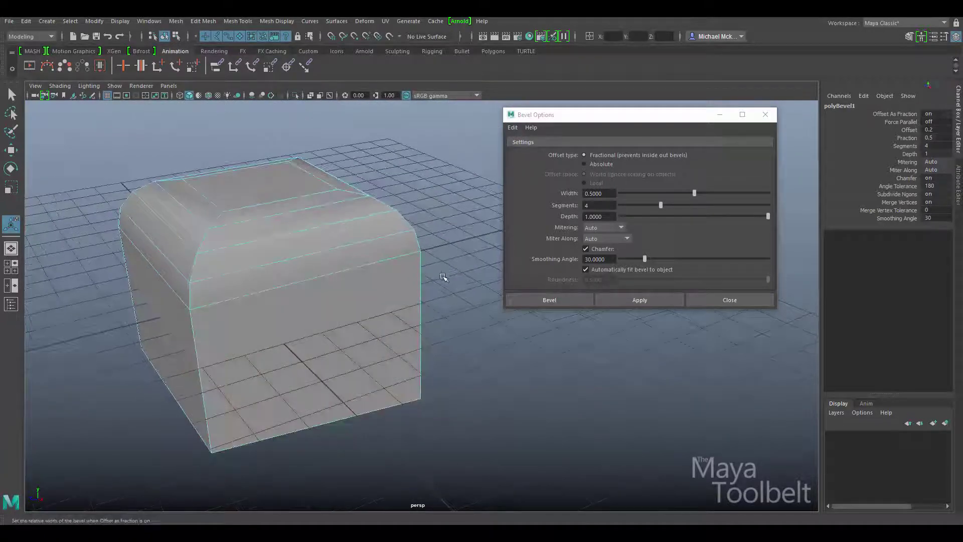
# Step: Undo the rounded bevel, lower Segments to 1, and pick the top face
pyautogui.hotkey('ctrl', 'z')
pyautogui.hotkey('ctrl', 'z')
pyautogui.hotkey('ctrl', 'z')
pyautogui.hotkey('ctrl', 'z')
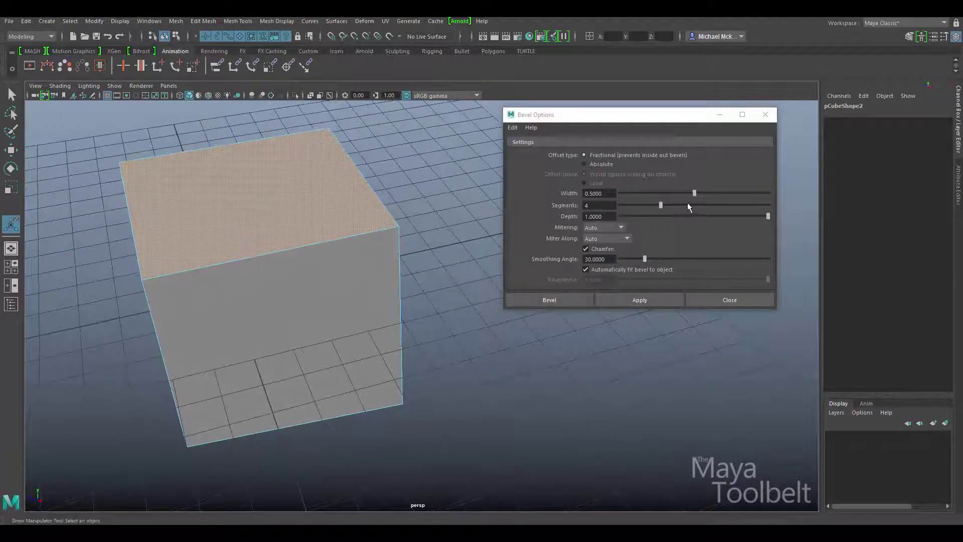
pyautogui.moveTo(660, 205); pyautogui.dragTo(629, 206)
pyautogui.keyDown('alt'); pyautogui.moveTo(385, 272); pyautogui.dragTo(431, 276); pyautogui.keyUp('alt')
pyautogui.click(432, 276)
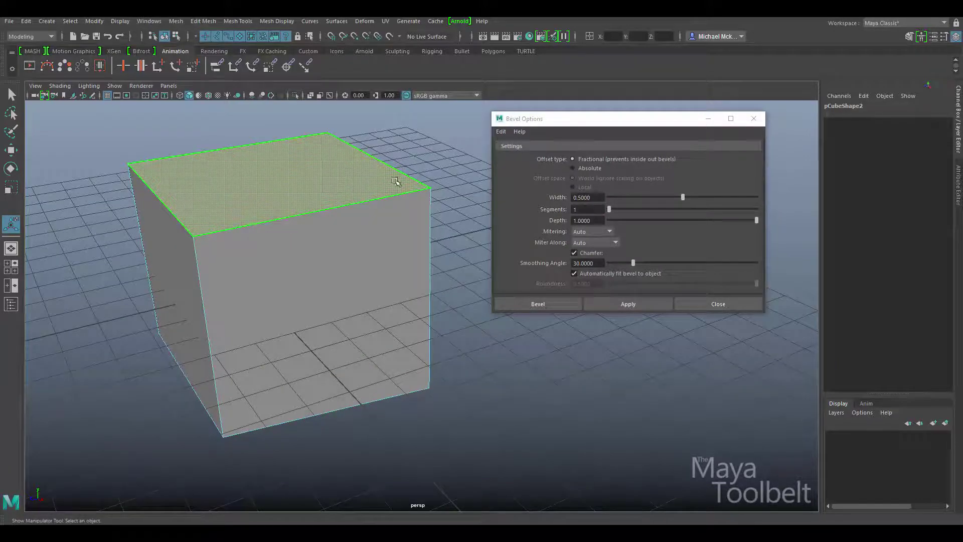
pyautogui.click(632, 304)
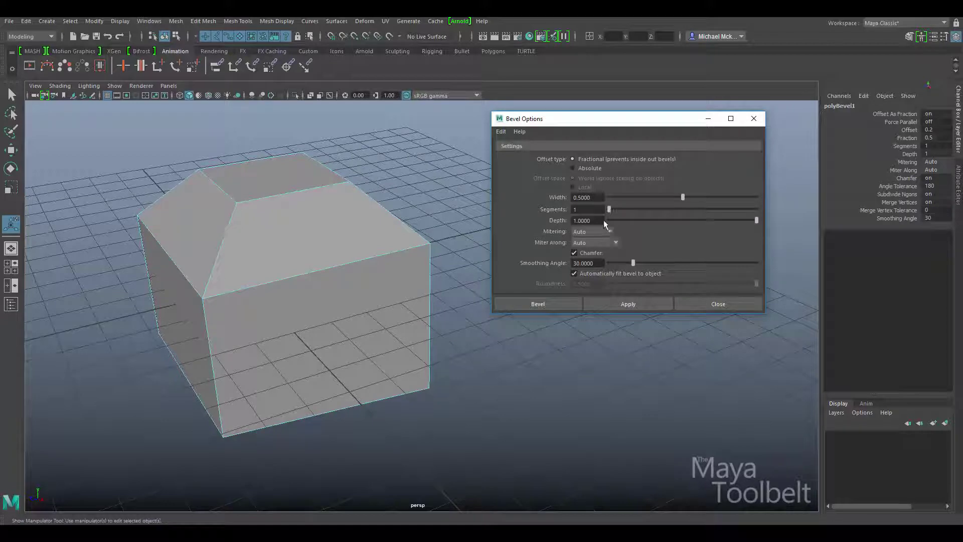
pyautogui.keyDown('alt'); pyautogui.moveTo(331, 299); pyautogui.dragTo(318, 296); pyautogui.keyUp('alt')
pyautogui.hotkey('ctrl', 'z')
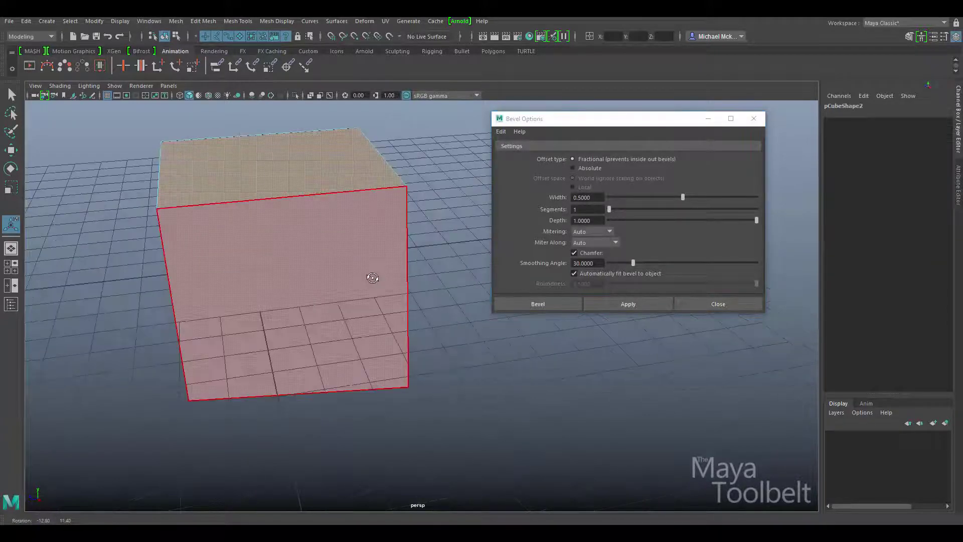
pyautogui.keyDown('alt'); pyautogui.moveTo(372, 277); pyautogui.dragTo(381, 306); pyautogui.keyUp('alt')
pyautogui.click(600, 220)
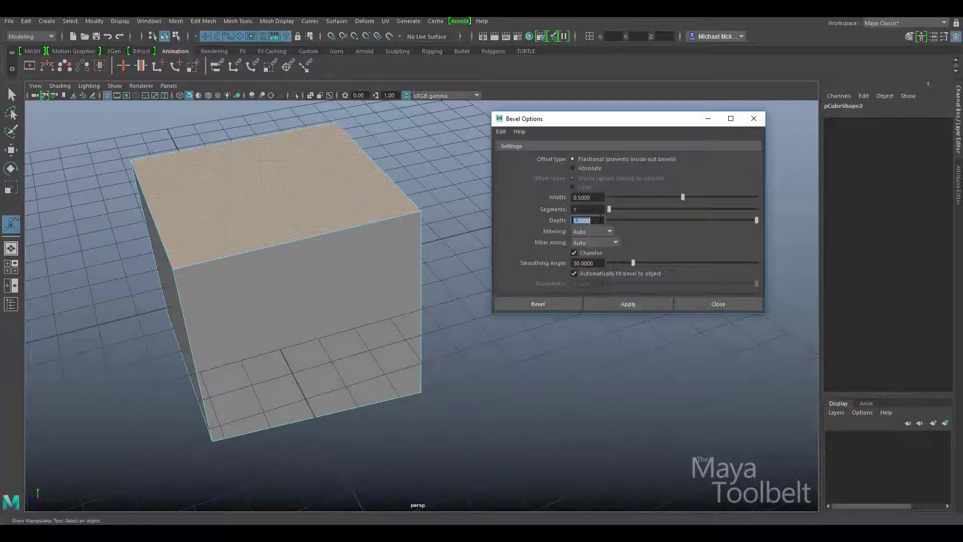
pyautogui.write('-1')
pyautogui.press('Return')
pyautogui.click(630, 304)
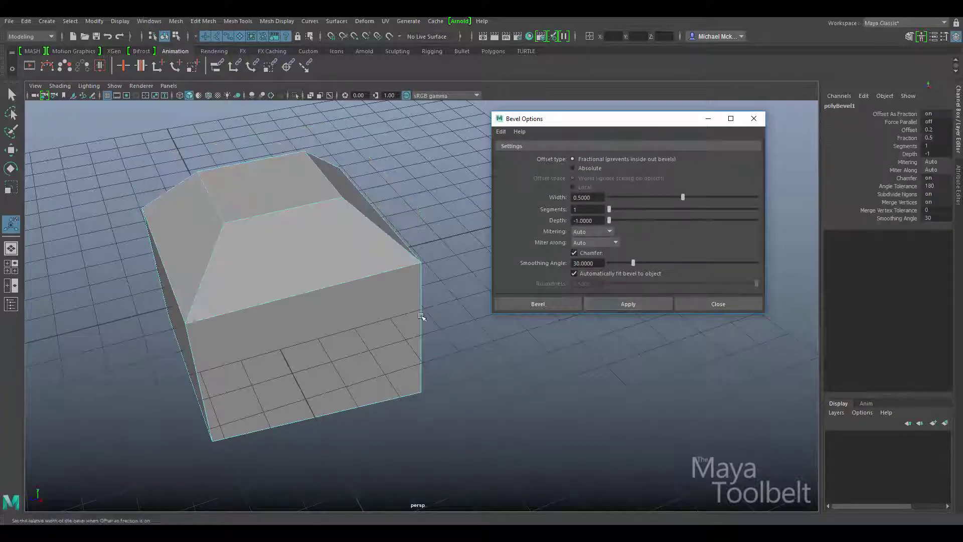
pyautogui.keyDown('alt'); pyautogui.moveTo(223, 273); pyautogui.dragTo(747, 228); pyautogui.keyUp('alt')
pyautogui.hotkey('ctrl', 'z')
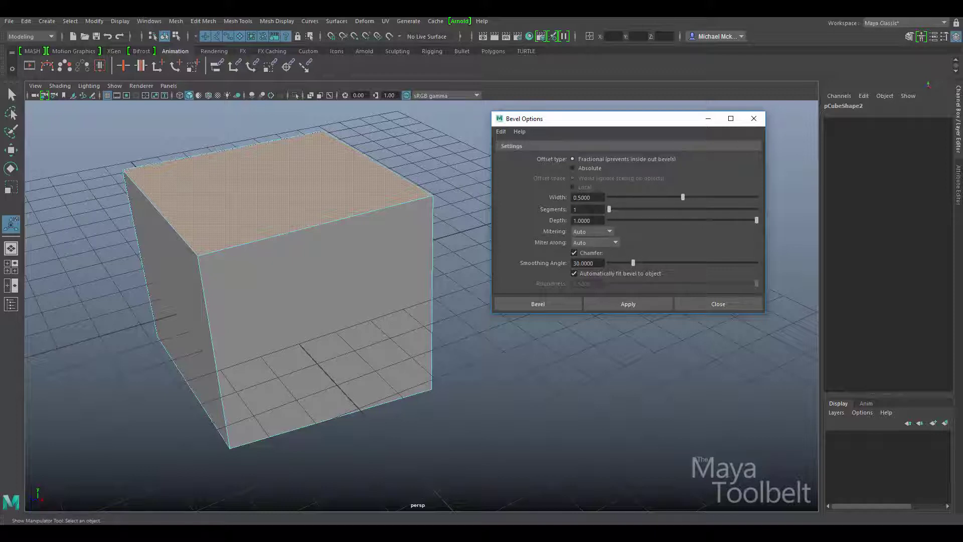
# Step: Try a 6-segment top bevel, then undo it
pyautogui.moveTo(610, 208); pyautogui.dragTo(678, 210)
pyautogui.click(651, 300)
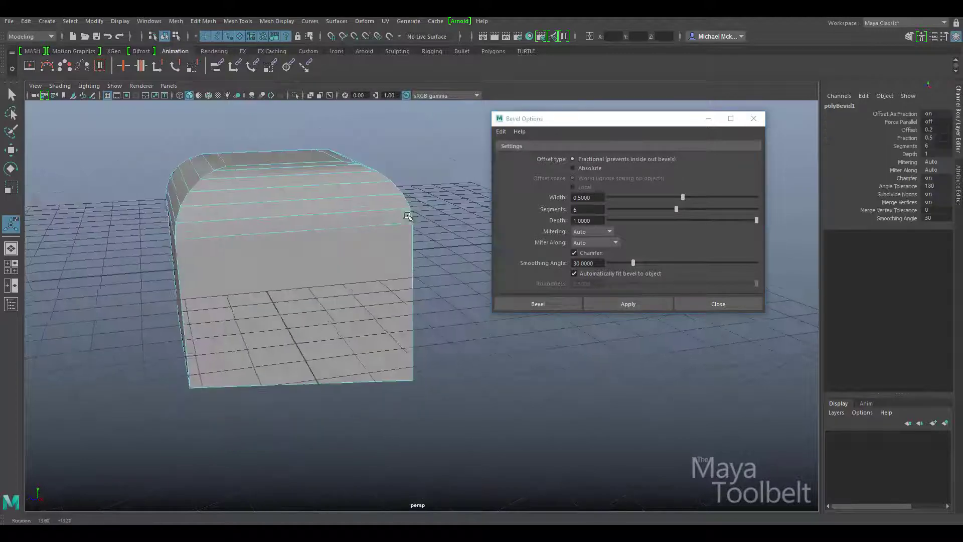
pyautogui.hotkey('ctrl', 'z')
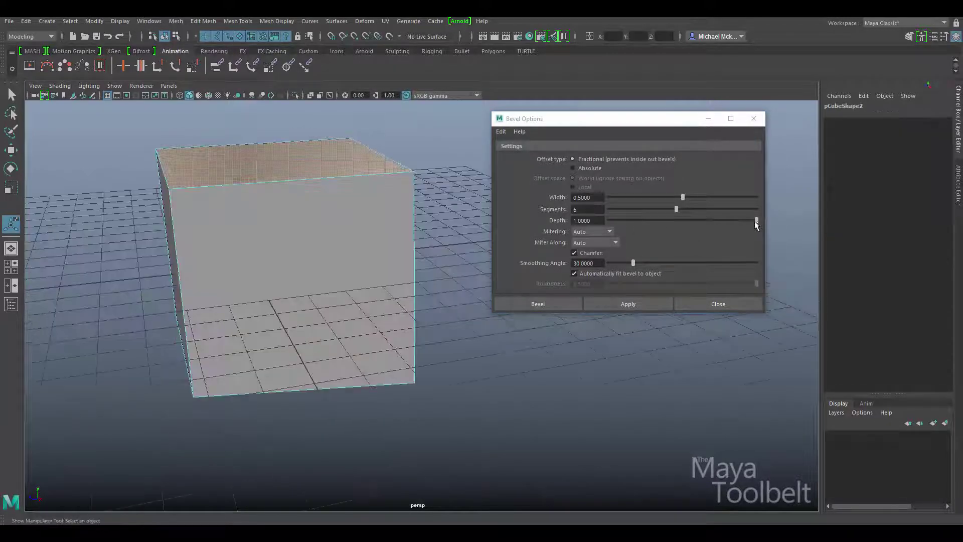
# Step: Apply a concave bevel with Depth -1, inspect the flared top, then undo it
pyautogui.moveTo(756, 219); pyautogui.dragTo(610, 215)
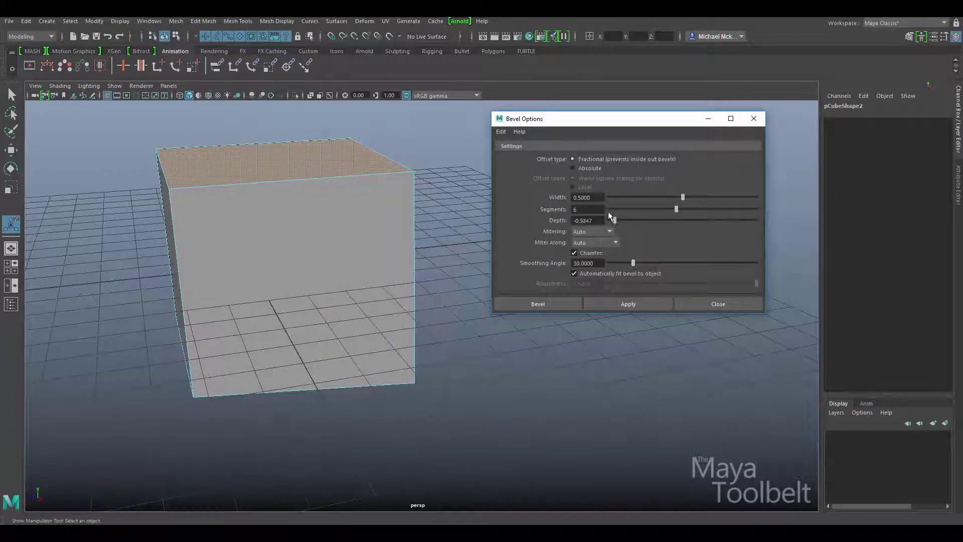
pyautogui.click(628, 304)
pyautogui.keyDown('alt'); pyautogui.moveTo(285, 252); pyautogui.dragTo(312, 269); pyautogui.keyUp('alt')
pyautogui.keyDown('alt'); pyautogui.moveTo(312, 268); pyautogui.dragTo(407, 271, button='right'); pyautogui.keyUp('alt')
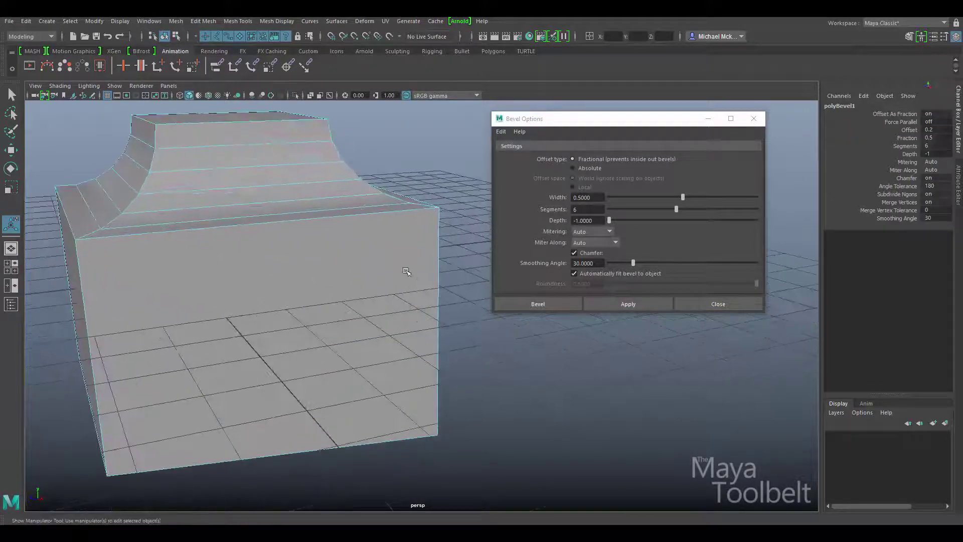
pyautogui.keyDown('alt'); pyautogui.moveTo(298, 221); pyautogui.dragTo(215, 168); pyautogui.keyUp('alt')
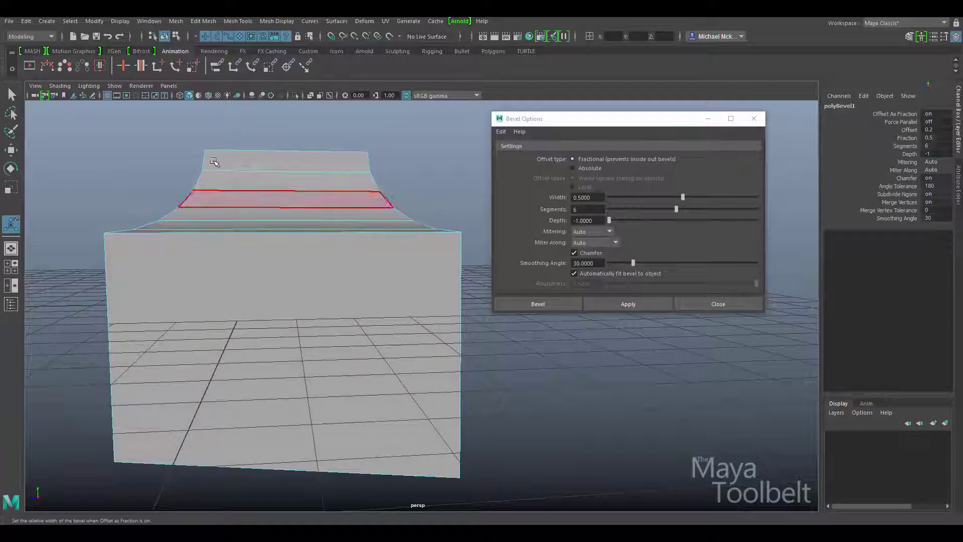
pyautogui.keyDown('alt'); pyautogui.moveTo(268, 167); pyautogui.dragTo(301, 195); pyautogui.keyUp('alt')
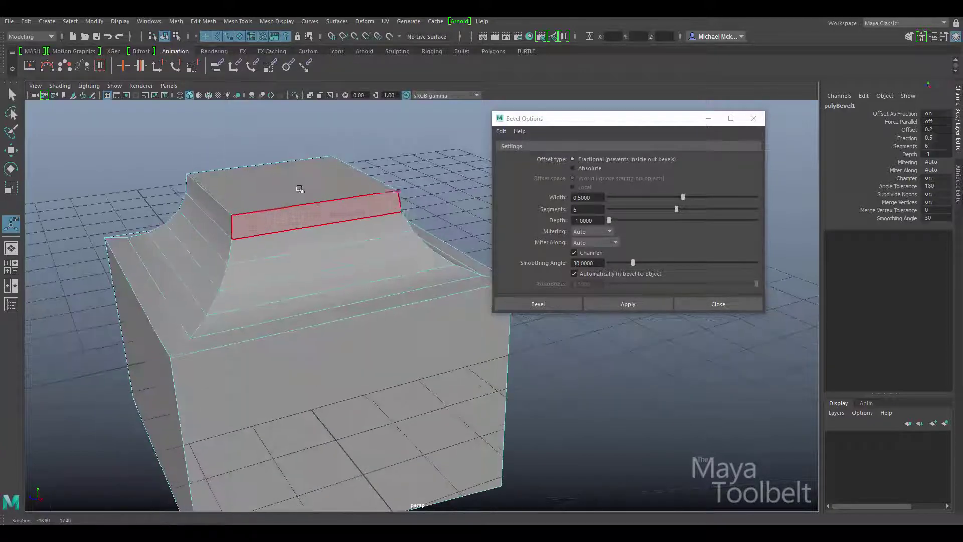
pyautogui.keyDown('alt'); pyautogui.moveTo(151, 251); pyautogui.dragTo(240, 245); pyautogui.keyUp('alt')
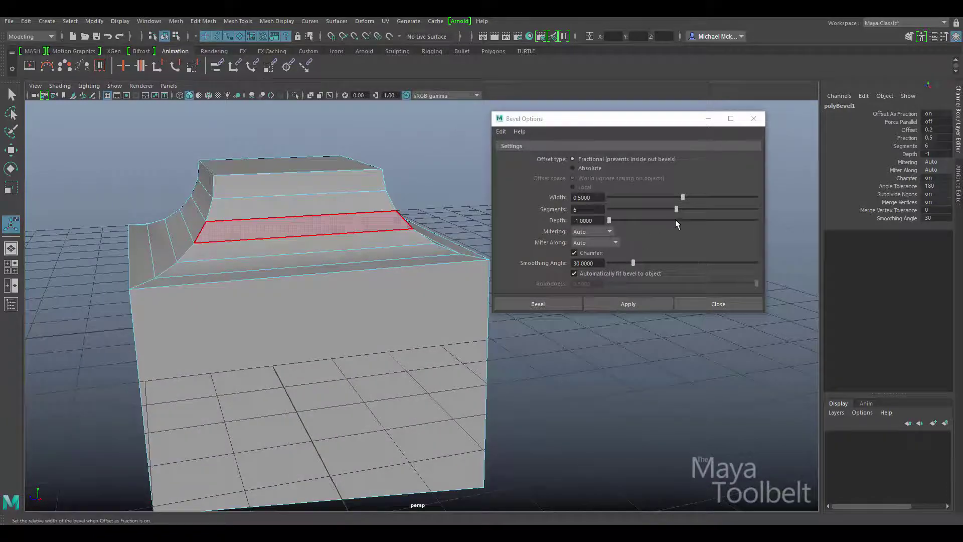
pyautogui.keyDown('alt'); pyautogui.moveTo(300, 225); pyautogui.dragTo(376, 237); pyautogui.keyUp('alt')
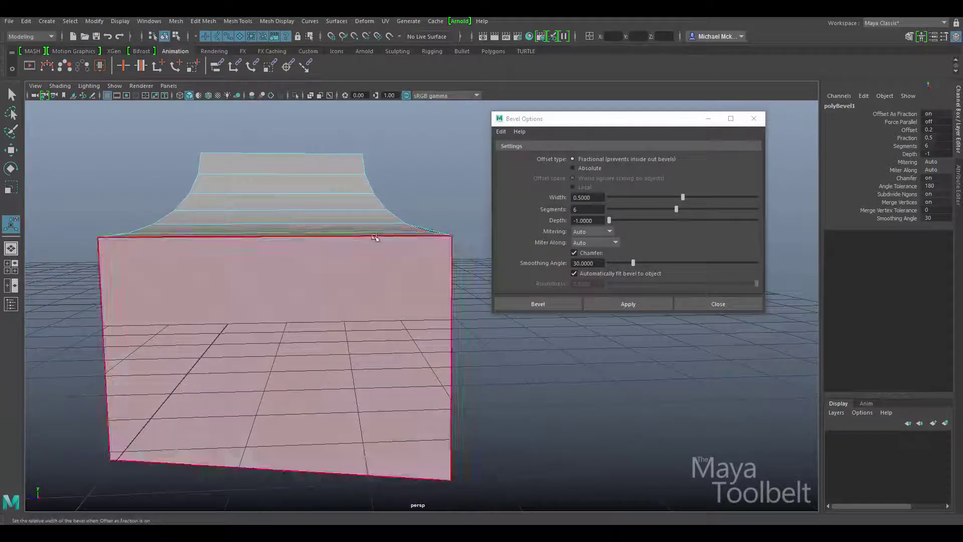
pyautogui.hotkey('ctrl', 'z')
pyautogui.doubleClick(584, 220)
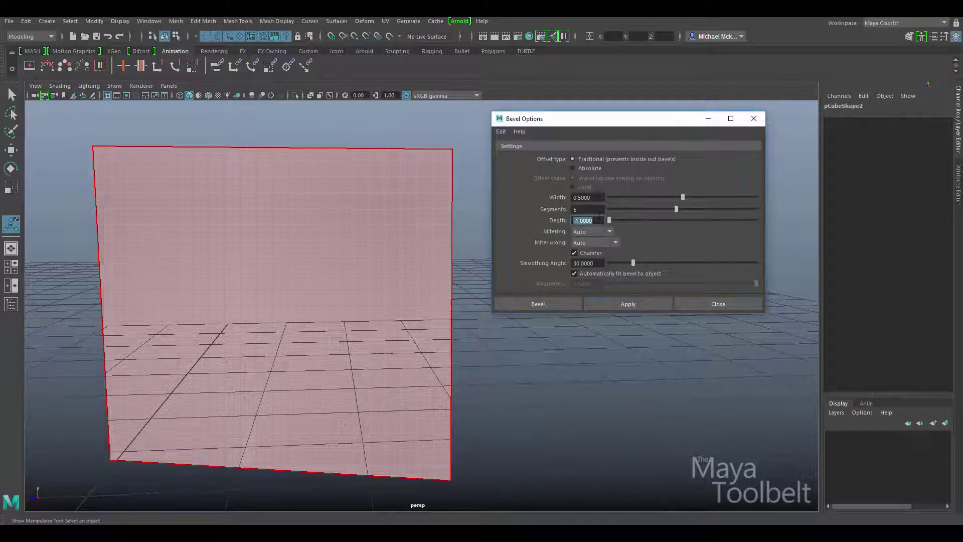
# Step: Apply a flat bevel with Depth 0, inspect it, then undo
pyautogui.write('0')
pyautogui.click(619, 302)
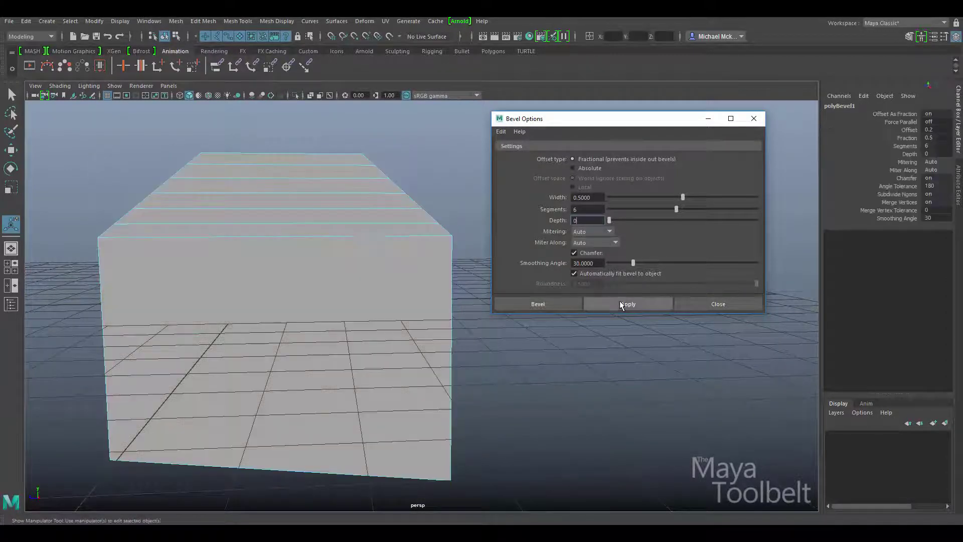
pyautogui.keyDown('alt'); pyautogui.moveTo(241, 236); pyautogui.dragTo(410, 202); pyautogui.keyUp('alt')
pyautogui.hotkey('ctrl', 'z')
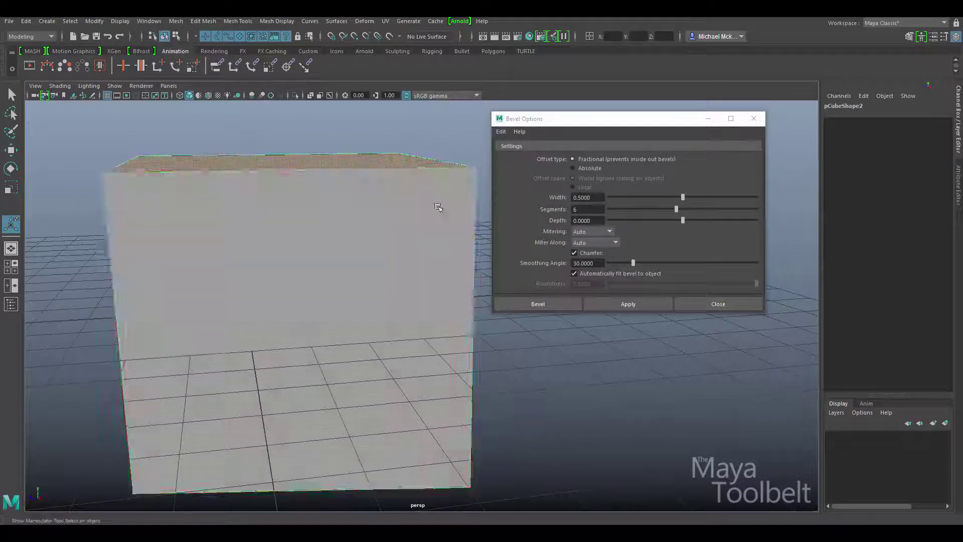
# Step: Reapply the Depth -1 concave bevel to compare, then set Depth back to 1
pyautogui.moveTo(683, 223); pyautogui.dragTo(609, 221)
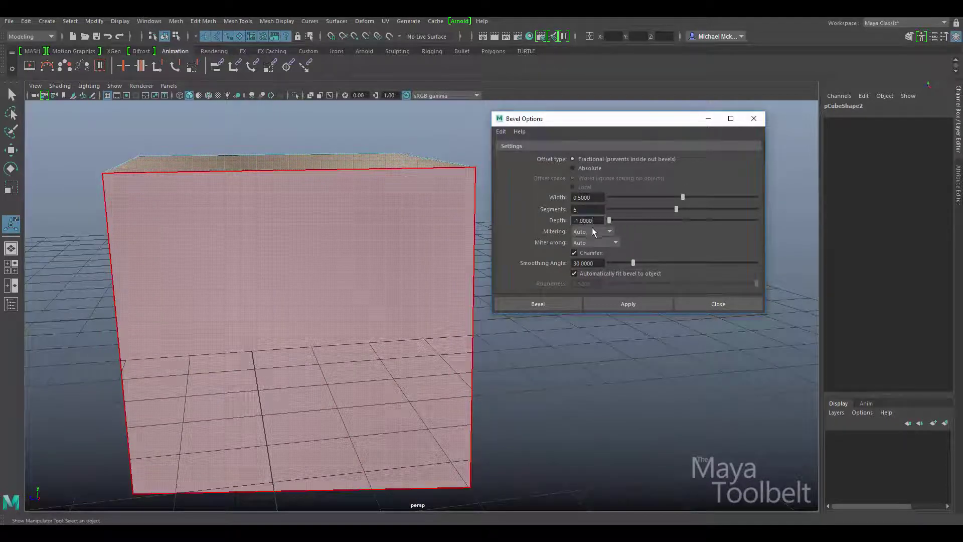
pyautogui.click(625, 301)
pyautogui.keyDown('alt'); pyautogui.moveTo(285, 243); pyautogui.dragTo(359, 267); pyautogui.keyUp('alt')
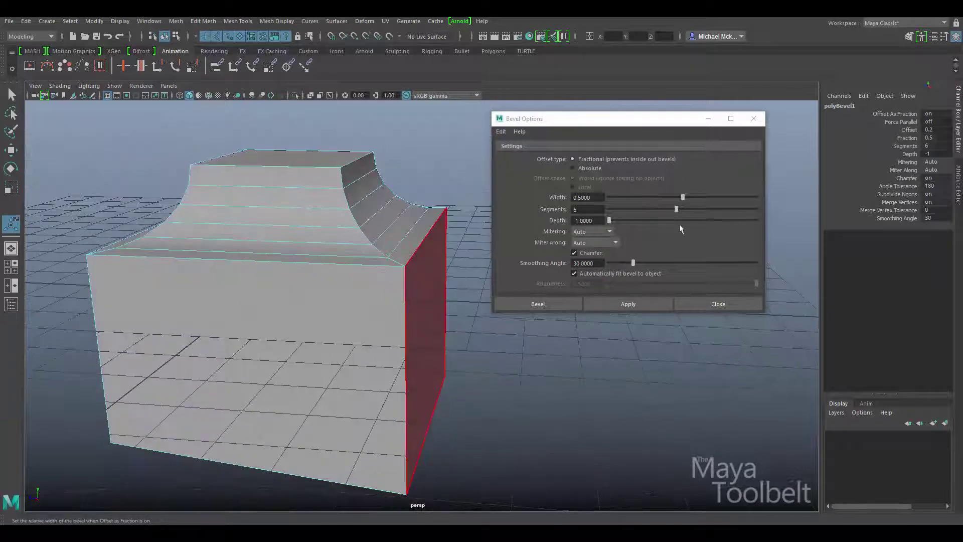
pyautogui.moveTo(451, 242)
pyautogui.keyDown('alt'); pyautogui.mouseDown()
pyautogui.moveTo(419, 245)
pyautogui.moveTo(449, 246)
pyautogui.mouseUp(); pyautogui.keyUp('alt')
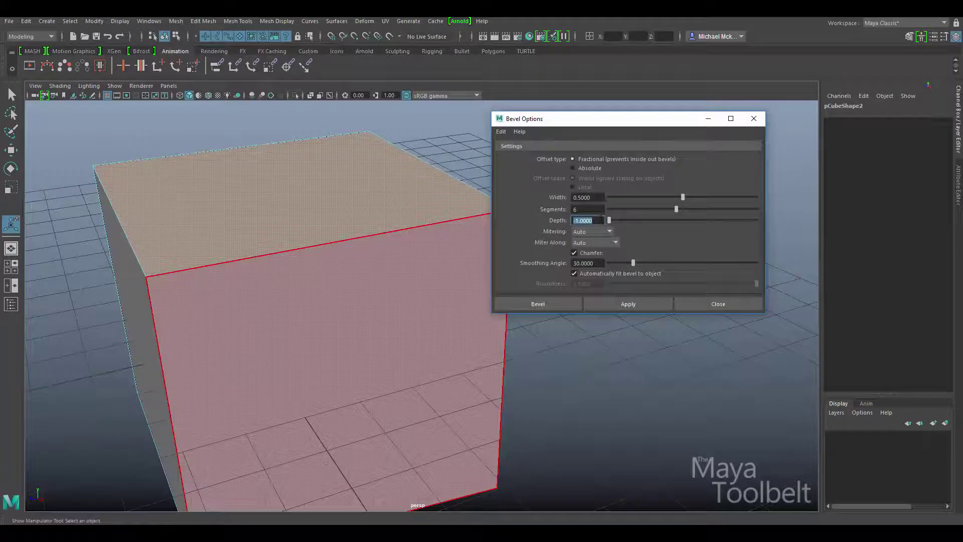
pyautogui.write('1')
pyautogui.press('Return')
# Step: Confirm 4 bevel segments and review the Mitering mode choices
pyautogui.press('Return')
pyautogui.keyDown('alt'); pyautogui.moveTo(371, 246); pyautogui.dragTo(303, 286); pyautogui.keyUp('alt')
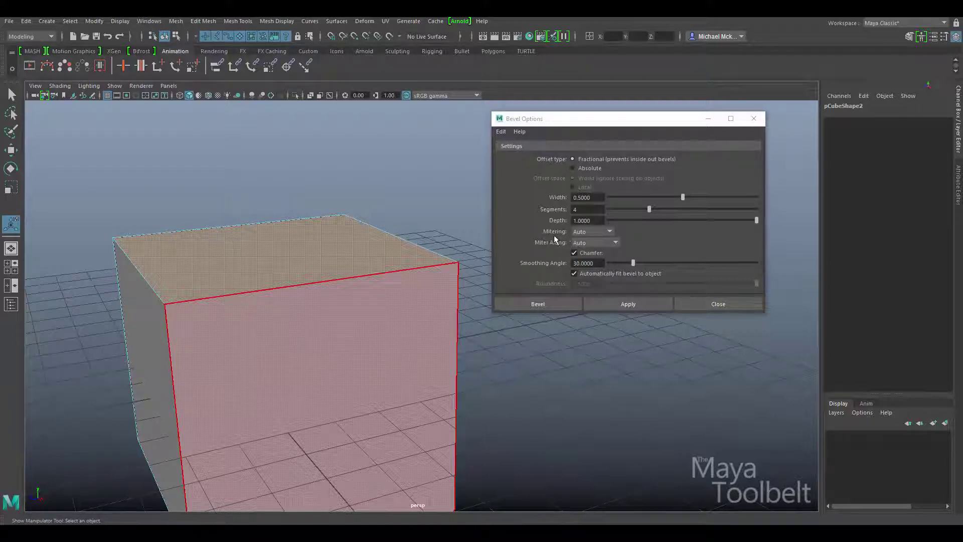
pyautogui.click(610, 231)
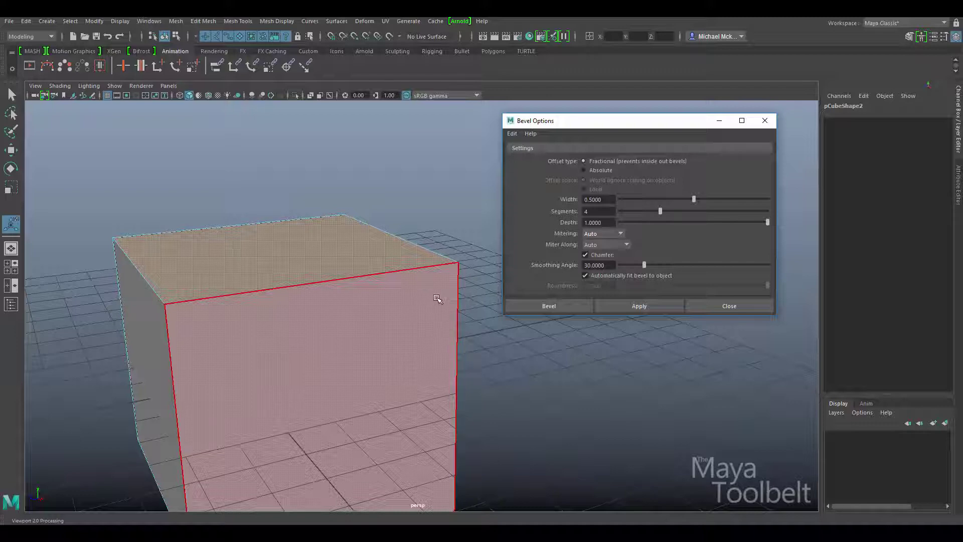
# Step: Delete the test cube and begin creating a new polygon cube
pyautogui.keyDown('alt'); pyautogui.moveTo(445, 279); pyautogui.dragTo(361, 280); pyautogui.keyUp('alt')
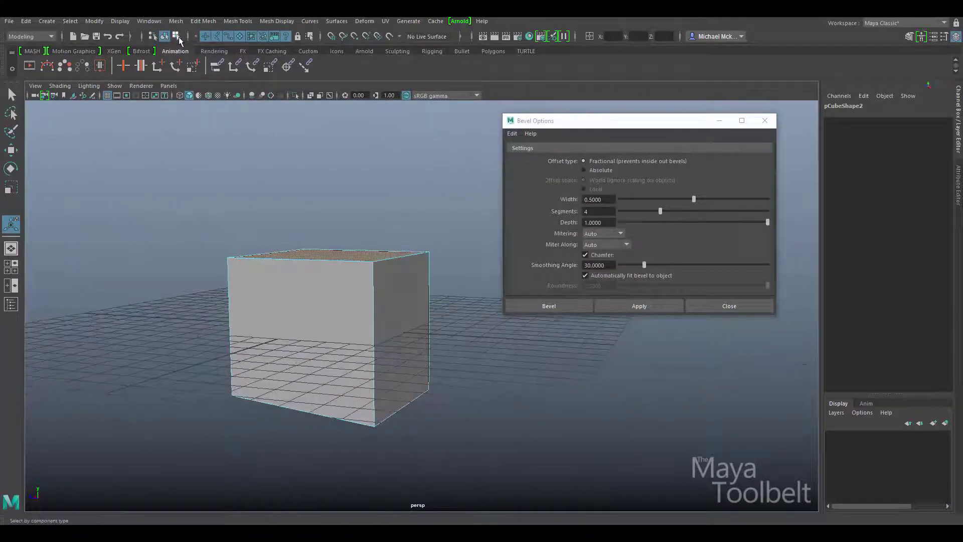
pyautogui.click(375, 250)
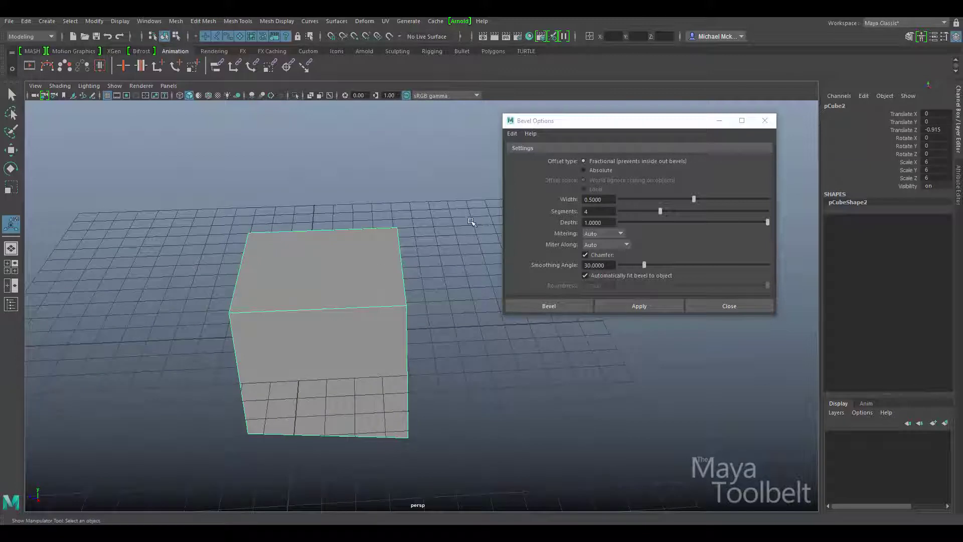
pyautogui.press('Delete')
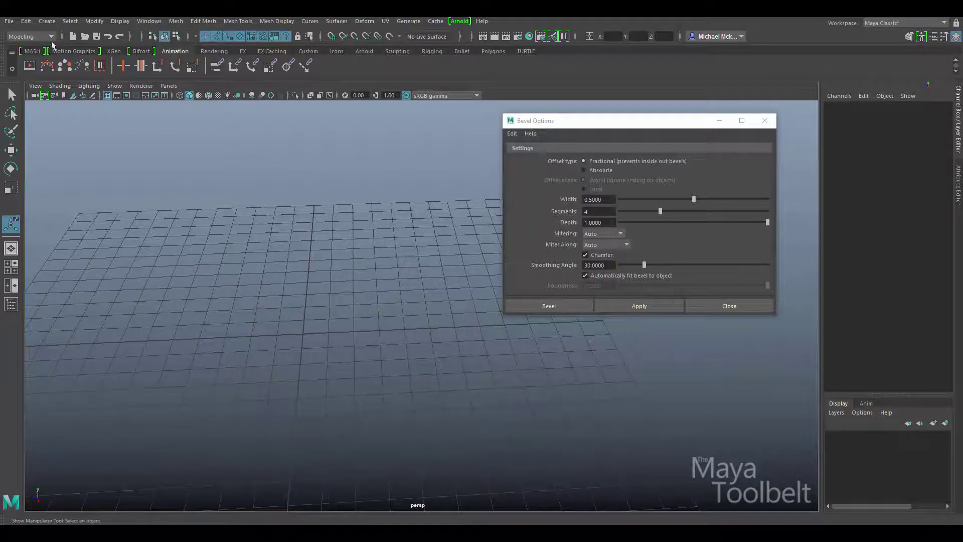
pyautogui.click(47, 21)
pyautogui.moveTo(100, 58)
pyautogui.click(200, 88)
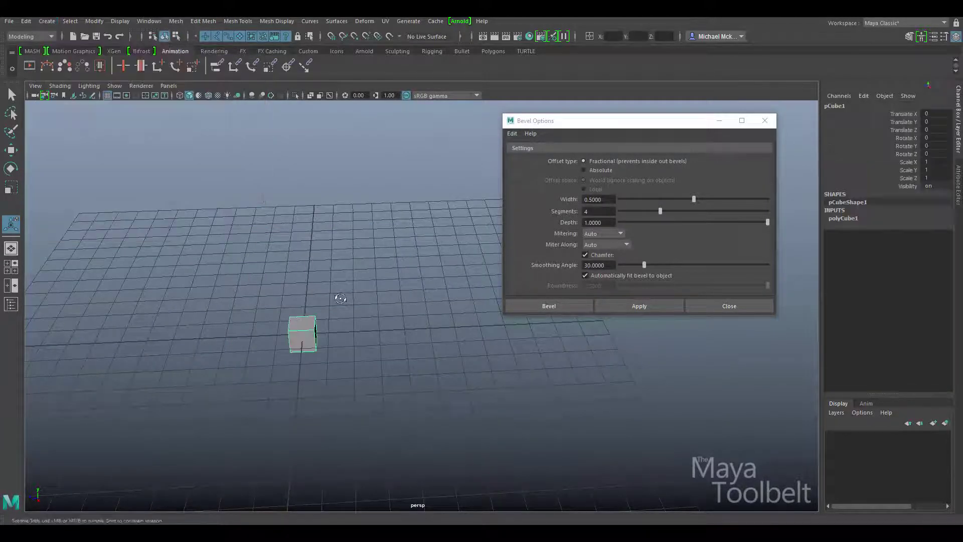
pyautogui.scroll(5, 340, 298)
pyautogui.press('w')
pyautogui.moveTo(221, 172); pyautogui.dragTo(221, 151, button='right')
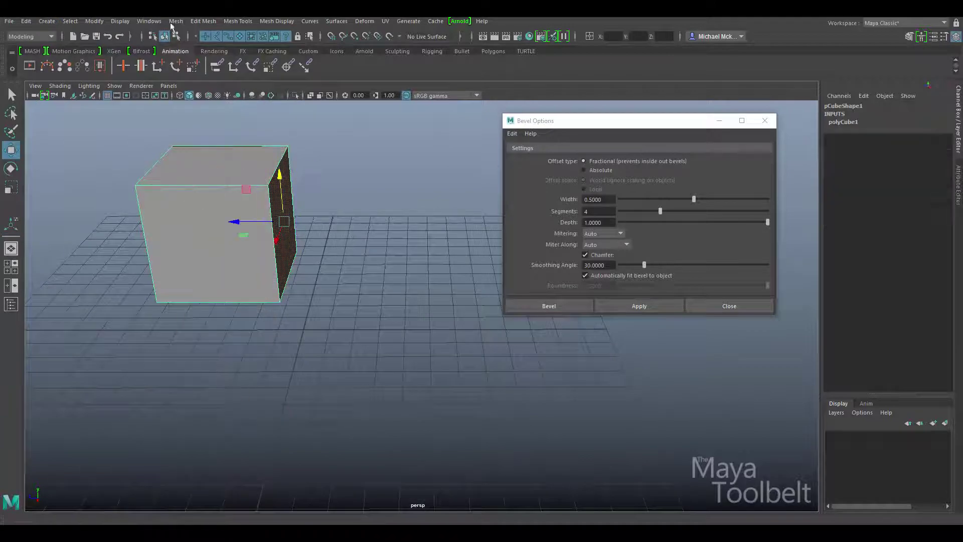
pyautogui.click(203, 21)
pyautogui.click(226, 88)
pyautogui.moveTo(322, 220); pyautogui.dragTo(441, 221)
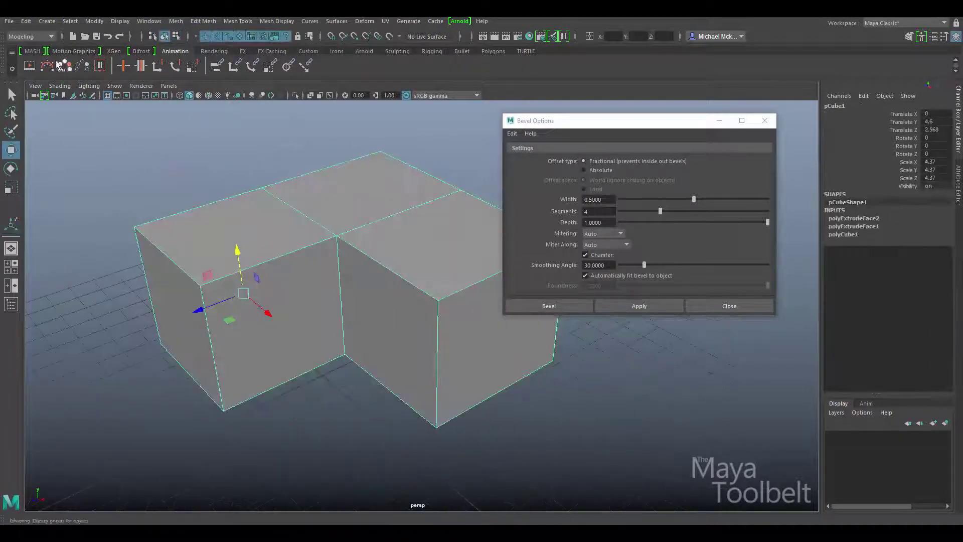
pyautogui.click(26, 21)
pyautogui.moveTo(94, 143)
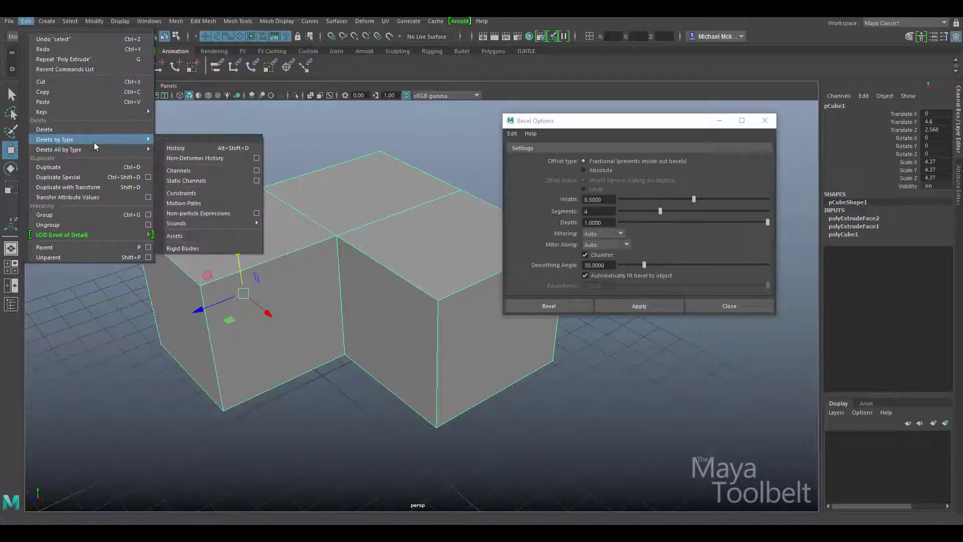
pyautogui.click(191, 147)
pyautogui.keyDown('alt'); pyautogui.moveTo(371, 238); pyautogui.dragTo(318, 206); pyautogui.keyUp('alt')
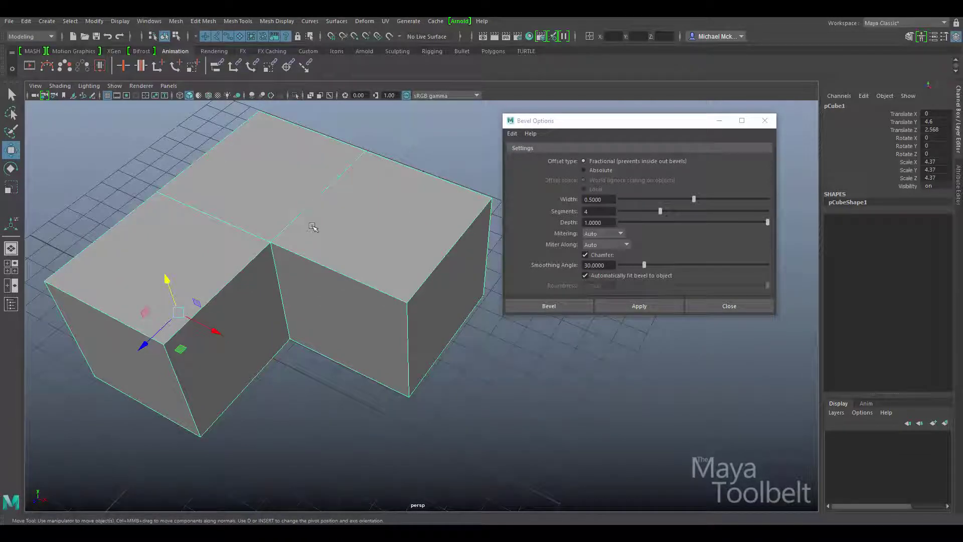
pyautogui.keyDown('alt'); pyautogui.moveTo(333, 236); pyautogui.dragTo(314, 200); pyautogui.keyUp('alt')
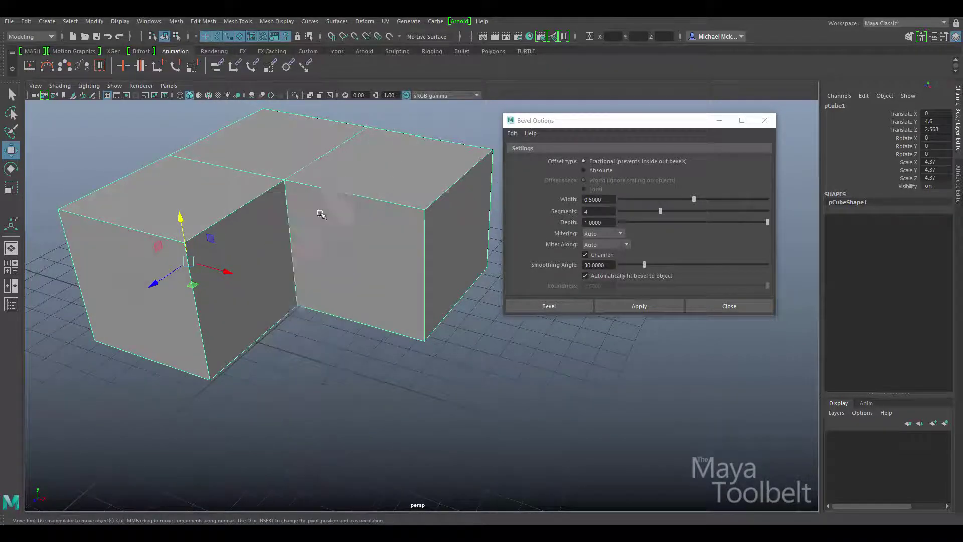
pyautogui.click(305, 216)
pyautogui.click(305, 216)
pyautogui.keyDown('shift'); pyautogui.click(263, 236); pyautogui.keyUp('shift')
# Step: Check the inner-corner face selection from two angles and keep Miter Along at Auto
pyautogui.moveTo(339, 277)
pyautogui.keyDown('alt'); pyautogui.mouseDown()
pyautogui.moveTo(320, 274)
pyautogui.moveTo(351, 262)
pyautogui.mouseUp(); pyautogui.keyUp('alt')
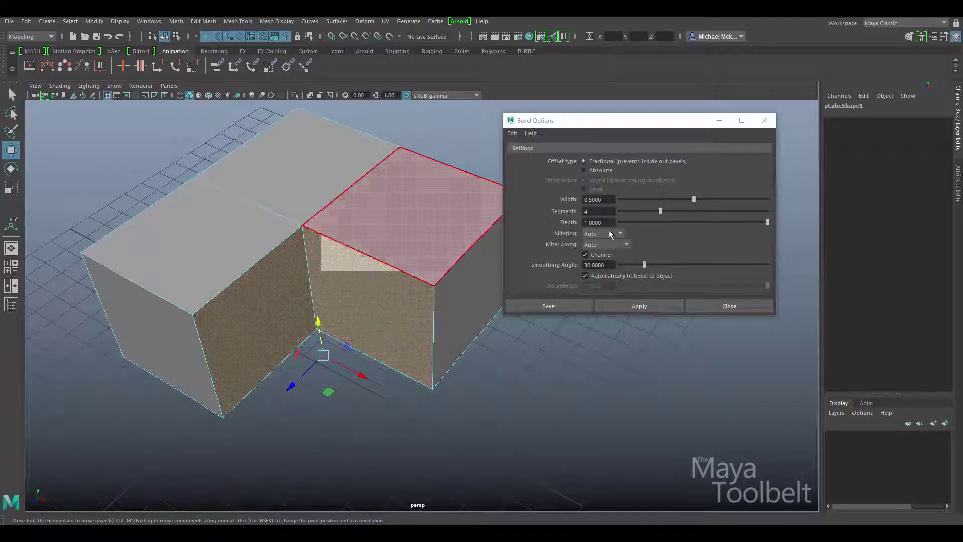
pyautogui.moveTo(333, 210)
pyautogui.keyDown('alt'); pyautogui.mouseDown()
pyautogui.moveTo(370, 205)
pyautogui.moveTo(299, 204)
pyautogui.moveTo(324, 207)
pyautogui.mouseUp(); pyautogui.keyUp('alt')
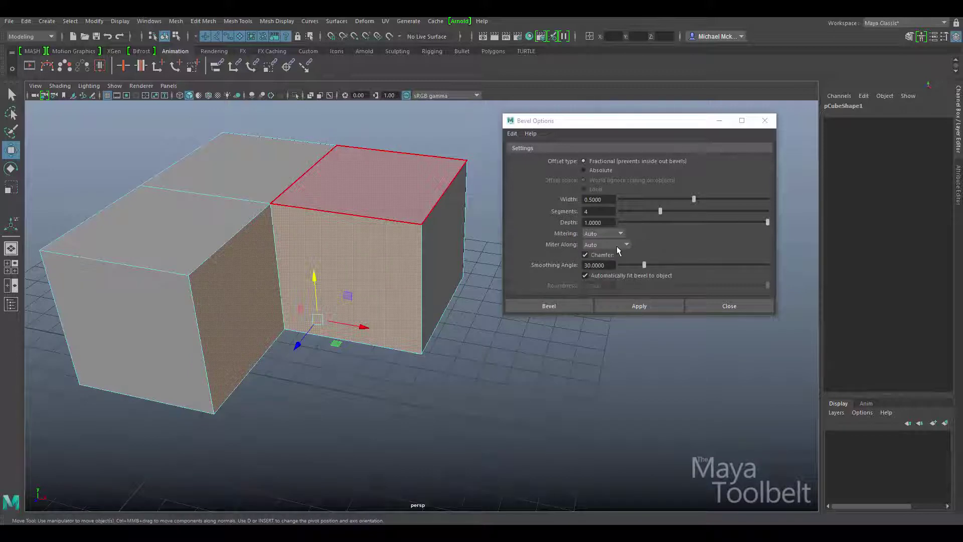
pyautogui.click(618, 244)
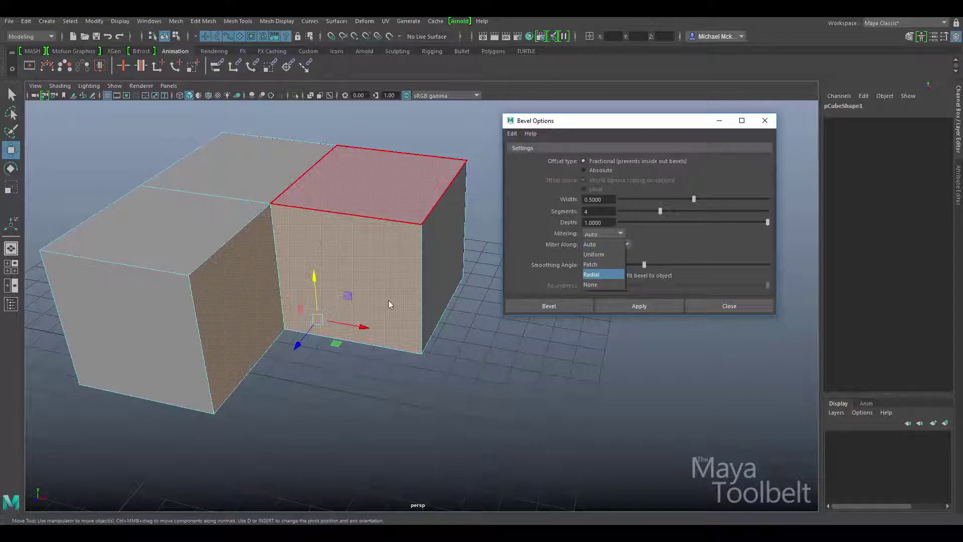
pyautogui.click(695, 246)
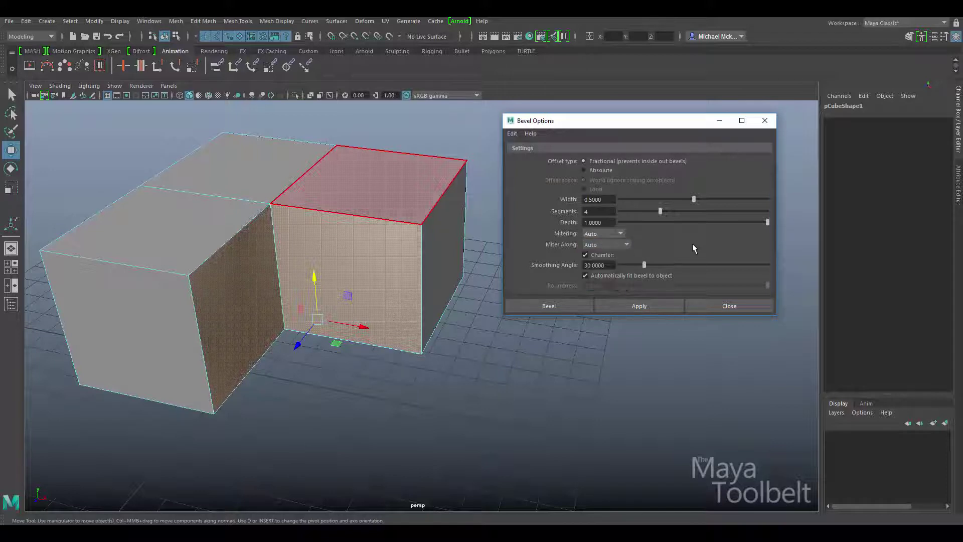
# Step: Bevel the selected inner-corner faces with 4 segments and Auto mitering
pyautogui.click(660, 304)
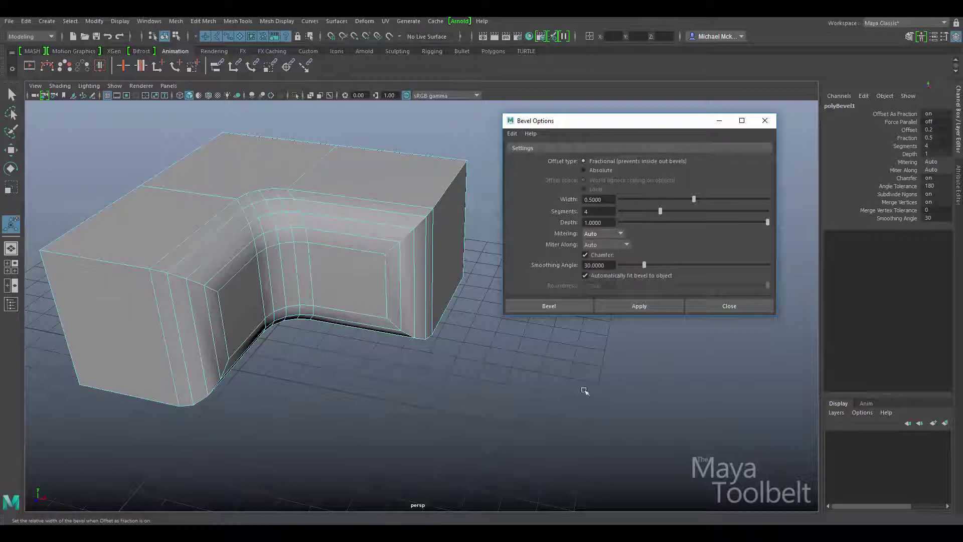
pyautogui.keyDown('alt'); pyautogui.moveTo(585, 389); pyautogui.dragTo(517, 140); pyautogui.keyUp('alt')
pyautogui.click(719, 121)
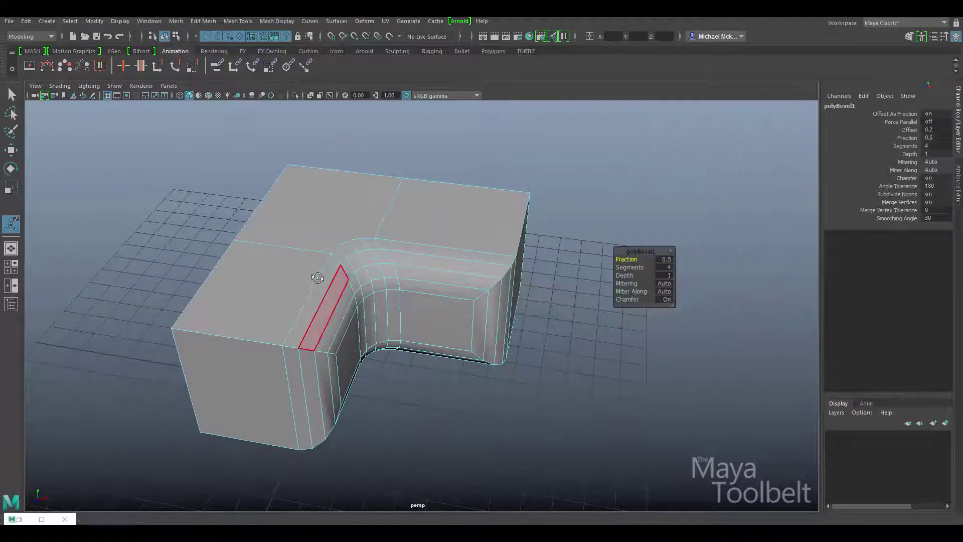
pyautogui.keyDown('alt'); pyautogui.moveTo(324, 301); pyautogui.dragTo(502, 251); pyautogui.keyUp('alt')
pyautogui.scroll(3, 634, 187)
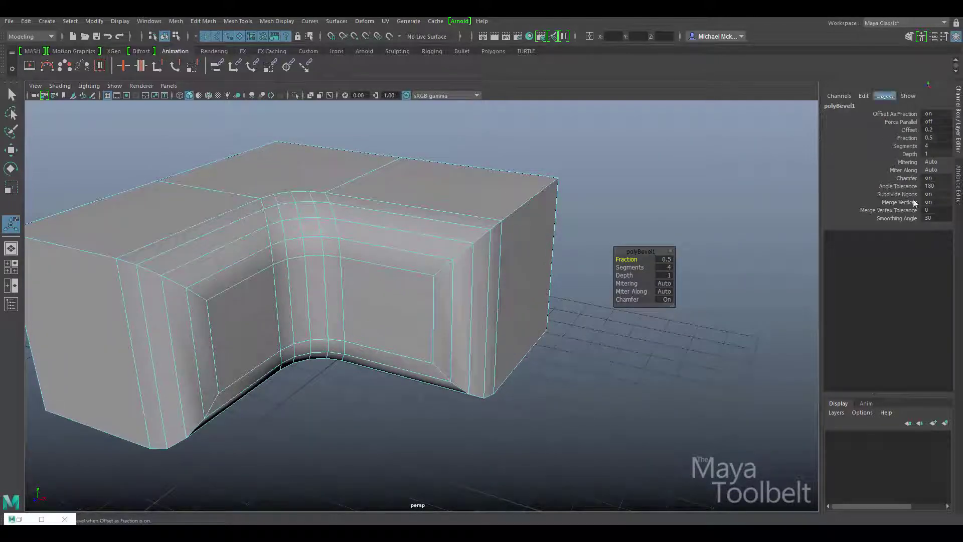
# Step: Open the Mitering dropdown on polyBevel1 in the Channel Box
pyautogui.click(908, 162)
pyautogui.click(915, 170)
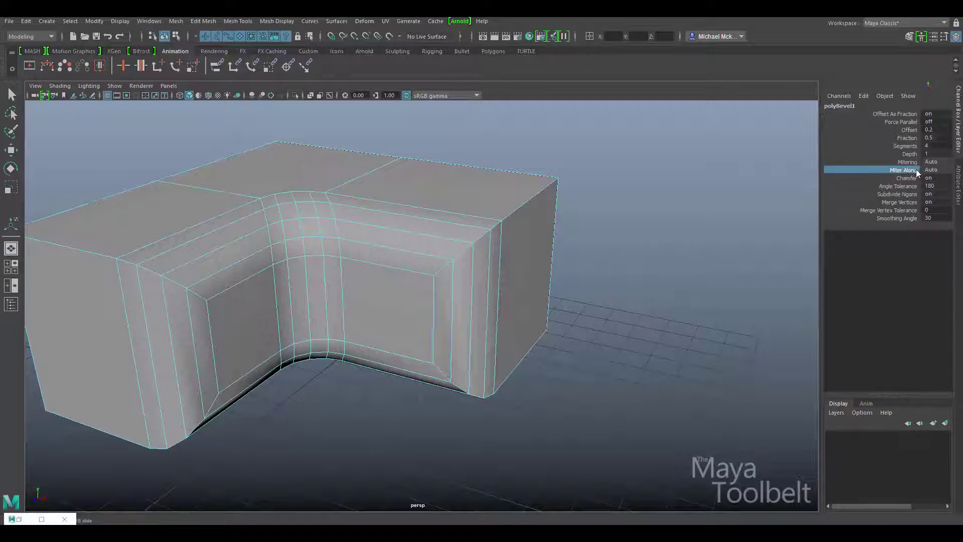
pyautogui.click(940, 162)
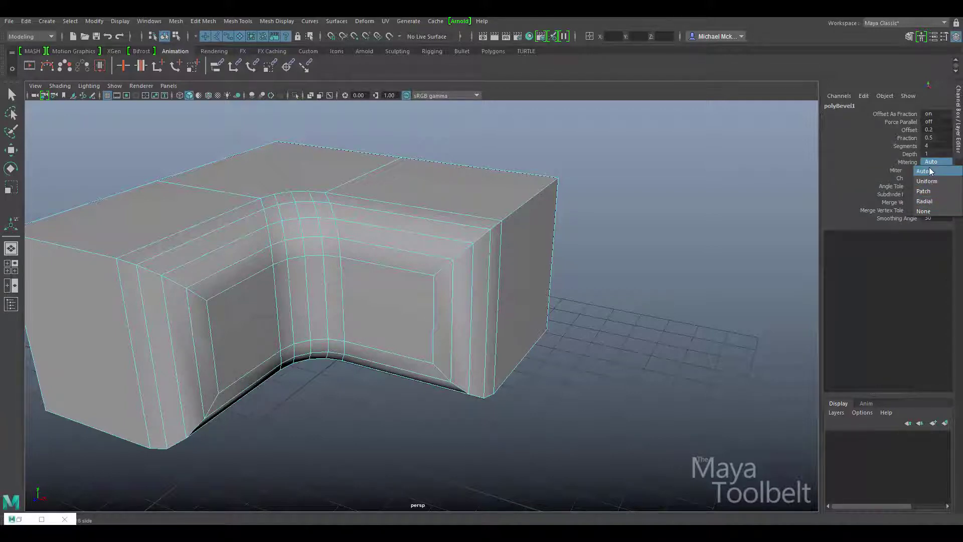
pyautogui.click(938, 170)
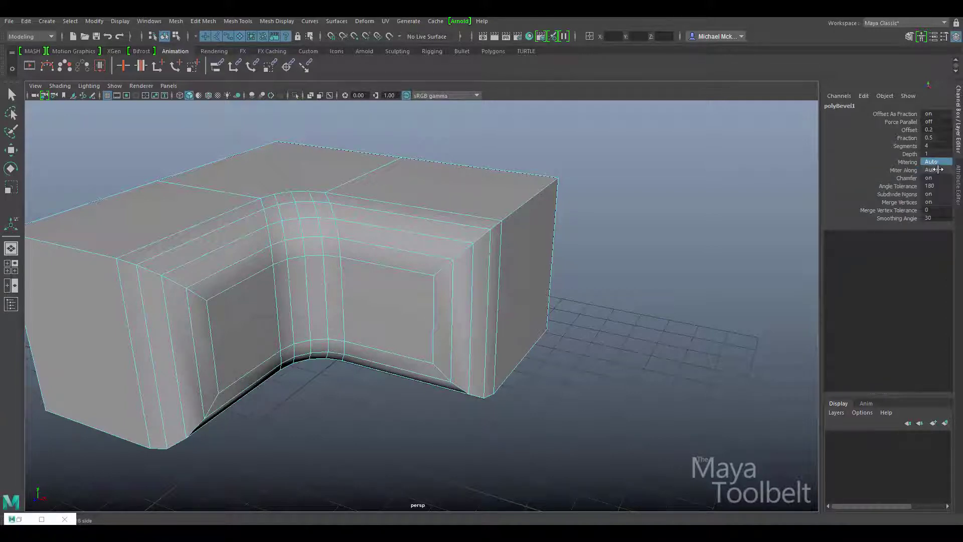
pyautogui.click(943, 161)
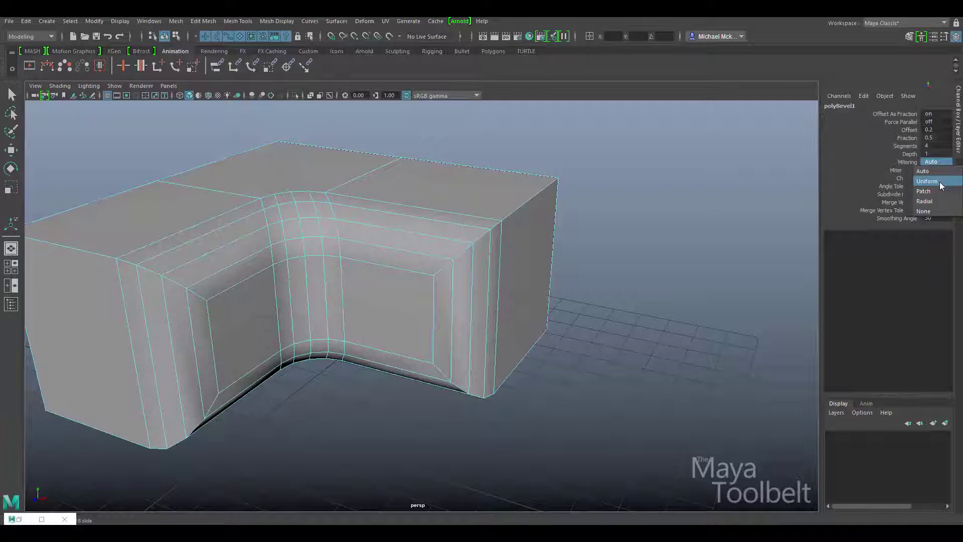
# Step: Set polyBevel1 Mitering to Uniform, switch to Object Mode, and orbit to inspect the corner
pyautogui.click(939, 181)
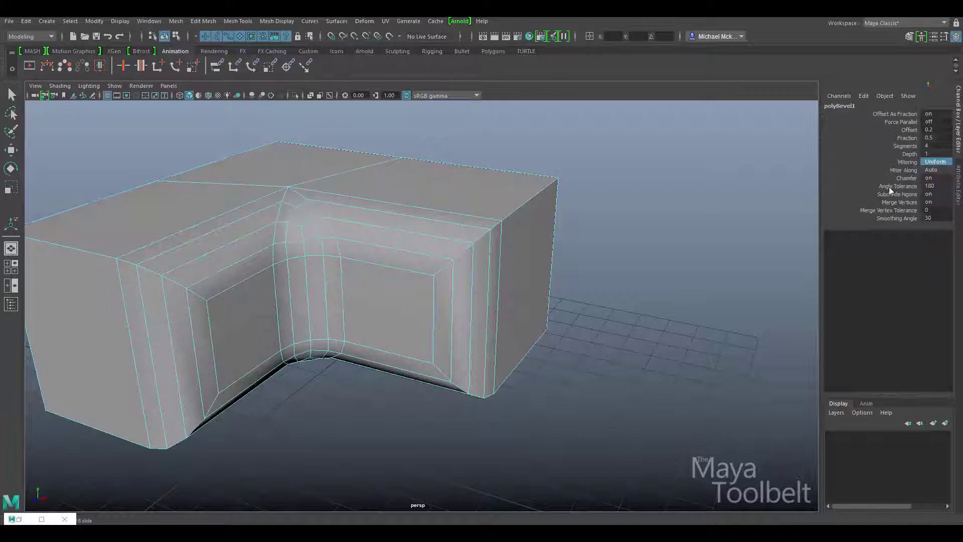
pyautogui.keyDown('alt'); pyautogui.moveTo(351, 234); pyautogui.dragTo(490, 261); pyautogui.keyUp('alt')
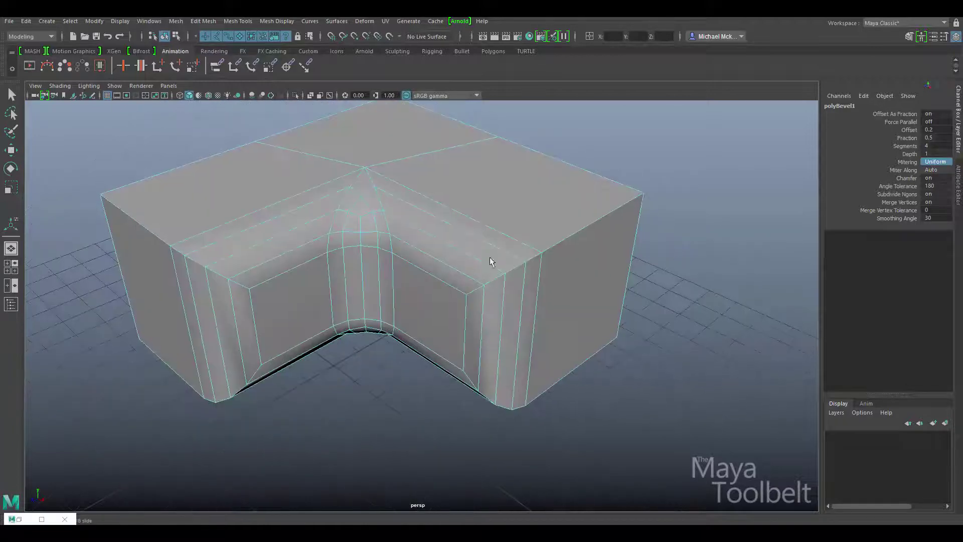
pyautogui.moveTo(404, 211); pyautogui.dragTo(424, 196, button='right')
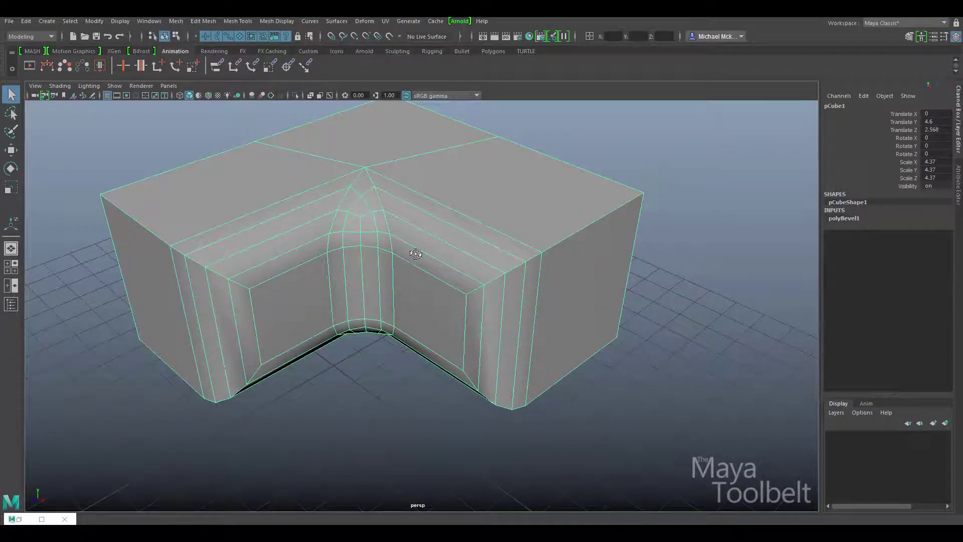
pyautogui.keyDown('alt'); pyautogui.moveTo(415, 254); pyautogui.dragTo(384, 229); pyautogui.keyUp('alt')
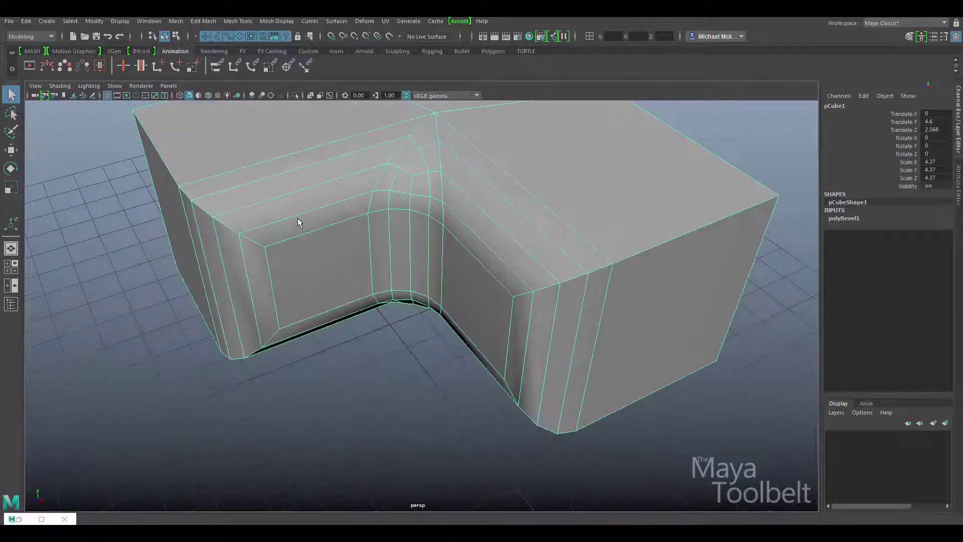
pyautogui.keyDown('alt'); pyautogui.moveTo(478, 210); pyautogui.dragTo(431, 252); pyautogui.keyUp('alt')
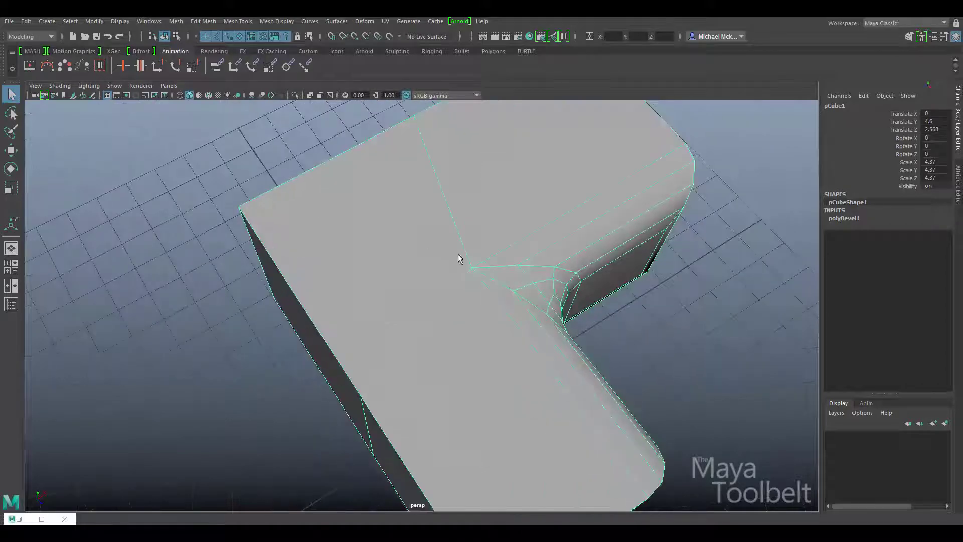
pyautogui.keyDown('alt'); pyautogui.moveTo(461, 307); pyautogui.dragTo(431, 277); pyautogui.keyUp('alt')
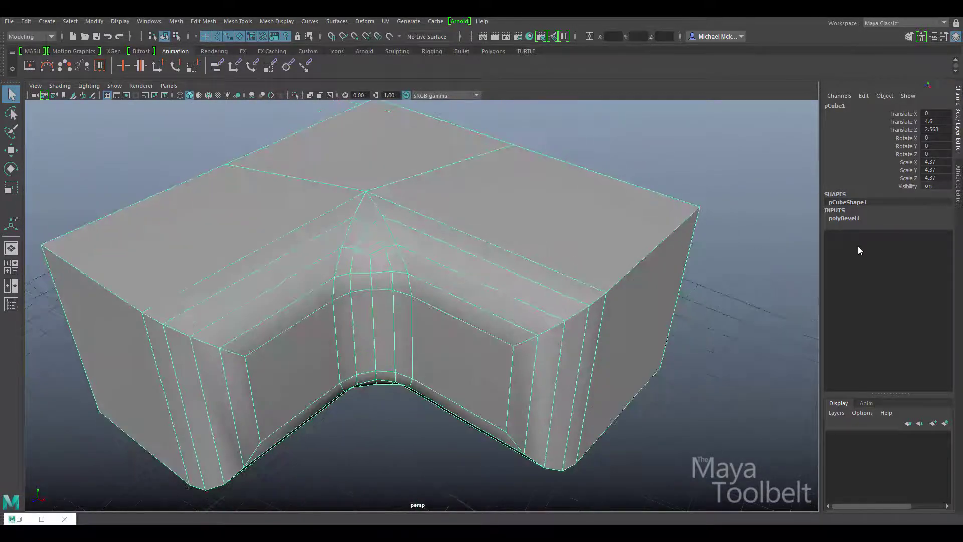
# Step: Expand polyBevel1 and set its Mitering to Patch, orbiting to view the corner
pyautogui.click(855, 219)
pyautogui.click(935, 275)
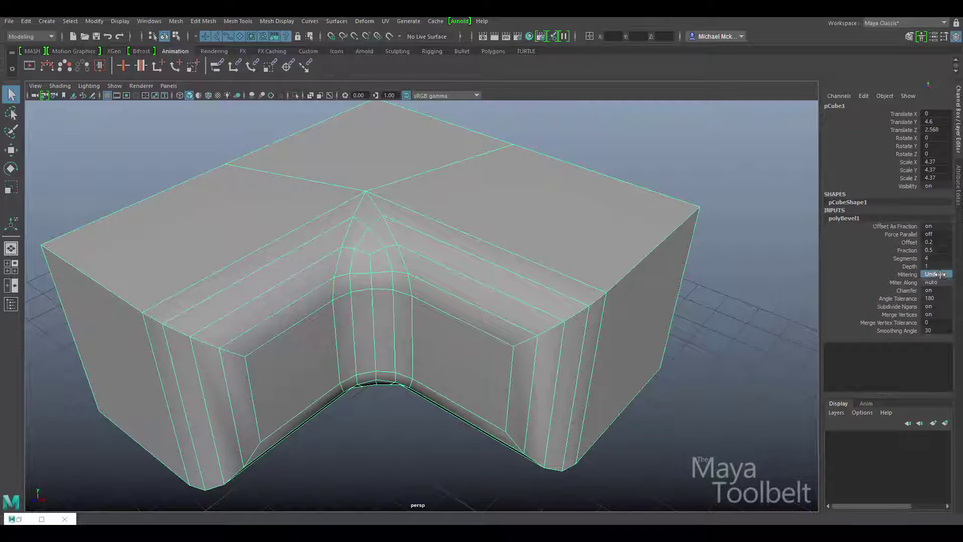
pyautogui.click(928, 303)
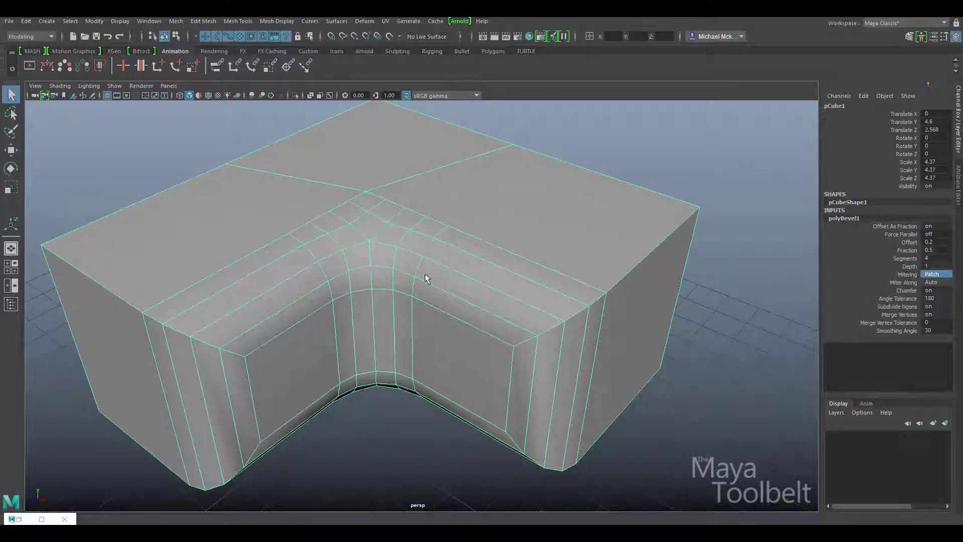
pyautogui.keyDown('alt'); pyautogui.moveTo(450, 301); pyautogui.dragTo(313, 250); pyautogui.keyUp('alt')
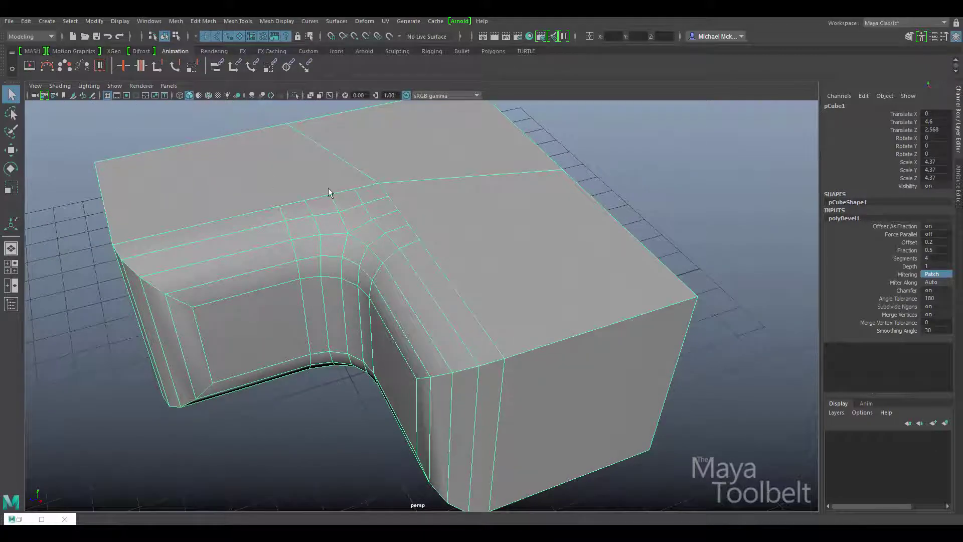
pyautogui.keyDown('alt'); pyautogui.moveTo(430, 239); pyautogui.dragTo(371, 211); pyautogui.keyUp('alt')
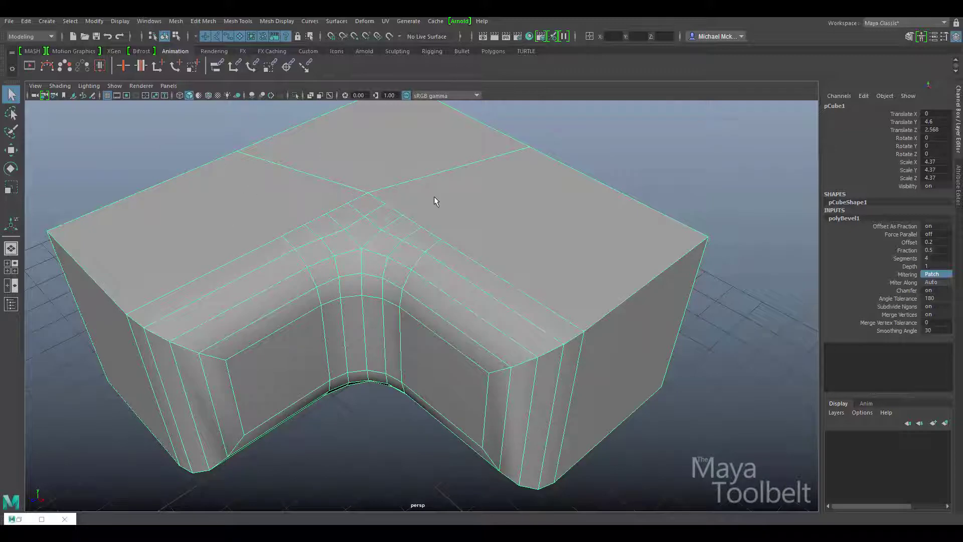
pyautogui.keyDown('alt'); pyautogui.moveTo(503, 210); pyautogui.dragTo(612, 211); pyautogui.keyUp('alt')
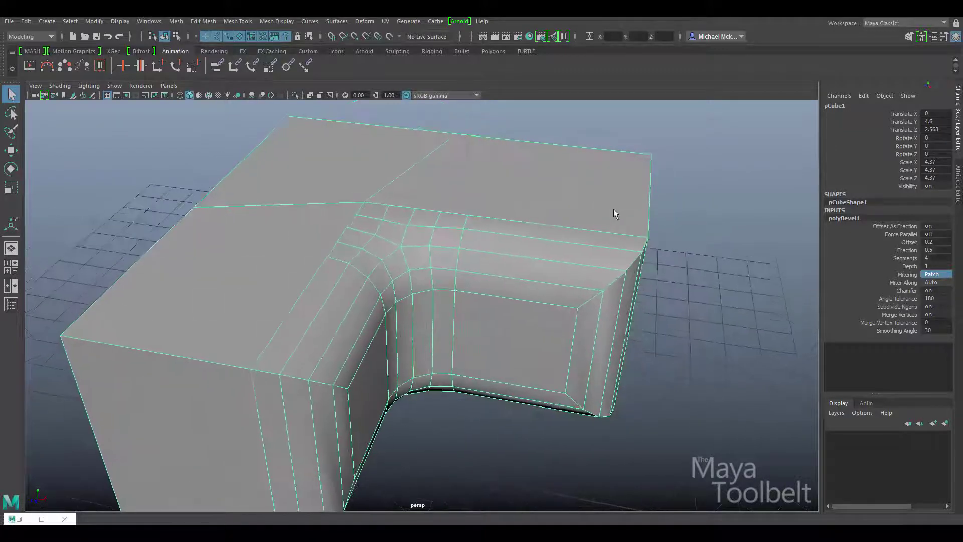
# Step: Switch Mitering to Uniform, then back to Patch, comparing the corner from several angles
pyautogui.click(934, 274)
pyautogui.click(934, 290)
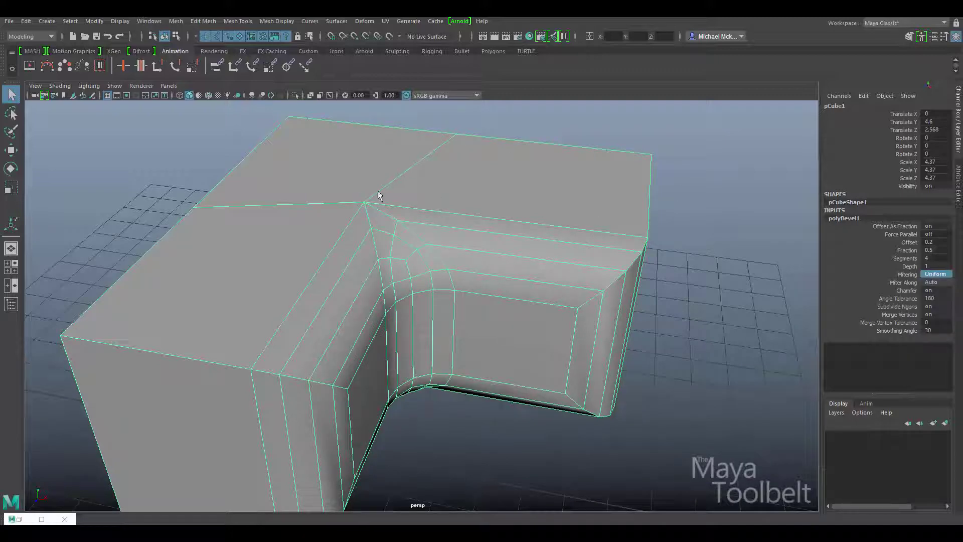
pyautogui.keyDown('alt'); pyautogui.moveTo(303, 235); pyautogui.dragTo(426, 245); pyautogui.keyUp('alt')
pyautogui.click(936, 275)
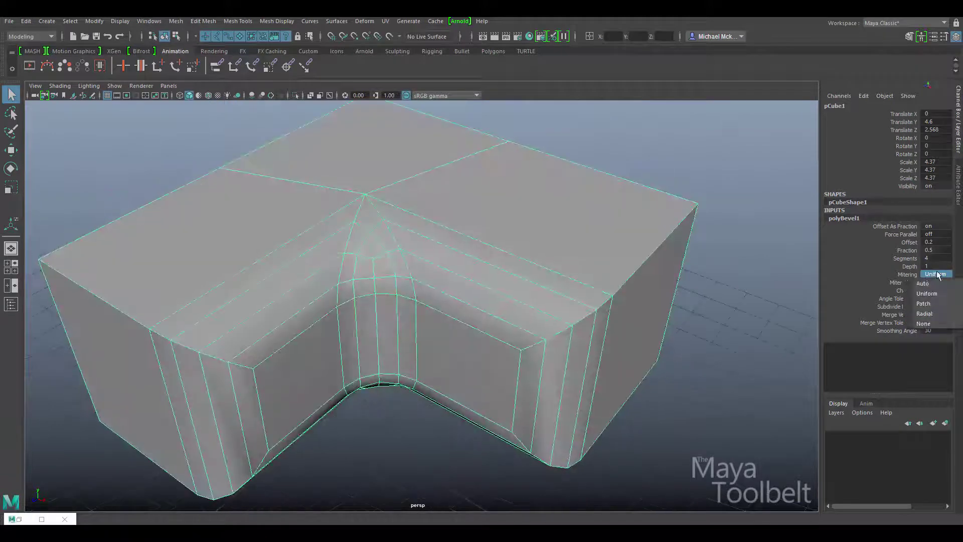
pyautogui.click(935, 300)
pyautogui.keyDown('alt'); pyautogui.moveTo(447, 209); pyautogui.dragTo(412, 284); pyautogui.keyUp('alt')
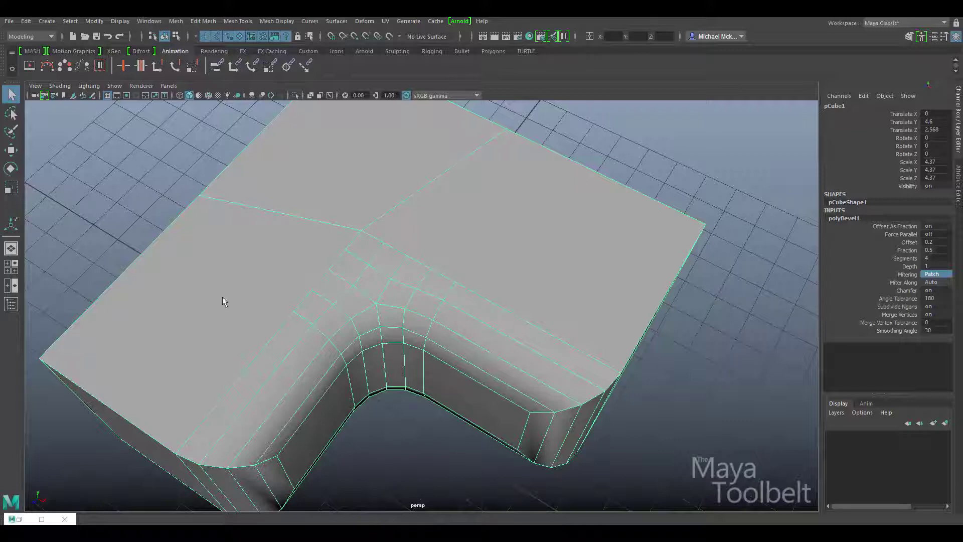
pyautogui.keyDown('alt'); pyautogui.moveTo(552, 212); pyautogui.dragTo(626, 180); pyautogui.keyUp('alt')
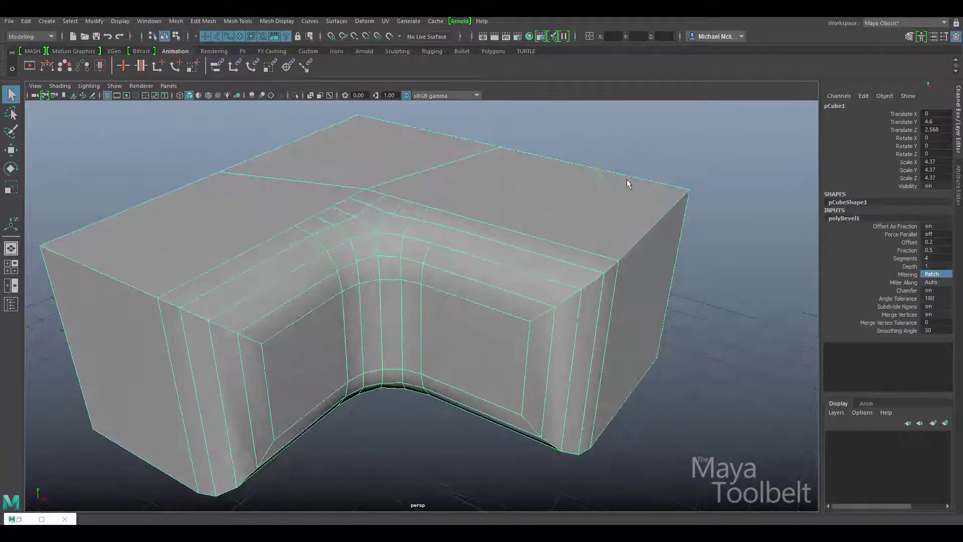
pyautogui.click(934, 274)
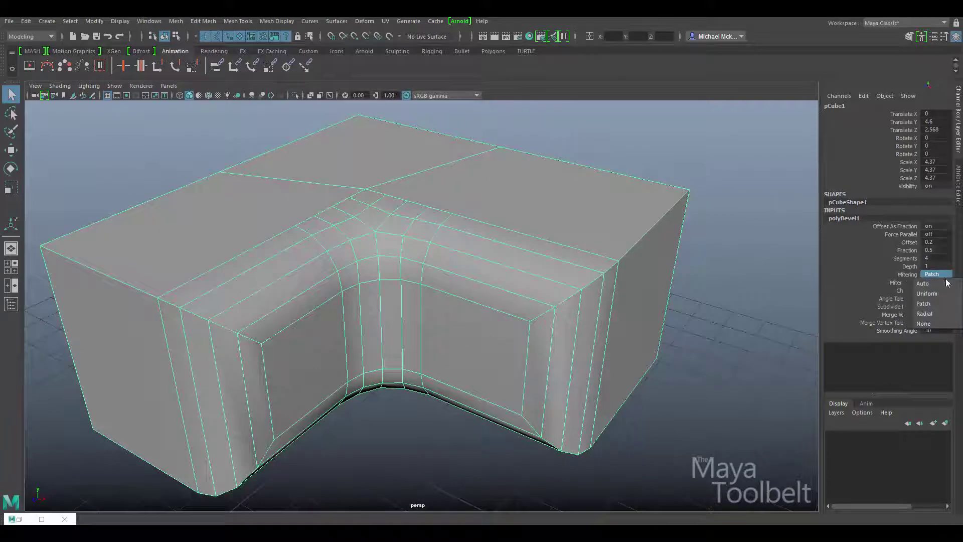
pyautogui.click(935, 313)
pyautogui.scroll(5, 537, 272)
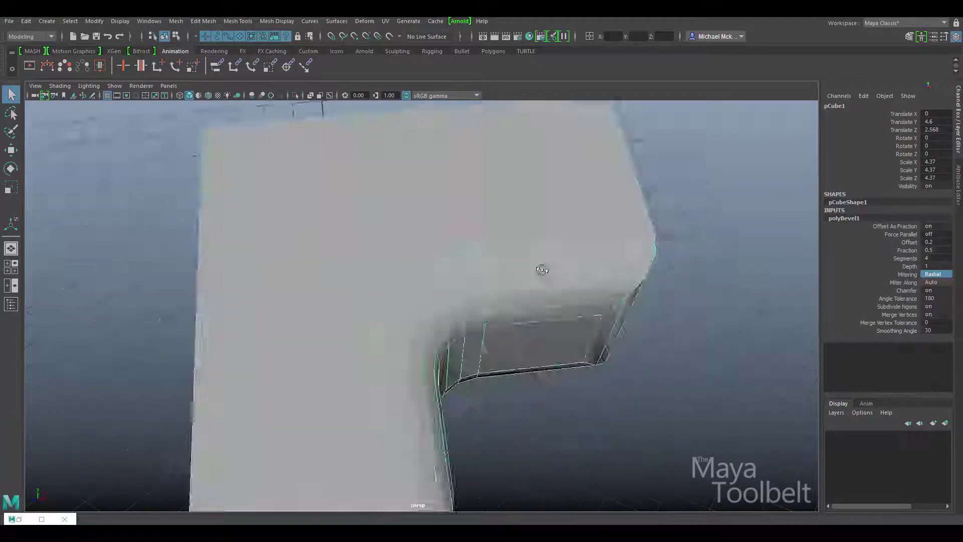
pyautogui.keyDown('alt'); pyautogui.moveTo(537, 273); pyautogui.dragTo(602, 310); pyautogui.keyUp('alt')
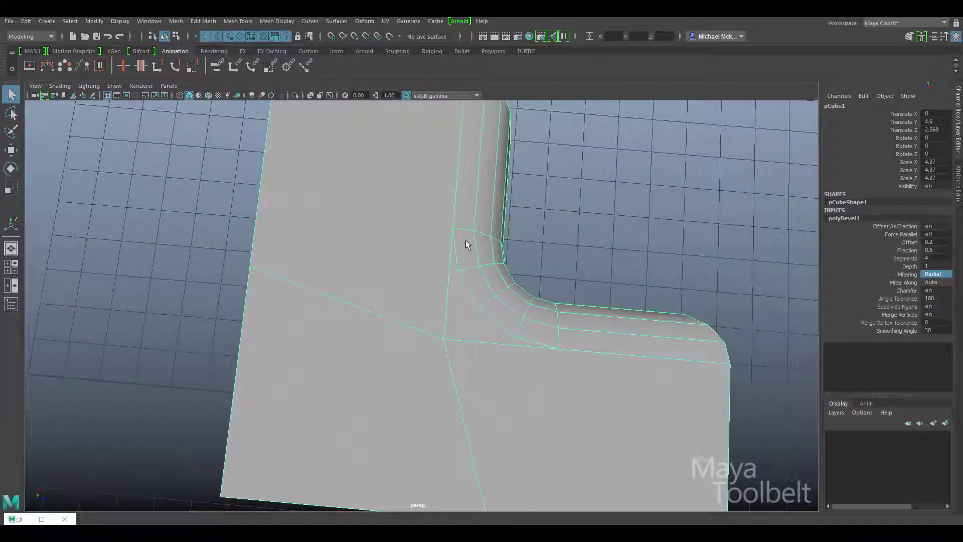
pyautogui.scroll(-4, 533, 324)
pyautogui.keyDown('alt'); pyautogui.moveTo(533, 323); pyautogui.dragTo(443, 240); pyautogui.keyUp('alt')
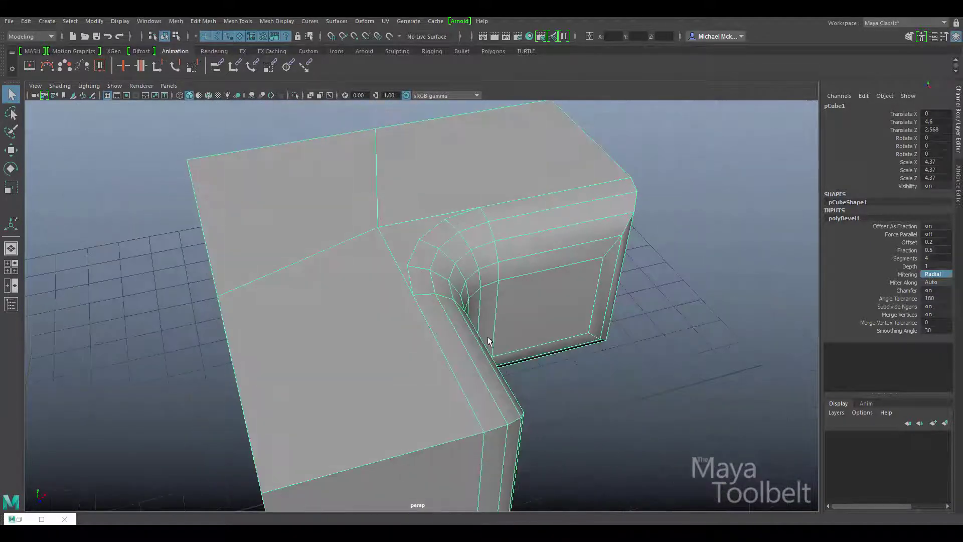
pyautogui.keyDown('alt'); pyautogui.moveTo(489, 341); pyautogui.dragTo(412, 307); pyautogui.keyUp('alt')
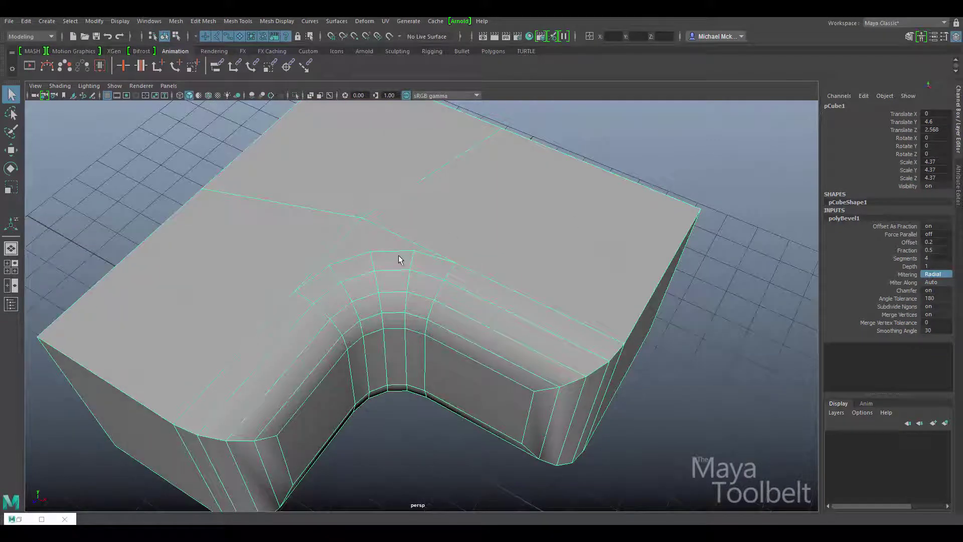
pyautogui.keyDown('alt'); pyautogui.moveTo(458, 262); pyautogui.dragTo(471, 323); pyautogui.keyUp('alt')
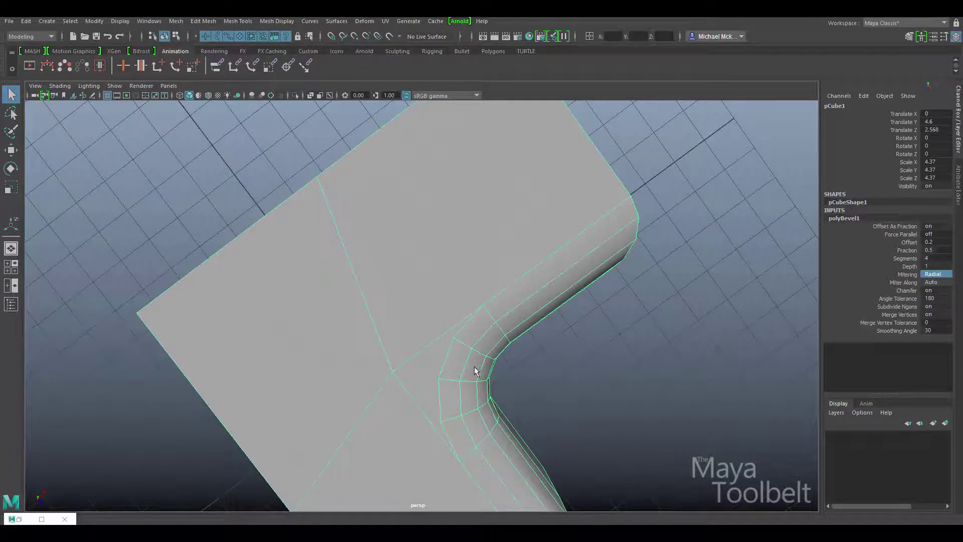
pyautogui.keyDown('alt'); pyautogui.moveTo(474, 370); pyautogui.dragTo(486, 350); pyautogui.keyUp('alt')
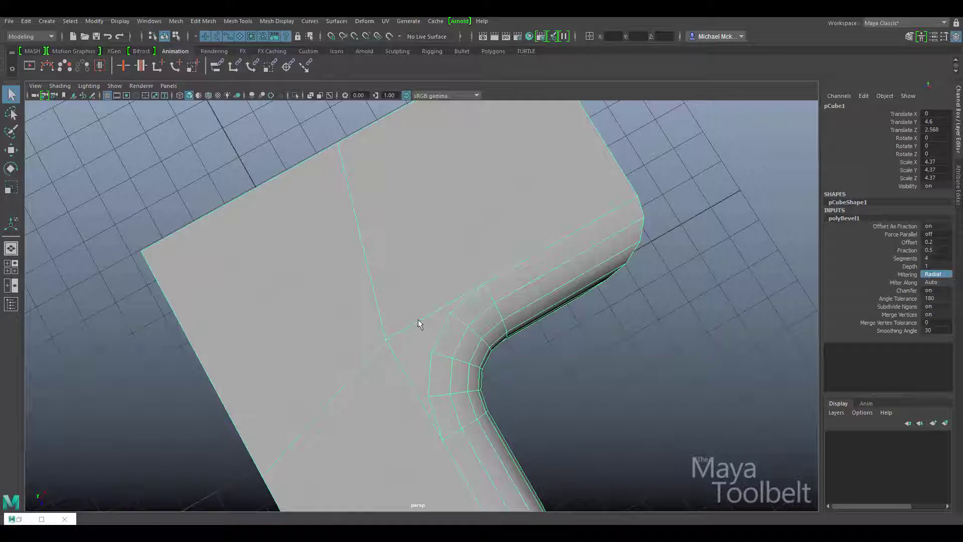
pyautogui.keyDown('alt'); pyautogui.moveTo(465, 359); pyautogui.dragTo(472, 276); pyautogui.keyUp('alt')
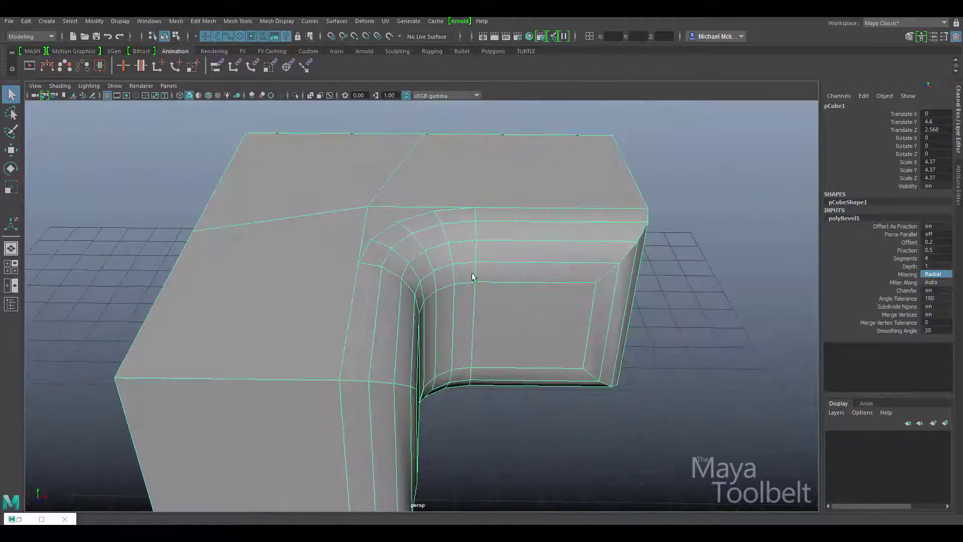
# Step: Set the bevel's Mitering to None, then Auto, orbiting to inspect each corner
pyautogui.click(933, 274)
pyautogui.click(935, 325)
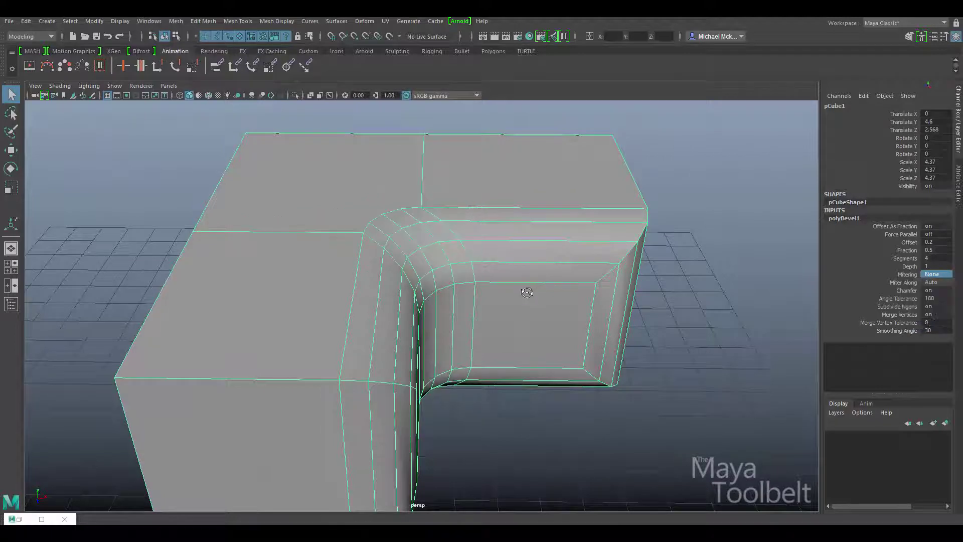
pyautogui.keyDown('alt'); pyautogui.moveTo(527, 292); pyautogui.dragTo(502, 300); pyautogui.keyUp('alt')
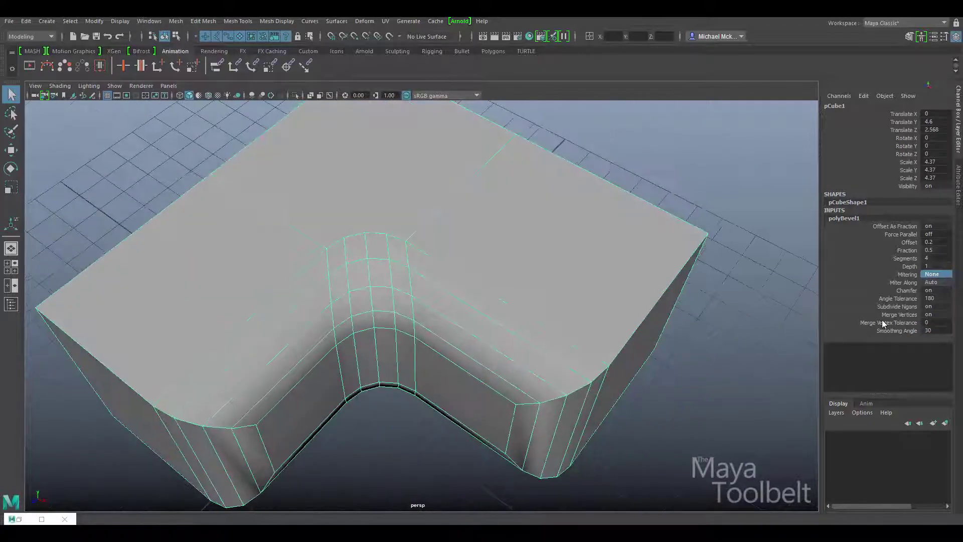
pyautogui.click(934, 275)
pyautogui.click(931, 278)
pyautogui.keyDown('alt'); pyautogui.moveTo(486, 287); pyautogui.dragTo(526, 278); pyautogui.keyUp('alt')
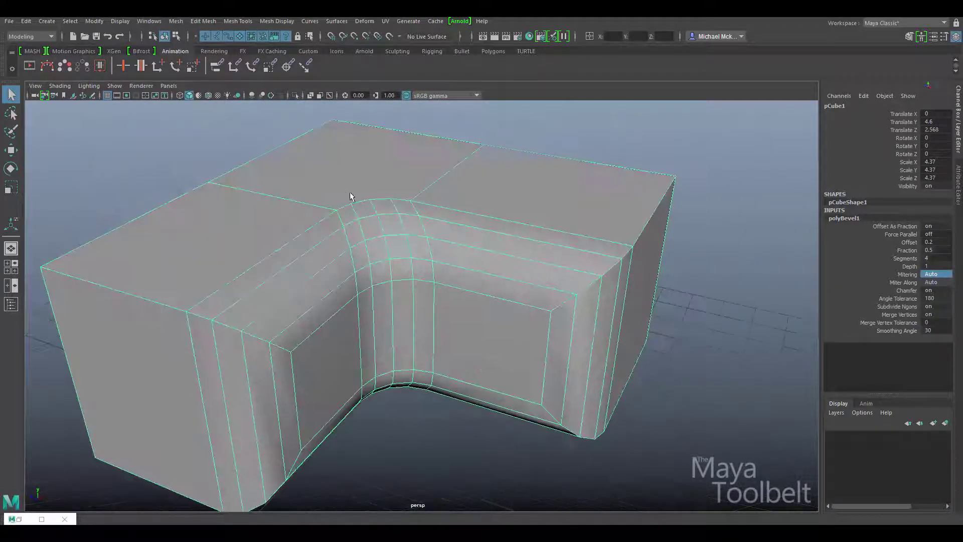
pyautogui.keyDown('alt'); pyautogui.moveTo(432, 226); pyautogui.dragTo(310, 216); pyautogui.keyUp('alt')
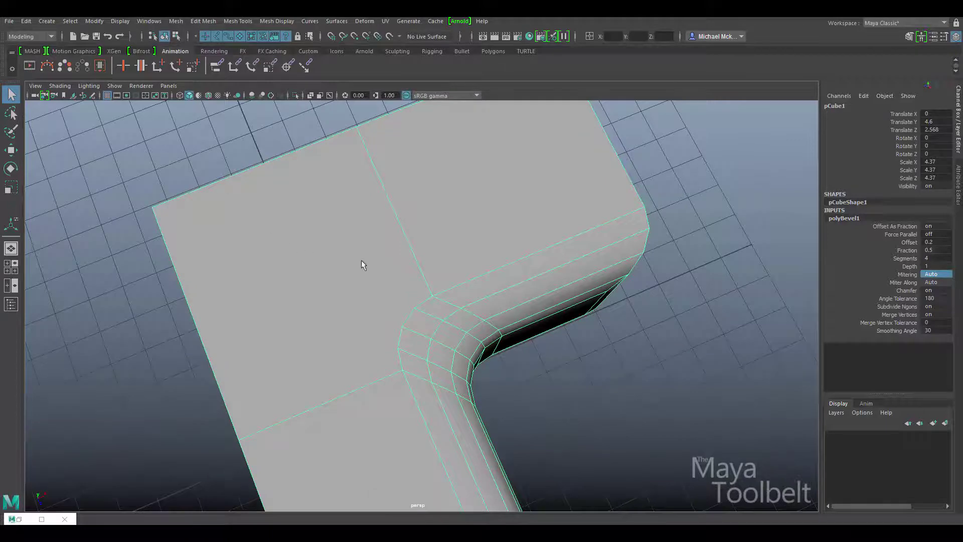
pyautogui.keyDown('alt'); pyautogui.moveTo(363, 265); pyautogui.dragTo(358, 196); pyautogui.keyUp('alt')
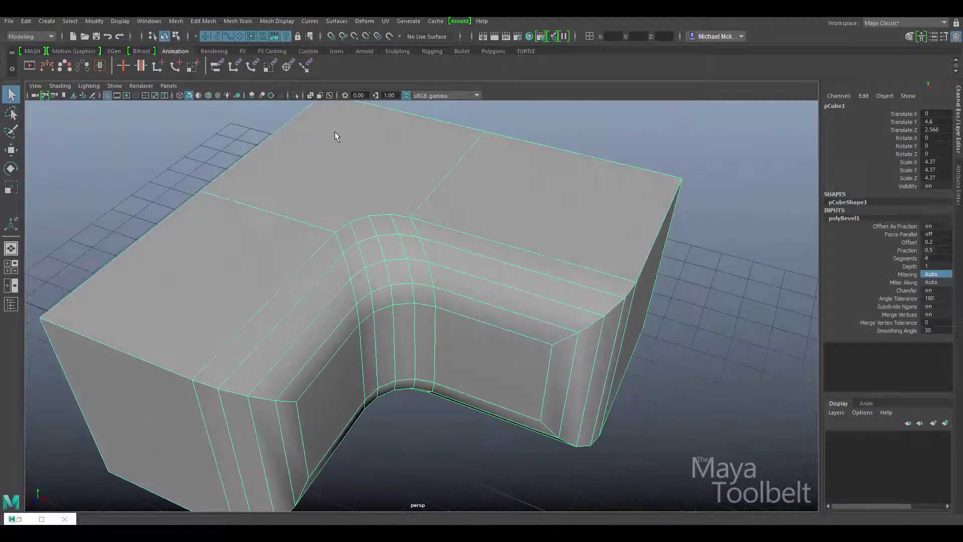
pyautogui.keyDown('alt'); pyautogui.moveTo(453, 224); pyautogui.dragTo(501, 351); pyautogui.keyUp('alt')
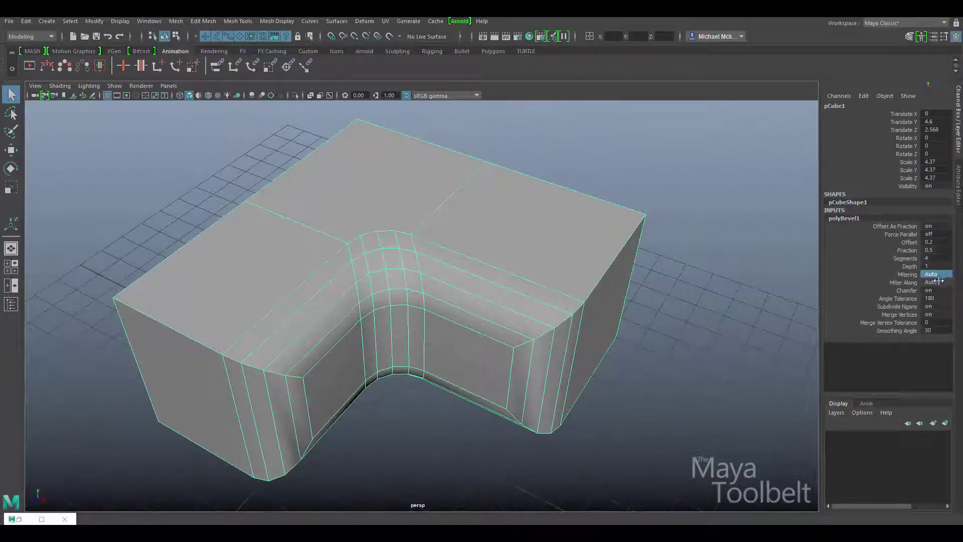
# Step: Check the Miter Along choices without changing them, then set Mitering back to None
pyautogui.click(938, 282)
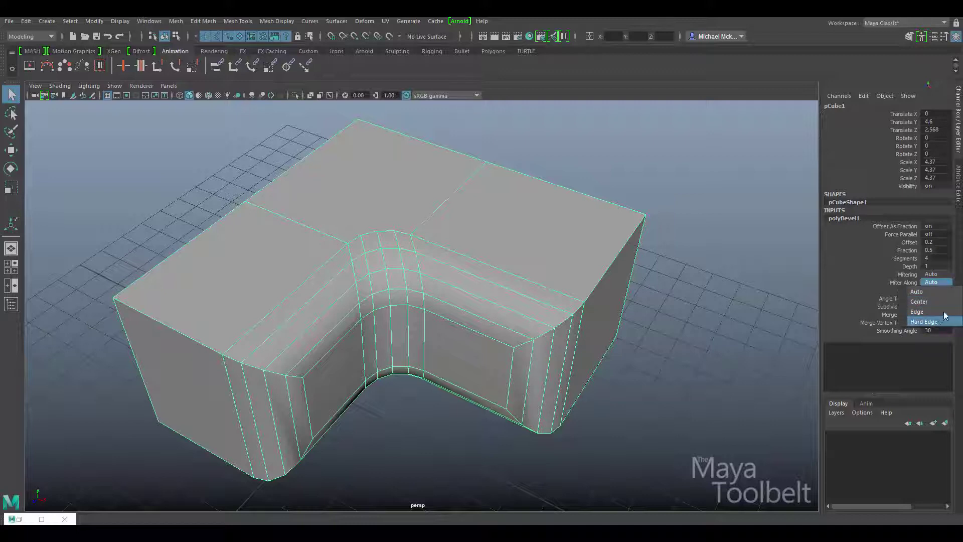
pyautogui.click(932, 274)
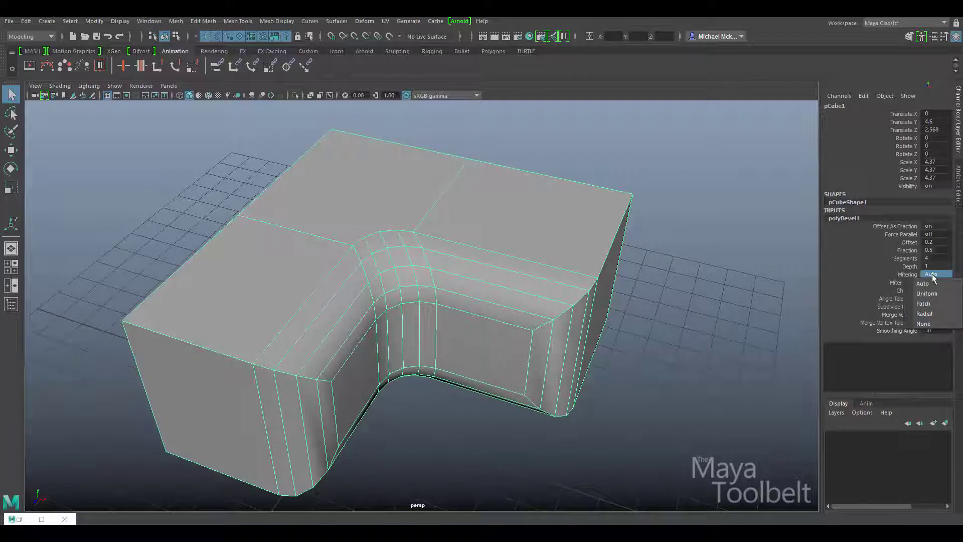
pyautogui.click(898, 283)
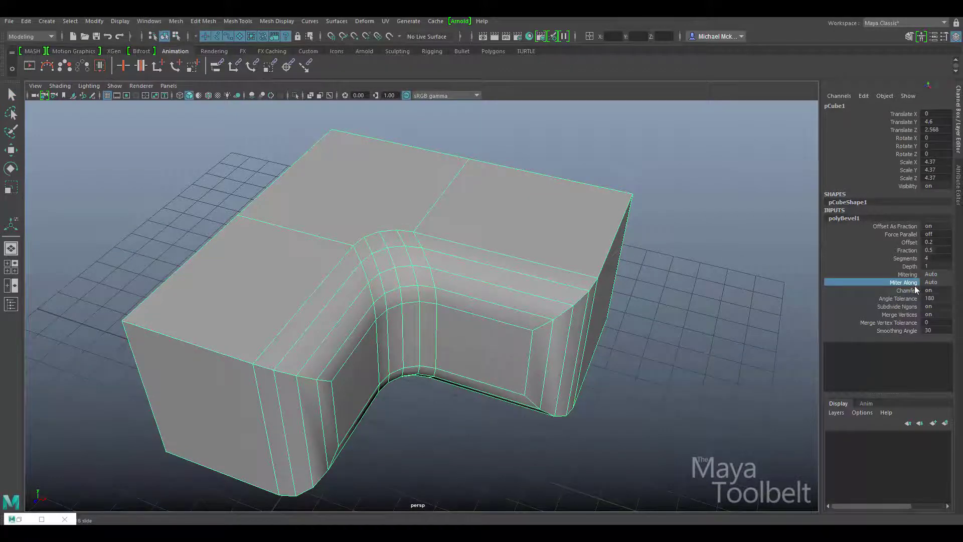
pyautogui.click(935, 274)
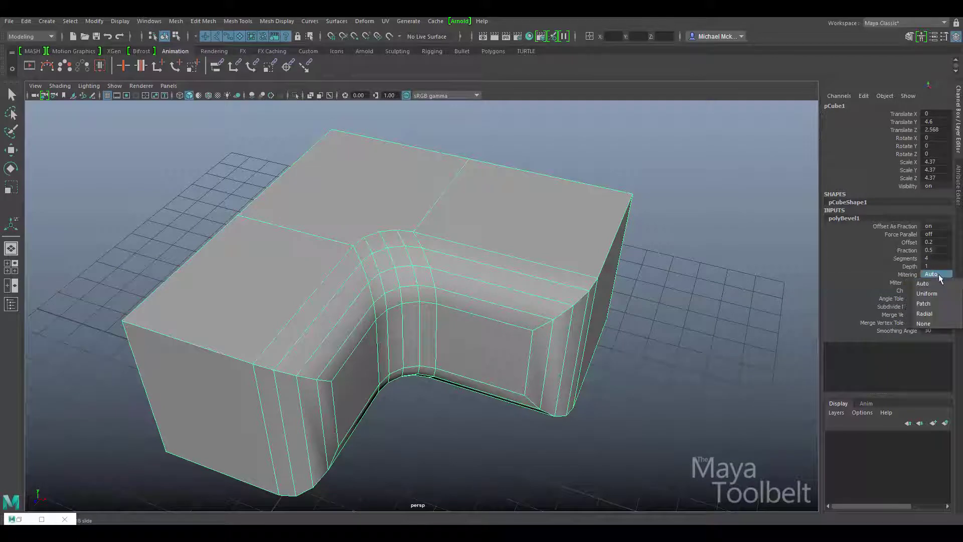
pyautogui.click(923, 323)
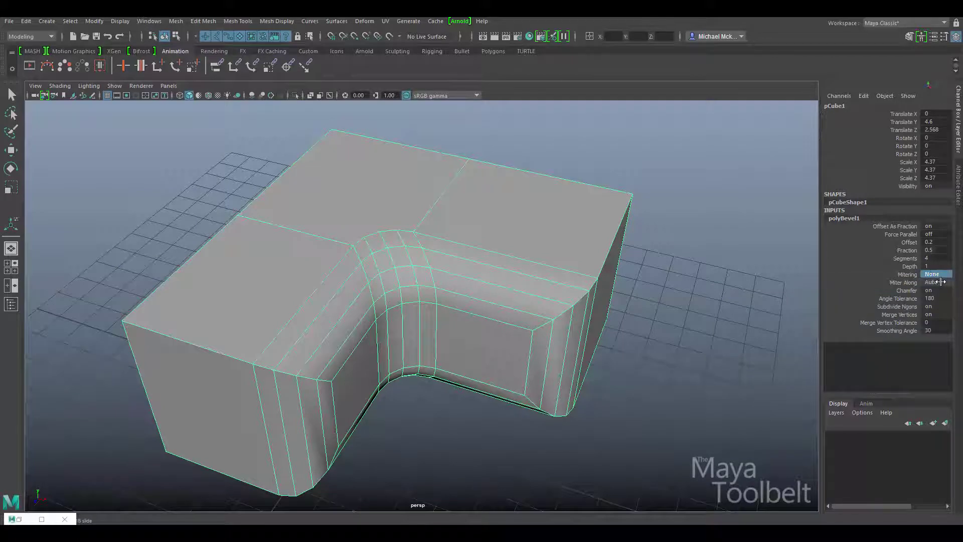
pyautogui.keyDown('alt'); pyautogui.moveTo(590, 279); pyautogui.dragTo(584, 291); pyautogui.keyUp('alt')
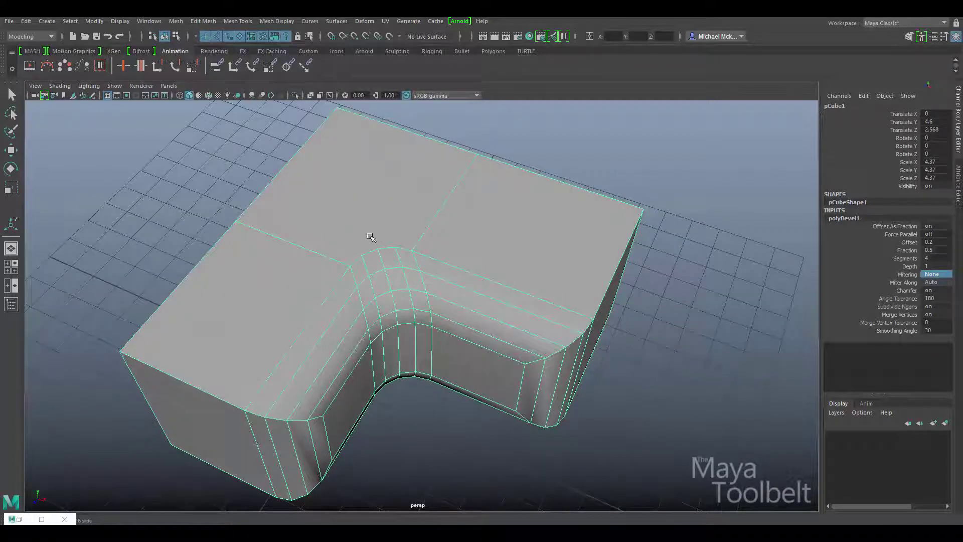
# Step: Cycle the bevel's Mitering through Uniform, Patch and Radial
pyautogui.click(909, 274)
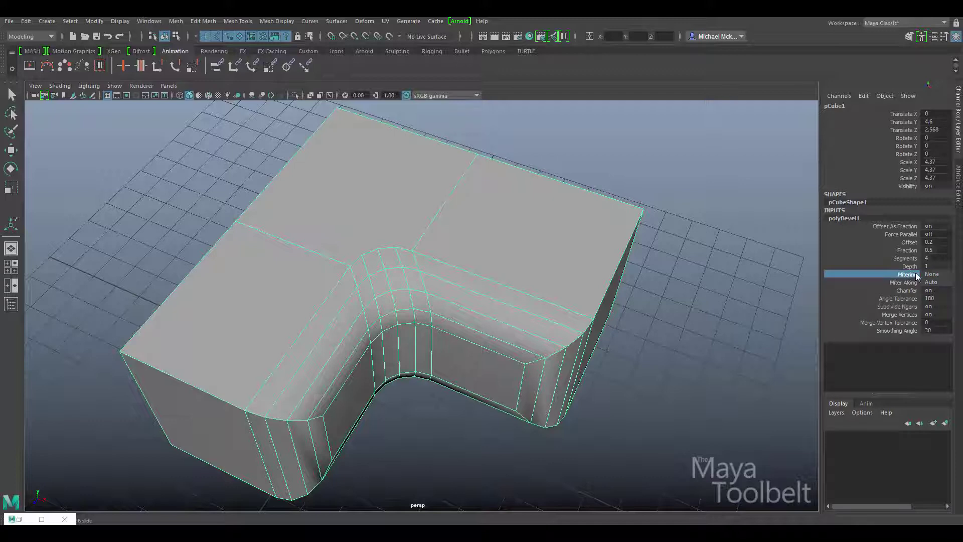
pyautogui.click(932, 273)
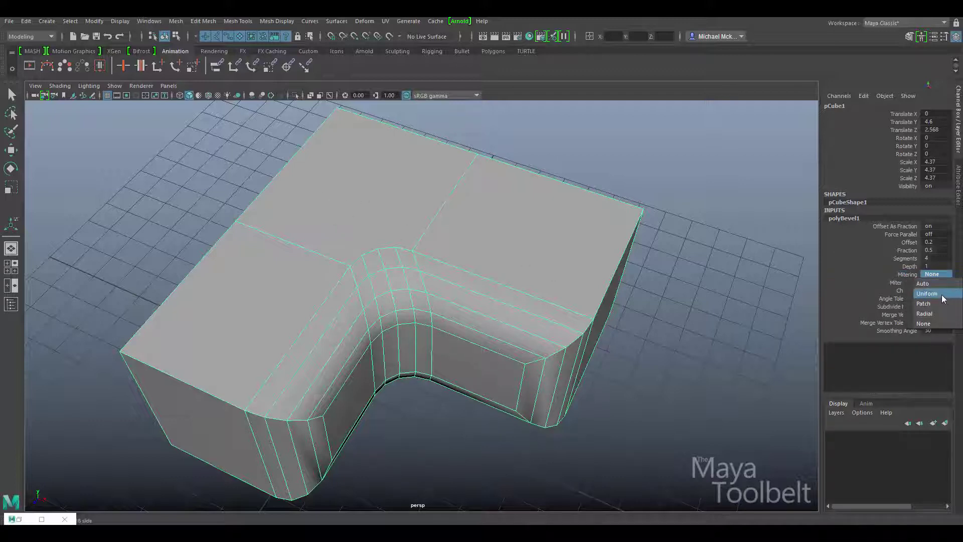
pyautogui.click(926, 293)
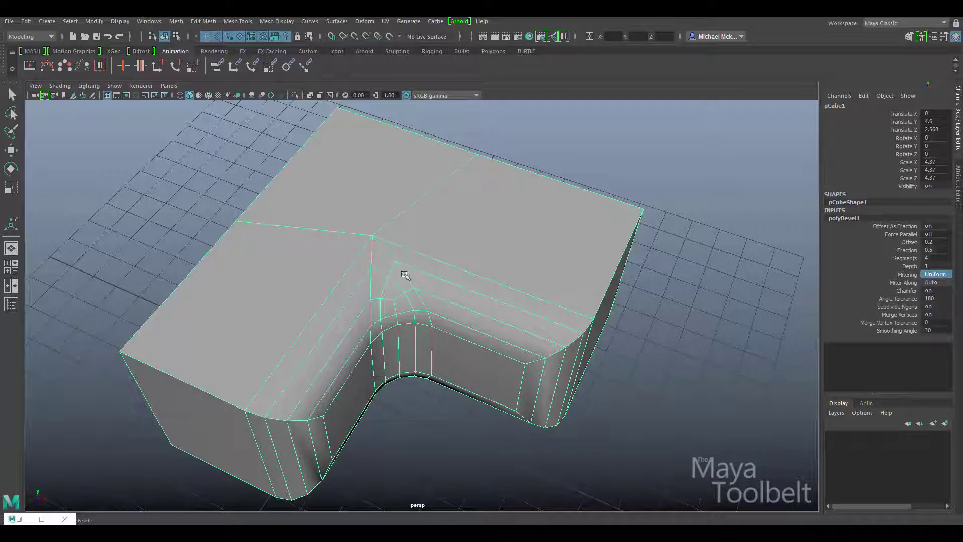
pyautogui.click(935, 273)
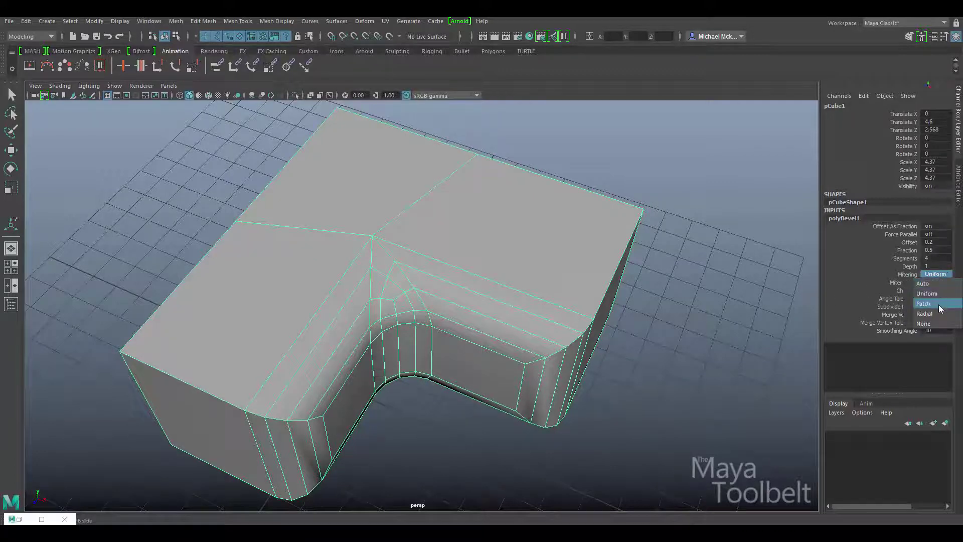
pyautogui.click(934, 303)
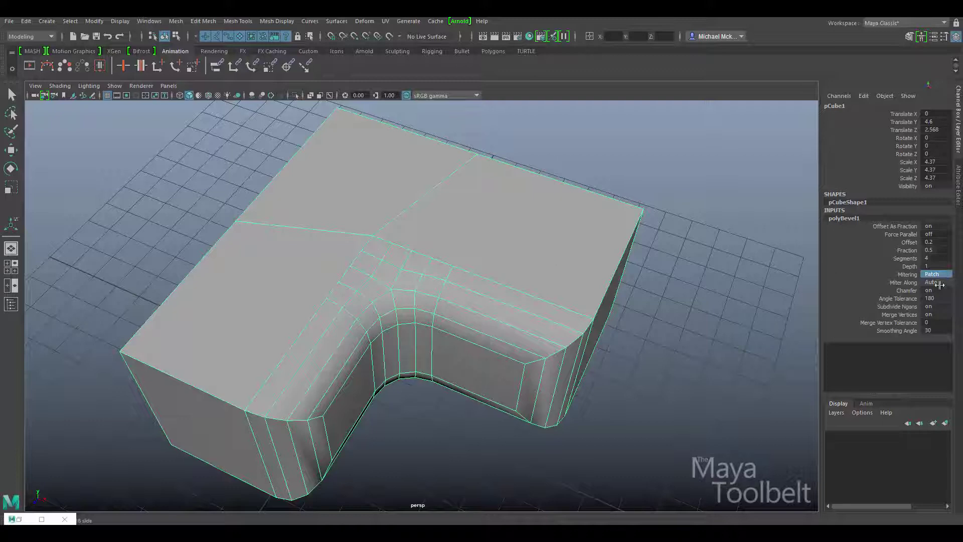
pyautogui.click(931, 274)
pyautogui.click(933, 315)
pyautogui.click(938, 275)
# Step: Reset Mitering to None, then bevel the edge where the box meets the extrusion
pyautogui.click(932, 322)
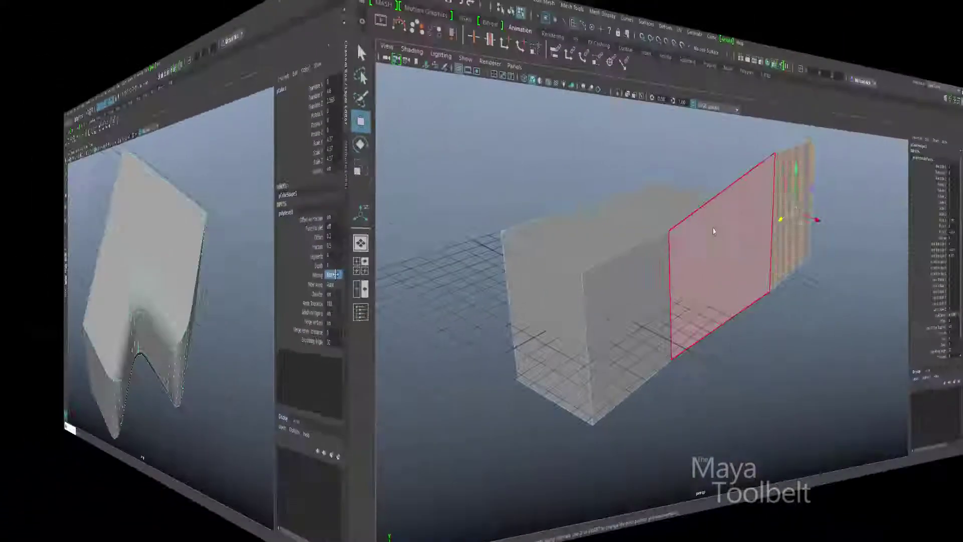
pyautogui.moveTo(437, 224); pyautogui.dragTo(440, 205, button='right')
pyautogui.click(430, 201)
pyautogui.keyDown('alt'); pyautogui.moveTo(396, 251); pyautogui.dragTo(344, 185); pyautogui.keyUp('alt')
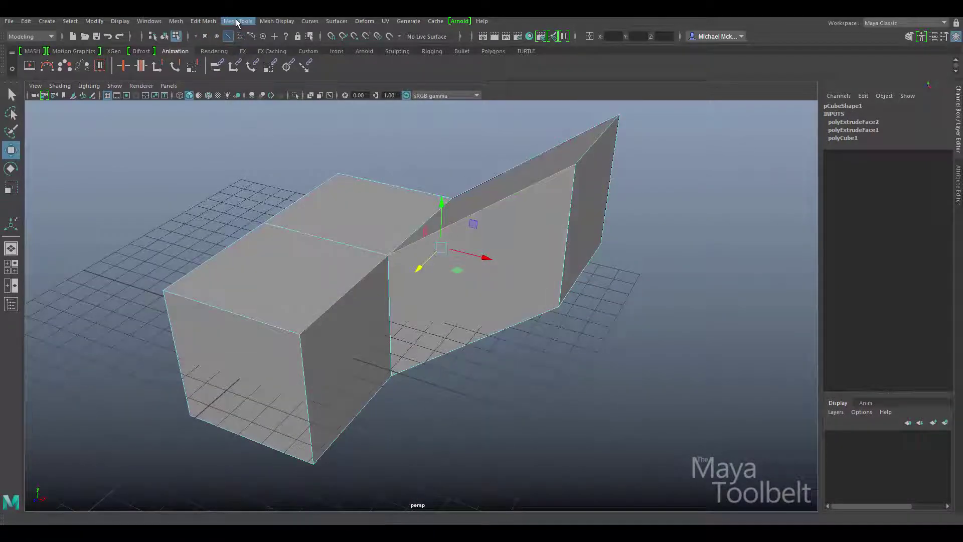
pyautogui.click(218, 22)
pyautogui.click(215, 48)
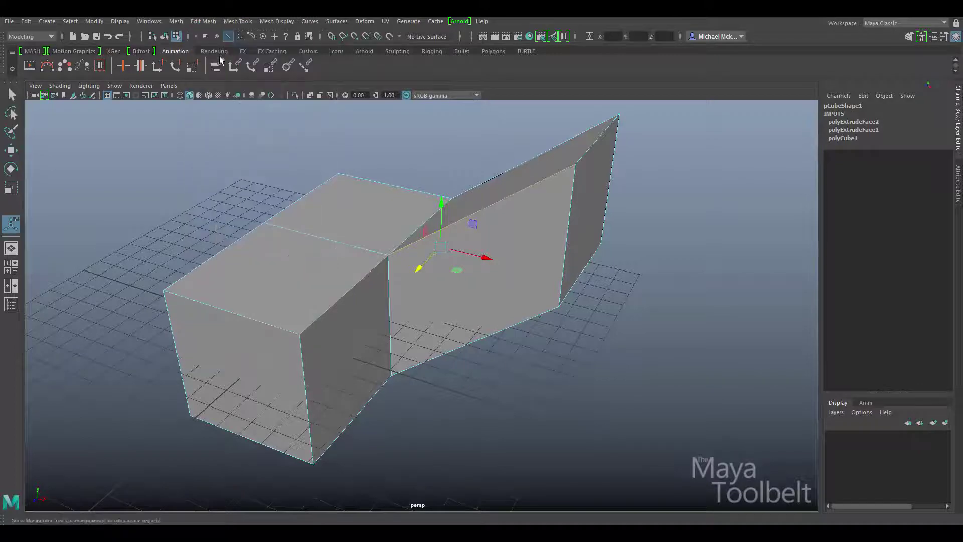
# Step: Set the new bevel's Mitering to Uniform and raise its Segments to 2
pyautogui.keyDown('alt'); pyautogui.moveTo(436, 308); pyautogui.dragTo(522, 296); pyautogui.keyUp('alt')
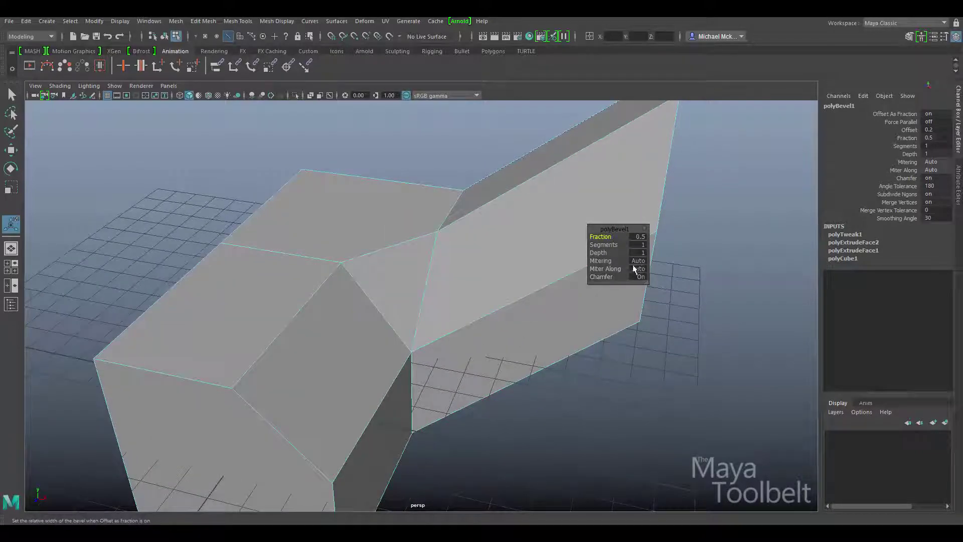
pyautogui.keyDown('alt'); pyautogui.moveTo(461, 273); pyautogui.dragTo(609, 270); pyautogui.keyUp('alt')
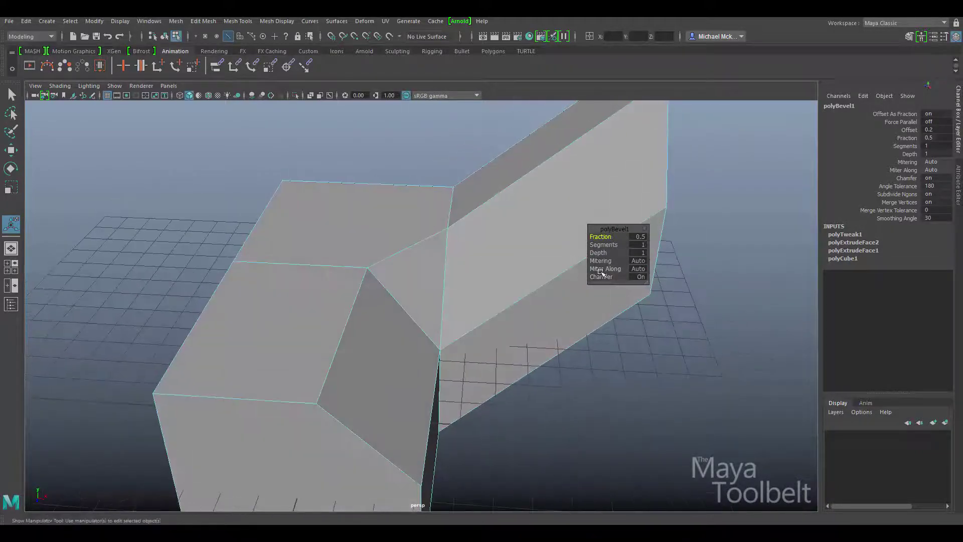
pyautogui.click(642, 264)
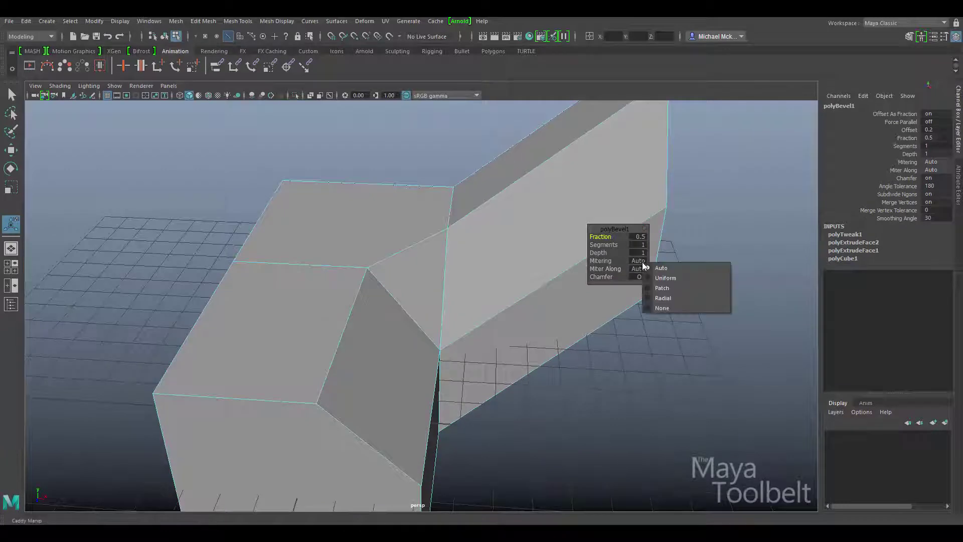
pyautogui.click(670, 278)
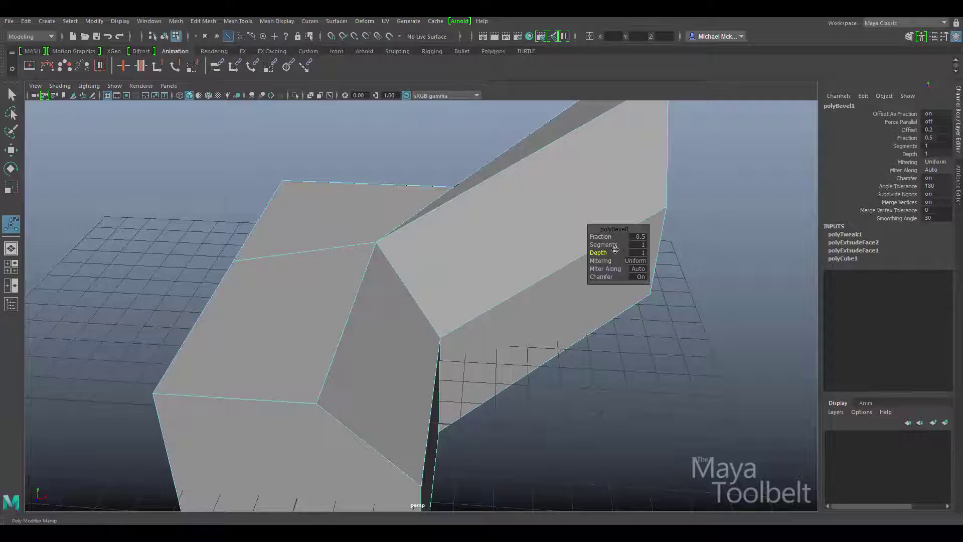
pyautogui.moveTo(615, 245); pyautogui.dragTo(464, 298)
# Step: Cycle the new bevel's Mitering through Patch, Radial and Auto, ending on Uniform
pyautogui.click(639, 265)
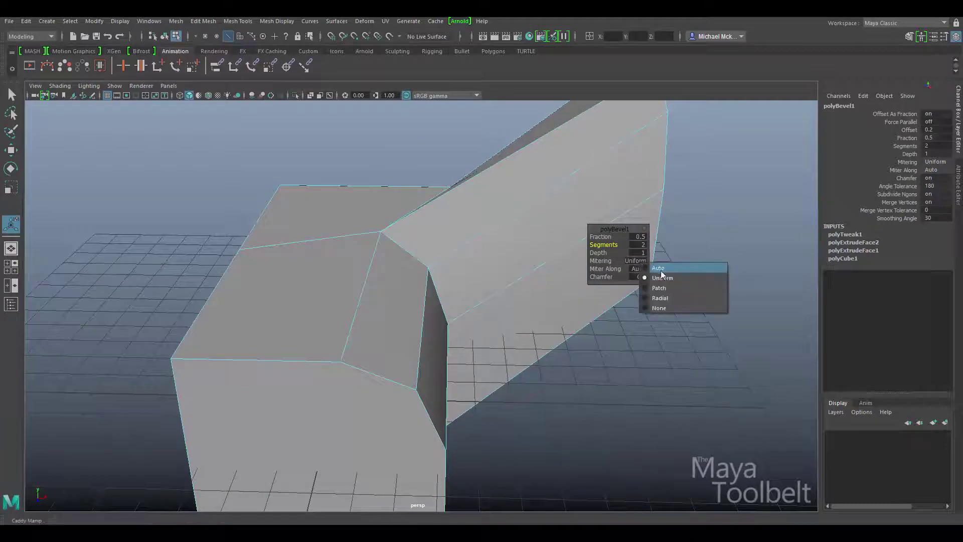
pyautogui.click(668, 283)
pyautogui.keyDown('alt'); pyautogui.moveTo(667, 284); pyautogui.dragTo(371, 351); pyautogui.keyUp('alt')
pyautogui.click(643, 263)
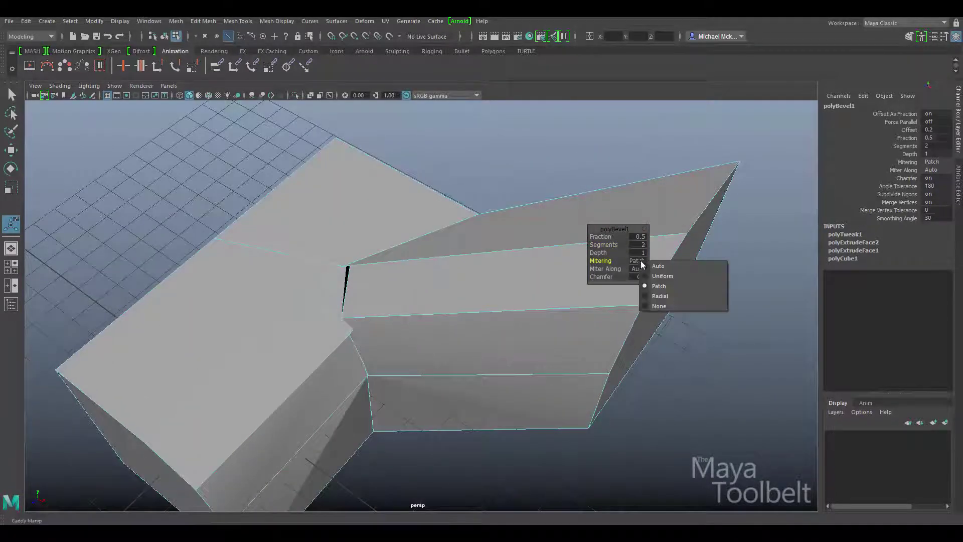
pyautogui.click(672, 292)
pyautogui.click(638, 263)
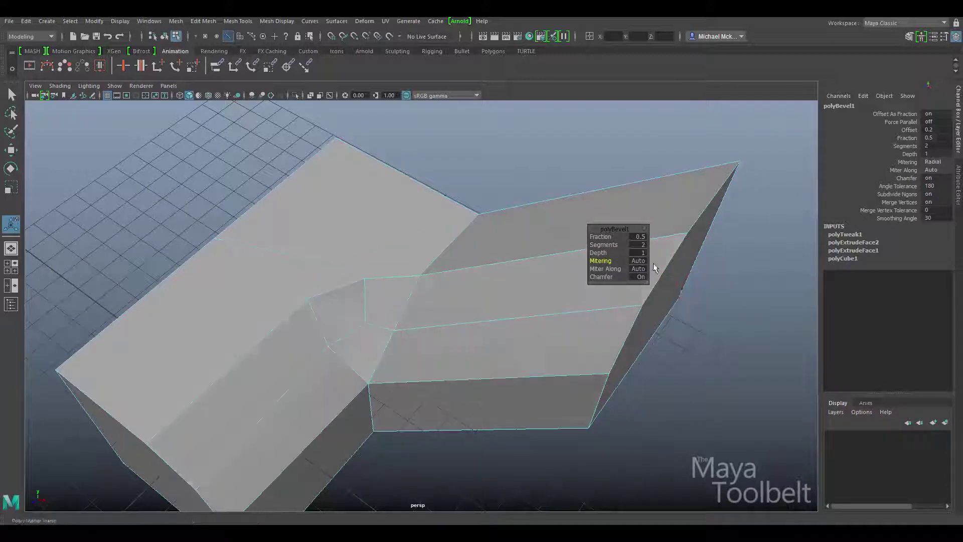
pyautogui.click(655, 266)
pyautogui.click(637, 261)
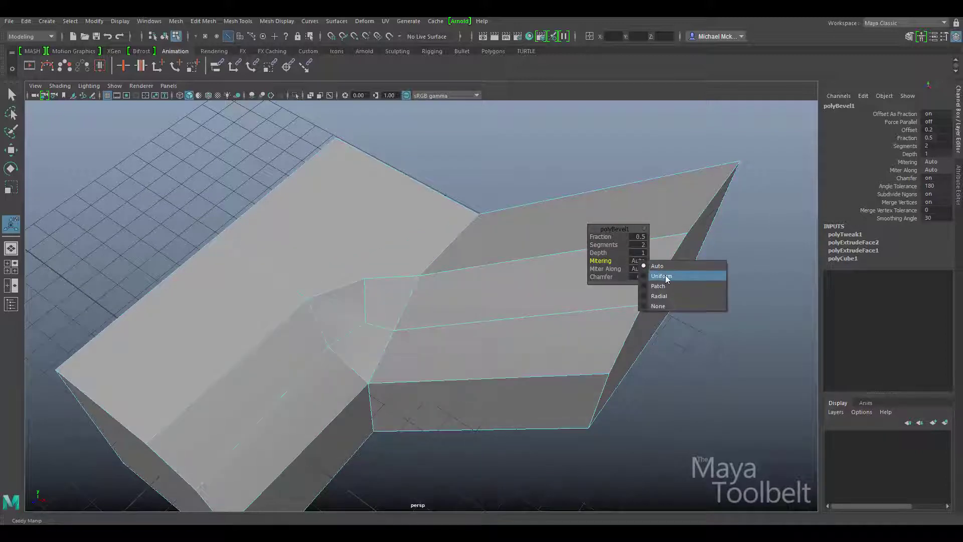
pyautogui.click(660, 275)
pyautogui.keyDown('alt'); pyautogui.moveTo(563, 276); pyautogui.dragTo(614, 262); pyautogui.keyUp('alt')
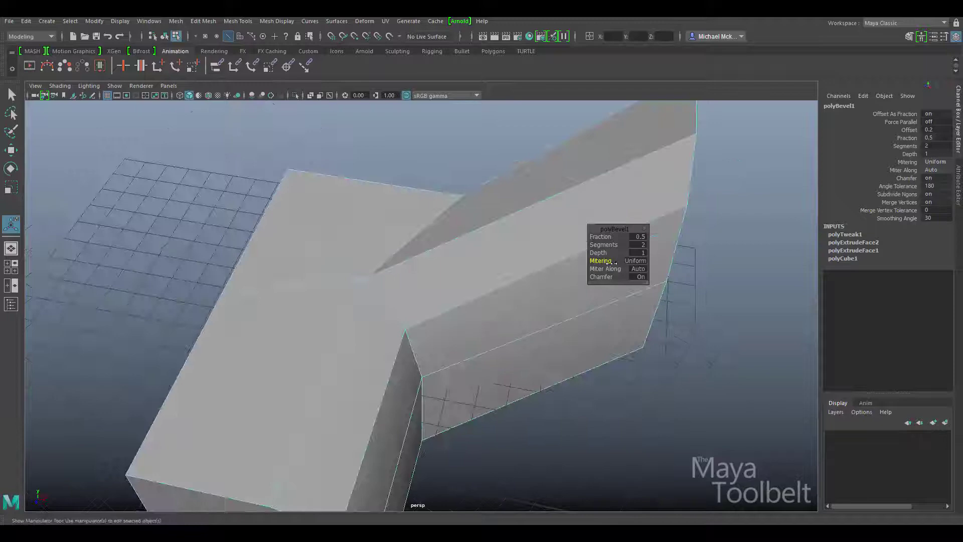
# Step: Set Miter Along to Center, Edge, then Hard Edge, orbiting to inspect each result
pyautogui.click(638, 269)
pyautogui.click(661, 280)
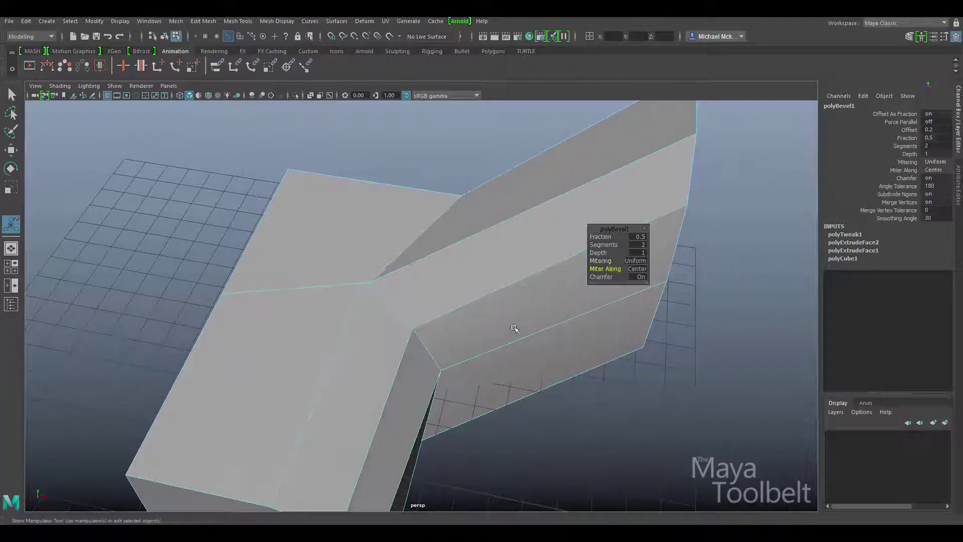
pyautogui.keyDown('alt'); pyautogui.moveTo(516, 328); pyautogui.dragTo(533, 279); pyautogui.keyUp('alt')
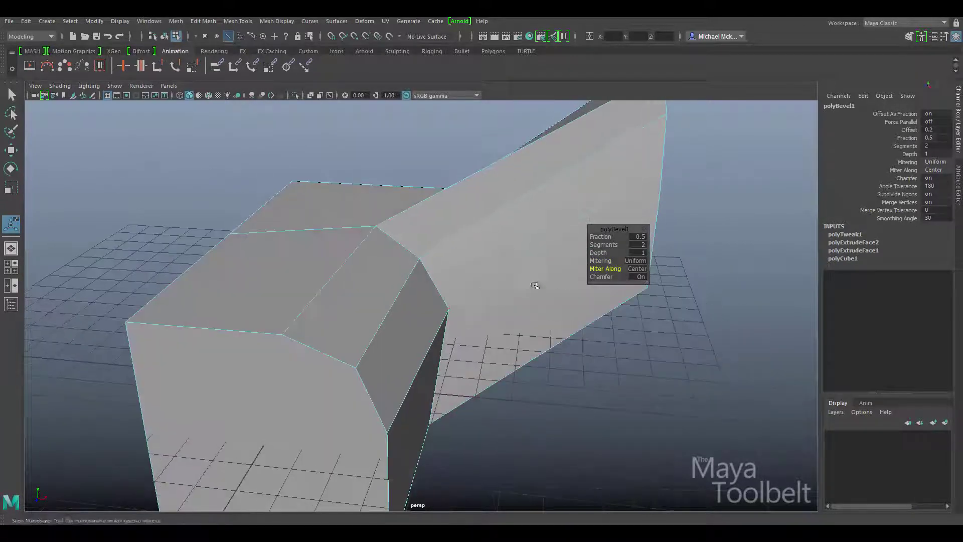
pyautogui.click(631, 272)
pyautogui.click(655, 292)
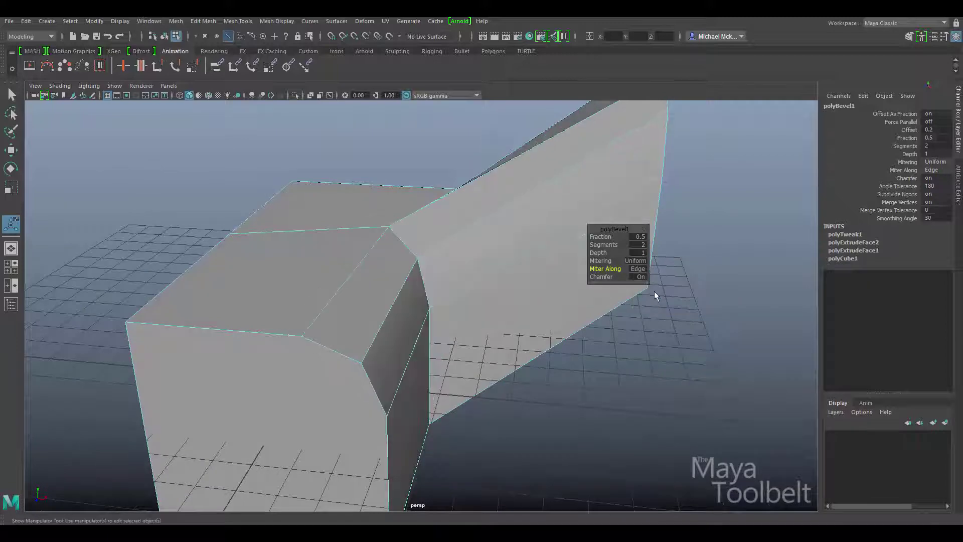
pyautogui.keyDown('alt'); pyautogui.moveTo(654, 291); pyautogui.dragTo(552, 288); pyautogui.keyUp('alt')
pyautogui.click(638, 269)
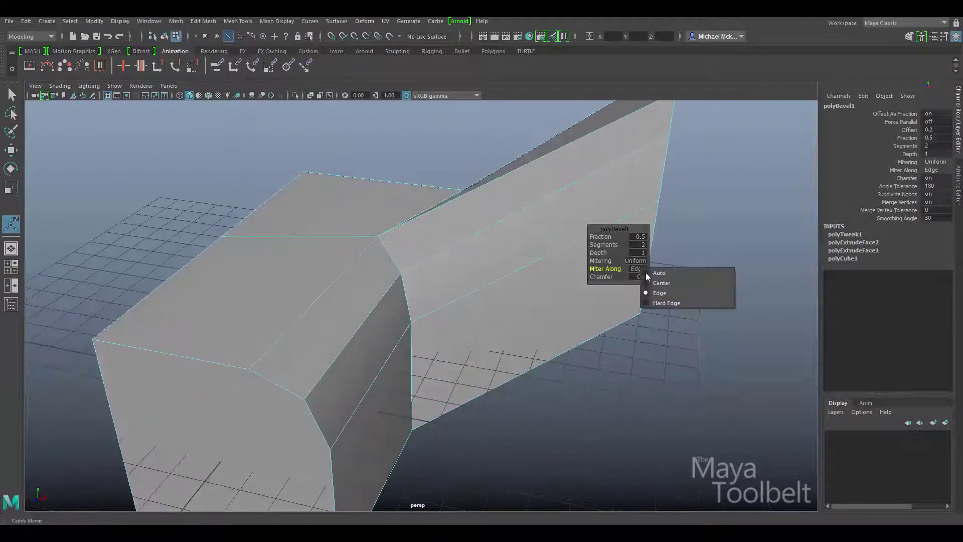
pyautogui.click(660, 303)
pyautogui.keyDown('alt'); pyautogui.moveTo(660, 305); pyautogui.dragTo(609, 271); pyautogui.keyUp('alt')
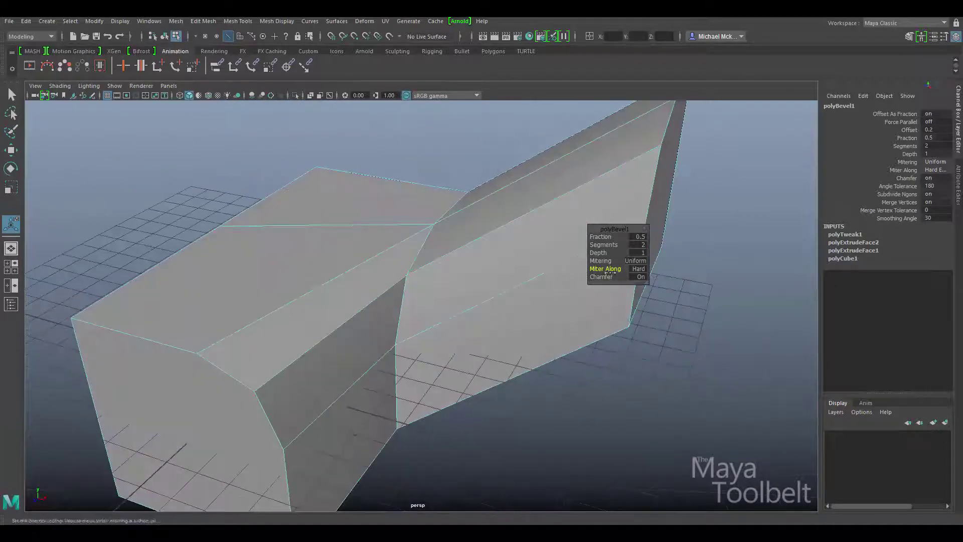
# Step: Compare Miter Along again: Edge, Center, Edge, then Hard Edge from different angles
pyautogui.click(638, 269)
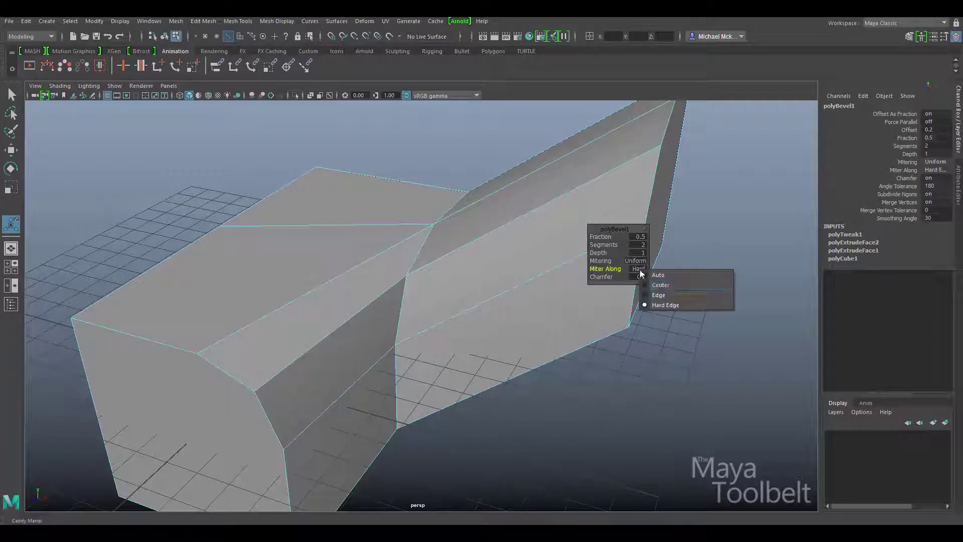
pyautogui.click(666, 292)
pyautogui.click(636, 270)
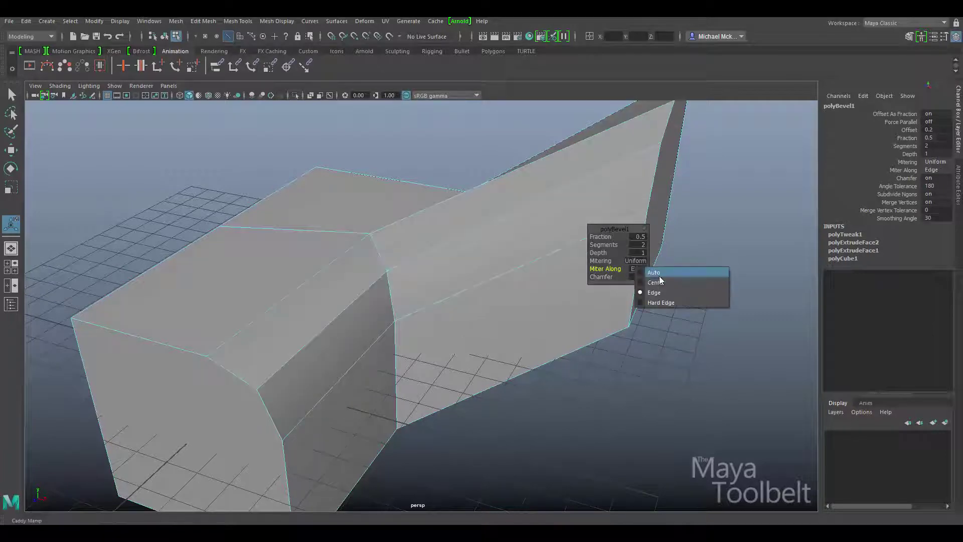
pyautogui.click(661, 281)
pyautogui.keyDown('alt'); pyautogui.moveTo(577, 271); pyautogui.dragTo(506, 253); pyautogui.keyUp('alt')
pyautogui.click(646, 271)
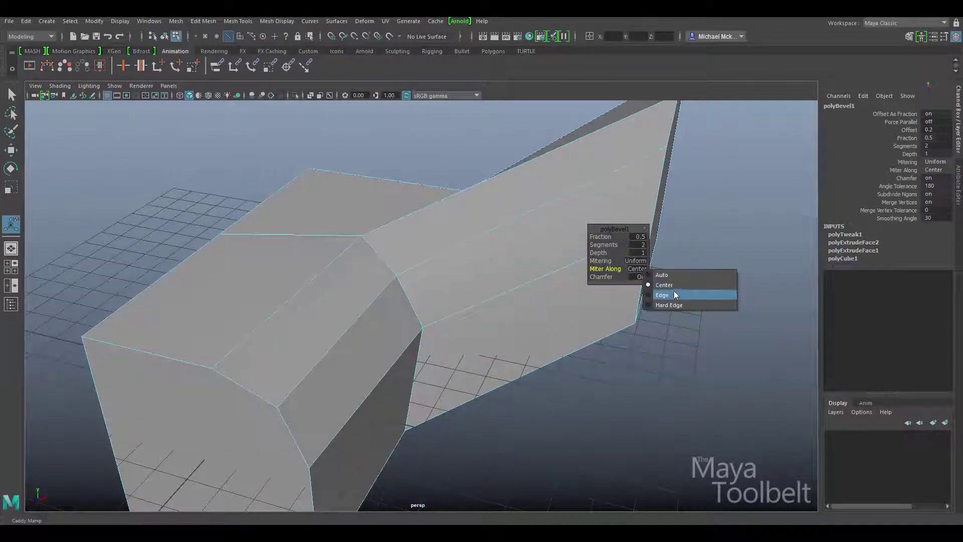
pyautogui.click(673, 293)
pyautogui.keyDown('alt'); pyautogui.moveTo(442, 282); pyautogui.dragTo(482, 282); pyautogui.keyUp('alt')
pyautogui.click(638, 269)
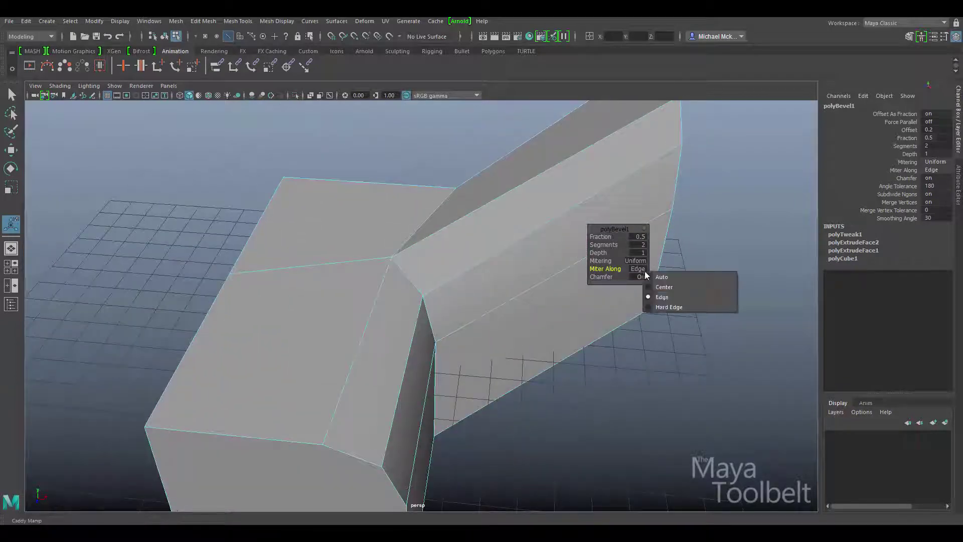
pyautogui.click(665, 307)
pyautogui.keyDown('alt'); pyautogui.moveTo(650, 304); pyautogui.dragTo(576, 241); pyautogui.keyUp('alt')
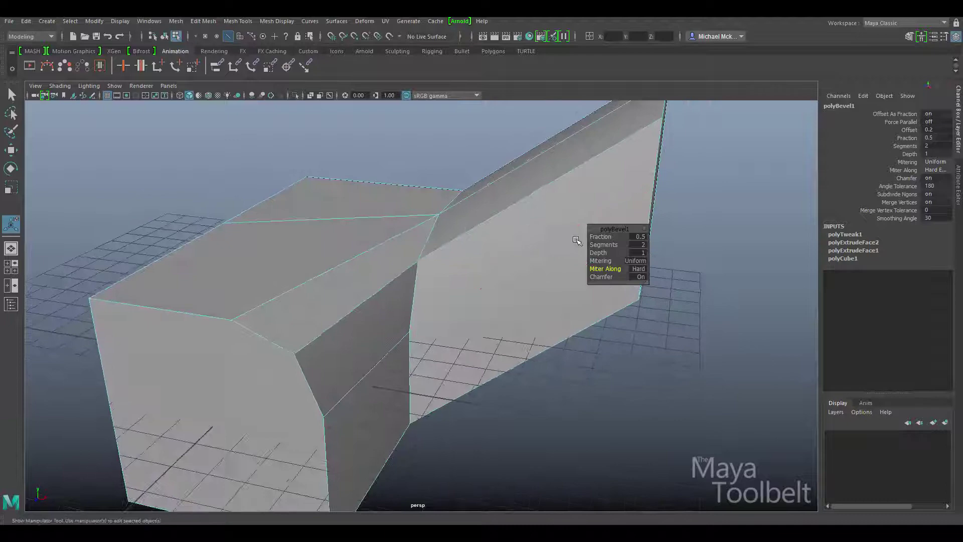
# Step: Toggle Chamfer off and back on, then set Miter Along to Edge
pyautogui.click(640, 276)
pyautogui.click(640, 277)
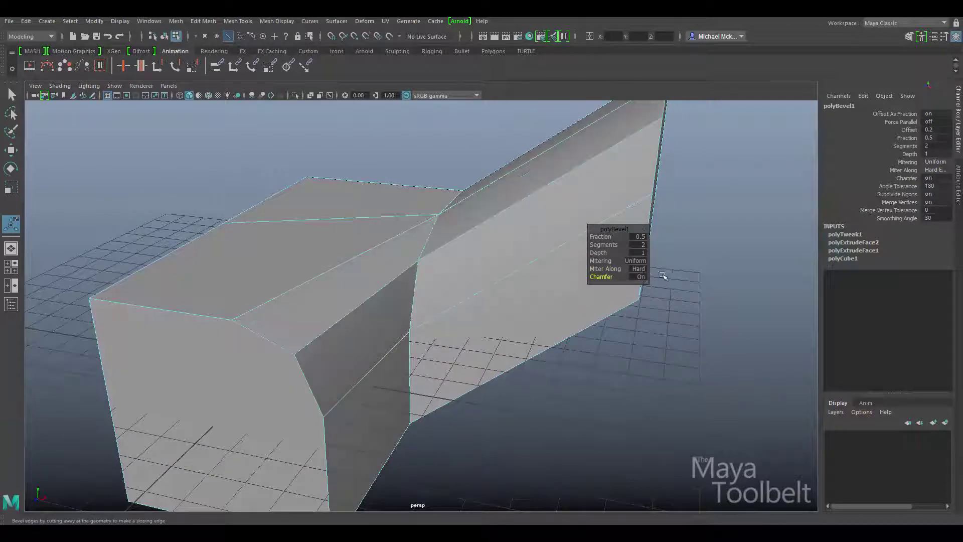
pyautogui.click(638, 269)
pyautogui.click(669, 296)
pyautogui.keyDown('alt'); pyautogui.moveTo(655, 301); pyautogui.dragTo(481, 251); pyautogui.keyUp('alt')
# Step: Try Miter Along Center, Edge and Auto, finishing on Edge
pyautogui.click(638, 268)
pyautogui.click(667, 280)
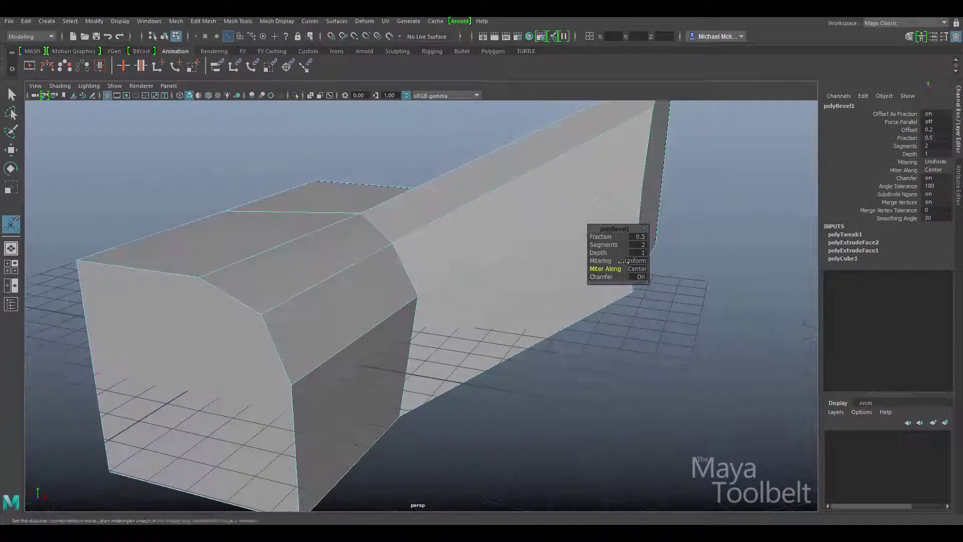
pyautogui.click(636, 268)
pyautogui.click(666, 293)
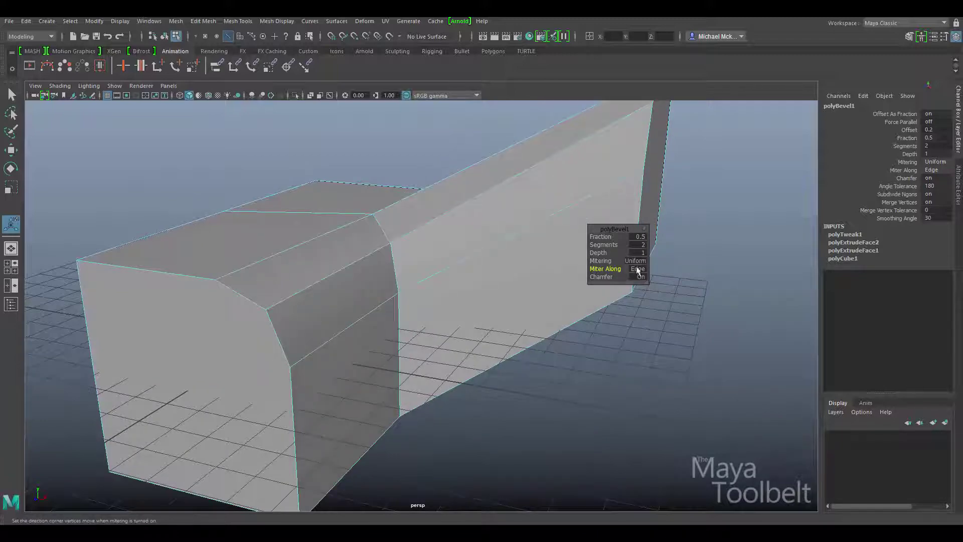
pyautogui.click(637, 269)
pyautogui.click(660, 275)
pyautogui.keyDown('alt'); pyautogui.moveTo(484, 251); pyautogui.dragTo(412, 258); pyautogui.keyUp('alt')
pyautogui.click(636, 268)
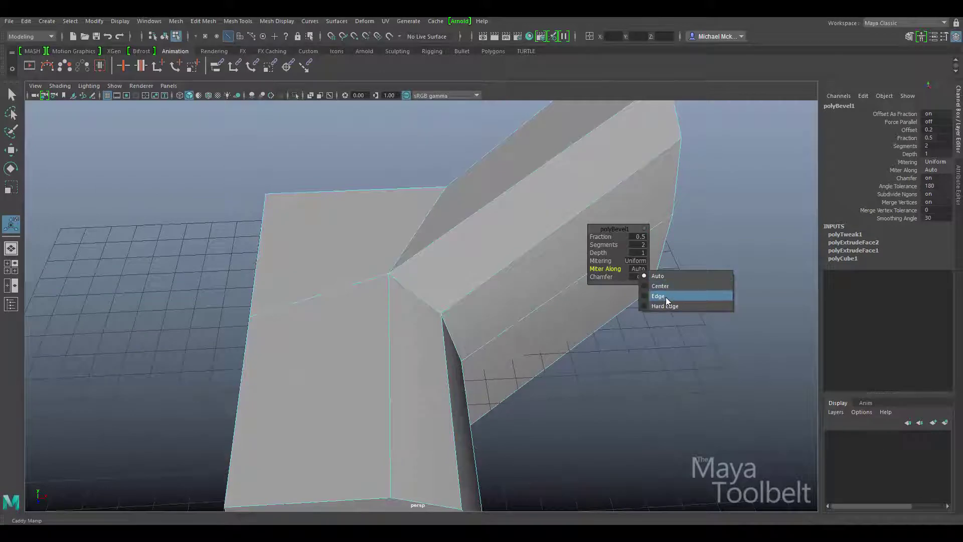
pyautogui.click(658, 296)
pyautogui.keyDown('alt'); pyautogui.moveTo(485, 296); pyautogui.dragTo(475, 275); pyautogui.keyUp('alt')
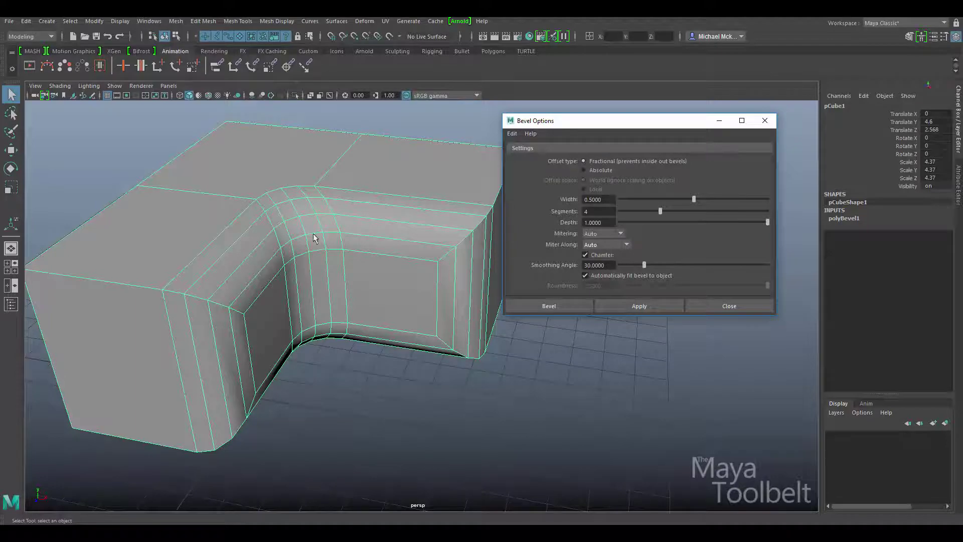
# Step: Set polyBevel1 Chamfer to off and orbit to inspect the flat stepped inner-corner bands
pyautogui.keyDown('alt'); pyautogui.moveTo(324, 283); pyautogui.dragTo(346, 273); pyautogui.keyUp('alt')
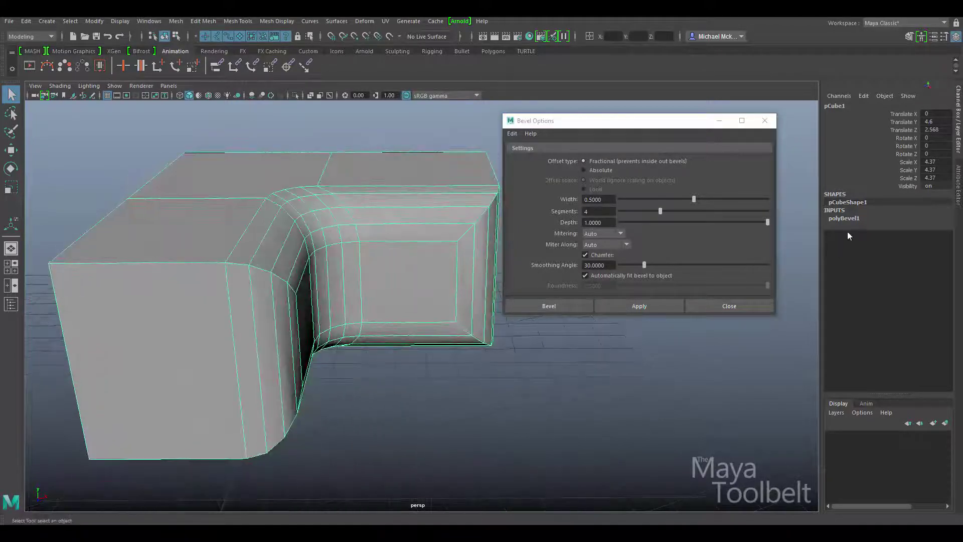
pyautogui.click(847, 218)
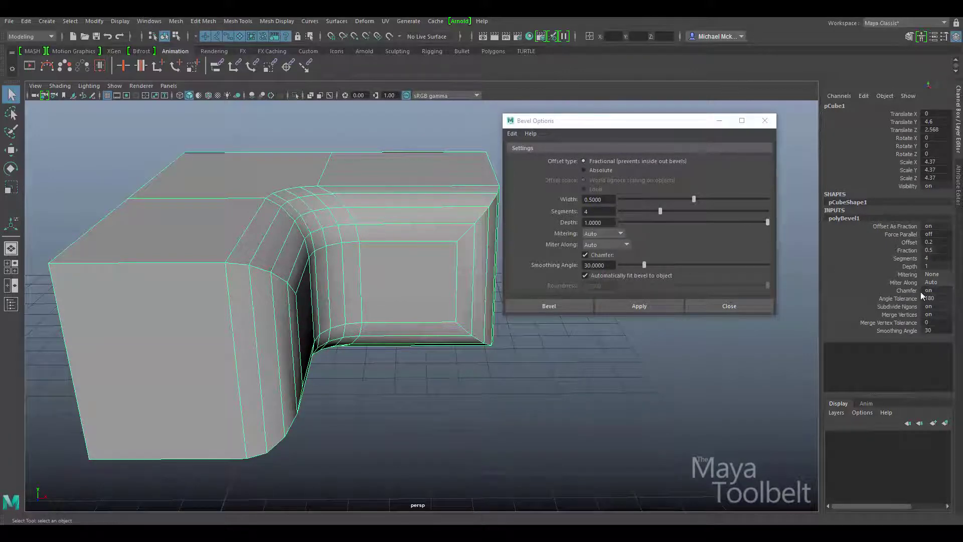
pyautogui.click(935, 290)
pyautogui.write('off')
pyautogui.press('Return')
pyautogui.keyDown('alt'); pyautogui.moveTo(389, 260); pyautogui.dragTo(420, 179); pyautogui.keyUp('alt')
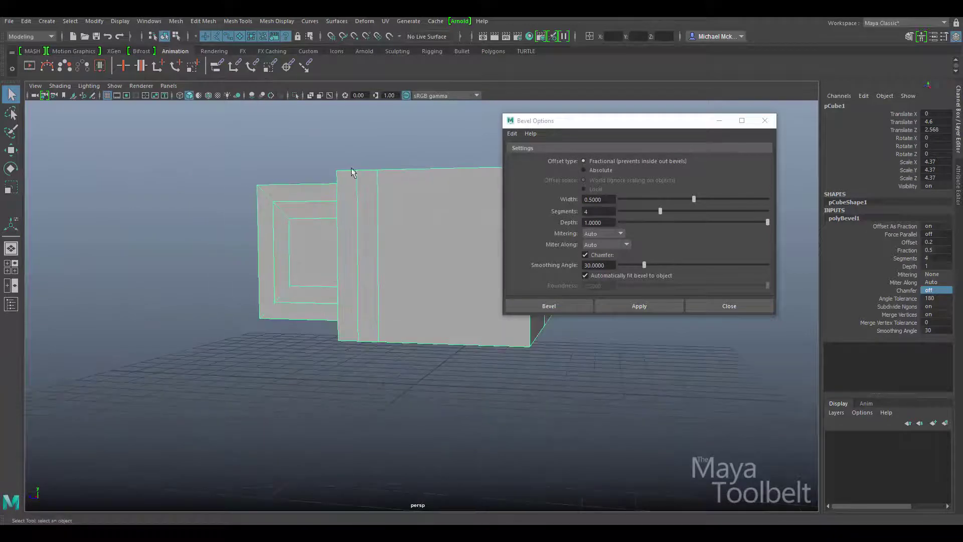
pyautogui.keyDown('alt'); pyautogui.moveTo(356, 307); pyautogui.dragTo(417, 243); pyautogui.keyUp('alt')
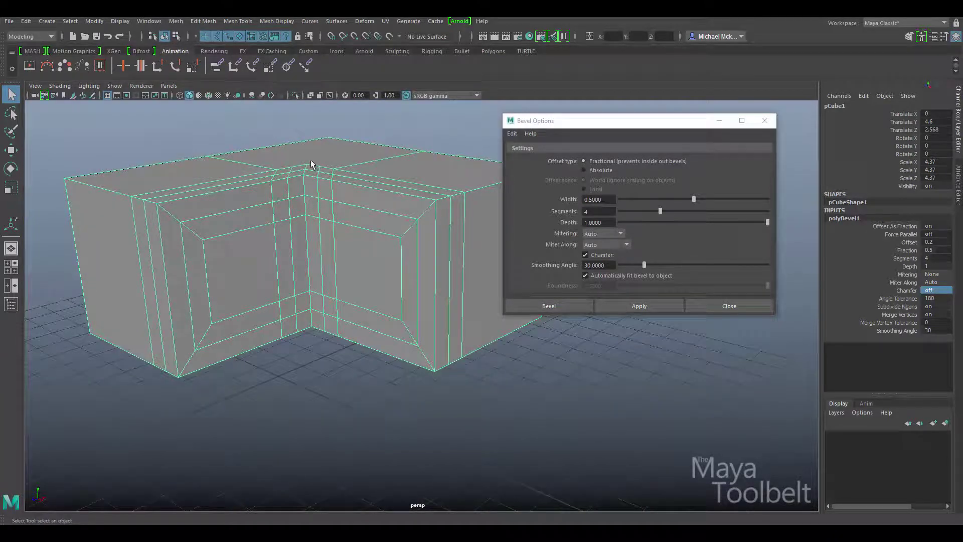
pyautogui.keyDown('alt'); pyautogui.moveTo(312, 164); pyautogui.dragTo(352, 191); pyautogui.keyUp('alt')
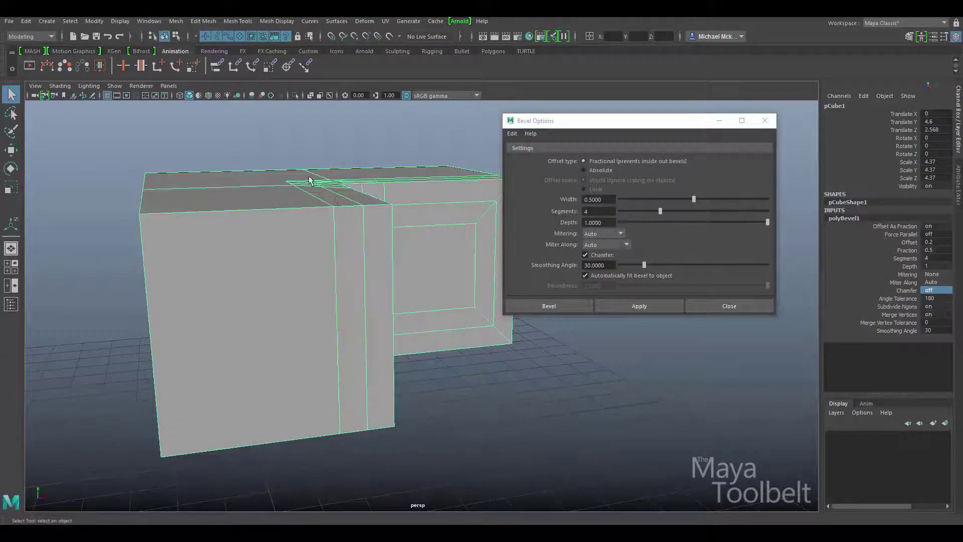
pyautogui.keyDown('alt'); pyautogui.moveTo(381, 247); pyautogui.dragTo(364, 286); pyautogui.keyUp('alt')
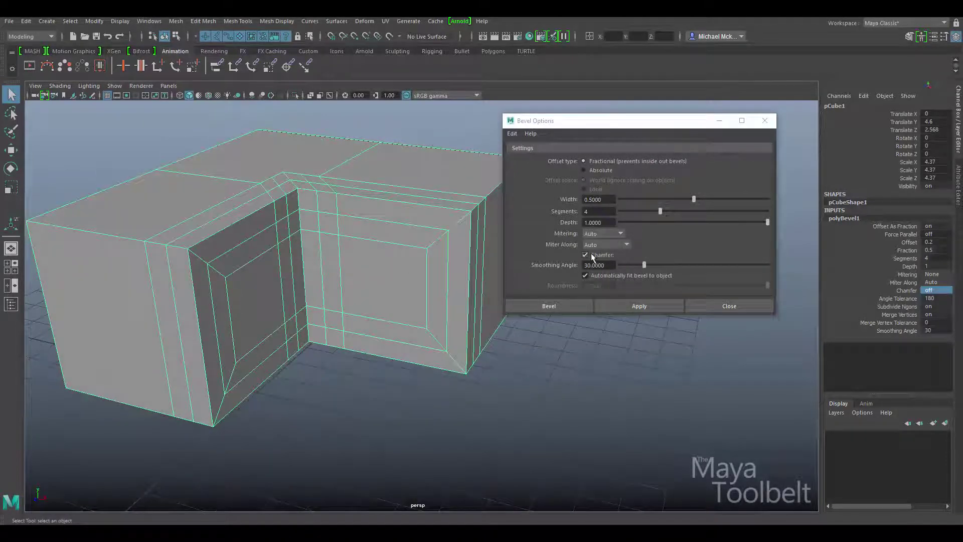
# Step: Set polyBevel1 Chamfer back to 1, then untick and retick Chamfer in Bevel Options
pyautogui.doubleClick(941, 292)
pyautogui.write('1')
pyautogui.press('Return')
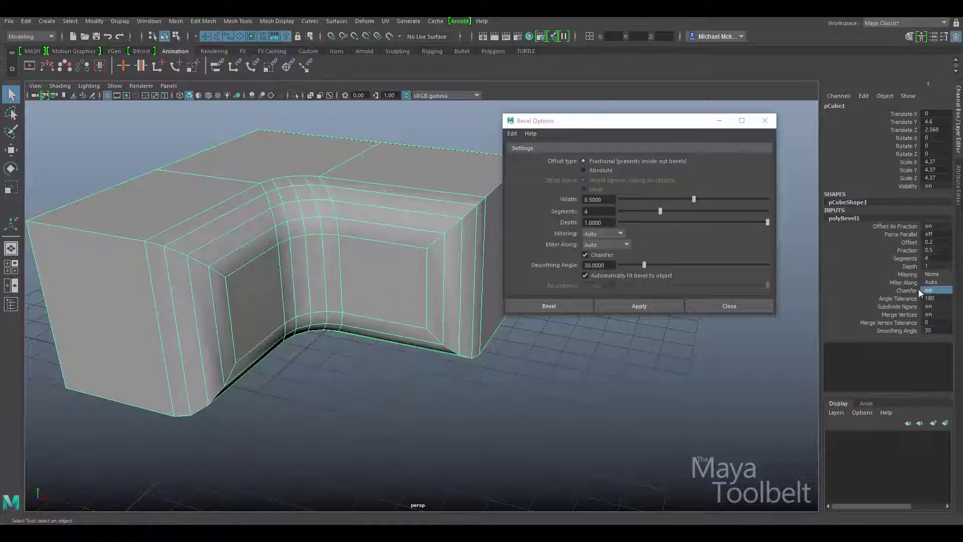
pyautogui.keyDown('alt'); pyautogui.moveTo(350, 252); pyautogui.dragTo(366, 233); pyautogui.keyUp('alt')
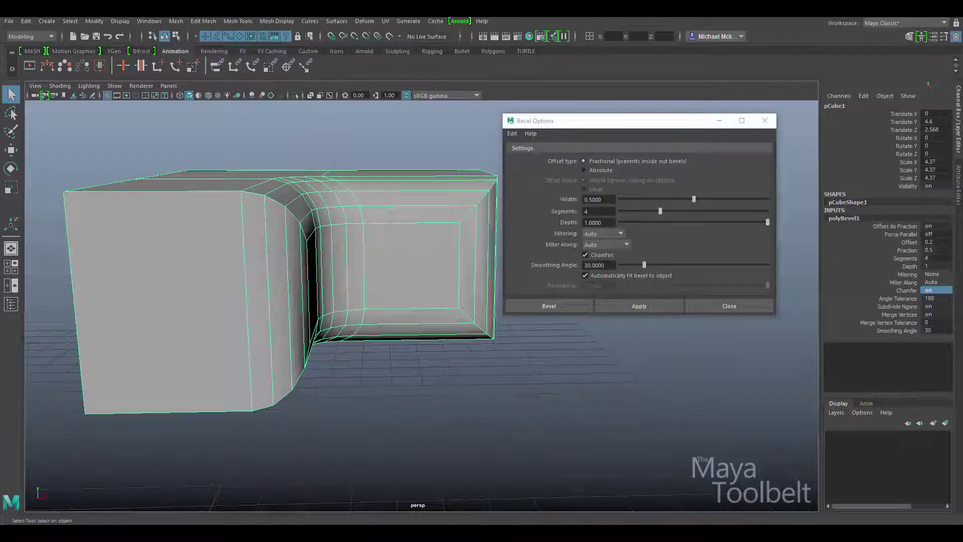
pyautogui.click(585, 255)
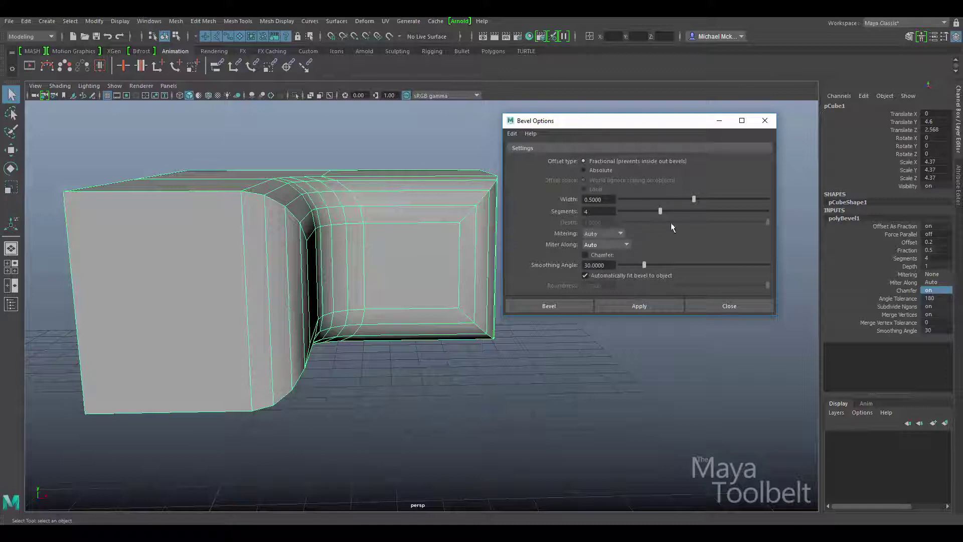
pyautogui.click(608, 255)
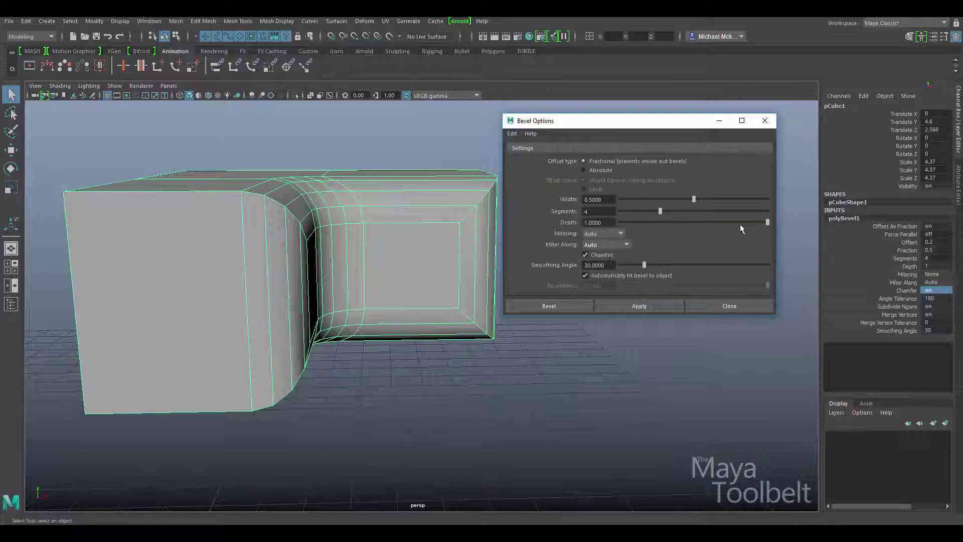
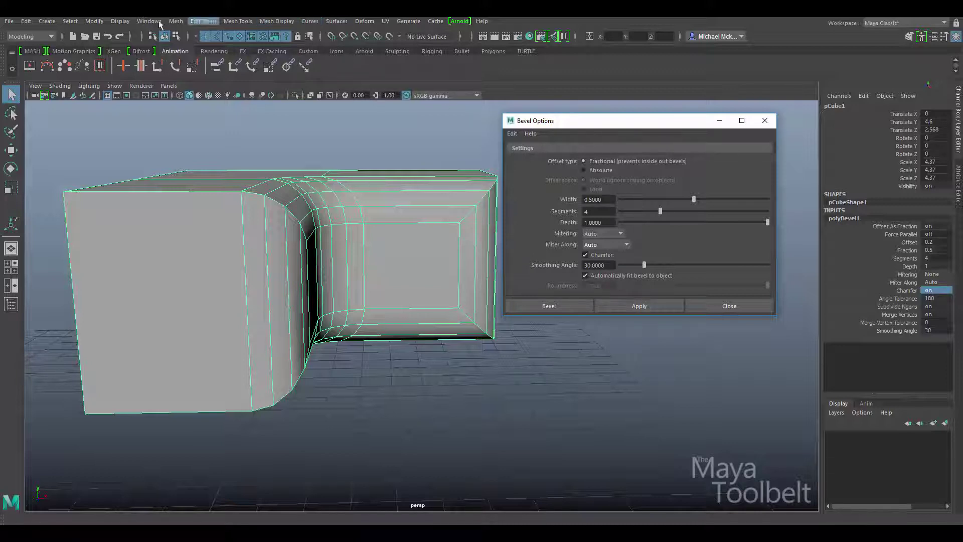
# Step: Harden the mesh's edges, set polySoftEdge1 Angle to 30, and return to object selection mode
pyautogui.click(277, 21)
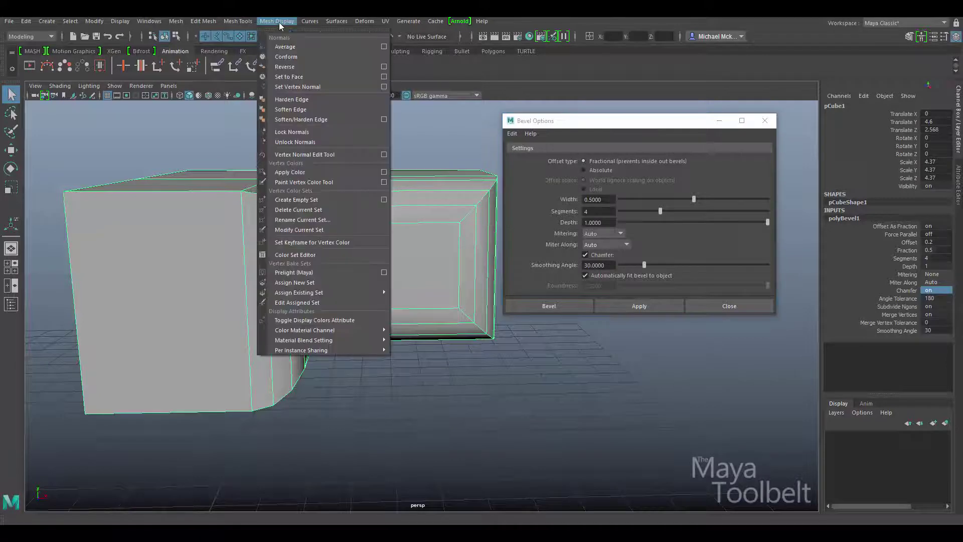
pyautogui.click(328, 99)
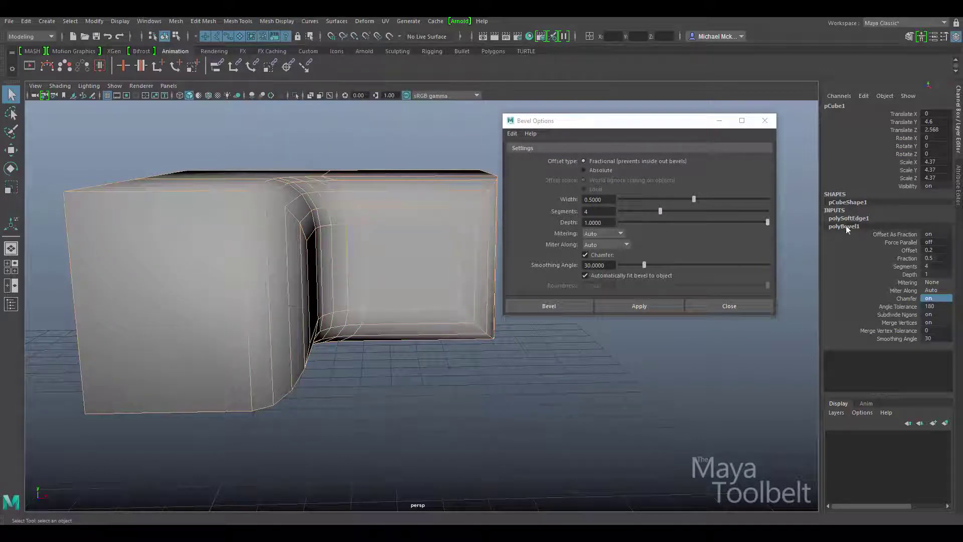
pyautogui.click(848, 219)
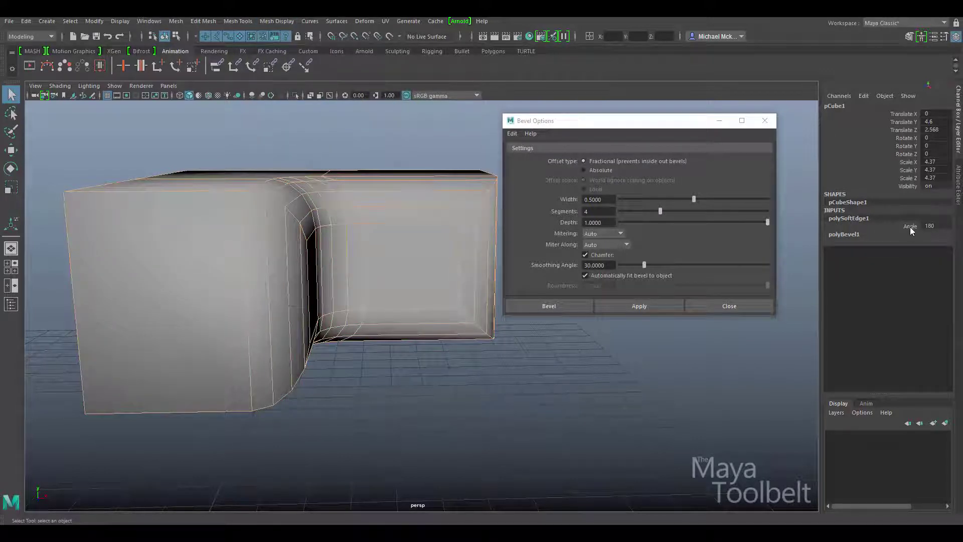
pyautogui.doubleClick(942, 228)
pyautogui.write('30')
pyautogui.press('Return')
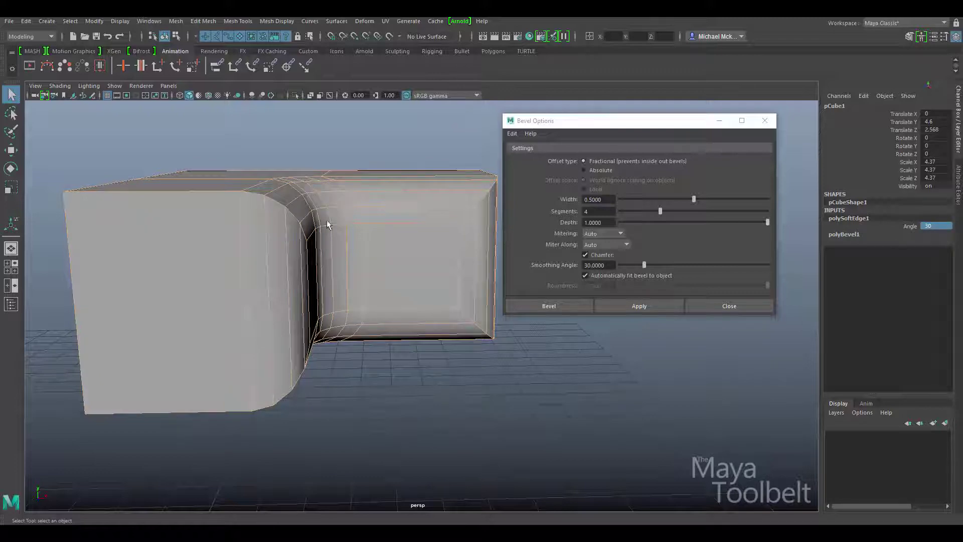
pyautogui.click(168, 35)
pyautogui.click(168, 35)
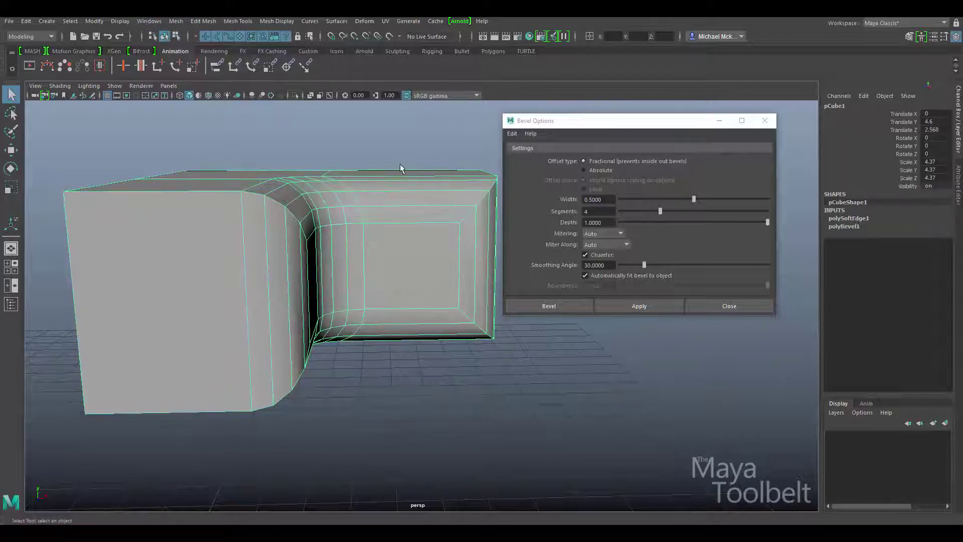
# Step: Change the polySoftEdge1 Angle to 180 and inspect the resulting shading
pyautogui.keyDown('alt'); pyautogui.moveTo(427, 193); pyautogui.dragTo(355, 333); pyautogui.keyUp('alt')
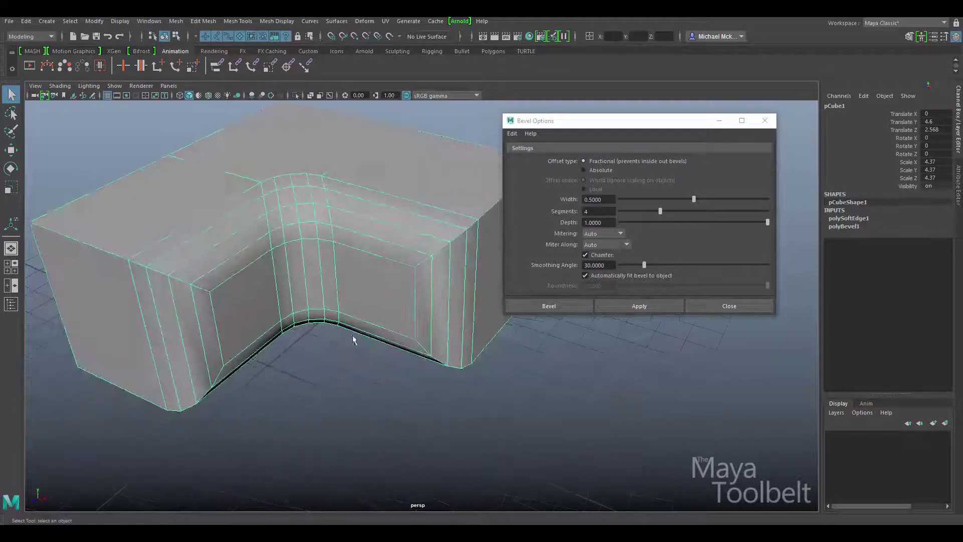
pyautogui.click(460, 394)
pyautogui.keyDown('alt'); pyautogui.moveTo(460, 393); pyautogui.dragTo(458, 316); pyautogui.keyUp('alt')
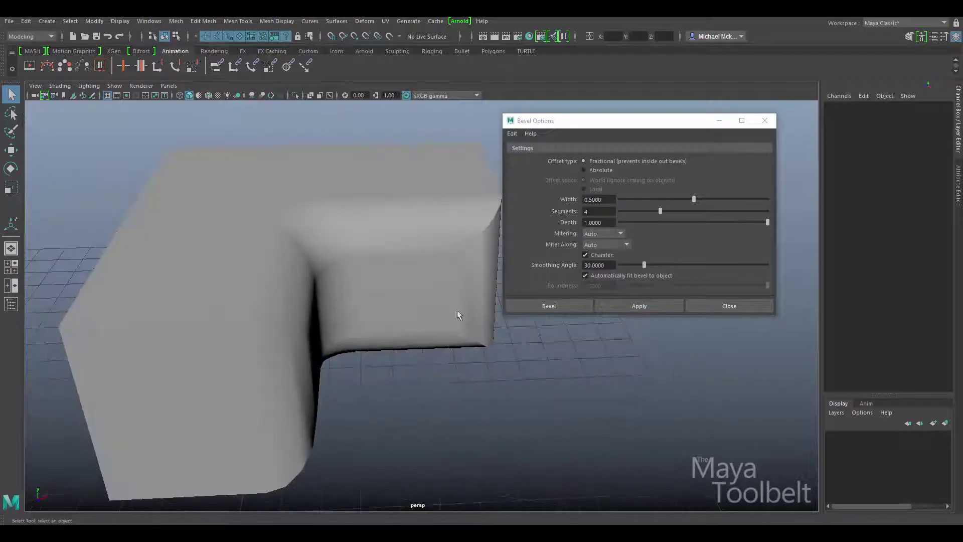
pyautogui.click(458, 316)
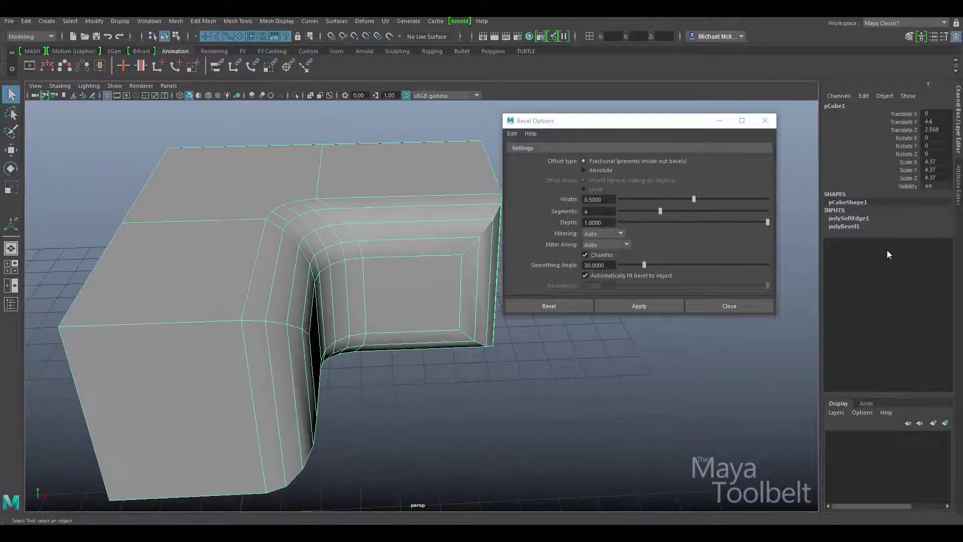
pyautogui.doubleClick(859, 218)
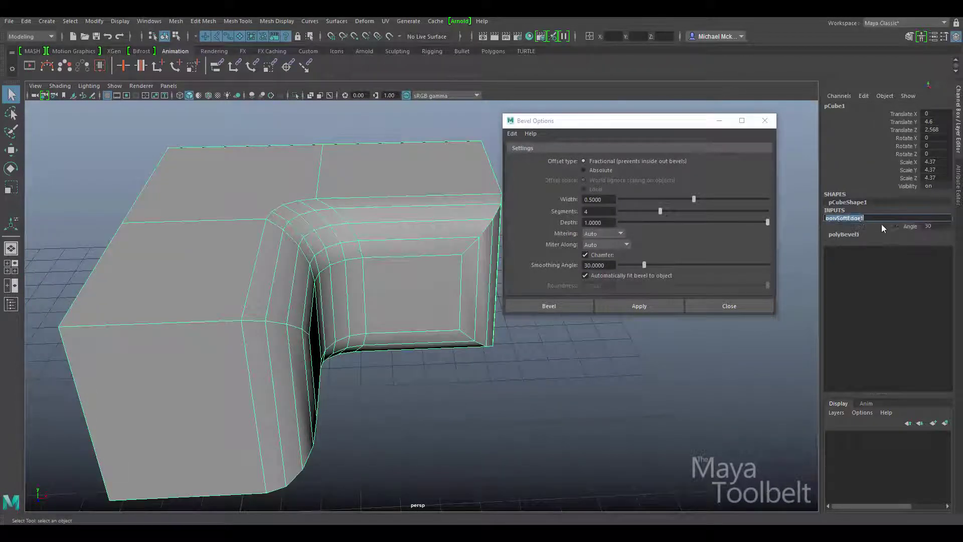
pyautogui.click(941, 226)
pyautogui.write('180')
pyautogui.press('Return')
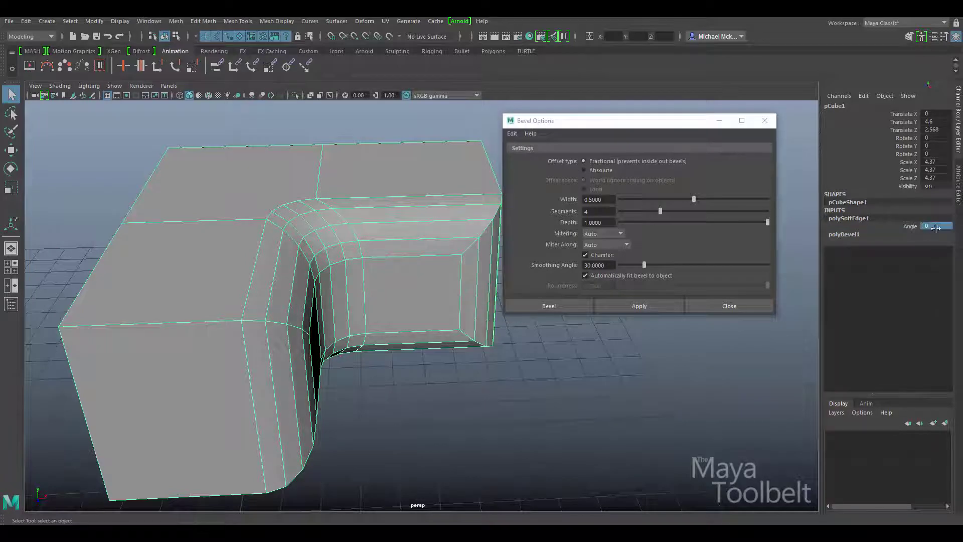
pyautogui.click(499, 386)
pyautogui.moveTo(499, 386)
pyautogui.keyDown('alt'); pyautogui.mouseDown()
pyautogui.moveTo(384, 350)
pyautogui.moveTo(415, 365)
pyautogui.mouseUp(); pyautogui.keyUp('alt')
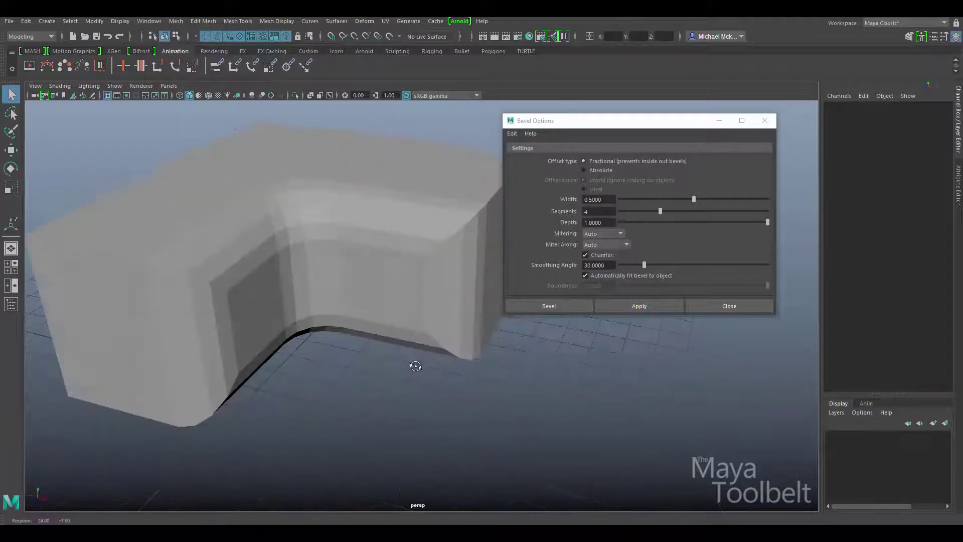
# Step: Select polySoftEdge1 in the mesh history and remove it with Ctrl+Z
pyautogui.click(408, 288)
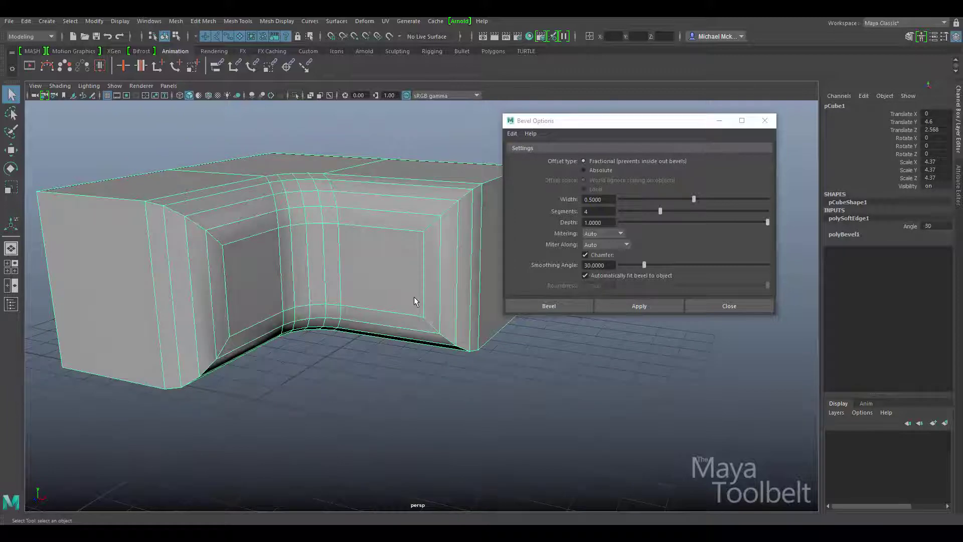
pyautogui.keyDown('ctrl'); pyautogui.click(419, 305); pyautogui.keyUp('ctrl')
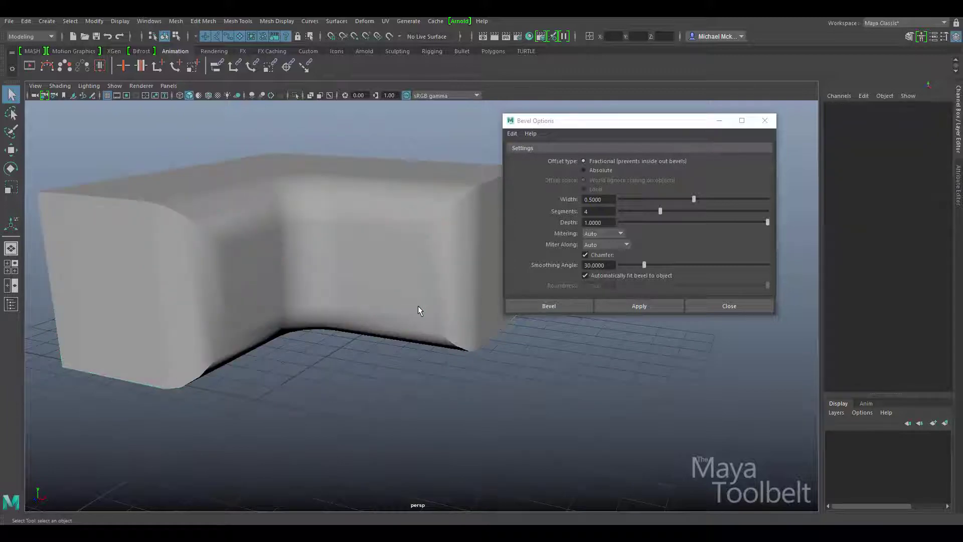
pyautogui.click(418, 305)
pyautogui.click(419, 306)
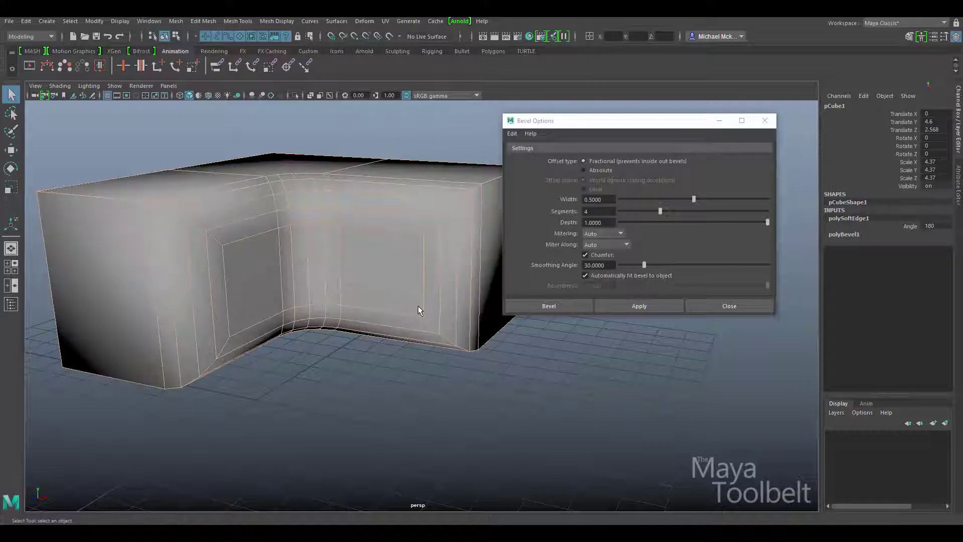
pyautogui.hotkey('ctrl', 'z')
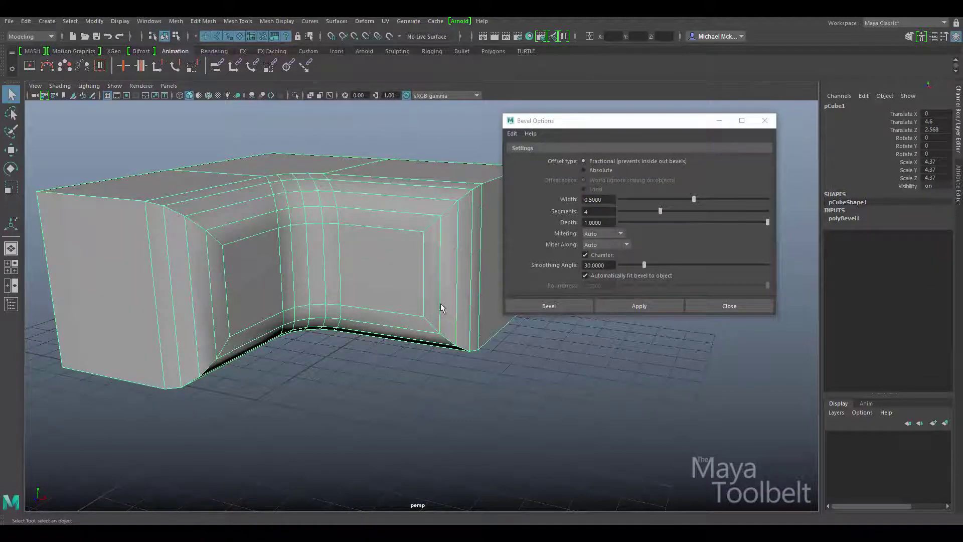
pyautogui.keyDown('alt'); pyautogui.moveTo(442, 307); pyautogui.dragTo(446, 301); pyautogui.keyUp('alt')
pyautogui.click(850, 217)
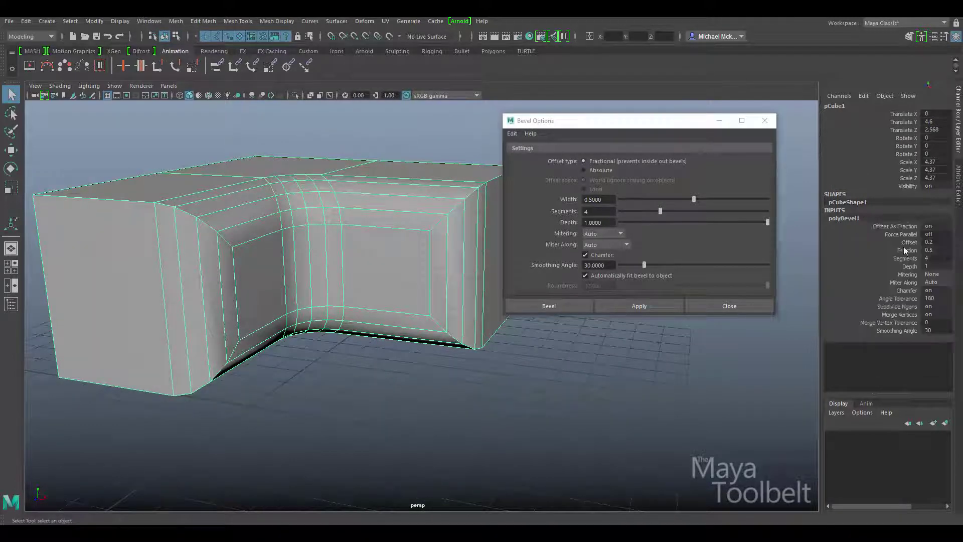
pyautogui.click(910, 331)
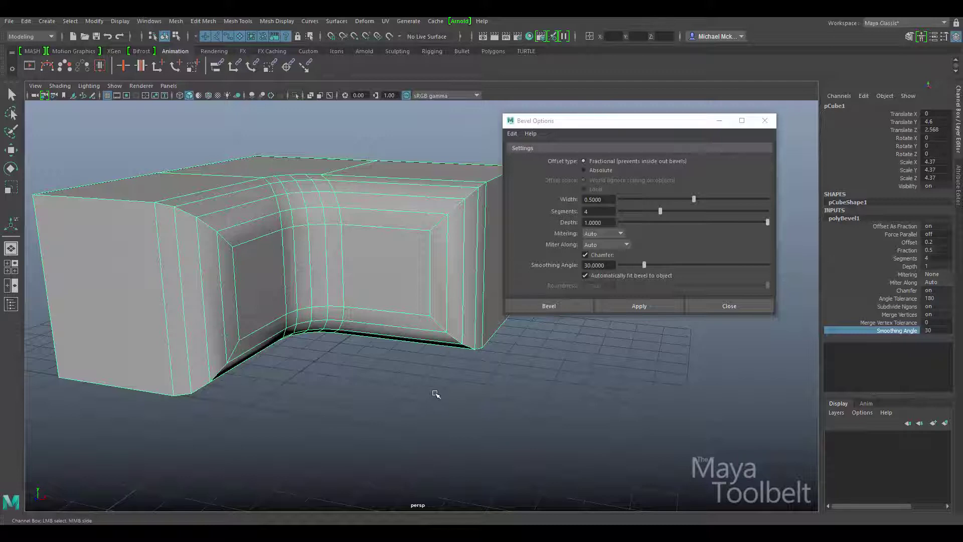
pyautogui.moveTo(429, 390); pyautogui.dragTo(311, 385, button='middle')
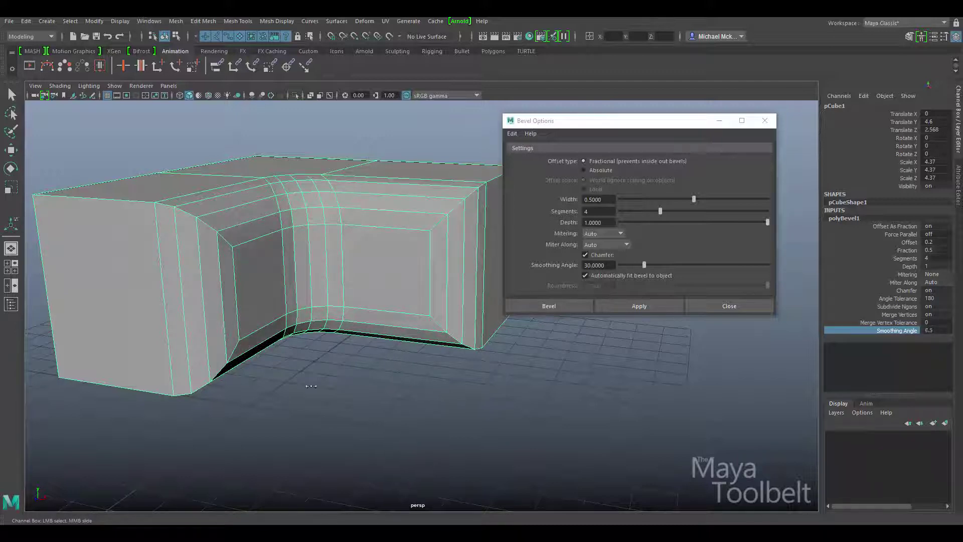
pyautogui.click(391, 382)
pyautogui.keyDown('alt'); pyautogui.moveTo(391, 383); pyautogui.dragTo(402, 270); pyautogui.keyUp('alt')
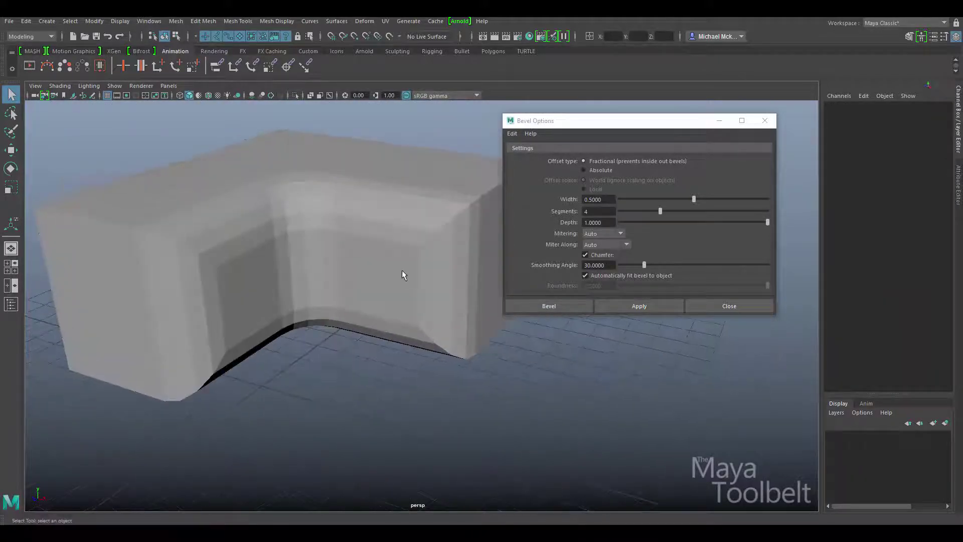
pyautogui.click(401, 270)
pyautogui.keyDown('alt'); pyautogui.moveTo(355, 243); pyautogui.dragTo(381, 238); pyautogui.keyUp('alt')
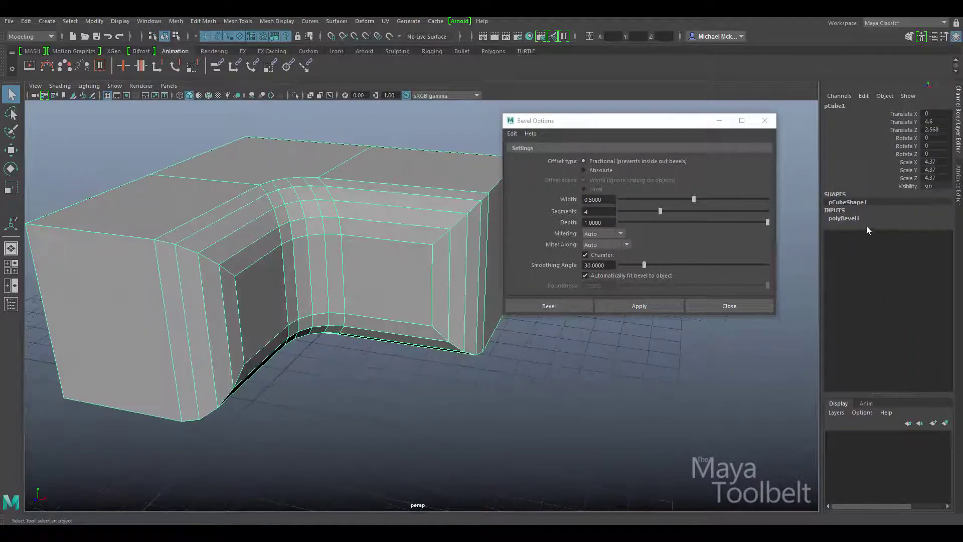
pyautogui.click(849, 217)
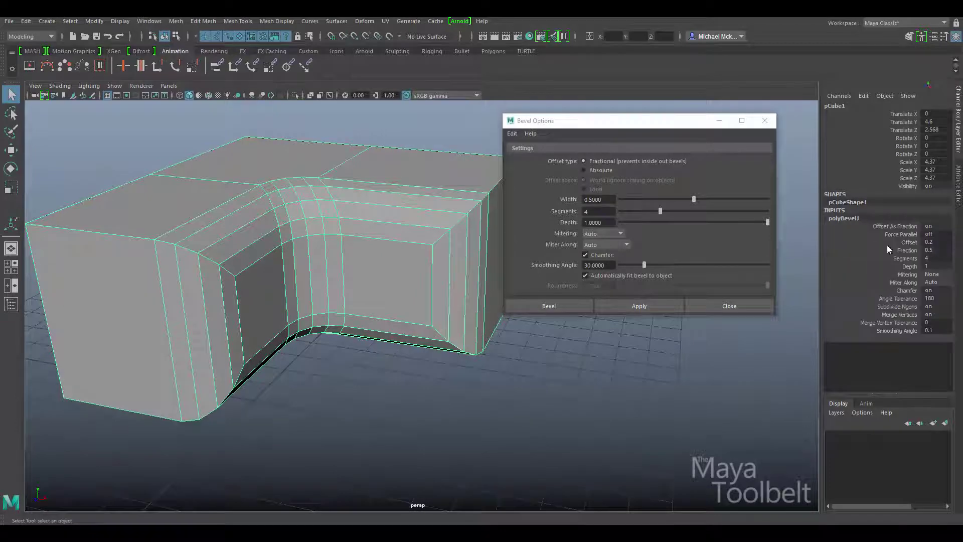
pyautogui.click(904, 330)
pyautogui.moveTo(367, 341)
pyautogui.keyDown('alt'); pyautogui.mouseDown()
pyautogui.moveTo(350, 333)
pyautogui.moveTo(361, 329)
pyautogui.moveTo(351, 339)
pyautogui.moveTo(360, 349)
pyautogui.mouseUp(); pyautogui.keyUp('alt')
pyautogui.moveTo(361, 349)
pyautogui.mouseDown(button='middle')
pyautogui.moveTo(367, 400)
pyautogui.moveTo(606, 422)
pyautogui.moveTo(524, 417)
pyautogui.moveTo(749, 421)
pyautogui.moveTo(326, 405)
pyautogui.moveTo(354, 396)
pyautogui.mouseUp(button='middle')
pyautogui.keyDown('alt'); pyautogui.moveTo(355, 396); pyautogui.dragTo(414, 269); pyautogui.keyUp('alt')
pyautogui.click(491, 336)
pyautogui.click(483, 264)
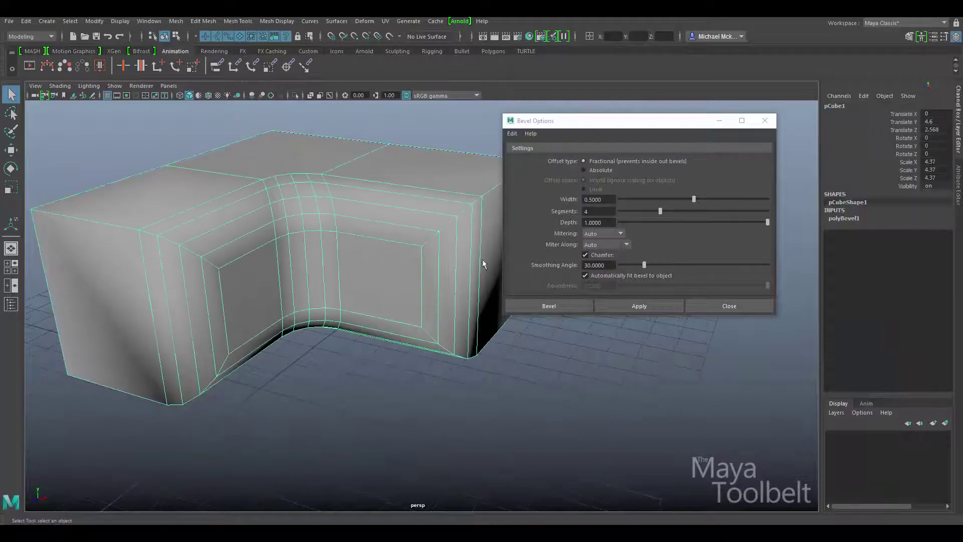
pyautogui.click(857, 218)
pyautogui.doubleClick(941, 330)
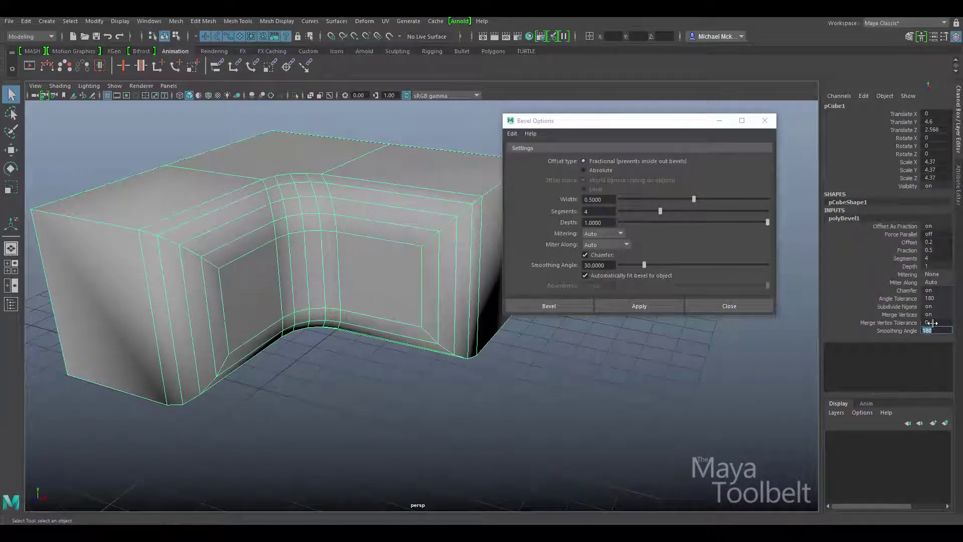
pyautogui.write('30')
pyautogui.press('Return')
pyautogui.click(431, 357)
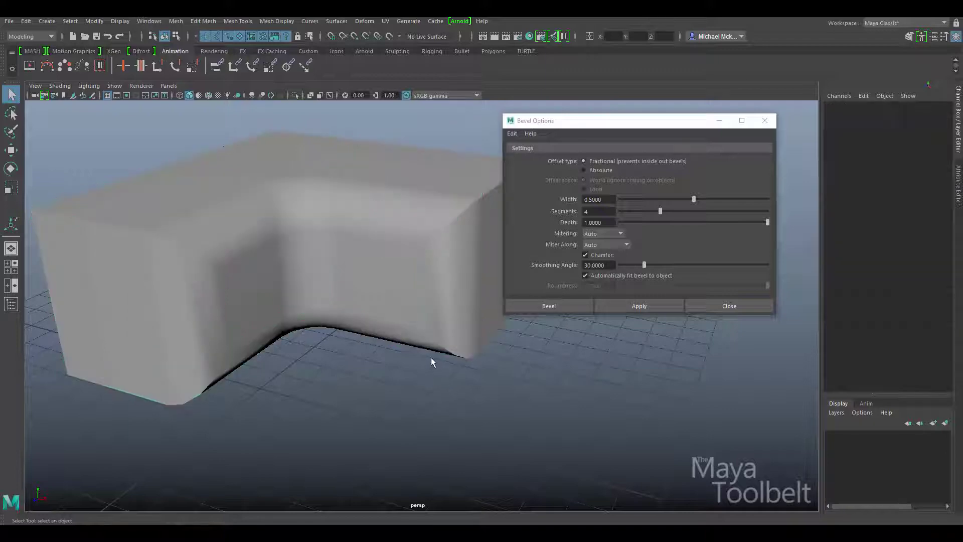
pyautogui.keyDown('alt'); pyautogui.moveTo(391, 281); pyautogui.dragTo(482, 341); pyautogui.keyUp('alt')
pyautogui.click(424, 280)
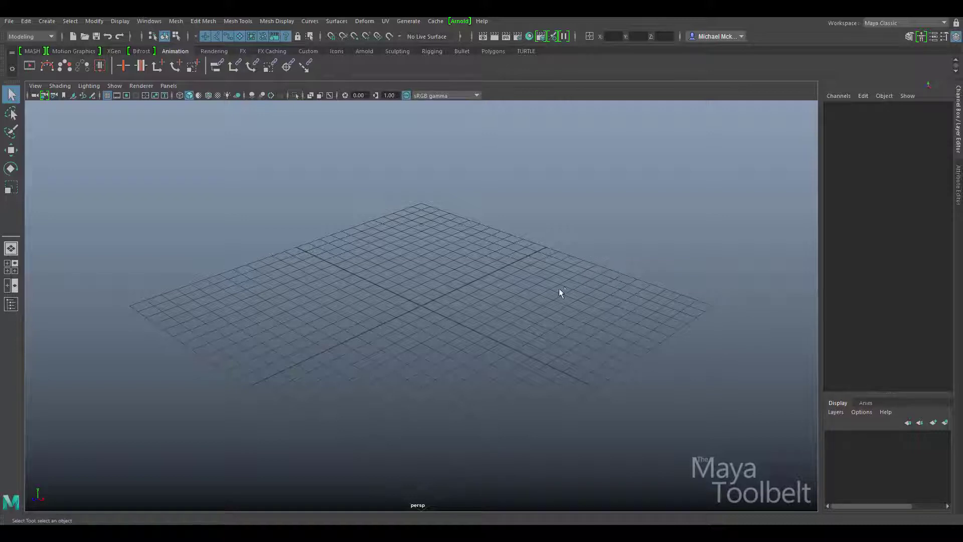
# Step: Drag out a new polygon cube at the grid origin
pyautogui.keyDown('shift'); pyautogui.moveTo(559, 288); pyautogui.dragTo(460, 260, button='right'); pyautogui.keyUp('shift')
# Step: Bevel the selected top edges using reset default Bevel options (Fraction 0.5, 1 segment)
pyautogui.press('r')
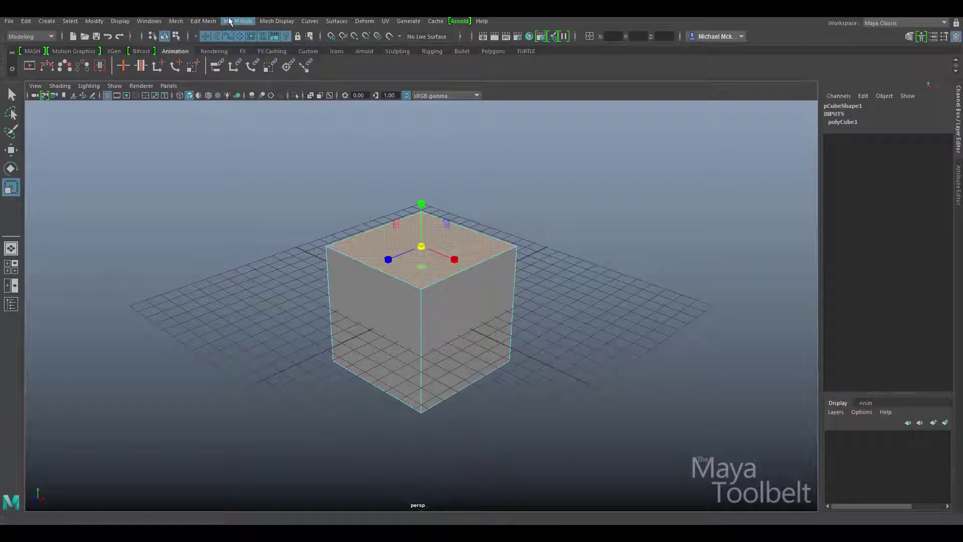
pyautogui.click(203, 21)
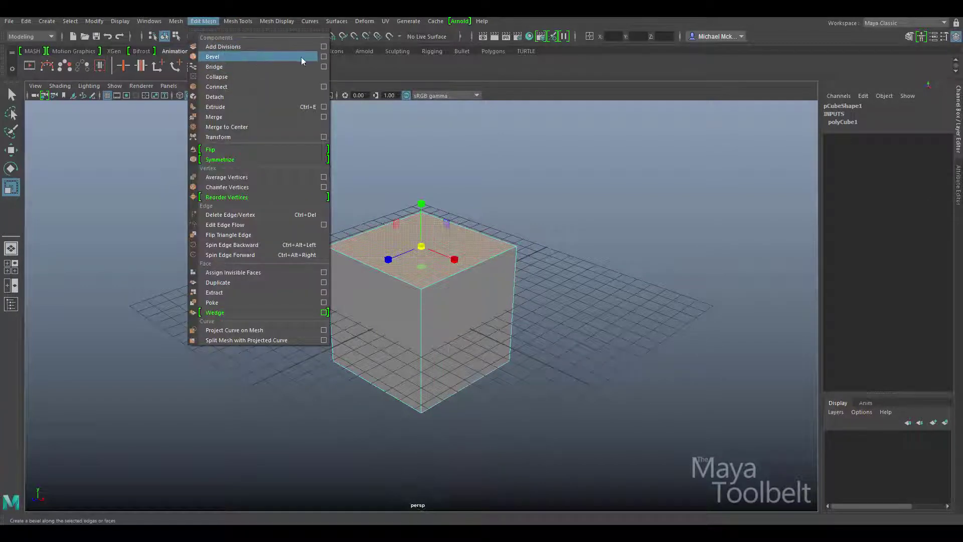
pyautogui.click(326, 57)
pyautogui.click(334, 198)
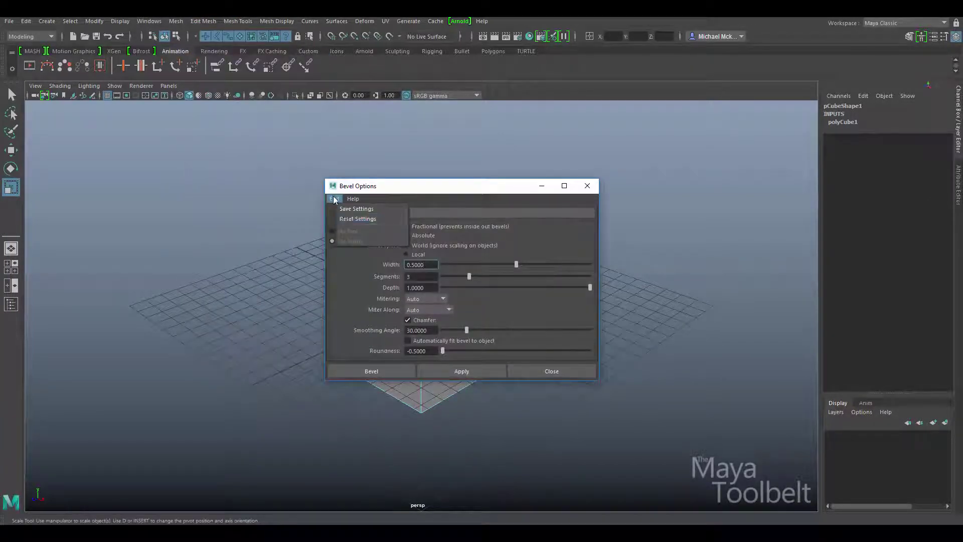
pyautogui.click(348, 218)
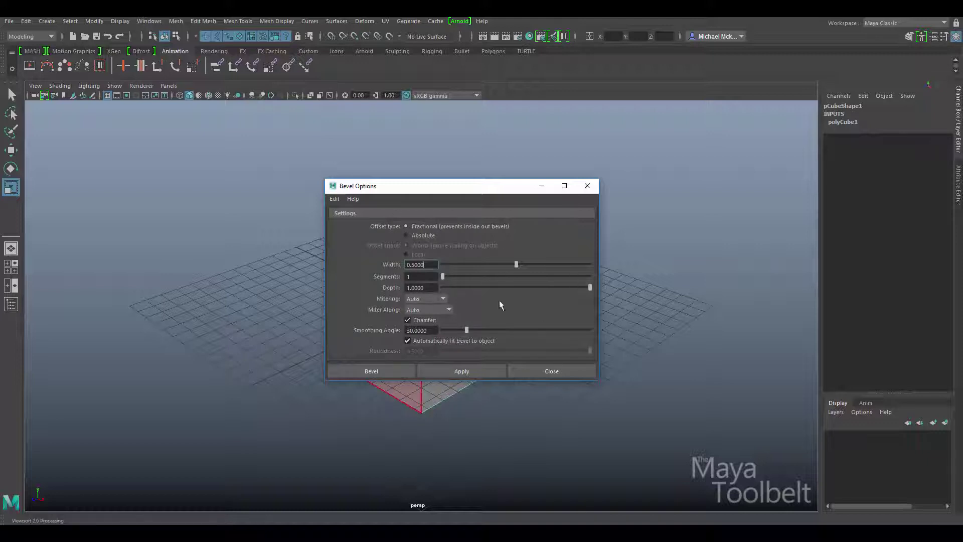
pyautogui.click(361, 370)
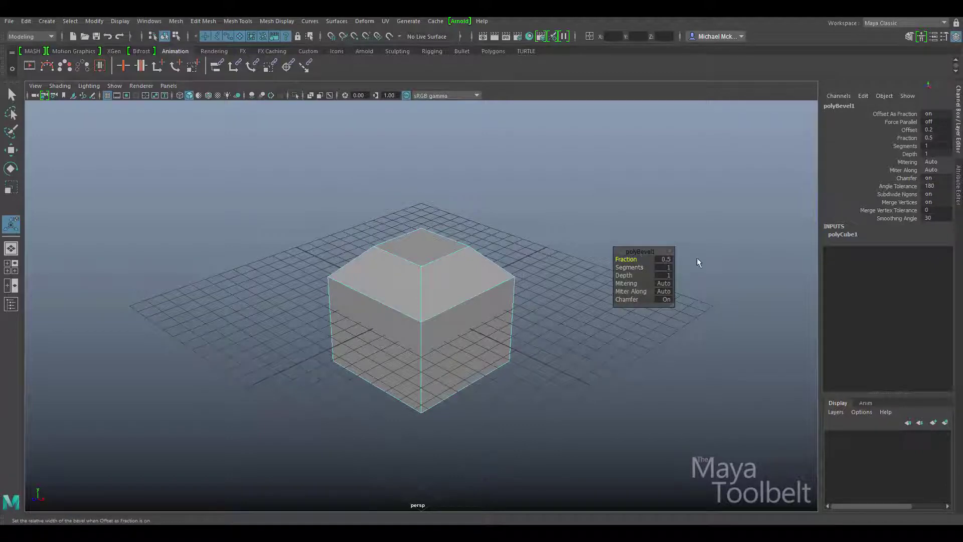
# Step: In the polyBevel1 in-view editor, lower Fraction to 0.41 and Depth to -0.12
pyautogui.moveTo(643, 254); pyautogui.dragTo(637, 228)
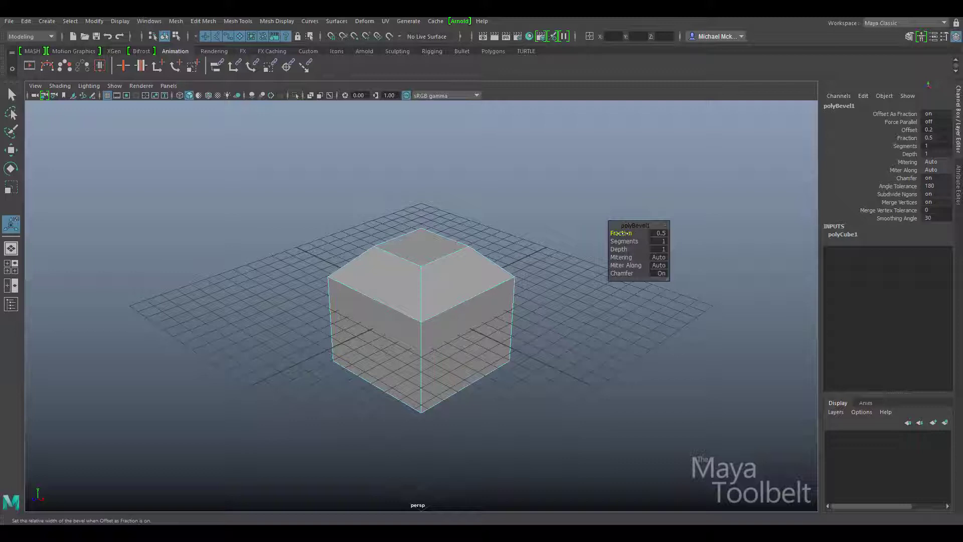
pyautogui.moveTo(620, 233); pyautogui.dragTo(705, 244)
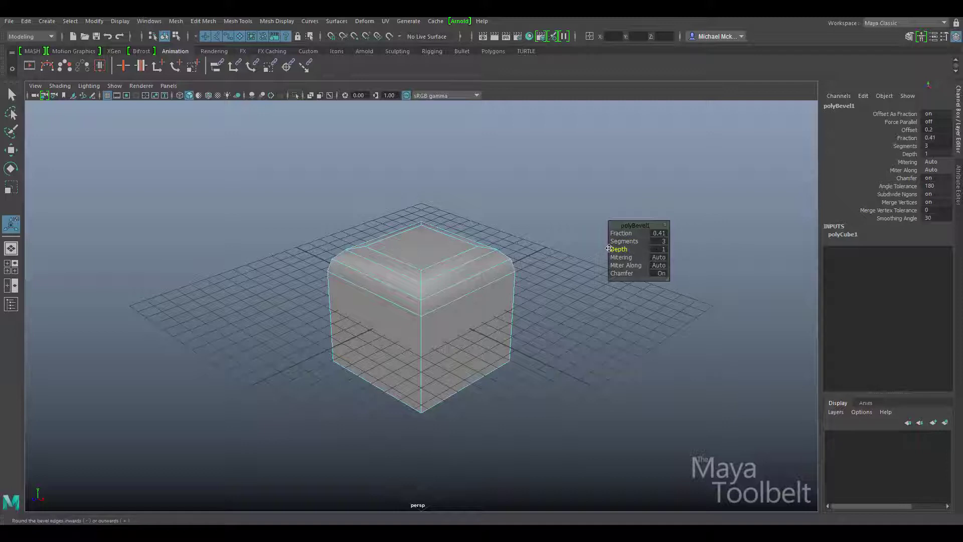
pyautogui.moveTo(627, 249); pyautogui.dragTo(552, 257)
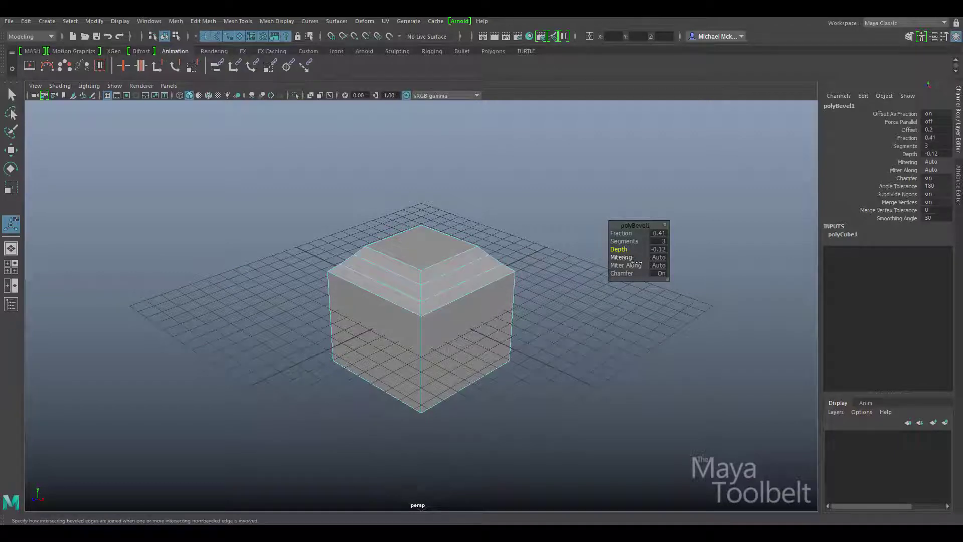
# Step: Keep Mitering on Auto and toggle Chamfer off and back on
pyautogui.click(660, 256)
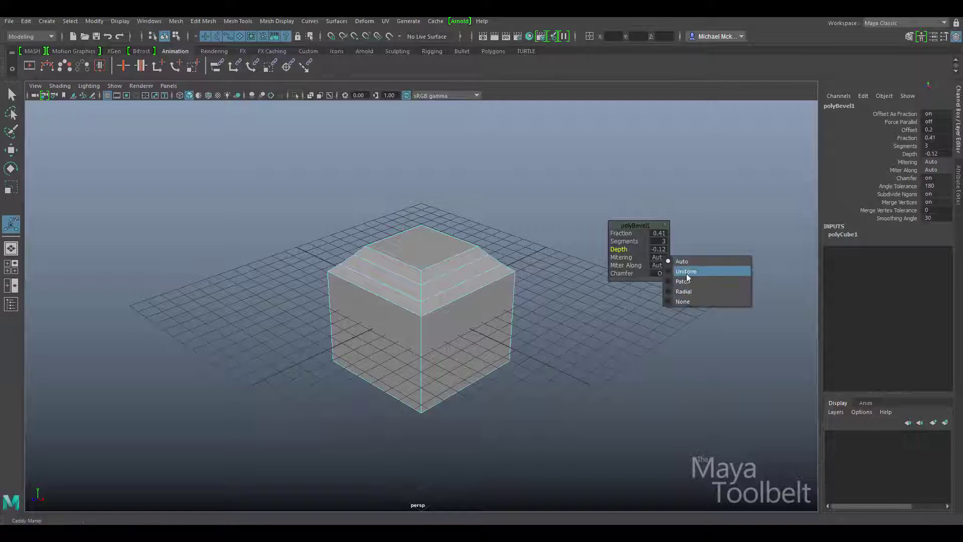
pyautogui.click(626, 255)
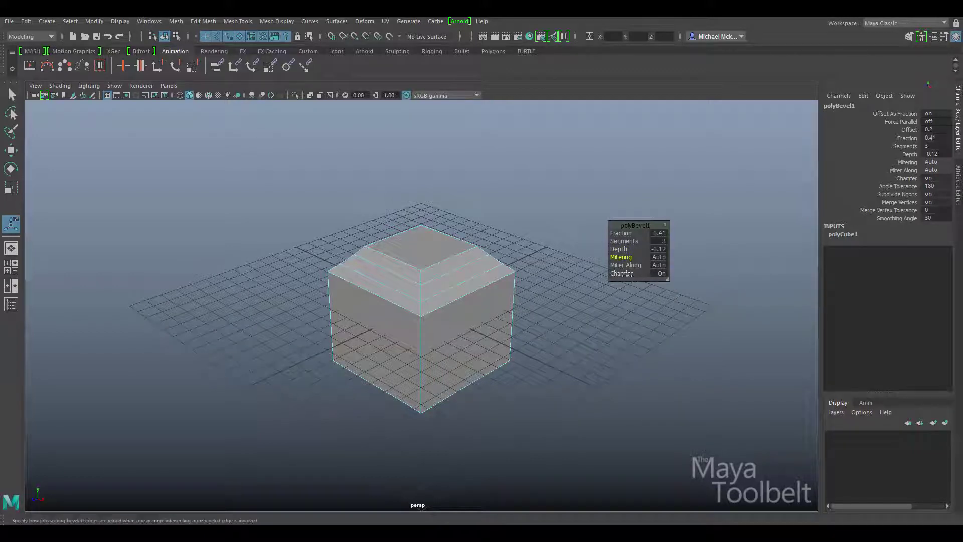
pyautogui.click(621, 273)
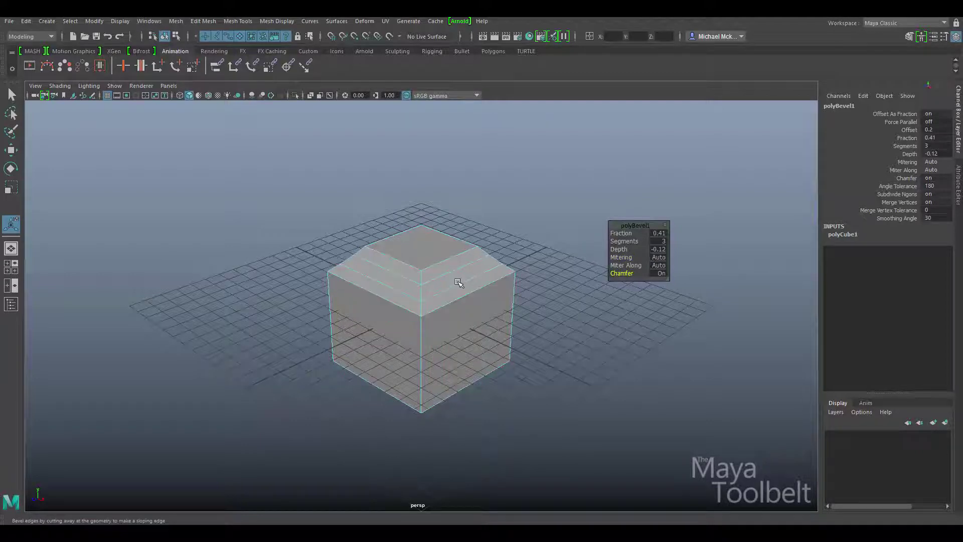
pyautogui.click(661, 274)
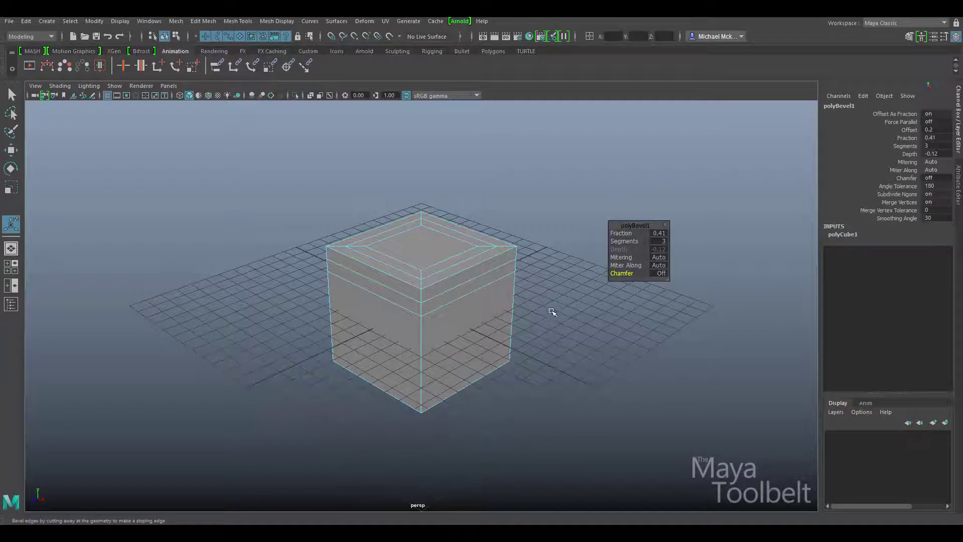
pyautogui.keyDown('alt'); pyautogui.moveTo(554, 318); pyautogui.dragTo(519, 268); pyautogui.keyUp('alt')
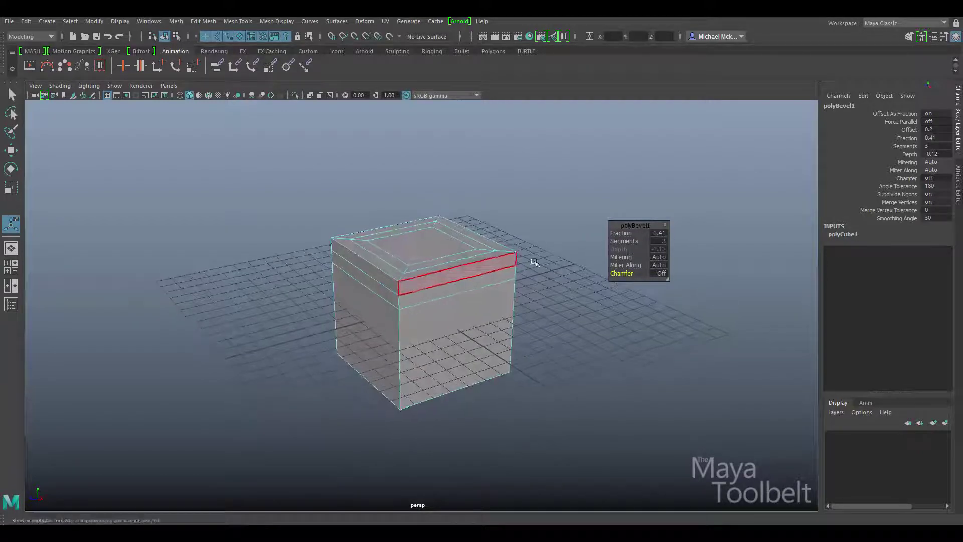
pyautogui.click(661, 273)
pyautogui.keyDown('alt'); pyautogui.moveTo(394, 296); pyautogui.dragTo(484, 284); pyautogui.keyUp('alt')
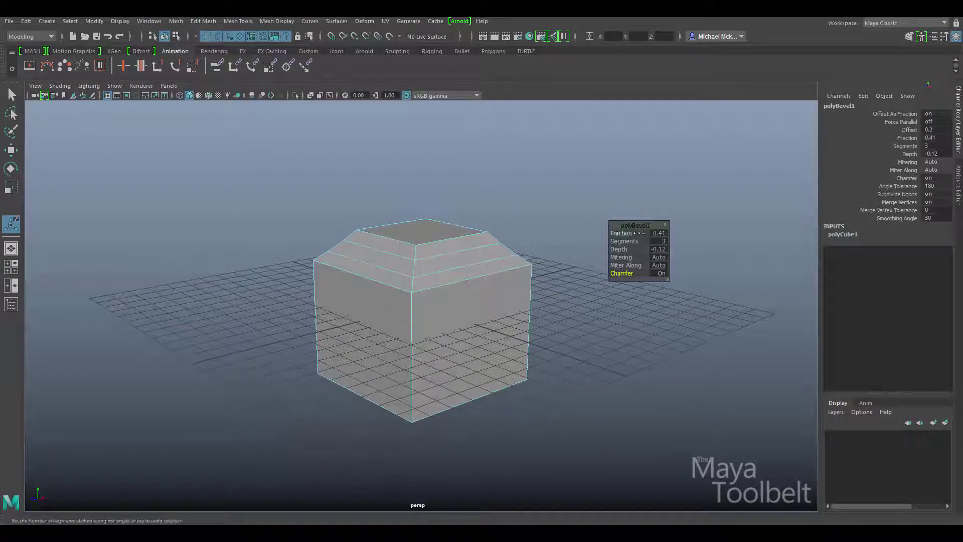
pyautogui.click(665, 224)
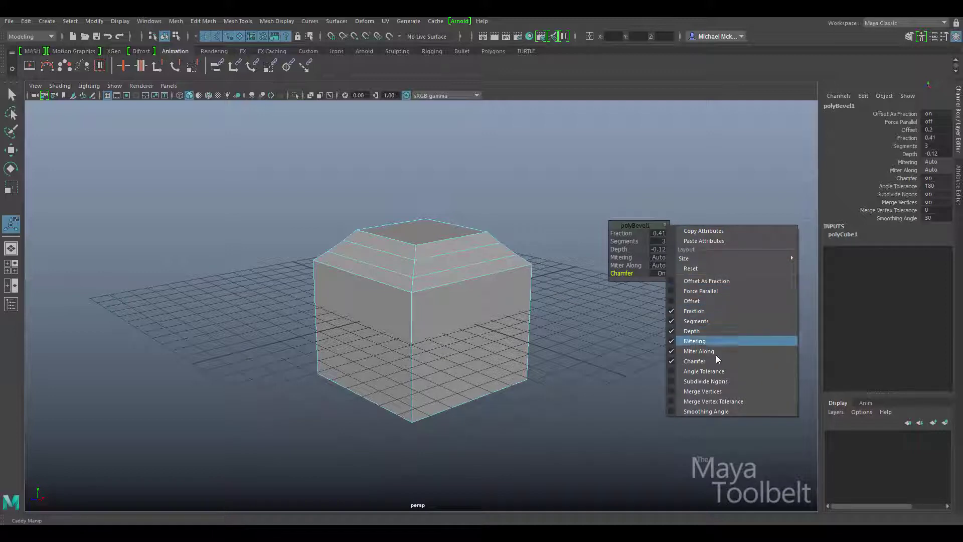
# Step: Add Offset As Fraction, Force Parallel, Offset, Angle Tolerance, Subdivide Ngons, Merge Vertices, Merge Vertex Tolerance and Smoothing Angle to the in-view editor
pyautogui.click(694, 281)
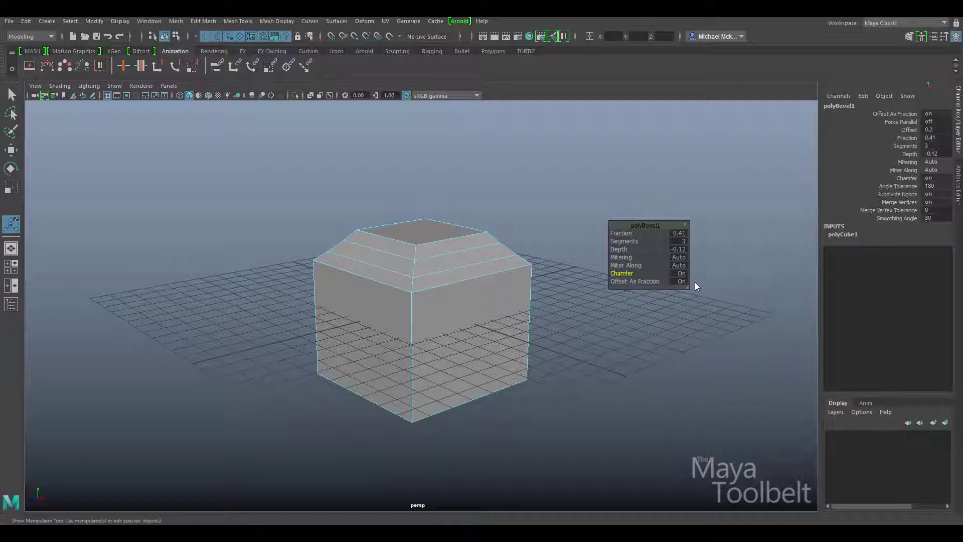
pyautogui.rightClick(685, 225)
pyautogui.click(727, 296)
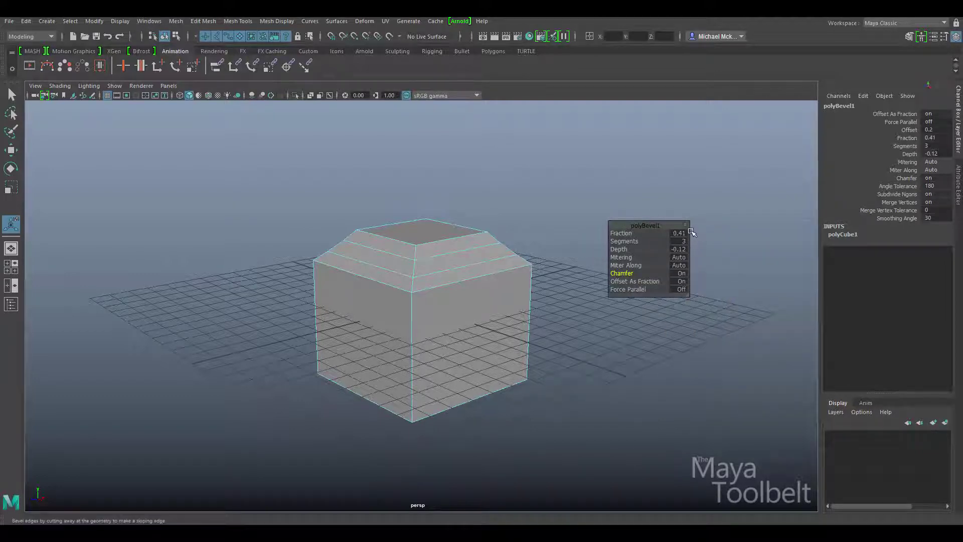
pyautogui.rightClick(685, 224)
pyautogui.click(715, 305)
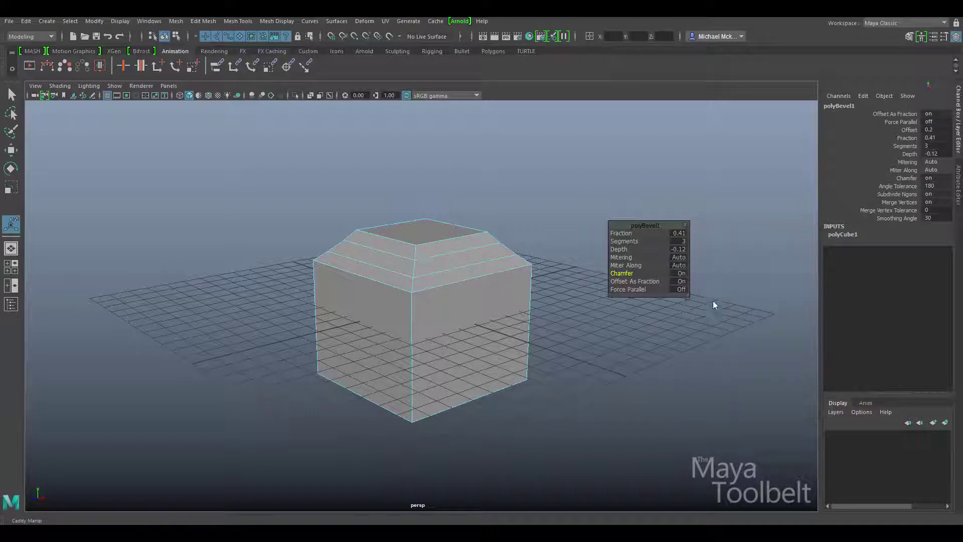
pyautogui.rightClick(685, 224)
pyautogui.click(725, 371)
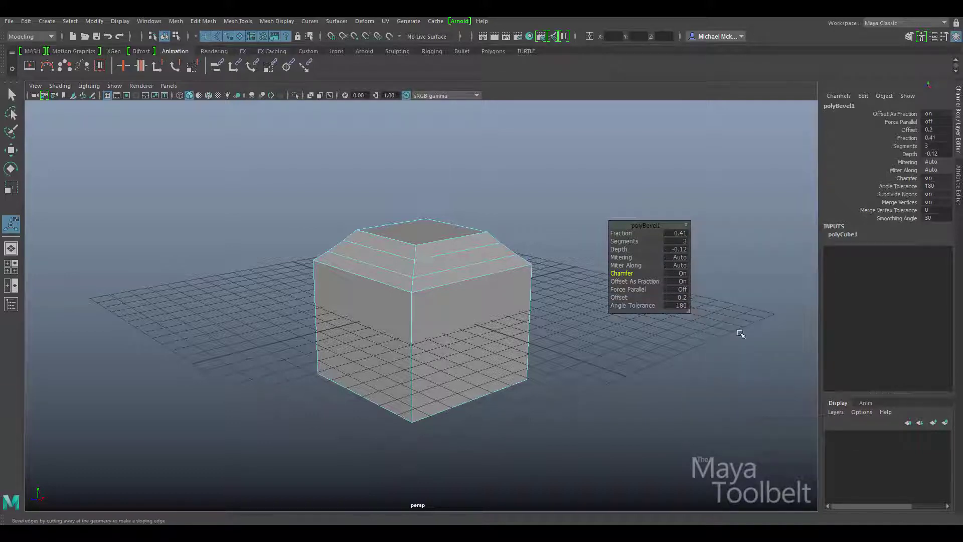
pyautogui.rightClick(686, 231)
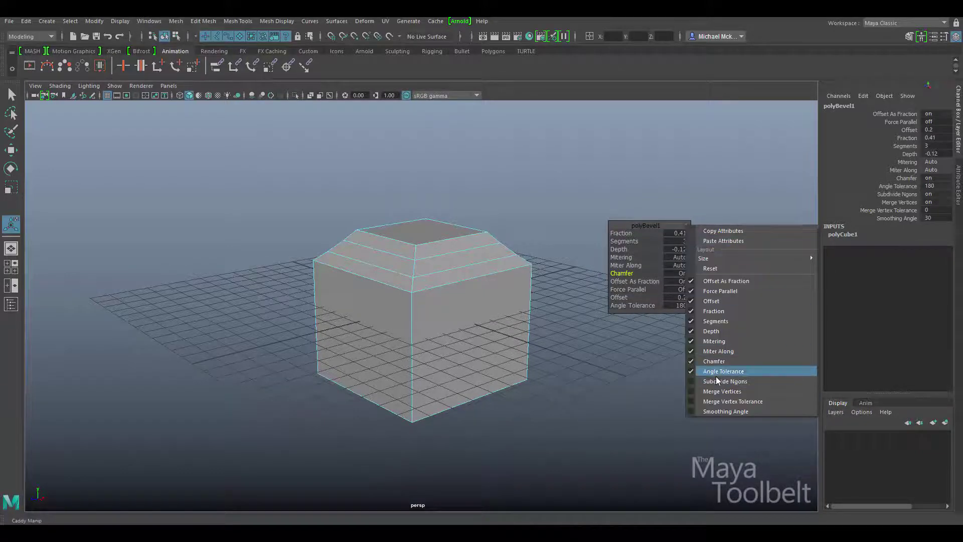
pyautogui.click(730, 383)
pyautogui.rightClick(685, 223)
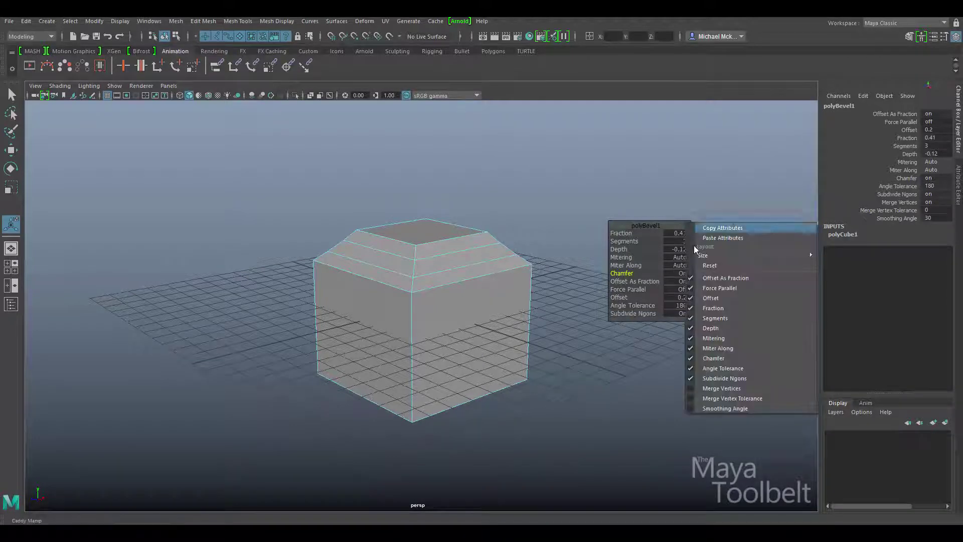
pyautogui.click(722, 390)
pyautogui.rightClick(687, 227)
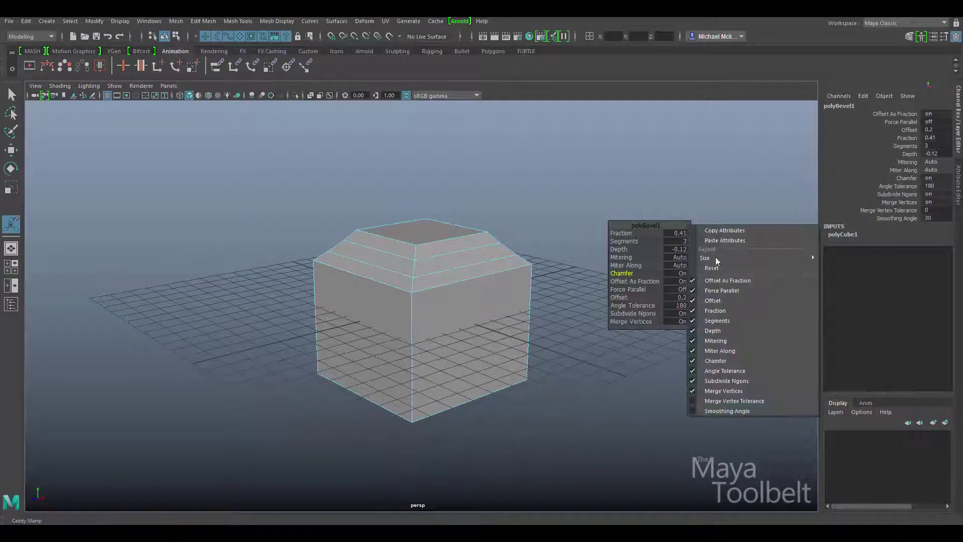
pyautogui.click(729, 407)
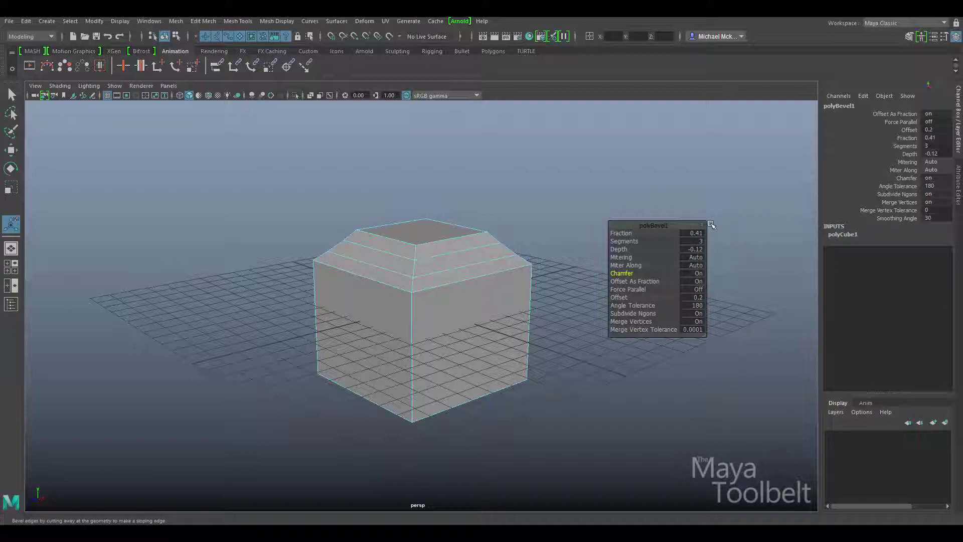
pyautogui.rightClick(711, 225)
pyautogui.click(766, 405)
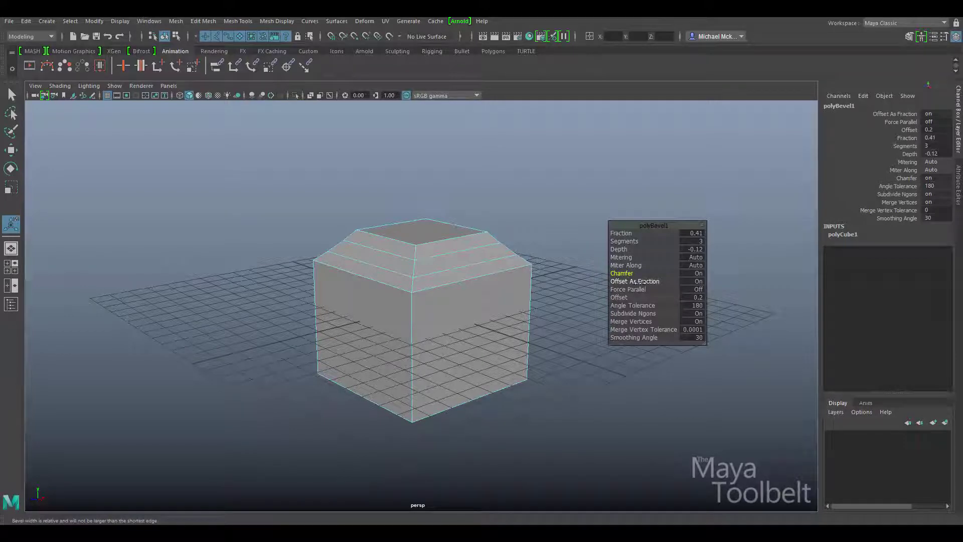
# Step: Turn Offset As Fraction off so the bevel thins
pyautogui.click(690, 280)
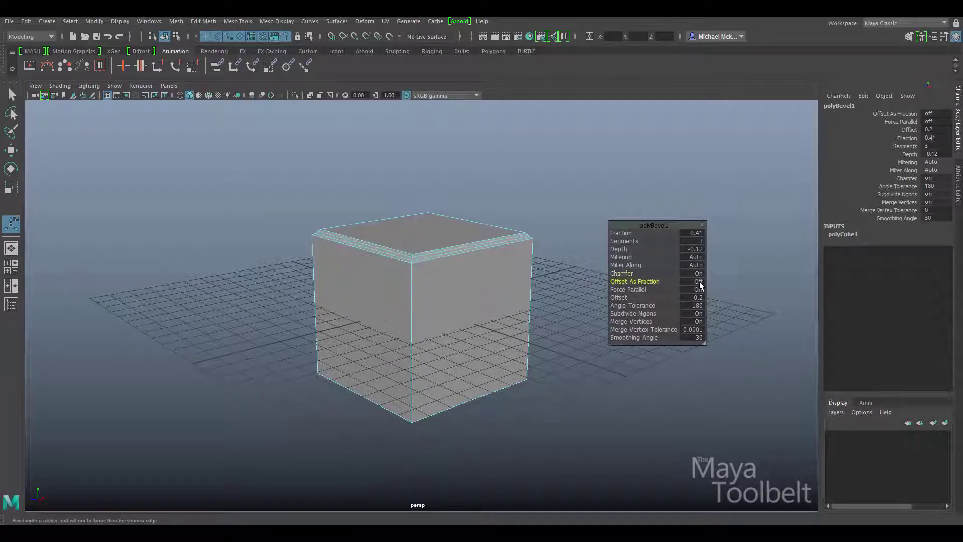
pyautogui.click(699, 281)
pyautogui.click(698, 282)
# Step: In the Bevel options, turn Offset As Fraction back on and set Offset to 2.48
pyautogui.click(206, 21)
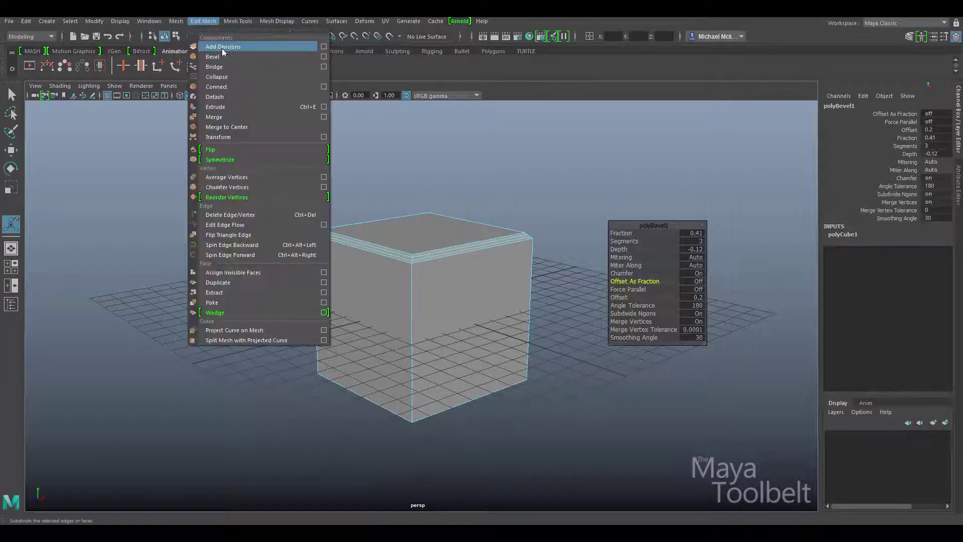
pyautogui.click(323, 57)
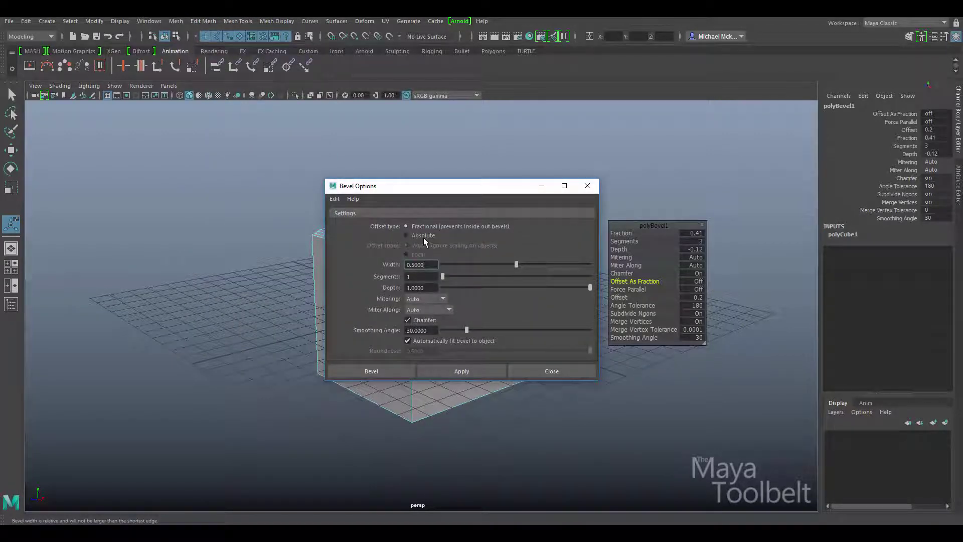
pyautogui.moveTo(504, 189); pyautogui.dragTo(230, 108)
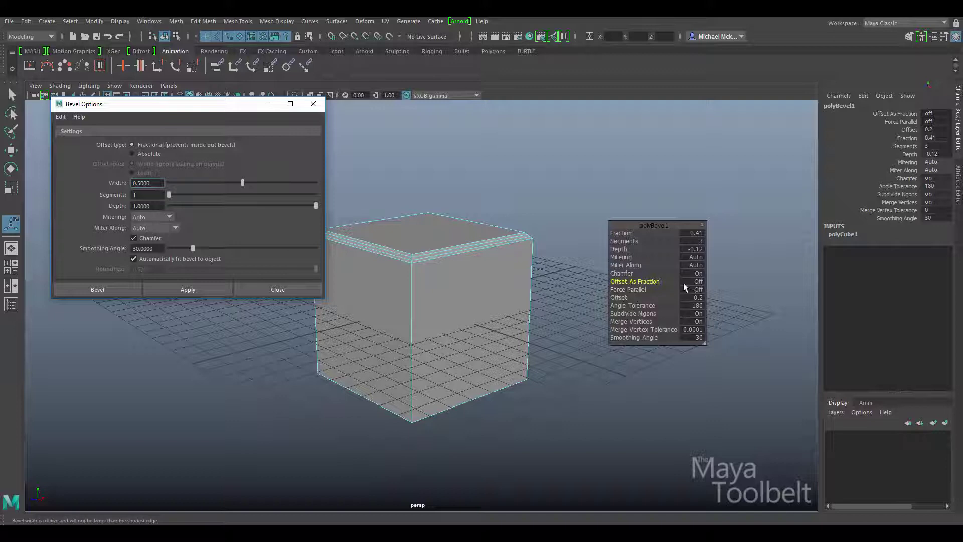
pyautogui.click(697, 280)
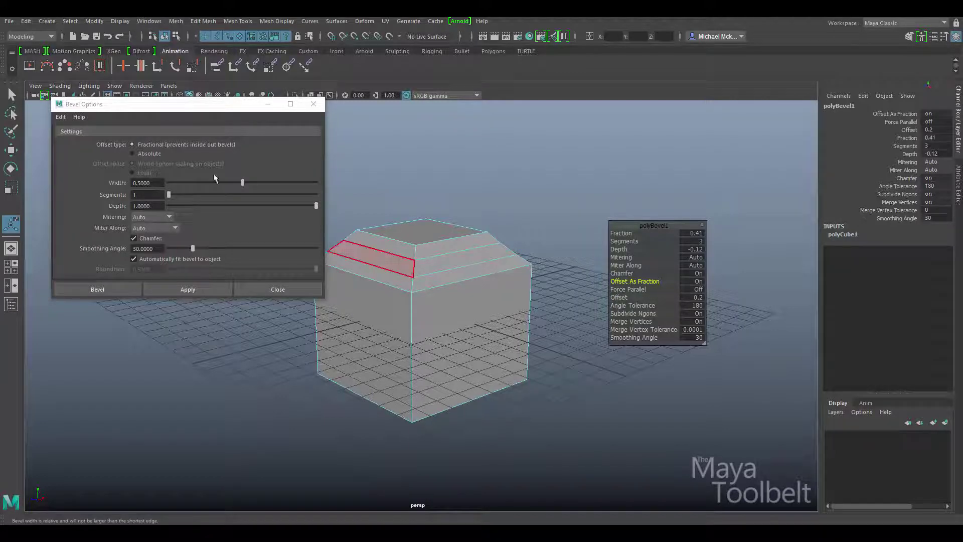
pyautogui.moveTo(190, 106); pyautogui.dragTo(163, 112)
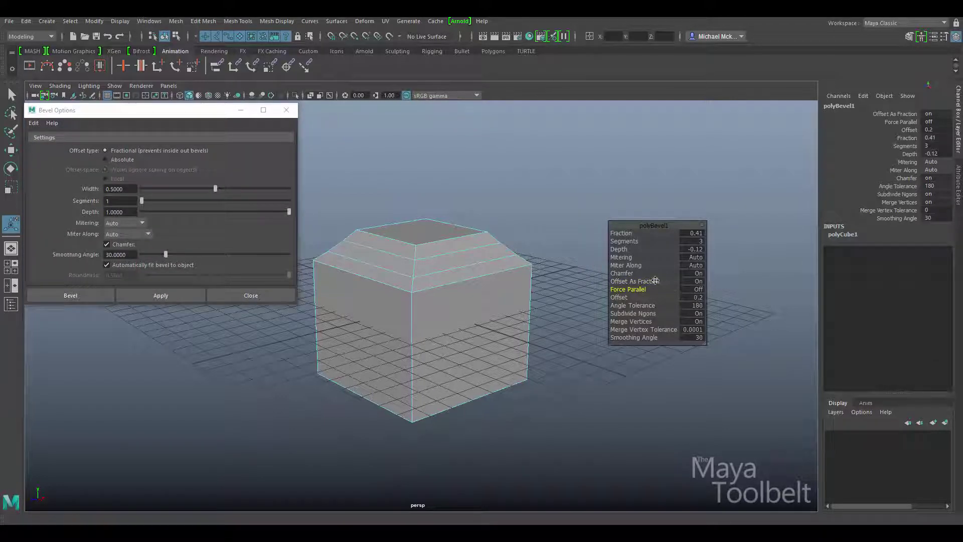
pyautogui.click(696, 297)
pyautogui.write('2.48')
pyautogui.press('Return')
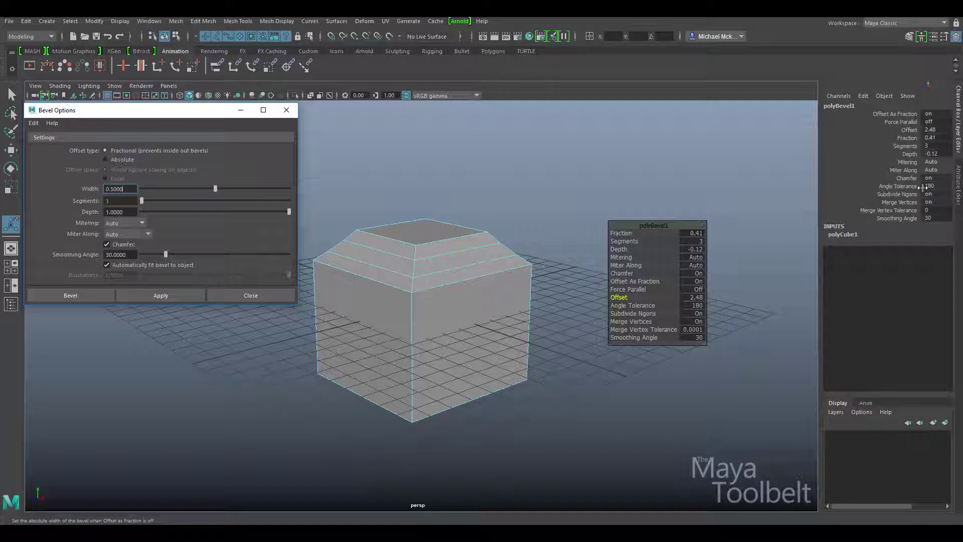
# Step: Reset the polyBevel1 in-view editor to its default attributes and nudge it left
pyautogui.rightClick(700, 224)
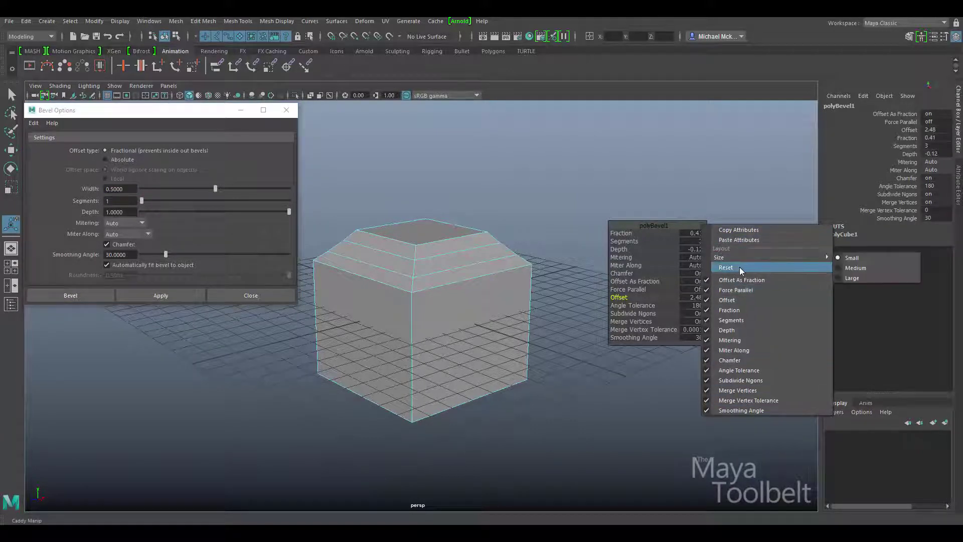
pyautogui.click(739, 266)
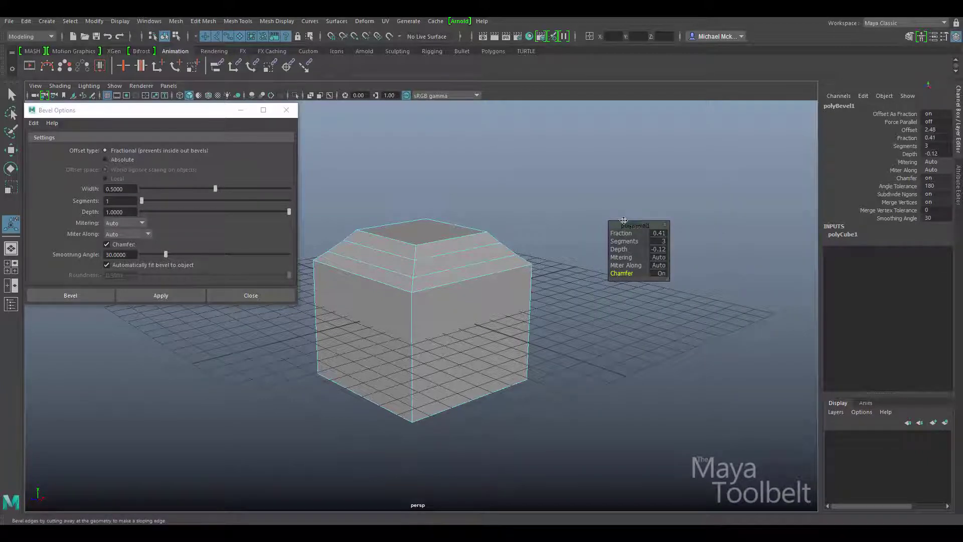
pyautogui.moveTo(641, 226); pyautogui.dragTo(622, 229)
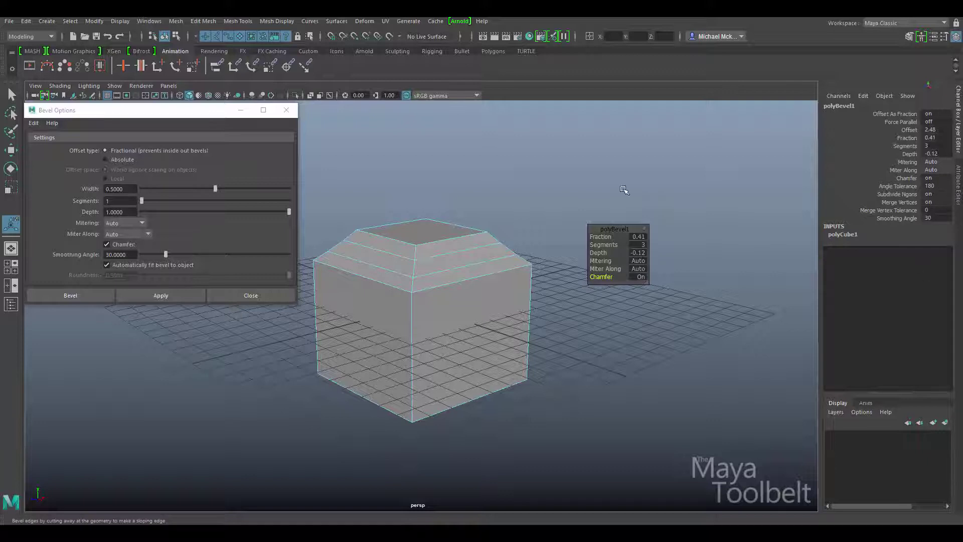
pyautogui.click(643, 231)
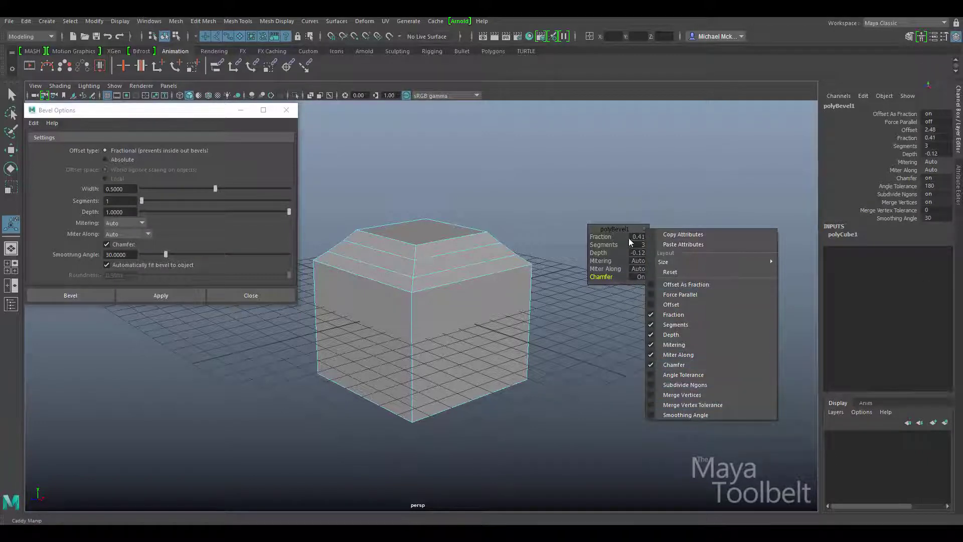
pyautogui.click(618, 230)
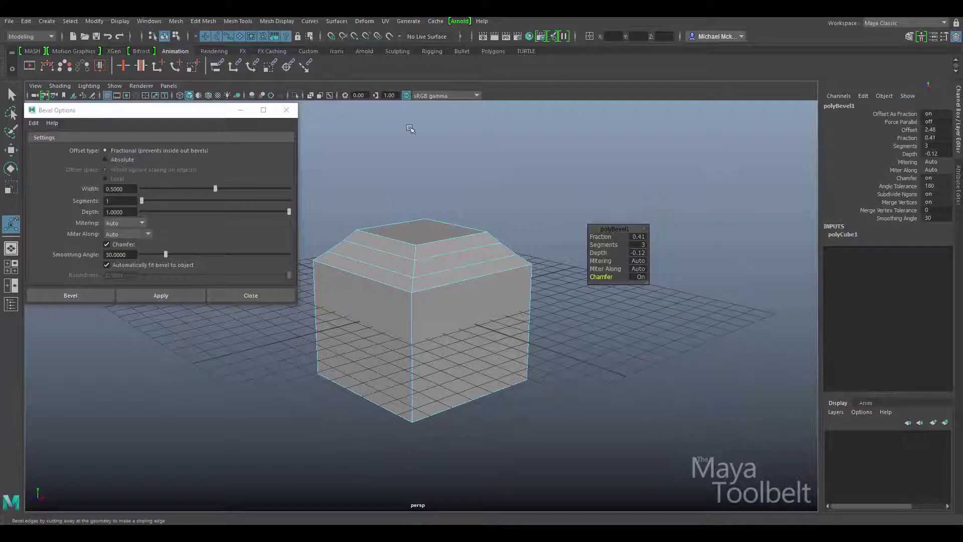
# Step: Switch to Object Mode and expand polyBevel1 under the cube's inputs in the Channel Box
pyautogui.click(176, 37)
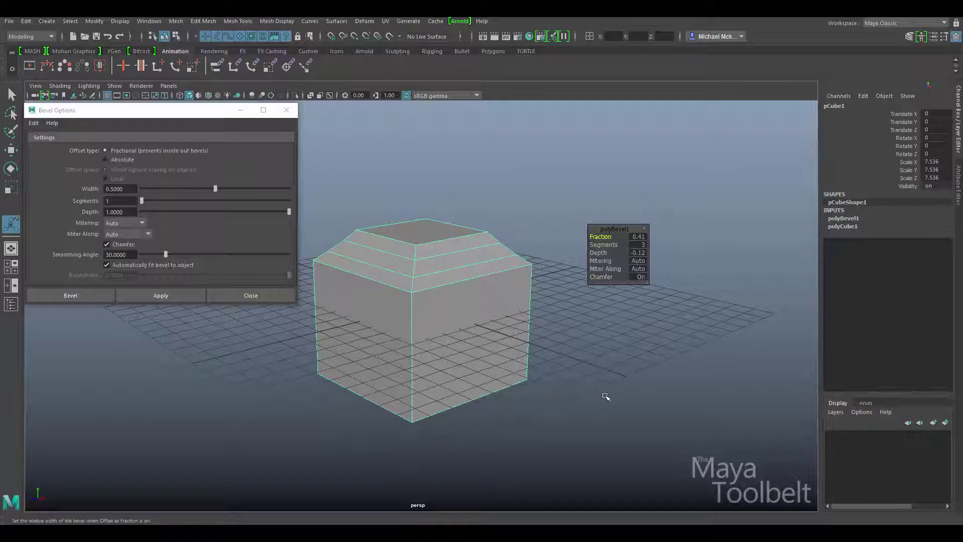
pyautogui.moveTo(446, 268); pyautogui.dragTo(486, 230, button='right')
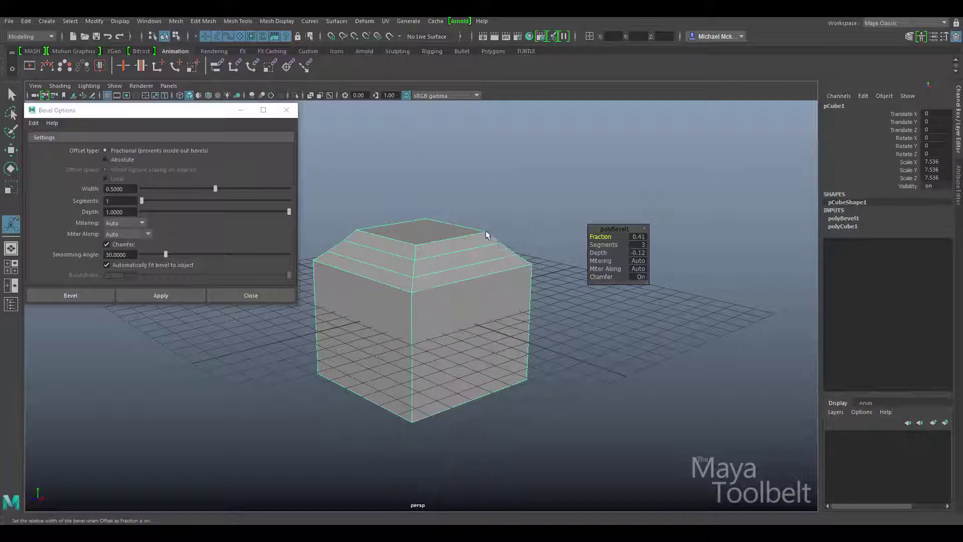
pyautogui.click(843, 219)
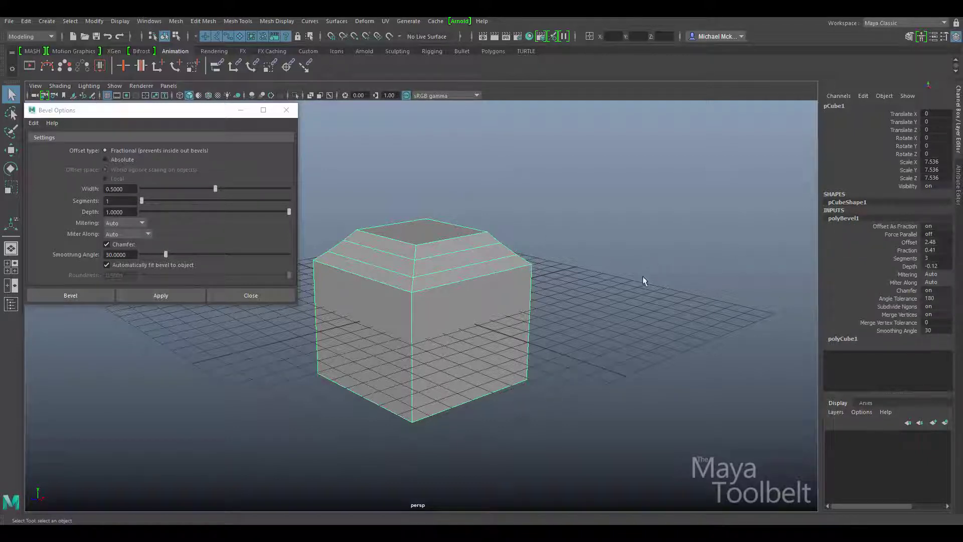
pyautogui.moveTo(115, 116); pyautogui.dragTo(136, 121)
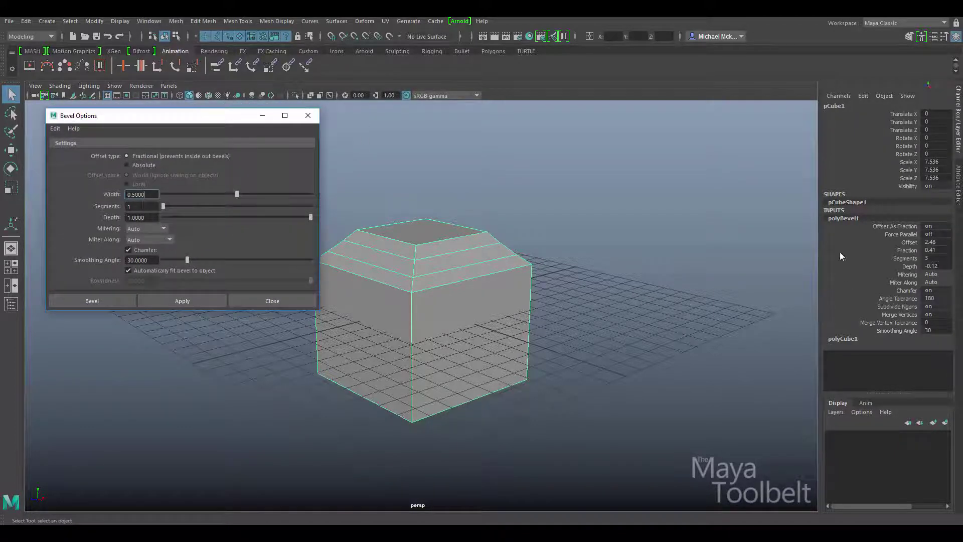
# Step: Use Modify > Transformation Tools > Show Manipulator Tool to restore the bevel's in-view editor
pyautogui.click(87, 22)
pyautogui.moveTo(158, 46)
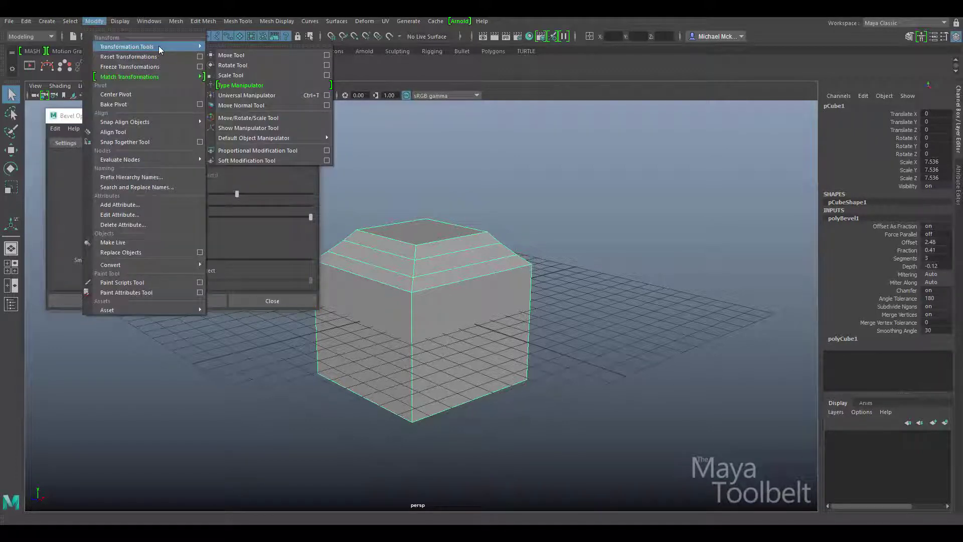
pyautogui.click(271, 128)
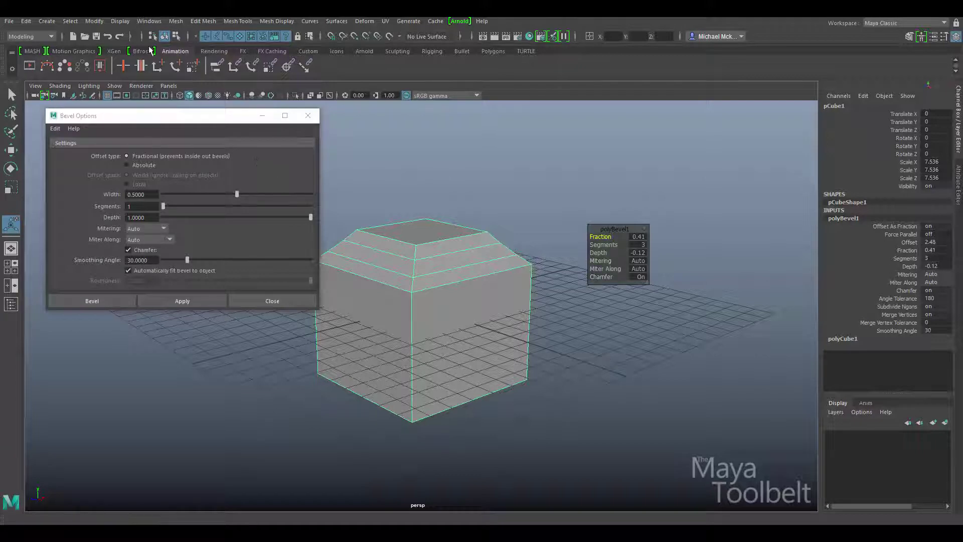
pyautogui.click(96, 20)
pyautogui.moveTo(146, 46)
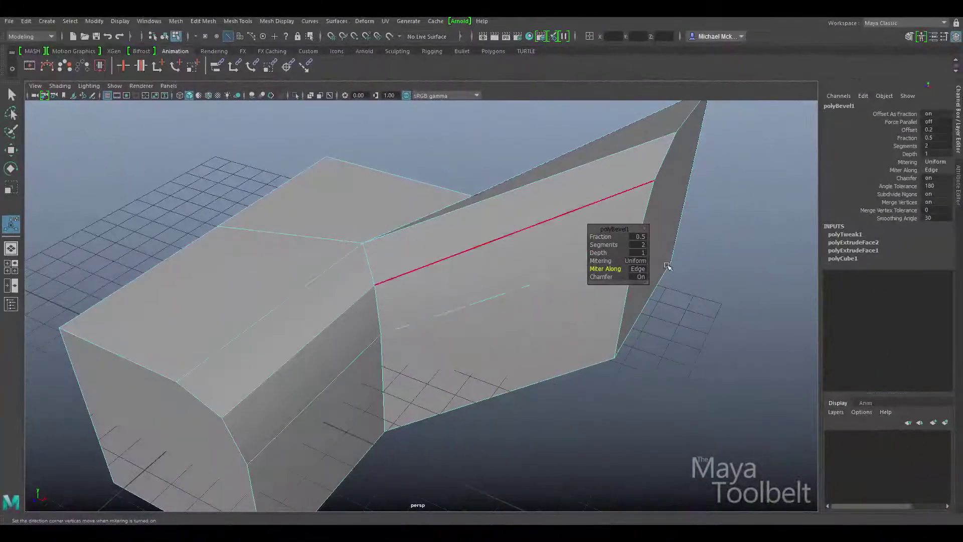
# Step: Set the bevel to 1 segment with Miter Along set to Center
pyautogui.keyDown('alt'); pyautogui.moveTo(568, 265); pyautogui.dragTo(720, 276); pyautogui.keyUp('alt')
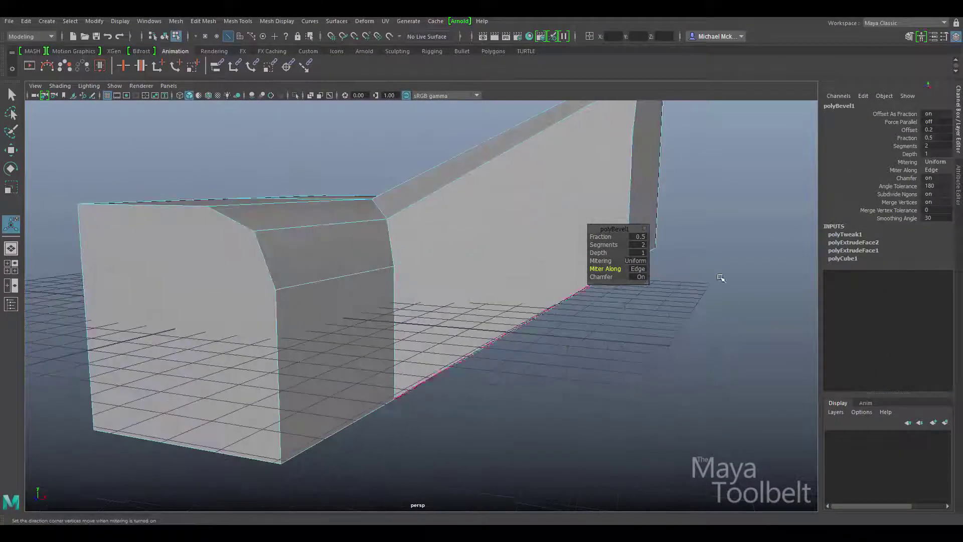
pyautogui.moveTo(550, 285)
pyautogui.keyDown('alt'); pyautogui.mouseDown()
pyautogui.moveTo(654, 256)
pyautogui.moveTo(594, 244)
pyautogui.moveTo(435, 248)
pyautogui.moveTo(454, 262)
pyautogui.moveTo(540, 268)
pyautogui.mouseUp(); pyautogui.keyUp('alt')
pyautogui.click(640, 270)
pyautogui.click(652, 276)
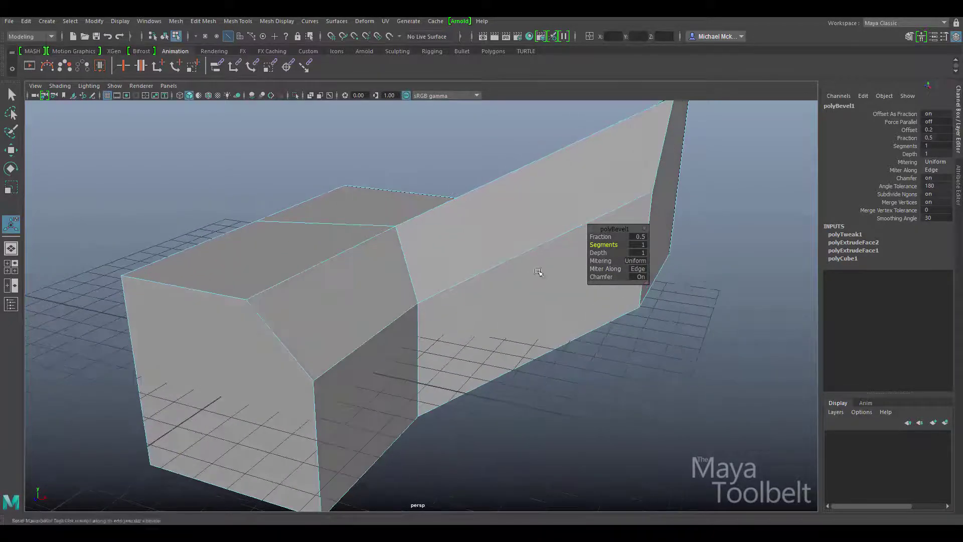
pyautogui.click(637, 269)
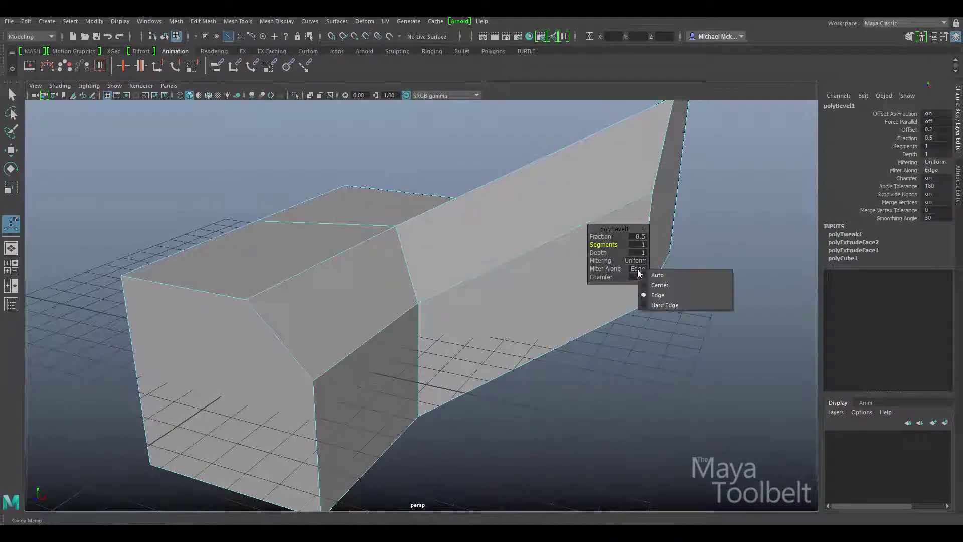
pyautogui.click(681, 284)
# Step: Inspect the re-bevelled mesh from several angles and hide the viewport grid
pyautogui.moveTo(525, 275)
pyautogui.keyDown('alt'); pyautogui.mouseDown()
pyautogui.moveTo(456, 253)
pyautogui.moveTo(401, 281)
pyautogui.moveTo(476, 319)
pyautogui.moveTo(492, 286)
pyautogui.moveTo(443, 266)
pyautogui.moveTo(519, 266)
pyautogui.mouseUp(); pyautogui.keyUp('alt')
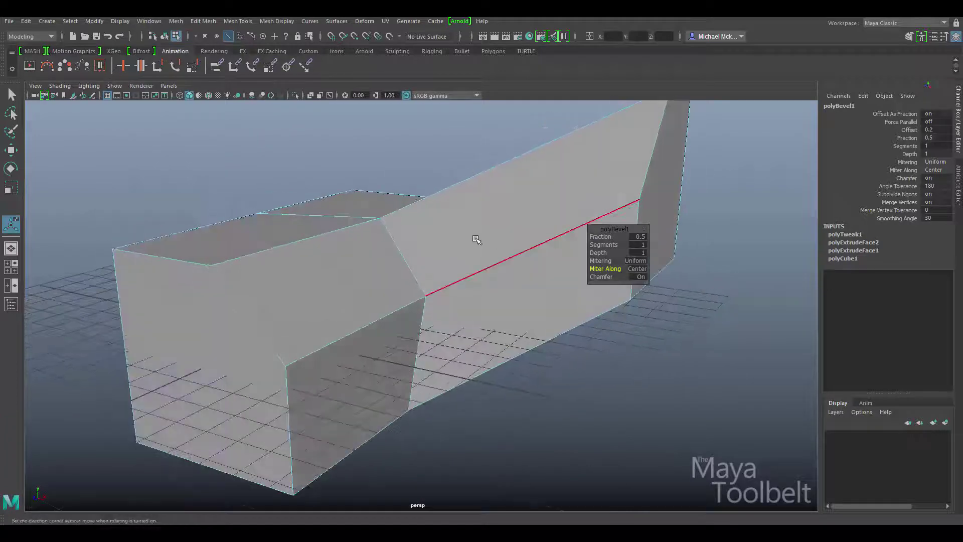
pyautogui.keyDown('alt'); pyautogui.moveTo(449, 231); pyautogui.dragTo(507, 247); pyautogui.keyUp('alt')
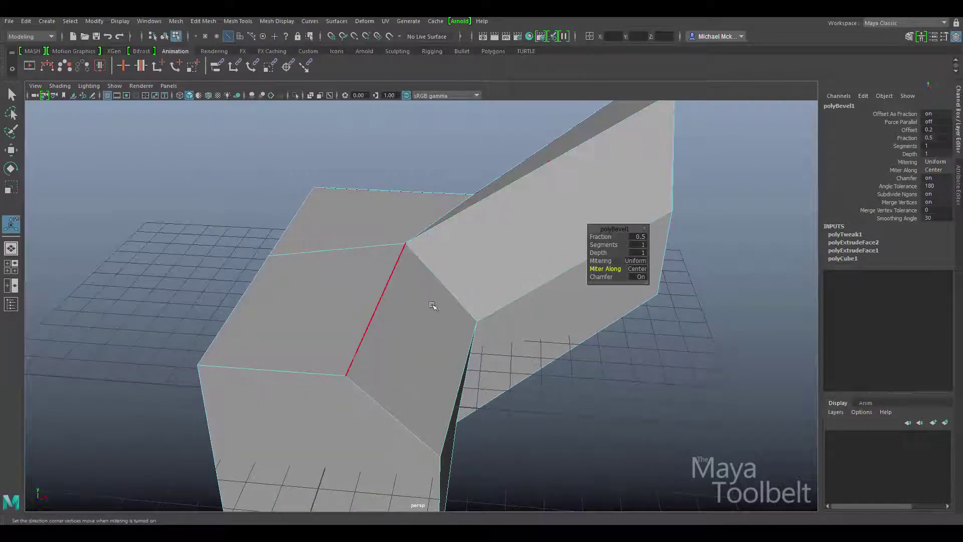
pyautogui.moveTo(469, 275)
pyautogui.keyDown('alt'); pyautogui.mouseDown()
pyautogui.moveTo(526, 276)
pyautogui.moveTo(438, 266)
pyautogui.moveTo(466, 273)
pyautogui.moveTo(451, 280)
pyautogui.mouseUp(); pyautogui.keyUp('alt')
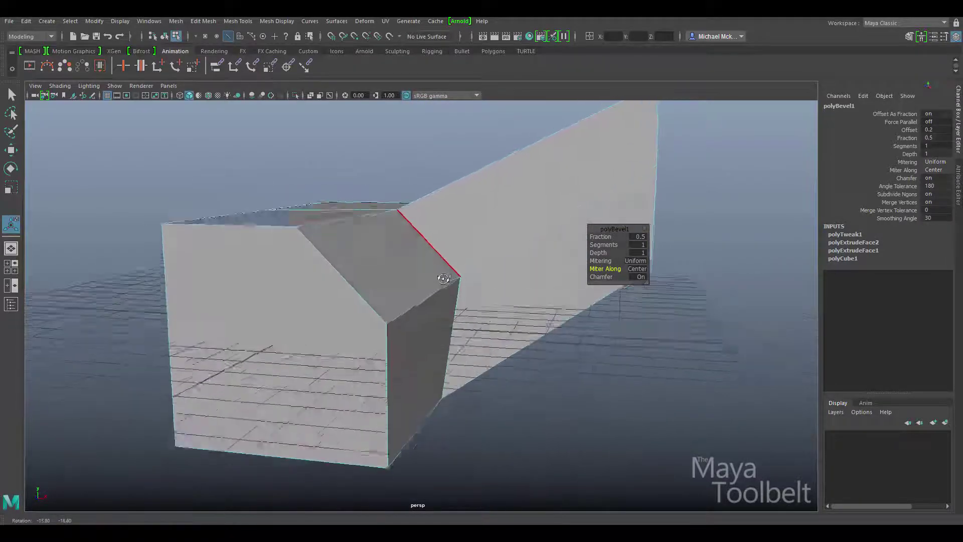
pyautogui.keyDown('alt'); pyautogui.moveTo(451, 281); pyautogui.dragTo(440, 284, button='right'); pyautogui.keyUp('alt')
pyautogui.keyDown('alt'); pyautogui.moveTo(441, 284); pyautogui.dragTo(369, 281, button='middle'); pyautogui.keyUp('alt')
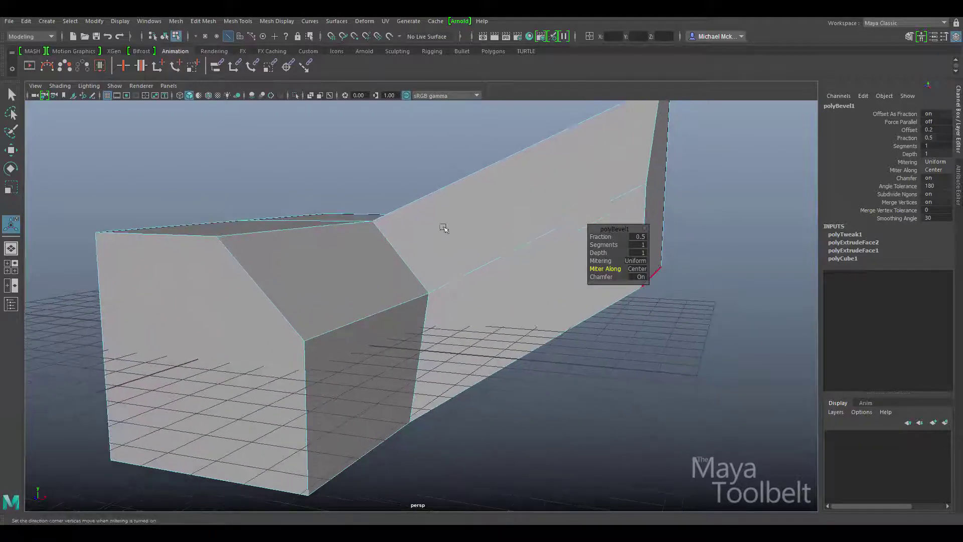
pyautogui.click(107, 95)
pyautogui.keyDown('alt'); pyautogui.moveTo(531, 280); pyautogui.dragTo(642, 263, button='middle'); pyautogui.keyUp('alt')
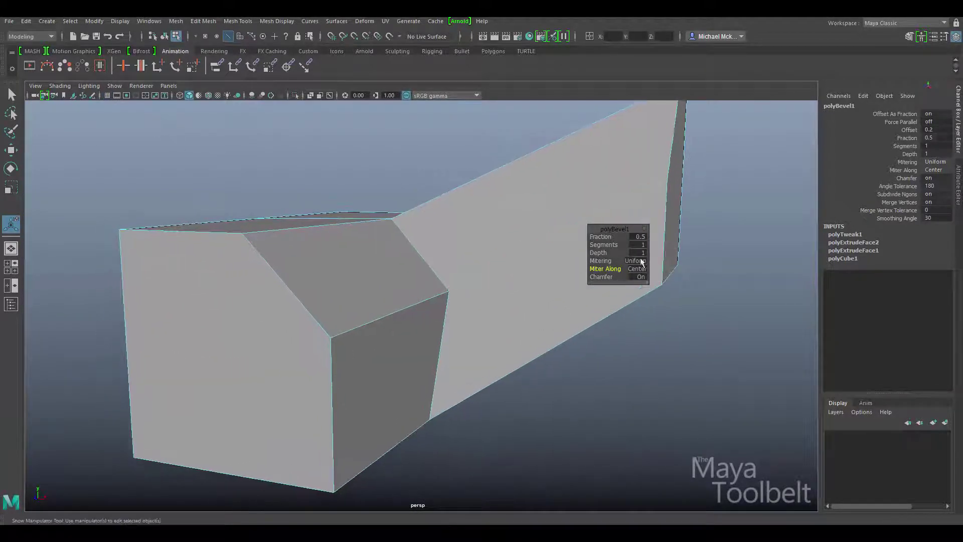
pyautogui.rightClick(643, 232)
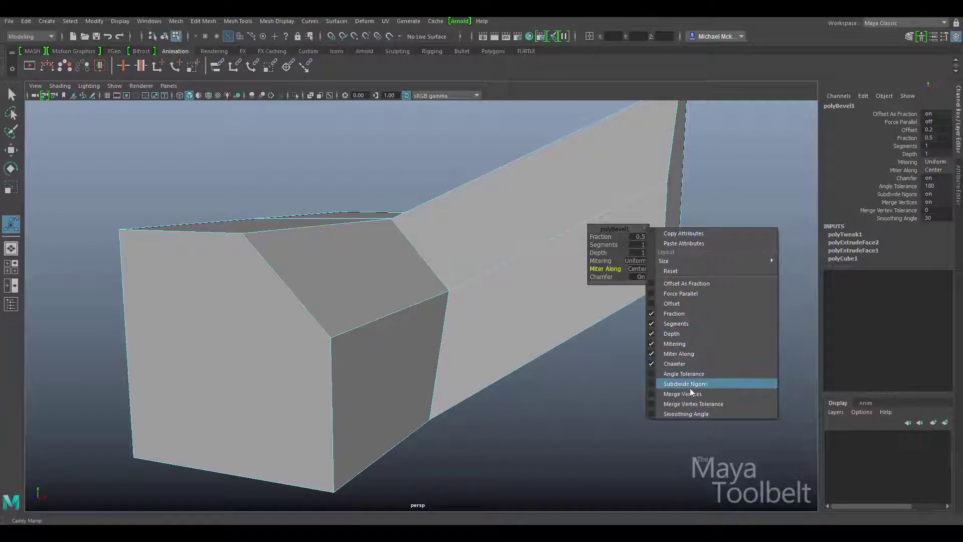
# Step: Add Force Parallel to the in-view editor and compare the bevel with it on and off
pyautogui.click(682, 293)
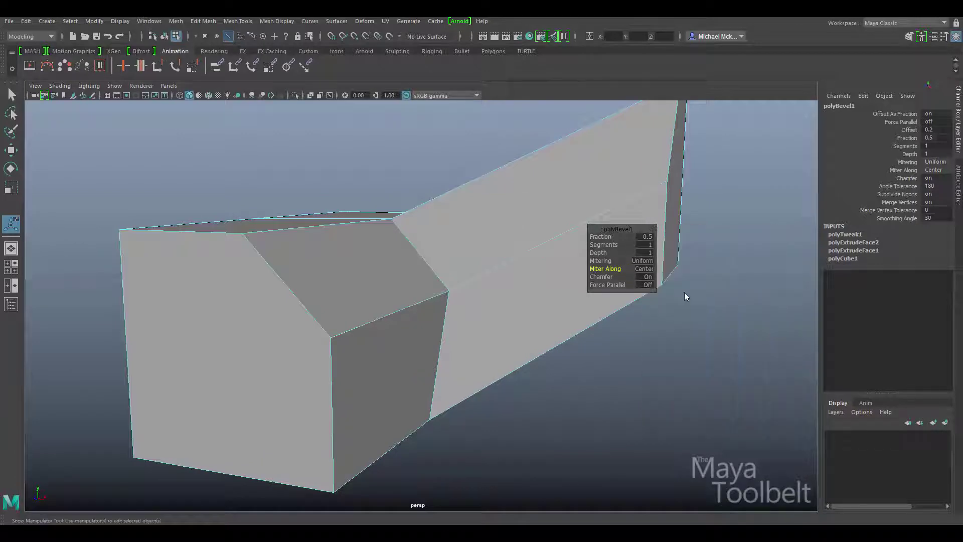
pyautogui.click(648, 285)
pyautogui.moveTo(474, 303)
pyautogui.keyDown('alt'); pyautogui.mouseDown()
pyautogui.moveTo(497, 312)
pyautogui.moveTo(471, 312)
pyautogui.mouseUp(); pyautogui.keyUp('alt')
pyautogui.click(650, 284)
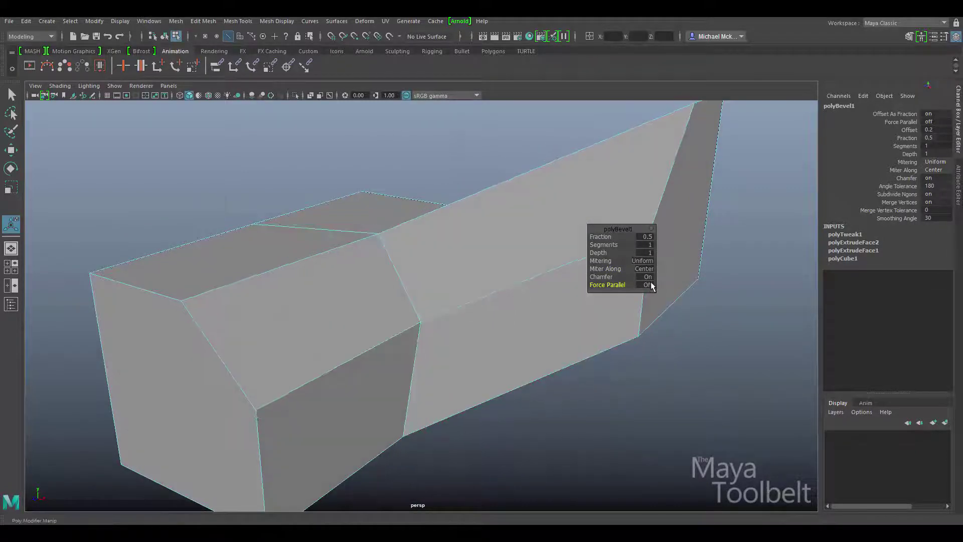
pyautogui.click(650, 284)
pyautogui.keyDown('alt'); pyautogui.moveTo(507, 275); pyautogui.dragTo(466, 274); pyautogui.keyUp('alt')
pyautogui.click(645, 284)
pyautogui.keyDown('alt'); pyautogui.moveTo(524, 297); pyautogui.dragTo(471, 291); pyautogui.keyUp('alt')
pyautogui.click(647, 285)
pyautogui.keyDown('alt'); pyautogui.moveTo(592, 294); pyautogui.dragTo(482, 155); pyautogui.keyUp('alt')
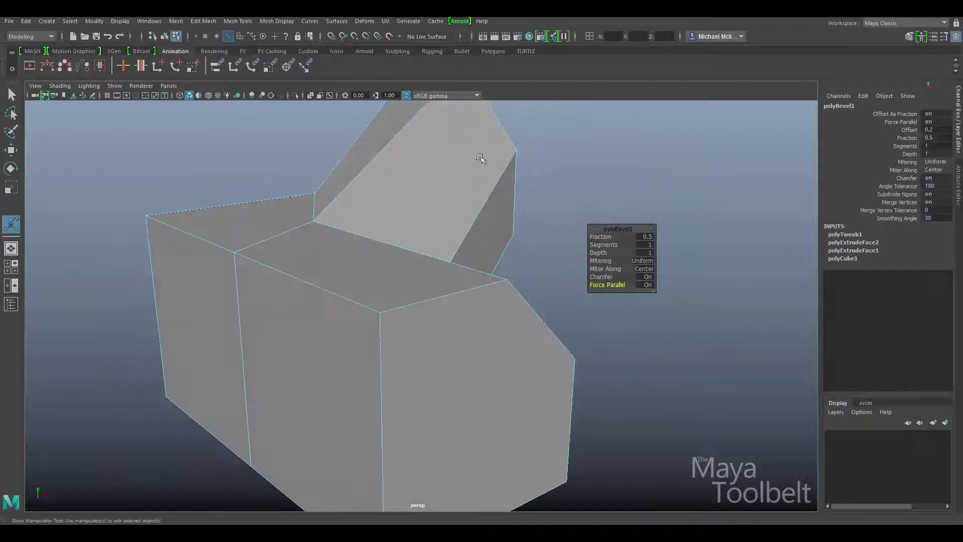
pyautogui.keyDown('alt'); pyautogui.moveTo(411, 230); pyautogui.dragTo(438, 179); pyautogui.keyUp('alt')
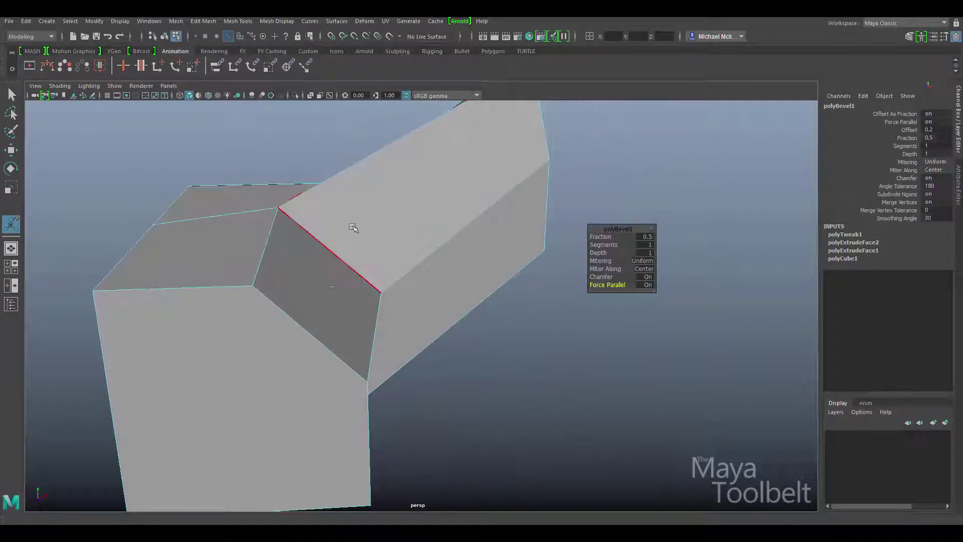
# Step: Leave Force Parallel on and raise the bevel Segments to 3
pyautogui.click(648, 286)
pyautogui.keyDown('alt'); pyautogui.moveTo(648, 286); pyautogui.dragTo(442, 212); pyautogui.keyUp('alt')
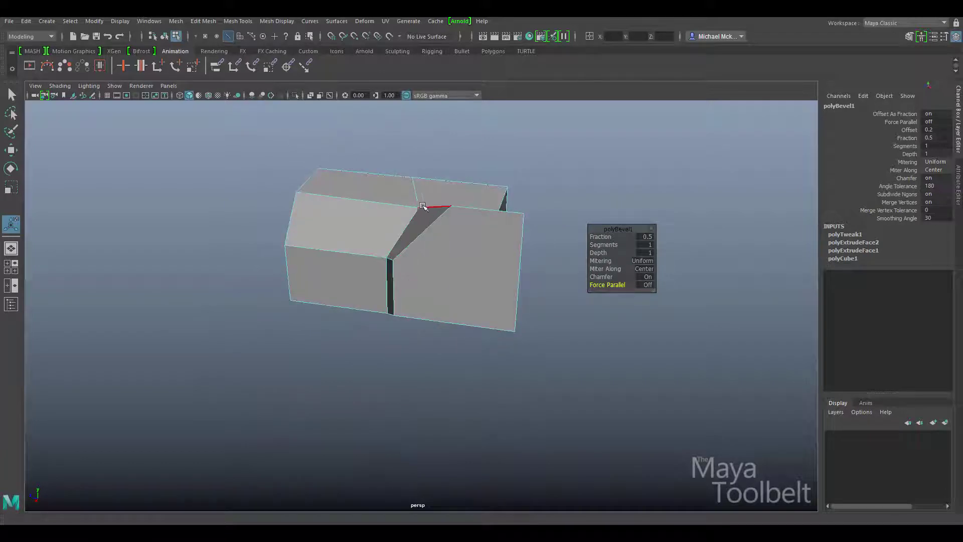
pyautogui.keyDown('alt'); pyautogui.moveTo(401, 236); pyautogui.dragTo(381, 279); pyautogui.keyUp('alt')
pyautogui.keyDown('alt'); pyautogui.moveTo(261, 313); pyautogui.dragTo(275, 275); pyautogui.keyUp('alt')
pyautogui.keyDown('alt'); pyautogui.moveTo(290, 262); pyautogui.dragTo(551, 261); pyautogui.keyUp('alt')
pyautogui.click(647, 285)
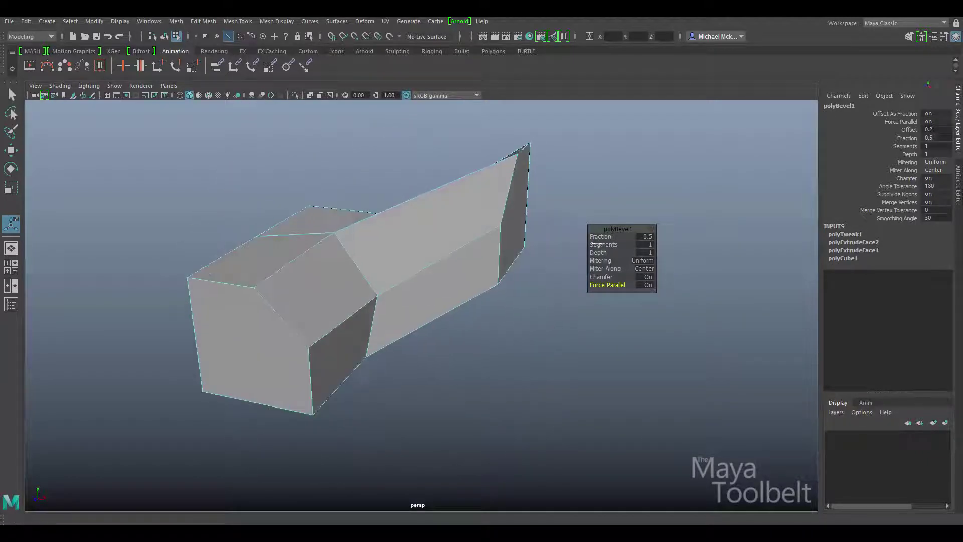
pyautogui.moveTo(602, 244); pyautogui.dragTo(637, 281)
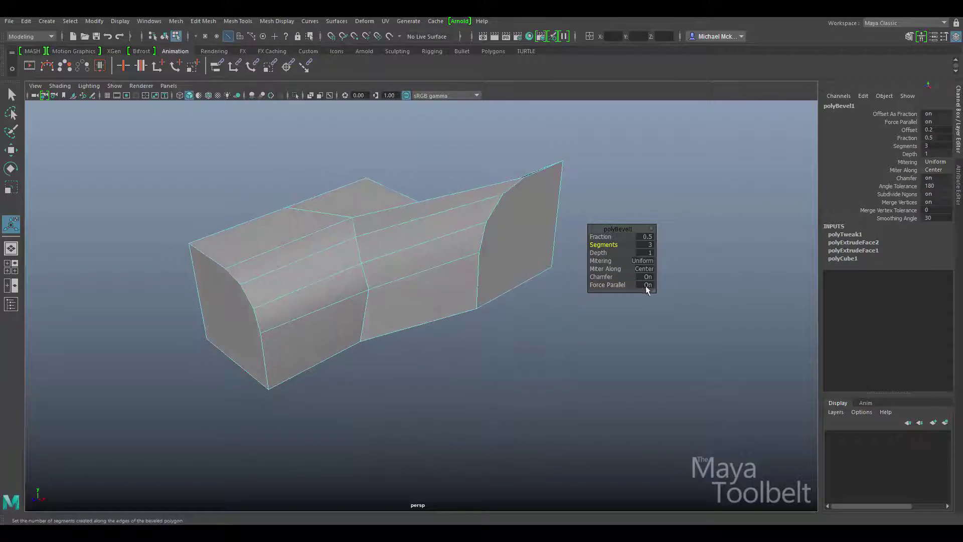
# Step: Compare polyBevel1 with Force Parallel off and on from close, low and high views, leaving it on
pyautogui.click(648, 284)
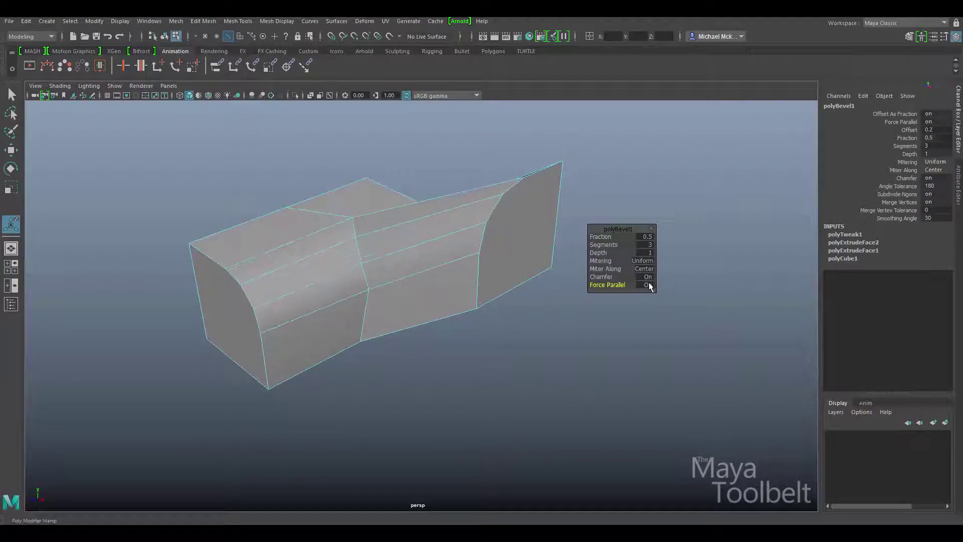
pyautogui.keyDown('alt'); pyautogui.moveTo(416, 260); pyautogui.dragTo(580, 302); pyautogui.keyUp('alt')
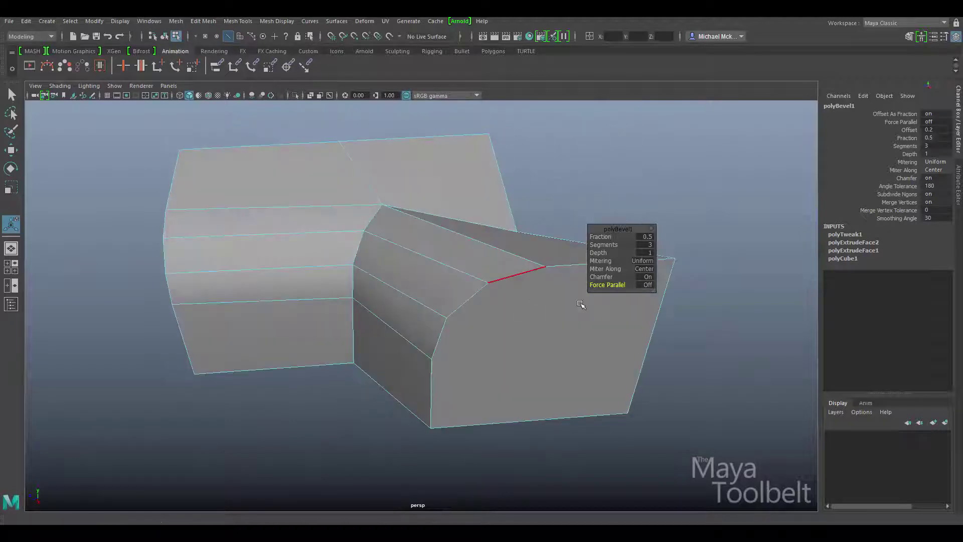
pyautogui.click(648, 284)
pyautogui.keyDown('alt'); pyautogui.moveTo(530, 283); pyautogui.dragTo(628, 279); pyautogui.keyUp('alt')
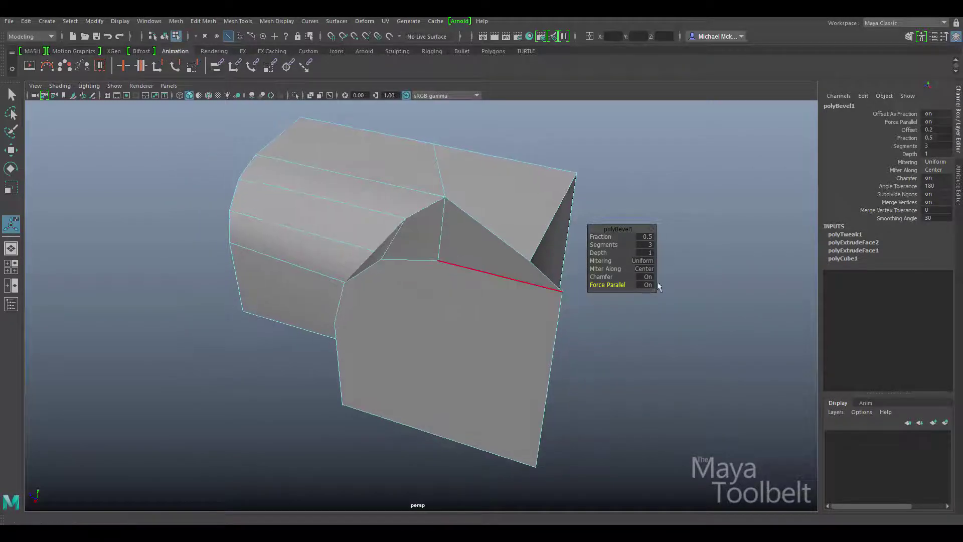
pyautogui.click(648, 285)
pyautogui.click(647, 285)
pyautogui.keyDown('alt'); pyautogui.moveTo(369, 279); pyautogui.dragTo(491, 279); pyautogui.keyUp('alt')
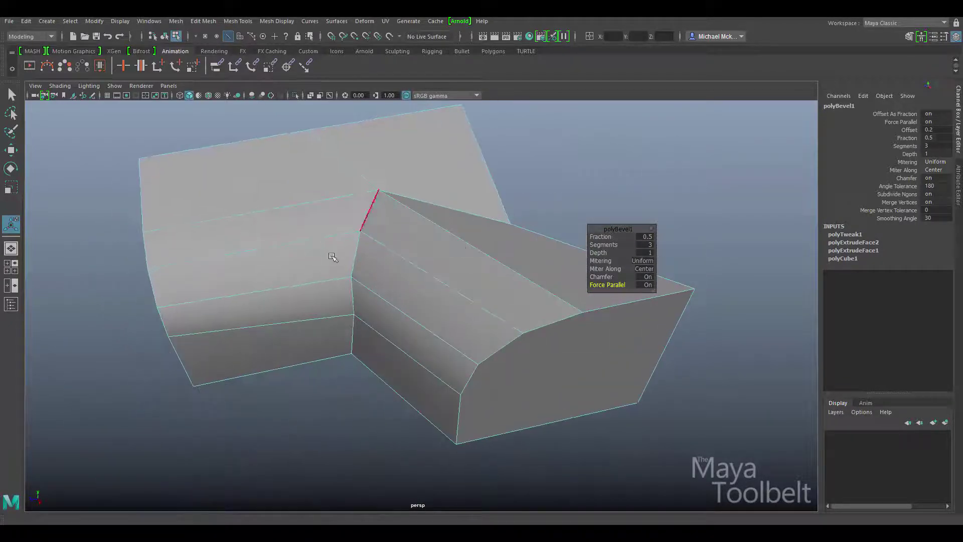
pyautogui.keyDown('alt'); pyautogui.moveTo(424, 297); pyautogui.dragTo(440, 308); pyautogui.keyUp('alt')
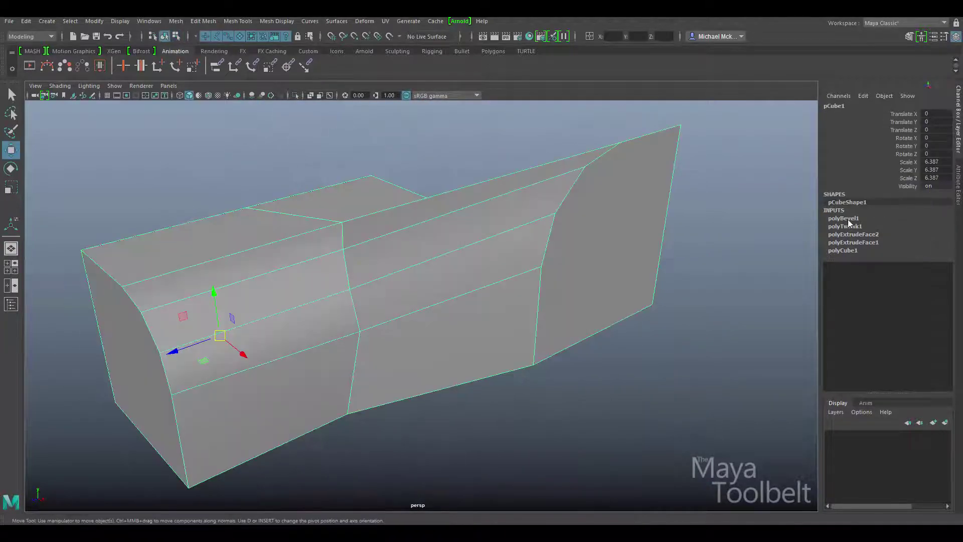
# Step: Show polyBevel1's full settings in the Attribute Editor with its Cleanup section expanded
pyautogui.click(847, 219)
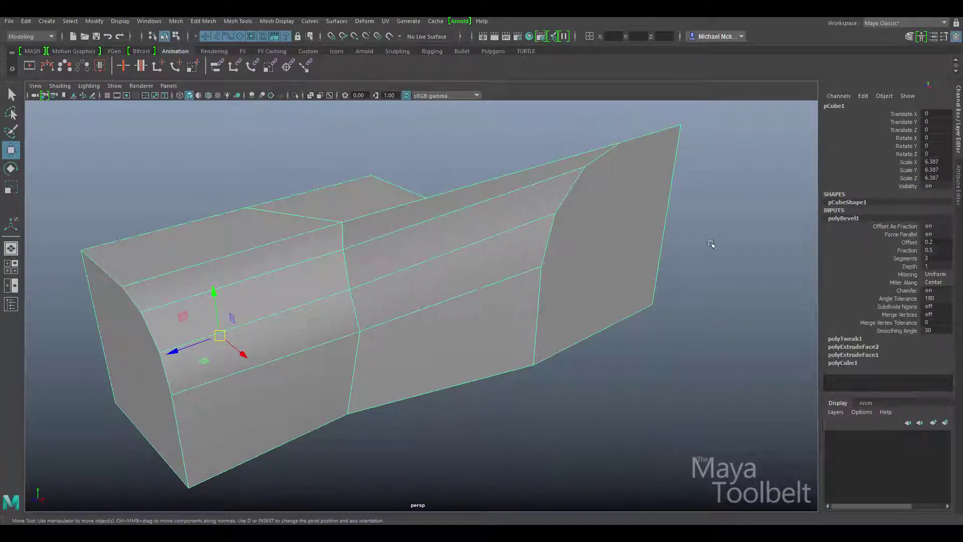
pyautogui.hotkey('ctrl', 'a')
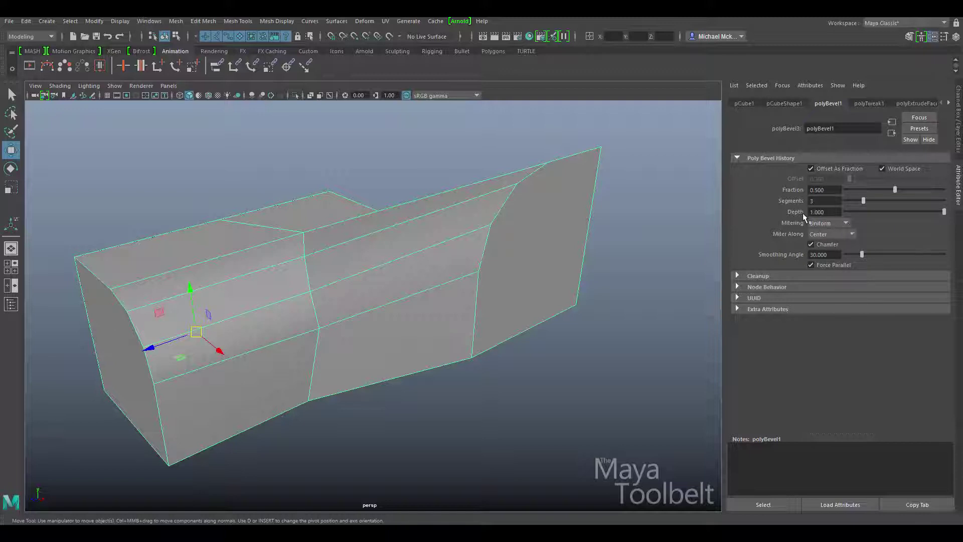
pyautogui.click(736, 276)
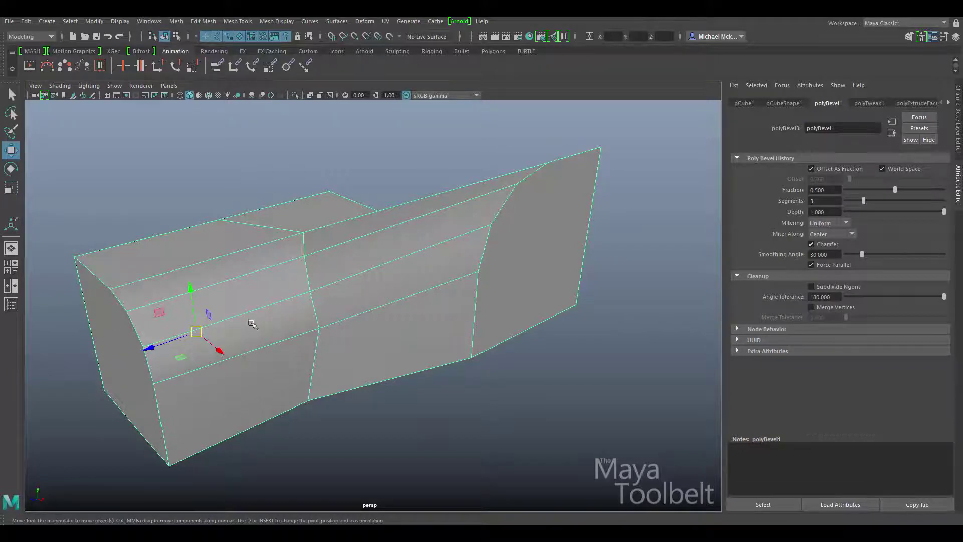
pyautogui.keyDown('alt'); pyautogui.moveTo(252, 324); pyautogui.dragTo(352, 316); pyautogui.keyUp('alt')
# Step: Switch the mesh to Edge mode and select edges near the inner corner
pyautogui.moveTo(352, 247); pyautogui.dragTo(345, 223, button='right')
pyautogui.keyDown('alt'); pyautogui.moveTo(346, 226); pyautogui.dragTo(361, 346); pyautogui.keyUp('alt')
pyautogui.click(311, 286)
pyautogui.click(333, 301)
pyautogui.keyDown('alt'); pyautogui.moveTo(333, 301); pyautogui.dragTo(280, 317); pyautogui.keyUp('alt')
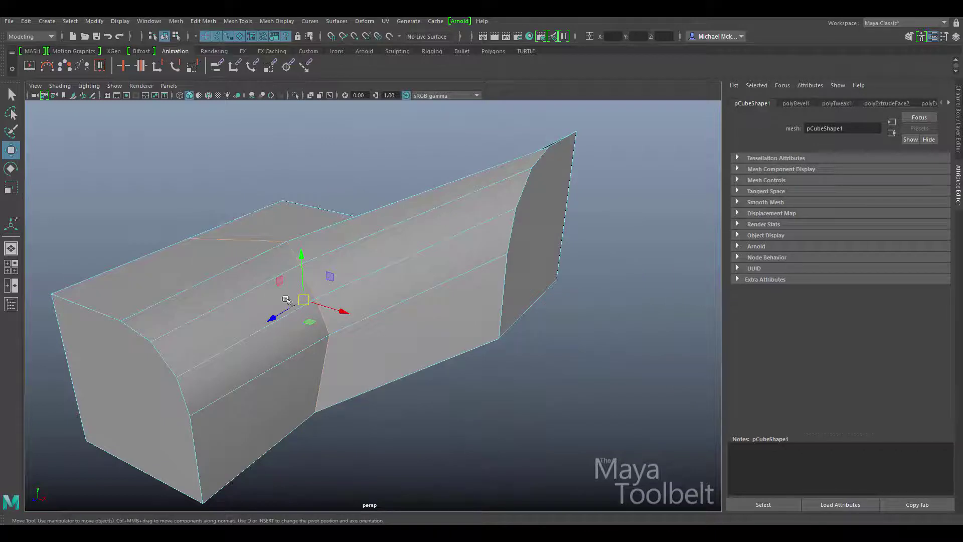
# Step: Select the vertical edge at the L's inner corner
pyautogui.click(220, 310)
pyautogui.keyDown('alt'); pyautogui.moveTo(372, 250); pyautogui.dragTo(441, 273); pyautogui.keyUp('alt')
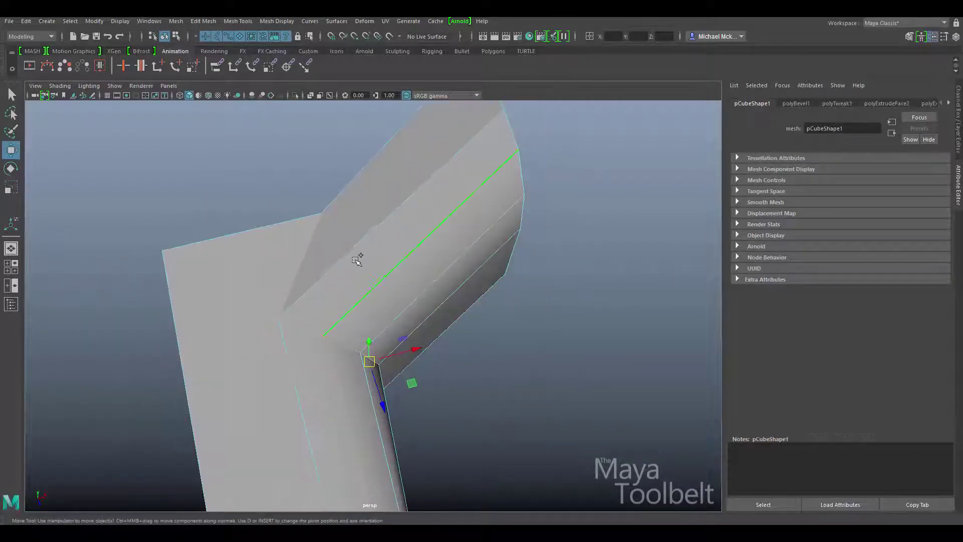
pyautogui.click(281, 338)
pyautogui.keyDown('alt'); pyautogui.moveTo(408, 315); pyautogui.dragTo(450, 245); pyautogui.keyUp('alt')
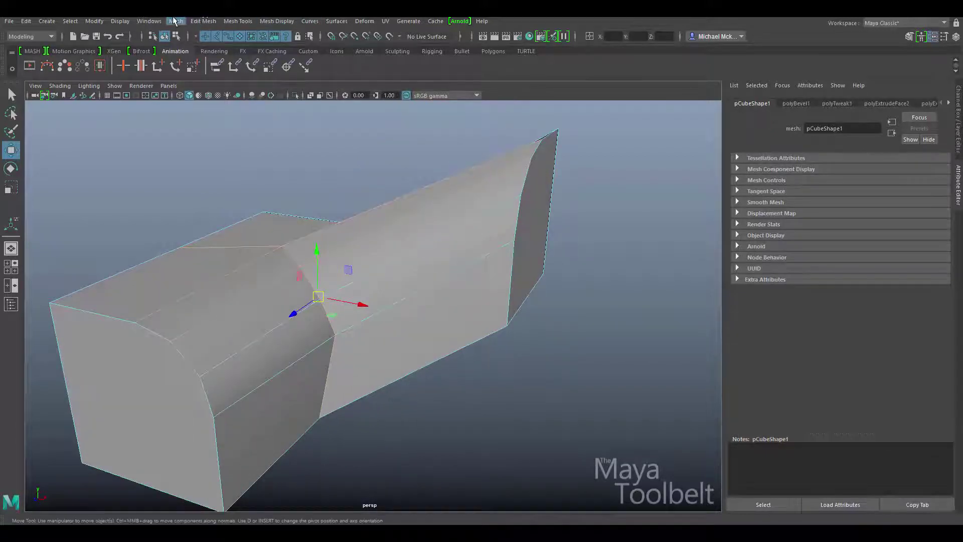
# Step: Bevel it via Edit Mesh > Bevel, creating polyBevel2 at Fraction 0.5 with 1 segment
pyautogui.click(197, 22)
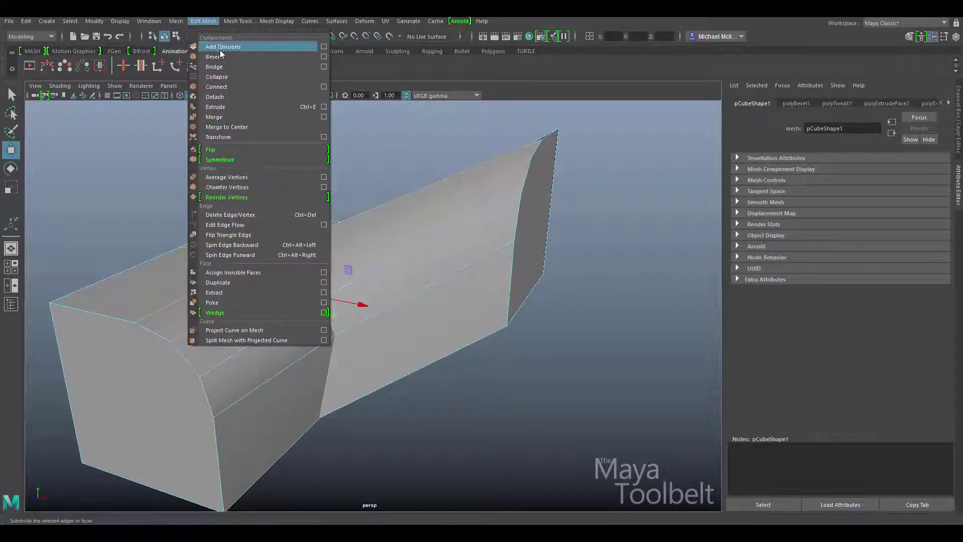
pyautogui.click(257, 53)
pyautogui.keyDown('alt'); pyautogui.moveTo(301, 201); pyautogui.dragTo(273, 262); pyautogui.keyUp('alt')
pyautogui.keyDown('alt'); pyautogui.moveTo(272, 262); pyautogui.dragTo(435, 293, button='right'); pyautogui.keyUp('alt')
pyautogui.keyDown('alt'); pyautogui.moveTo(435, 293); pyautogui.dragTo(402, 255); pyautogui.keyUp('alt')
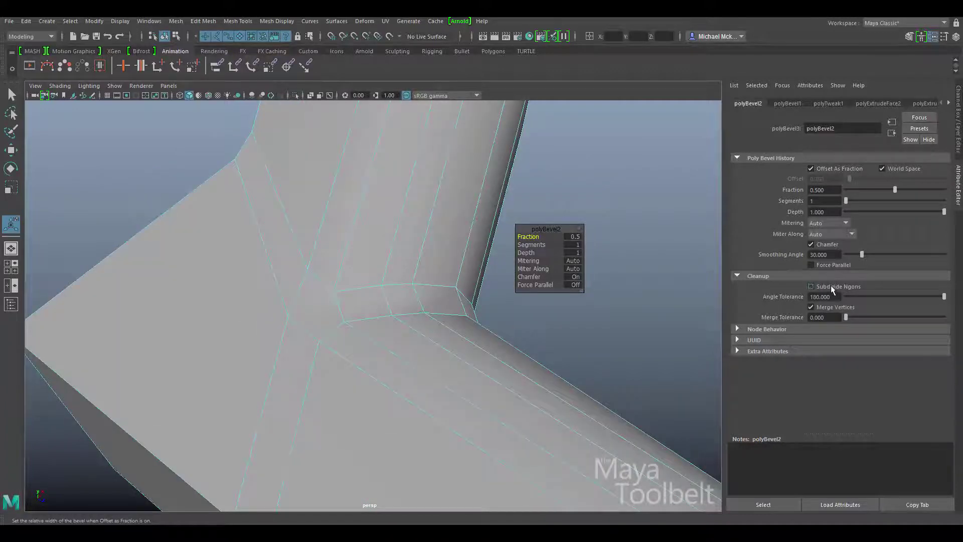
# Step: Try polyBevel2's Merge Tolerance at 0.701 and then about 0.093, inspecting the collapsed faces
pyautogui.keyDown('alt'); pyautogui.moveTo(501, 301); pyautogui.dragTo(266, 300); pyautogui.keyUp('alt')
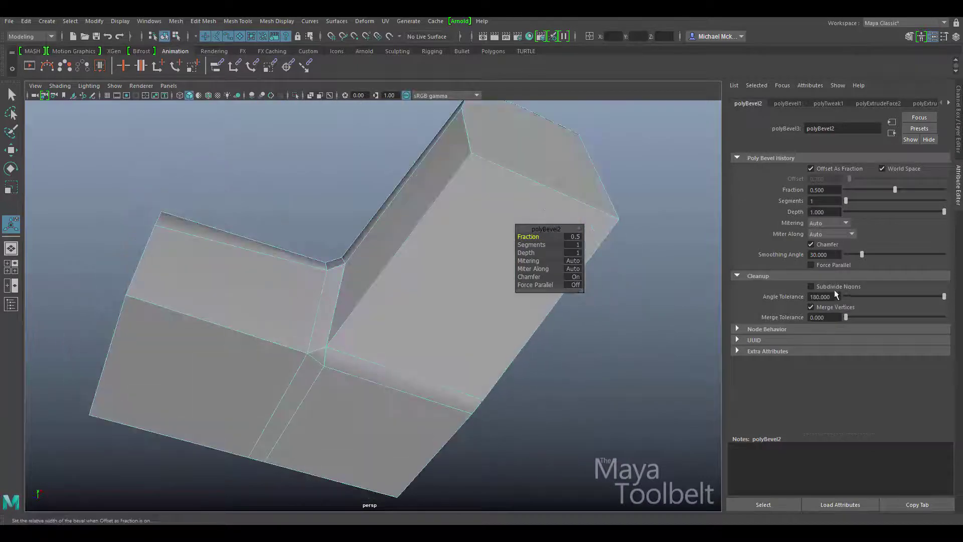
pyautogui.moveTo(845, 316); pyautogui.dragTo(914, 317)
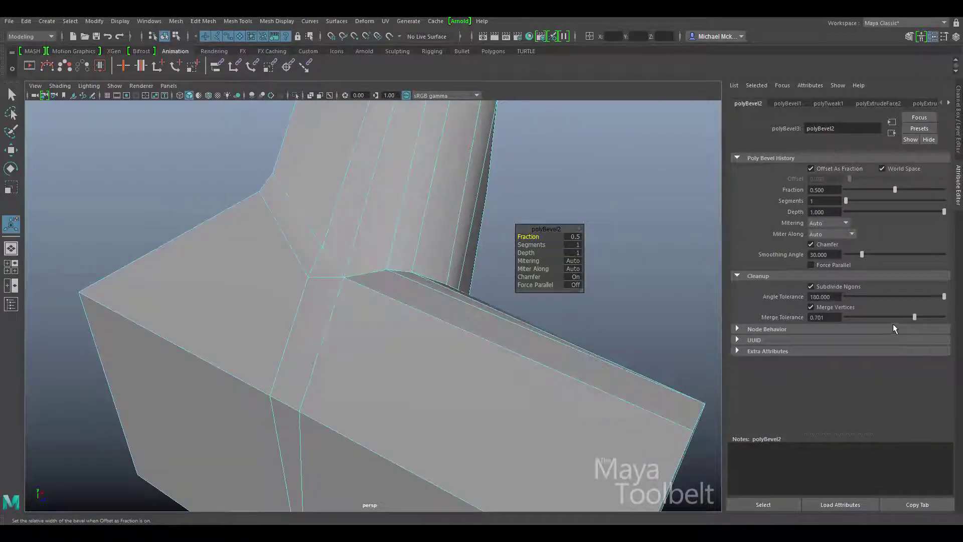
pyautogui.keyDown('alt'); pyautogui.moveTo(452, 321); pyautogui.dragTo(441, 357); pyautogui.keyUp('alt')
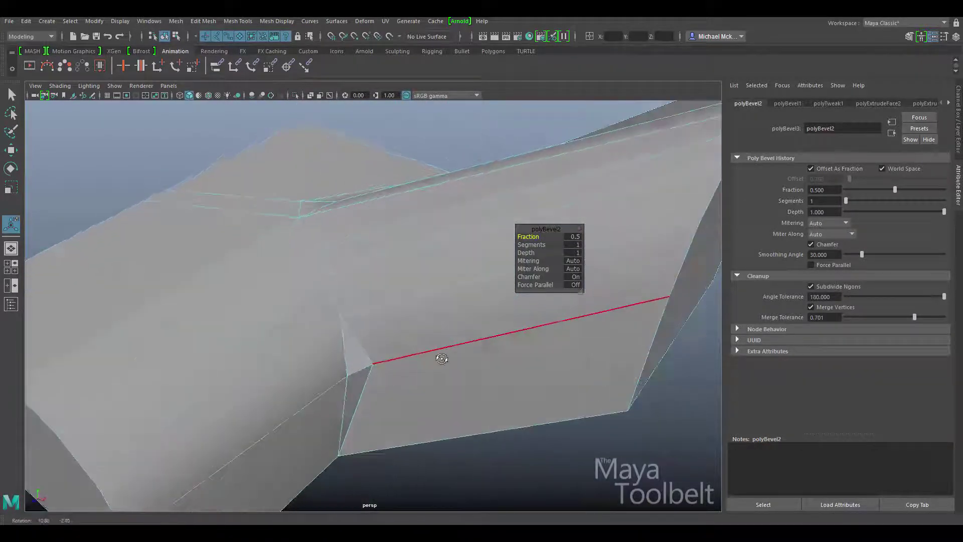
pyautogui.moveTo(913, 316); pyautogui.dragTo(857, 318)
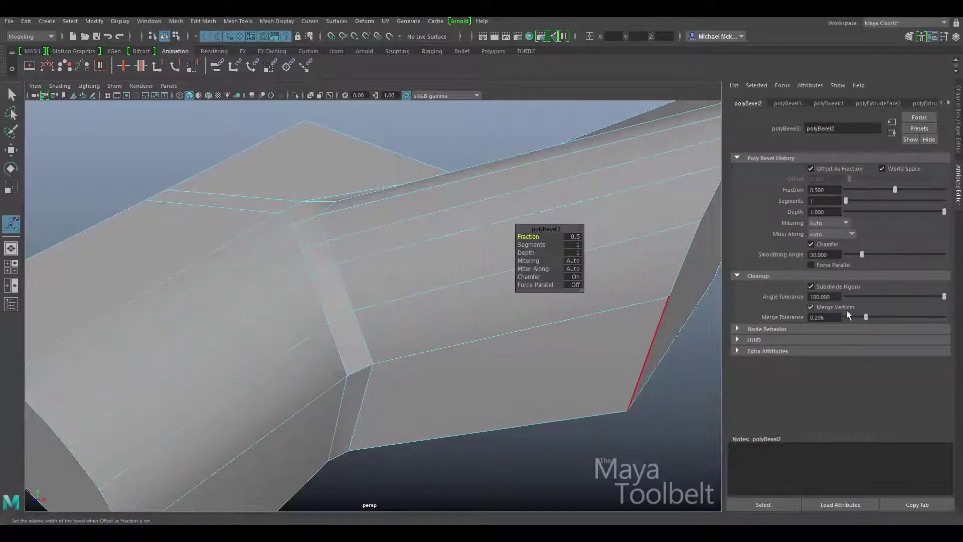
pyautogui.keyDown('alt'); pyautogui.moveTo(640, 319); pyautogui.dragTo(435, 371); pyautogui.keyUp('alt')
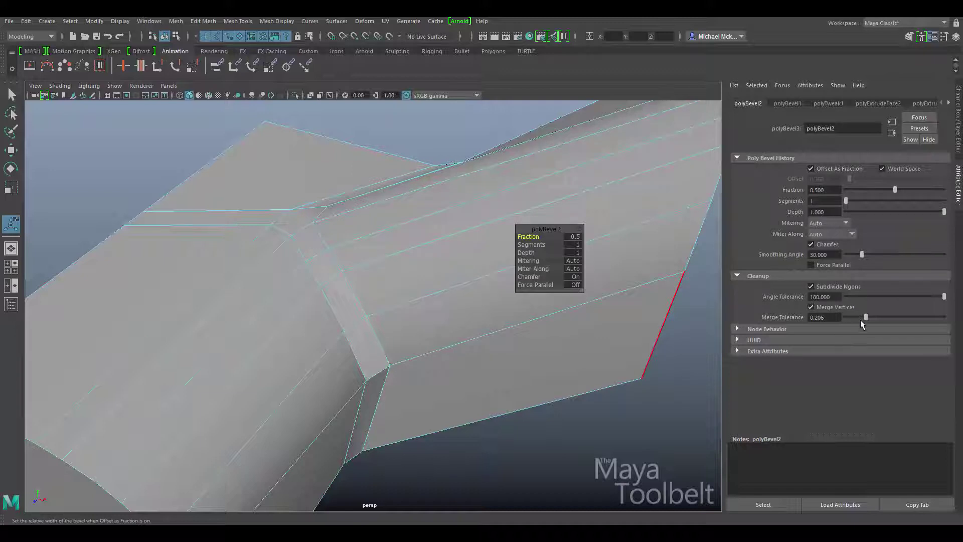
# Step: Settle Merge Tolerance near 0.67 after trying 0.185, then return to the Channel Box
pyautogui.moveTo(867, 318); pyautogui.dragTo(913, 326)
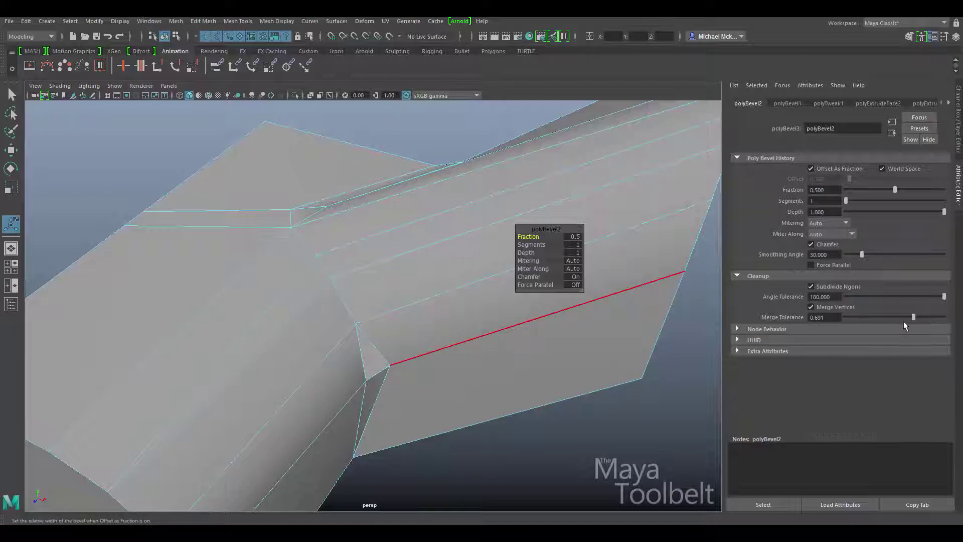
pyautogui.keyDown('alt'); pyautogui.moveTo(366, 327); pyautogui.dragTo(356, 264); pyautogui.keyUp('alt')
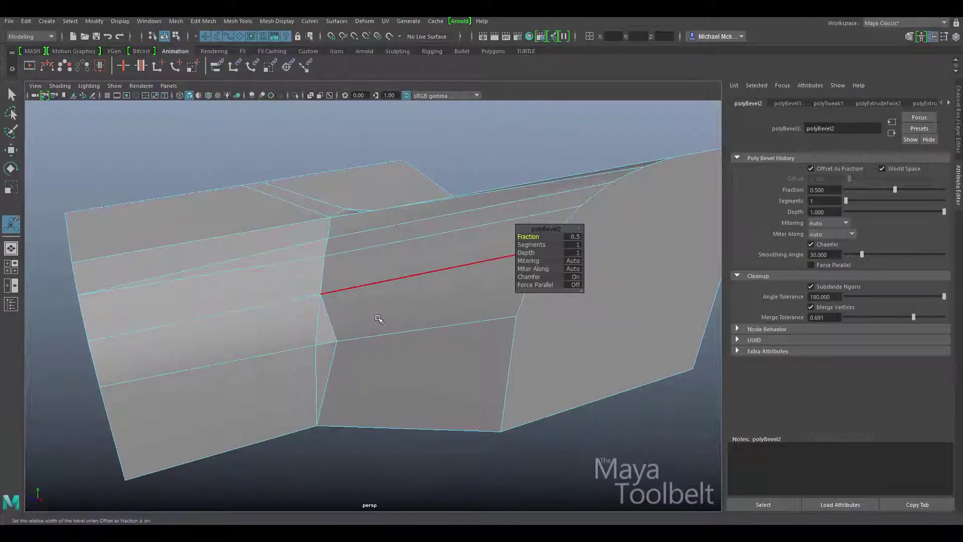
pyautogui.moveTo(914, 318); pyautogui.dragTo(910, 318)
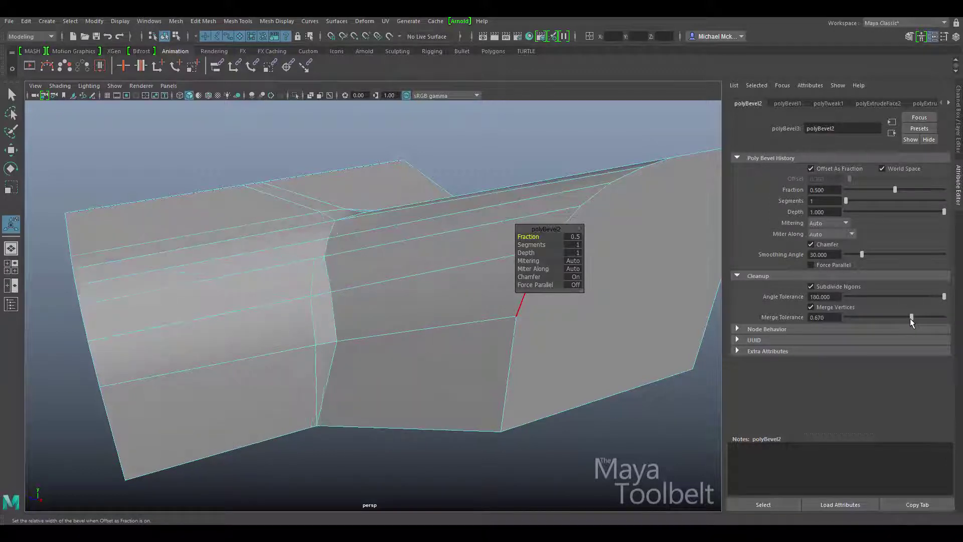
pyautogui.keyDown('alt'); pyautogui.moveTo(555, 338); pyautogui.dragTo(306, 331); pyautogui.keyUp('alt')
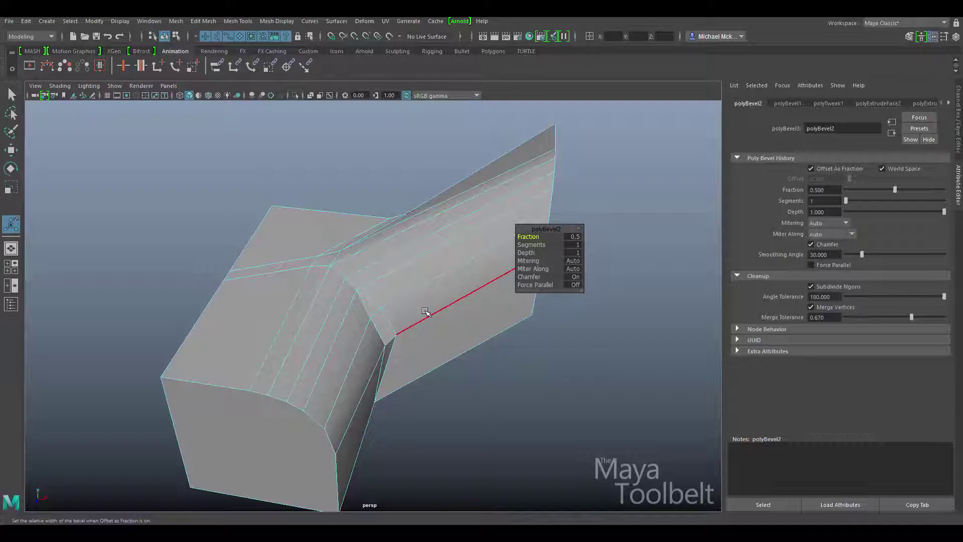
pyautogui.keyDown('alt'); pyautogui.moveTo(432, 311); pyautogui.dragTo(489, 187); pyautogui.keyUp('alt')
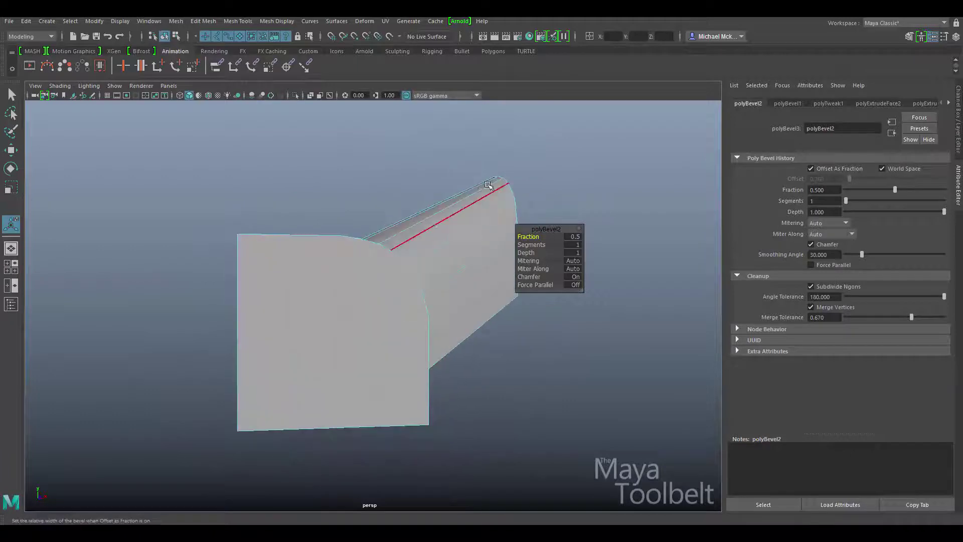
pyautogui.keyDown('alt'); pyautogui.moveTo(437, 266); pyautogui.dragTo(522, 271); pyautogui.keyUp('alt')
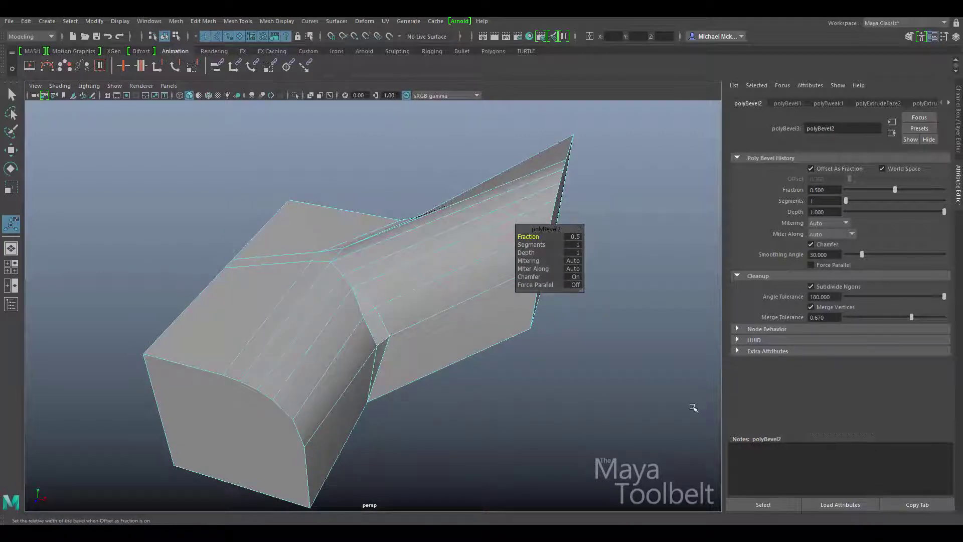
pyautogui.hotkey('ctrl', 'a')
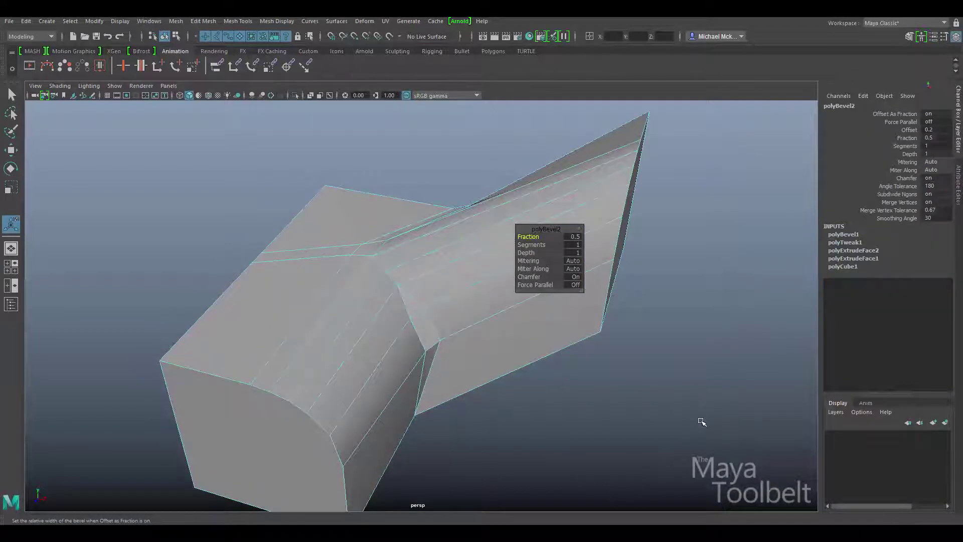